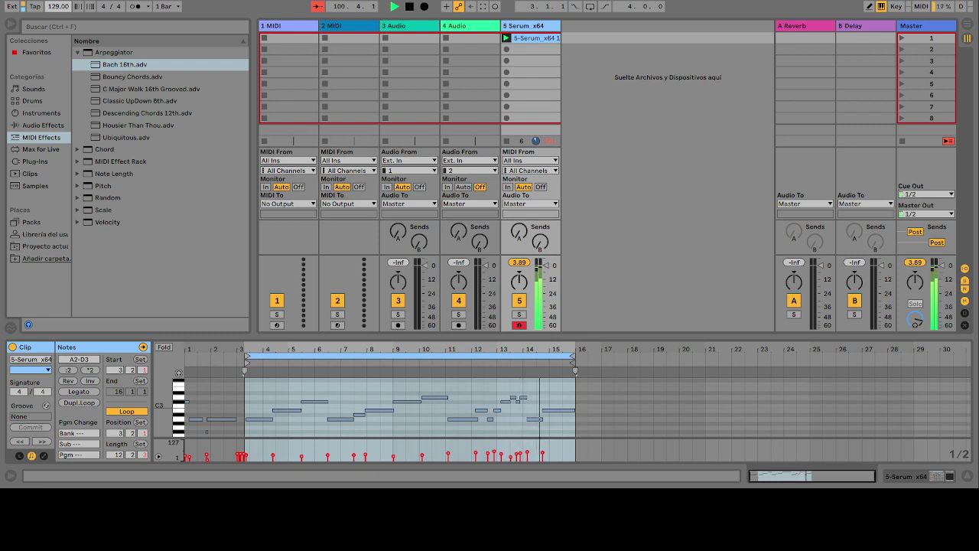
Step: Remove the short A2 note at about 12.3 in the Serum clip and put it back in the same place
left_click(207, 284)
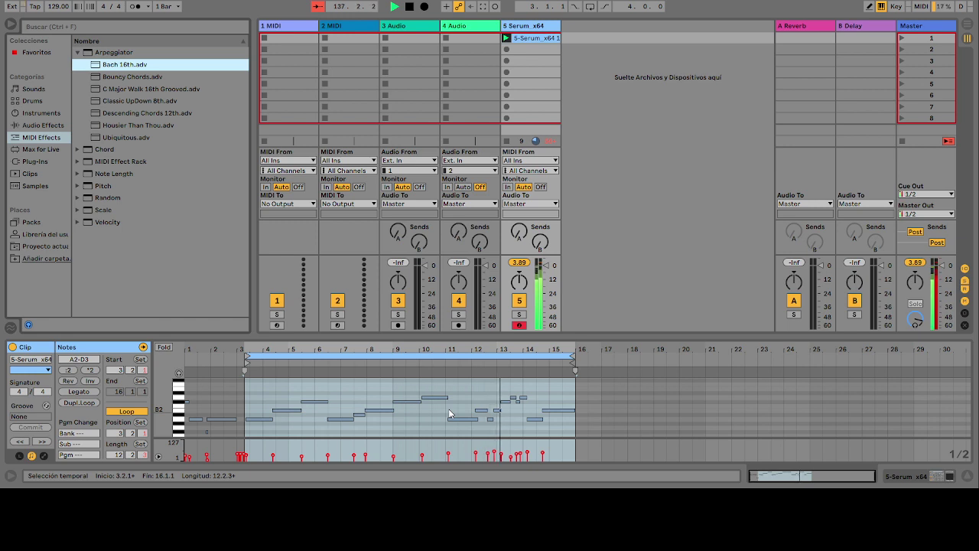
left_click(491, 419)
key("Delete")
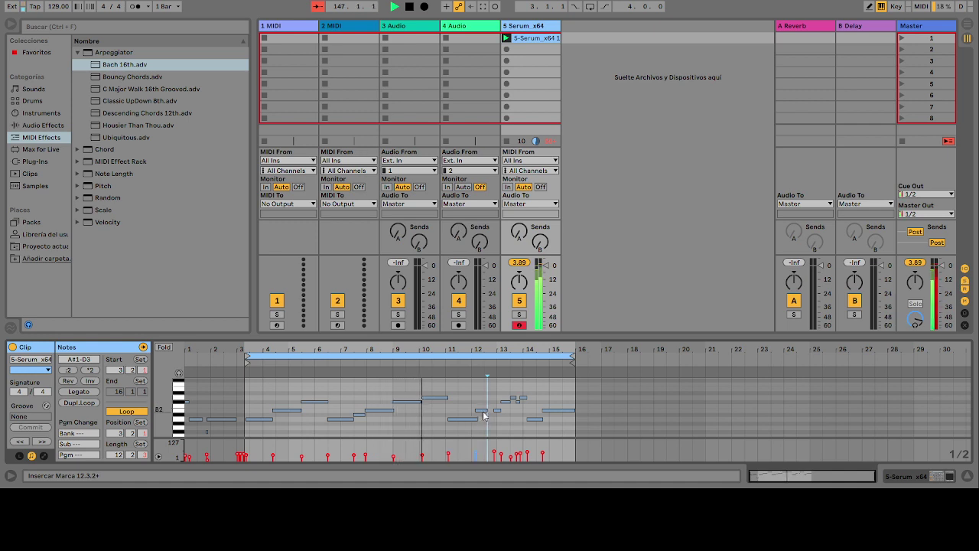
double_click(490, 419)
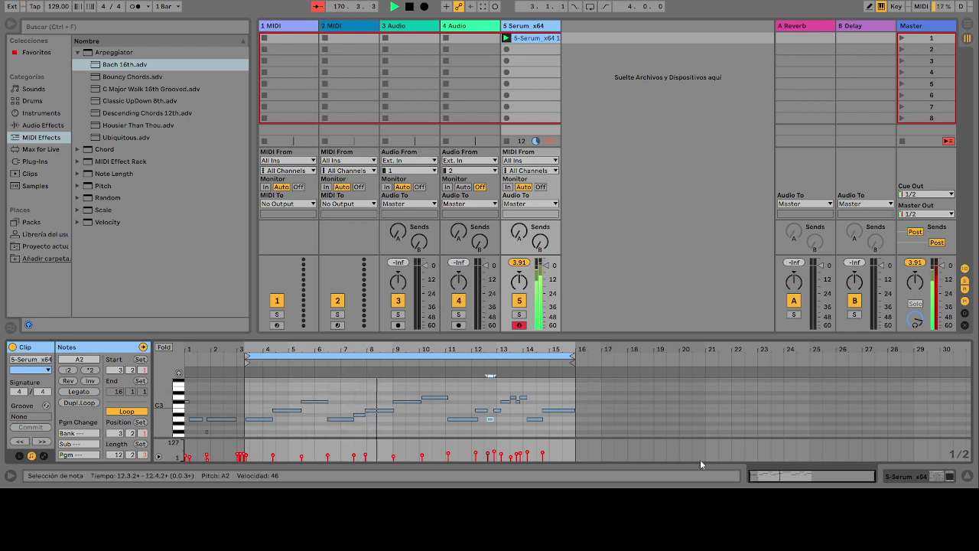
Step: Move the Serum clip's start marker and loop start to 3.2.3
left_click_drag(873, 476, 778, 477)
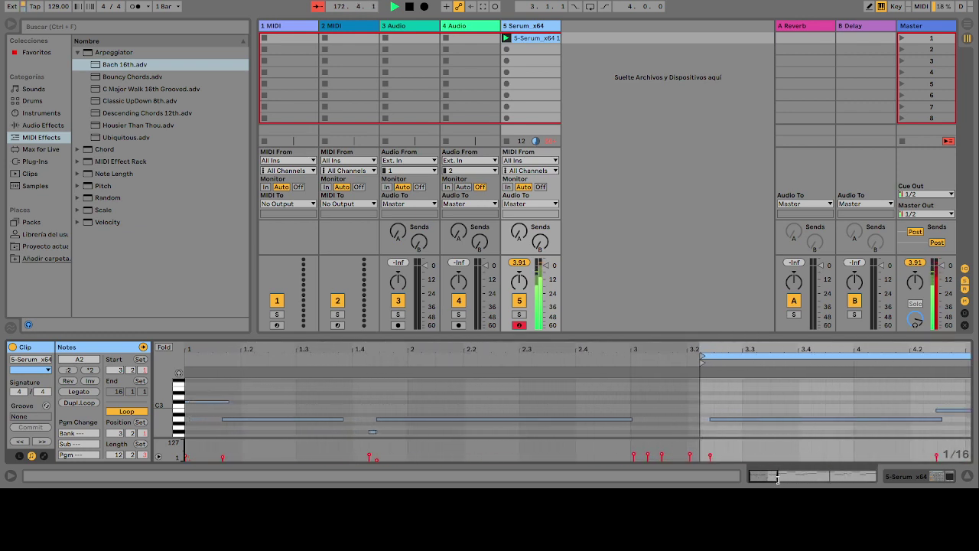
left_click(715, 362)
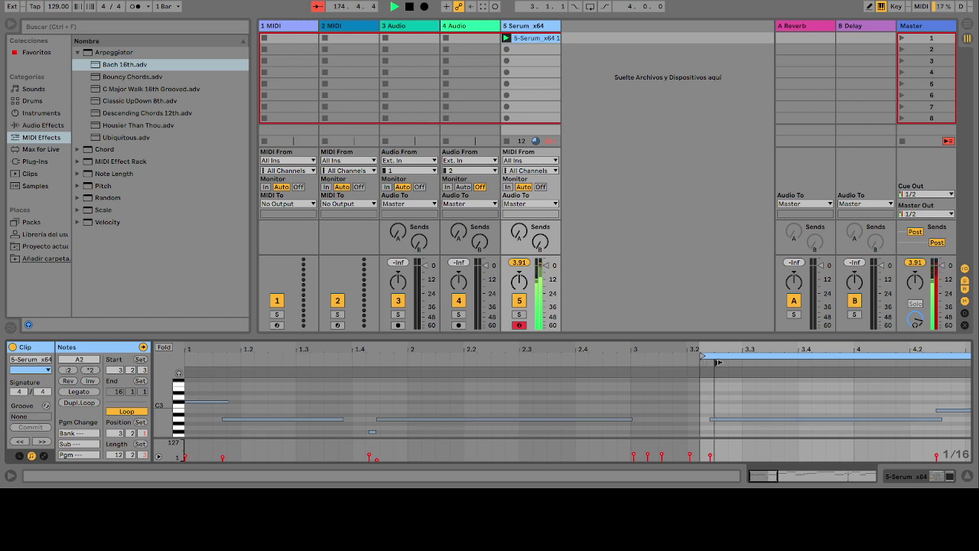
left_click_drag(702, 355, 716, 356)
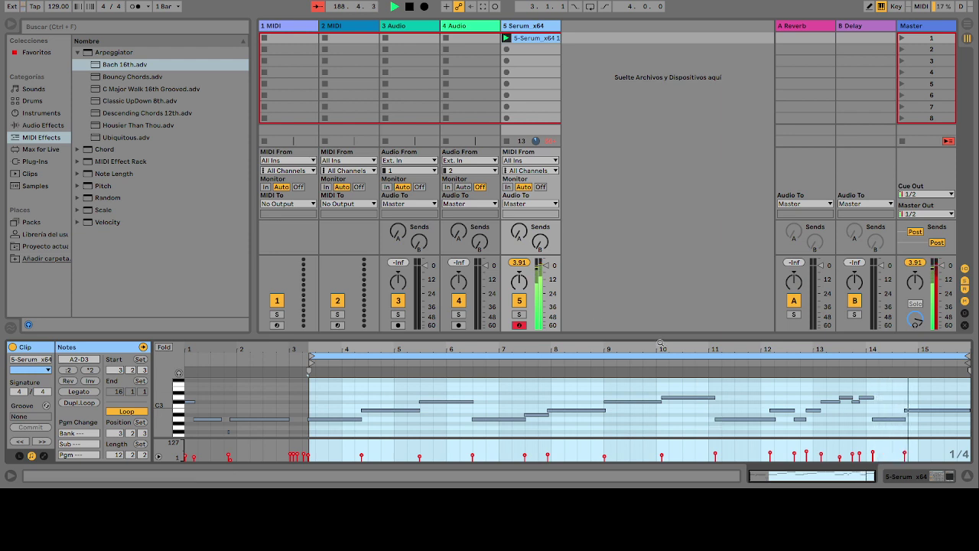
Step: Lower the Serum track's volume to about -1.0 dB and raise it back up
left_click_drag(540, 265, 543, 269)
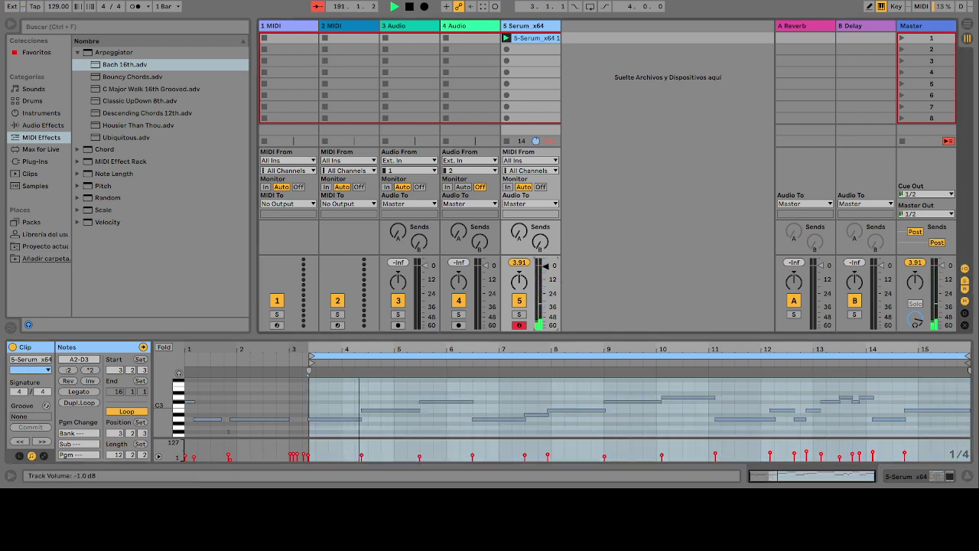
left_click_drag(543, 268, 543, 265)
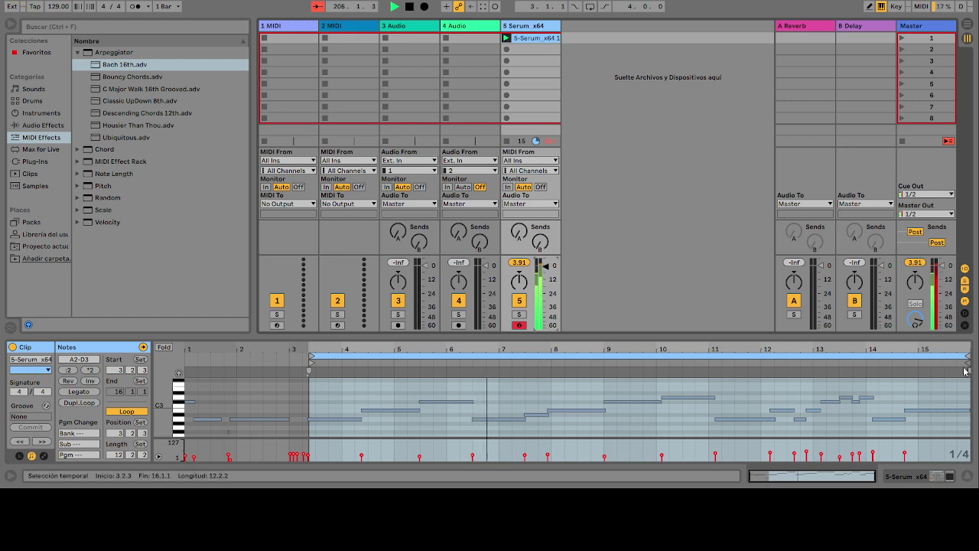
Step: Set the Serum clip's loop to run from 3.3.1 to 15.3.1, a length of 12 bars
left_click_drag(967, 357, 955, 357)
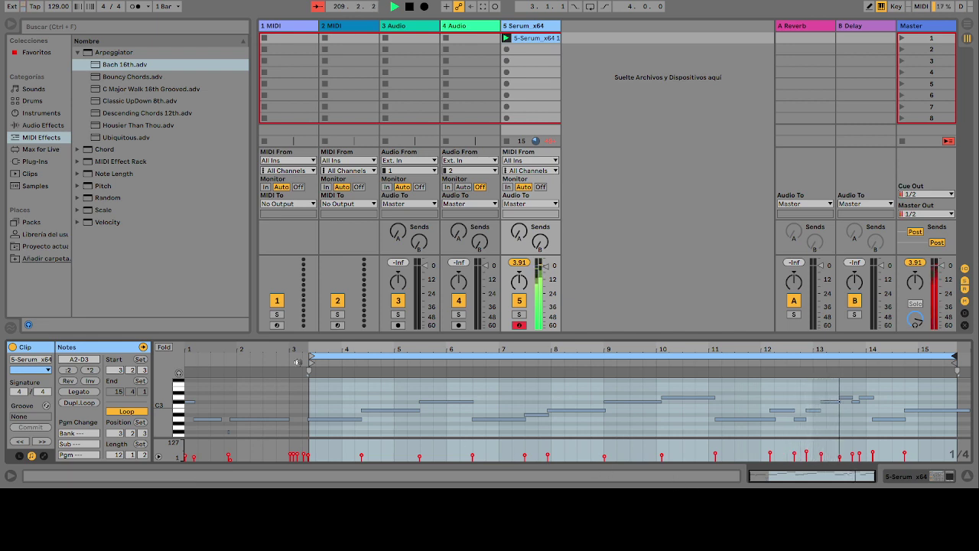
left_click_drag(312, 358, 317, 357)
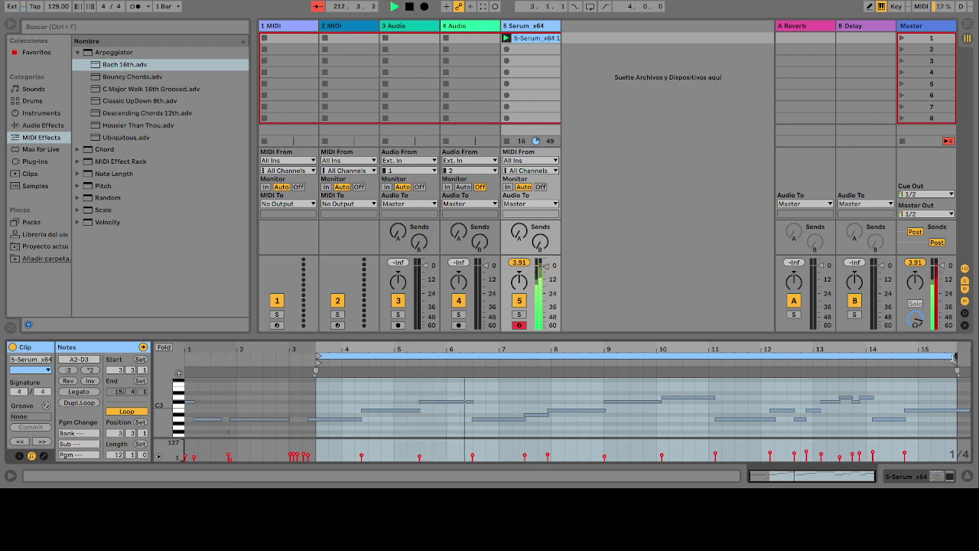
left_click_drag(954, 357, 941, 357)
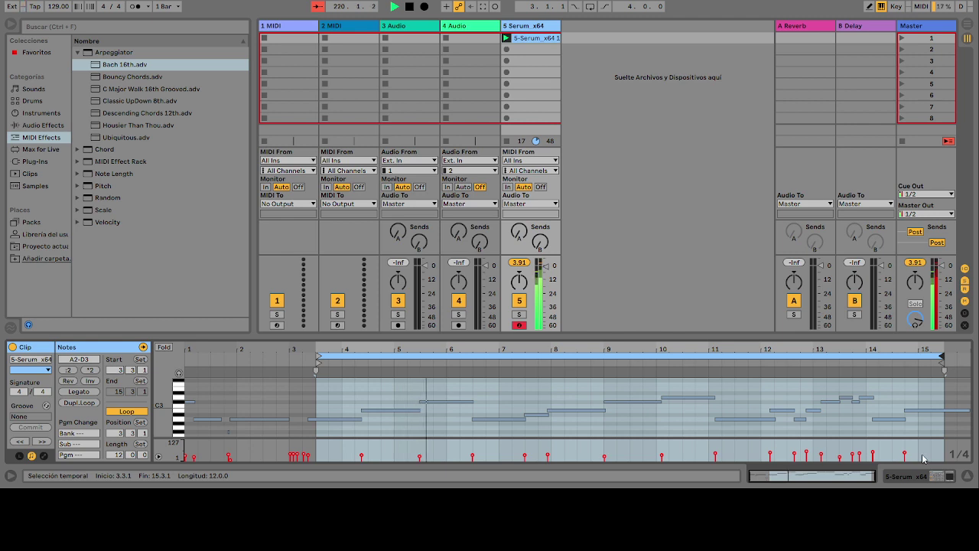
Step: Add a one-beat D3 note at the end of the loop, finishing at 15.3.1
left_click(940, 400)
double_click(940, 397)
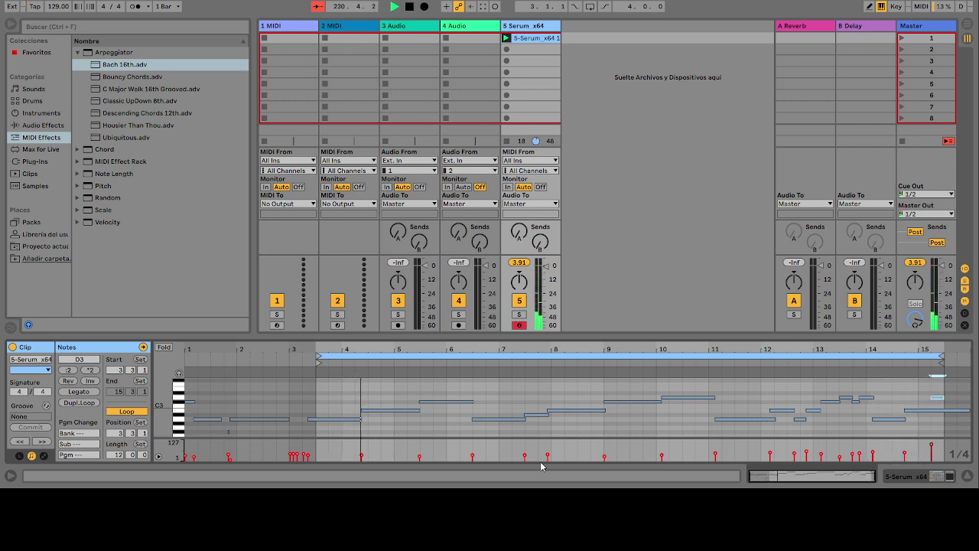
Step: Place an A2 note from 3.3.1 to 4.2.1 at the loop start and extend the following B2 note back to 4.2.1
left_click(322, 419)
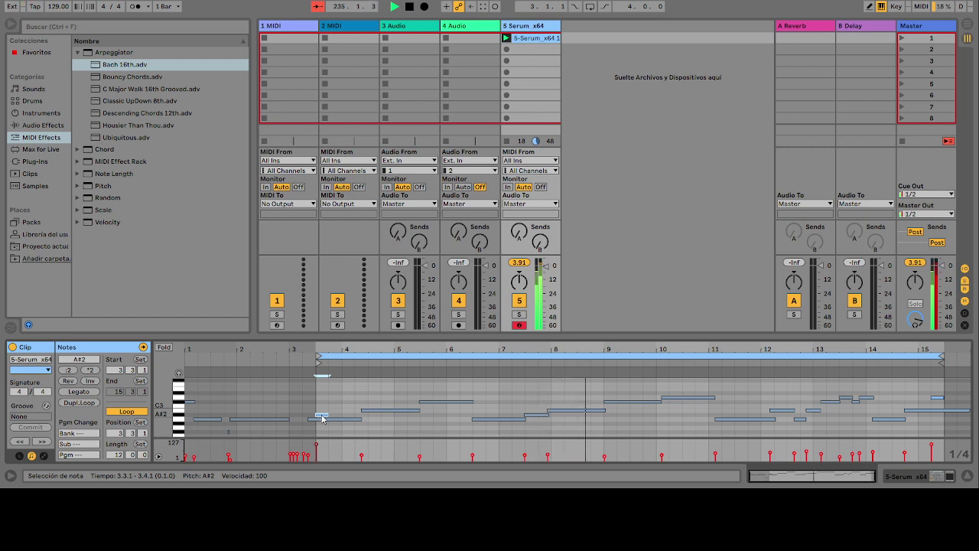
left_click_drag(322, 419, 340, 421)
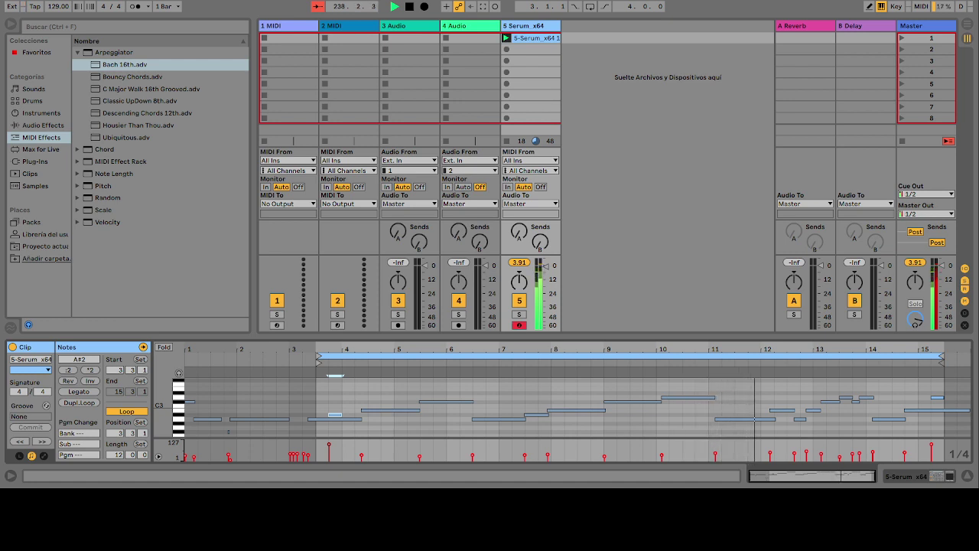
left_click_drag(335, 415, 322, 424)
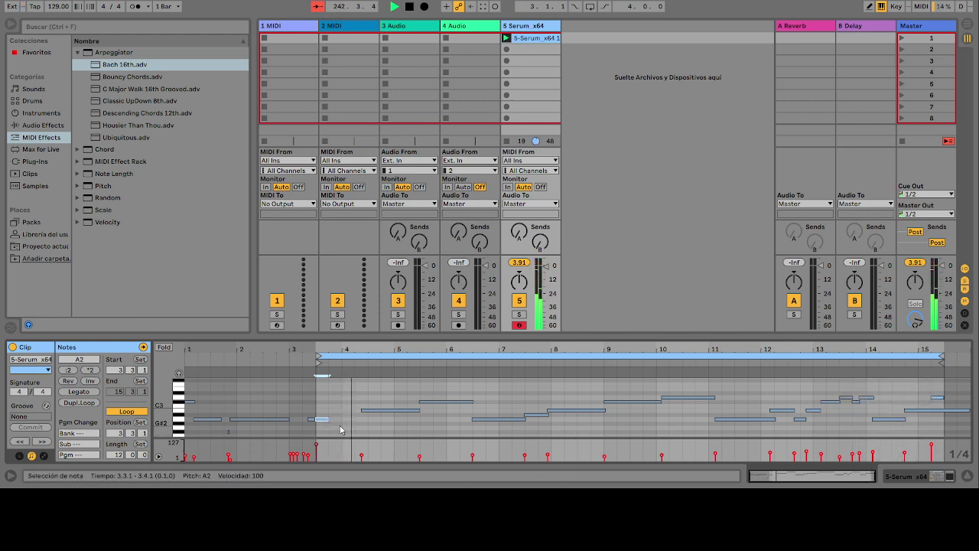
left_click_drag(323, 420, 364, 420)
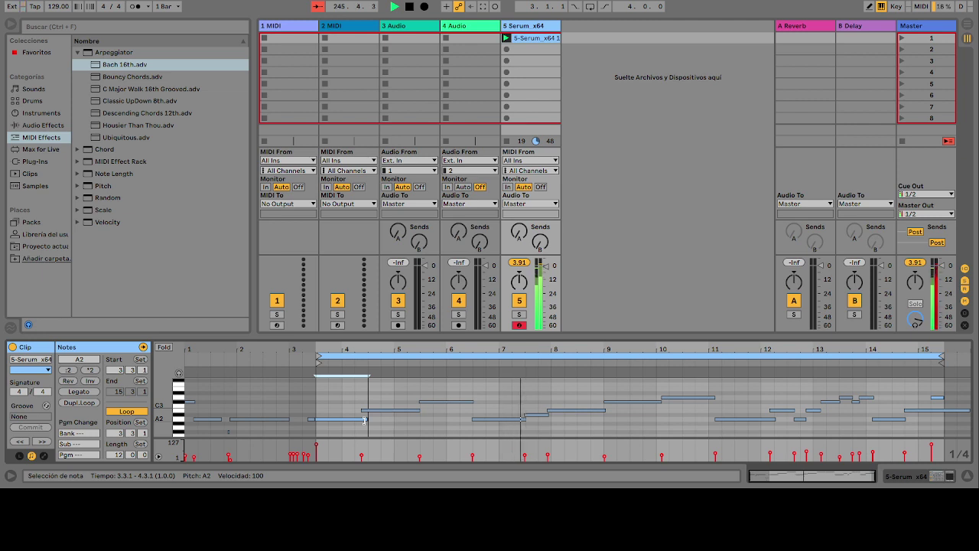
left_click_drag(364, 420, 355, 421)
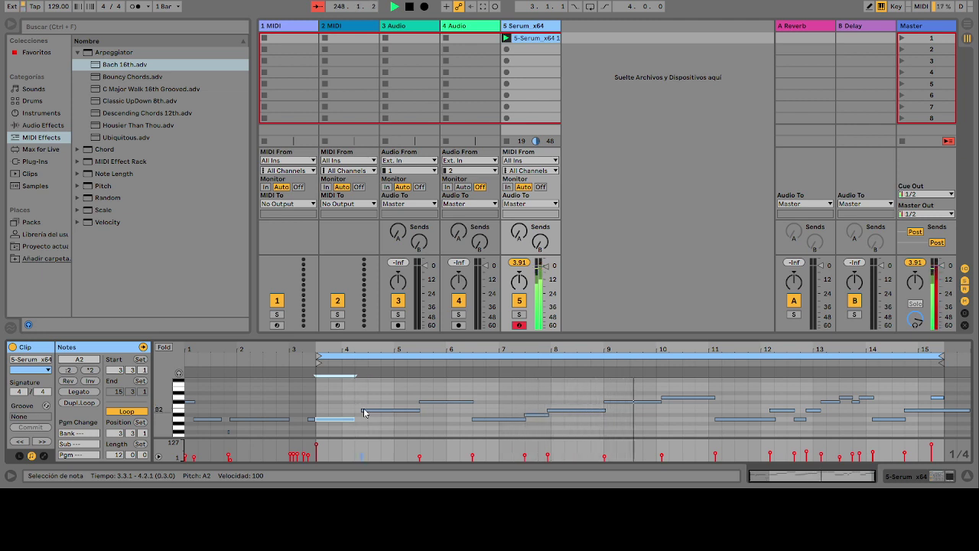
left_click_drag(362, 411, 353, 411)
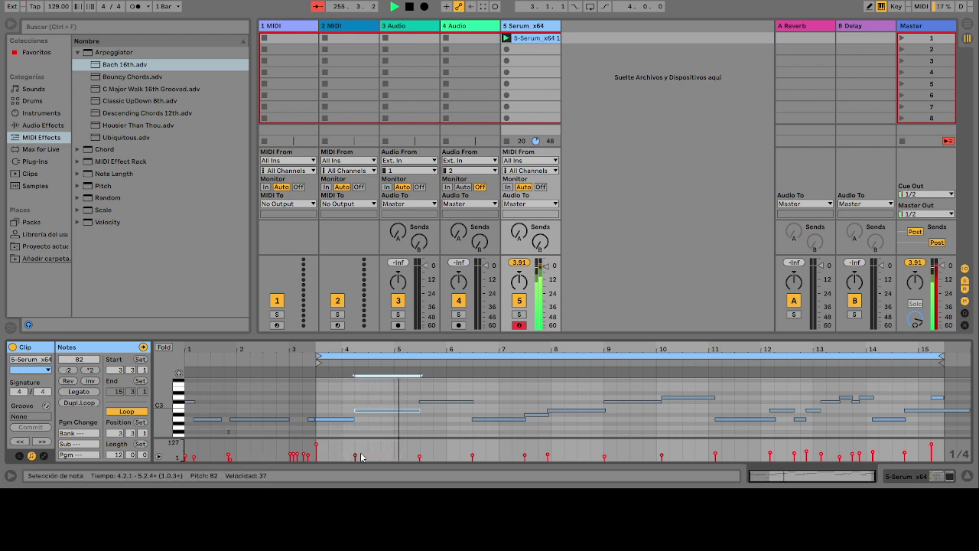
Step: Raise the velocities of the B2 at 4.2.1 to 80, the A2 in bar 6 to 73, the B2 in bar 7, and the C#3 at 9.1.1 to 85
mouse_move(357, 457)
left_click_drag(356, 457, 357, 448)
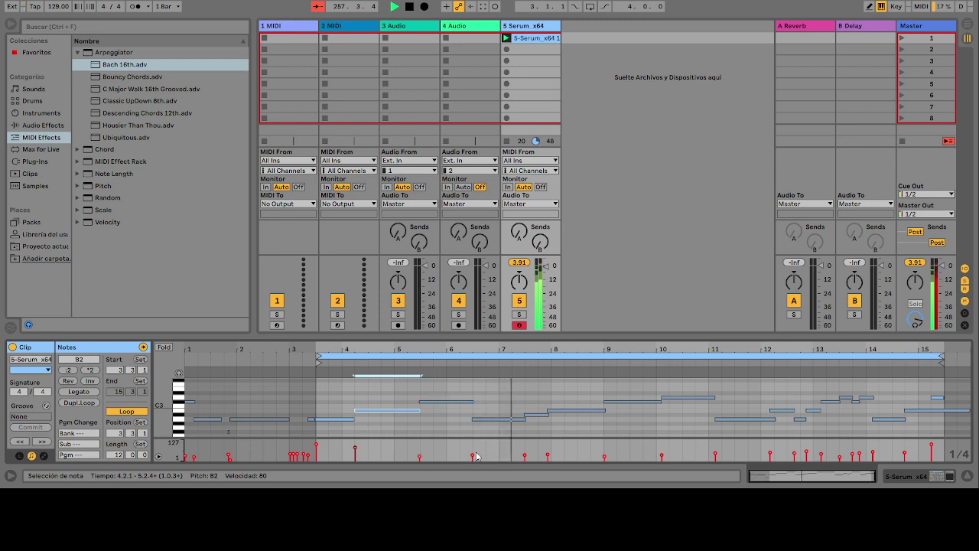
left_click_drag(473, 456, 473, 448)
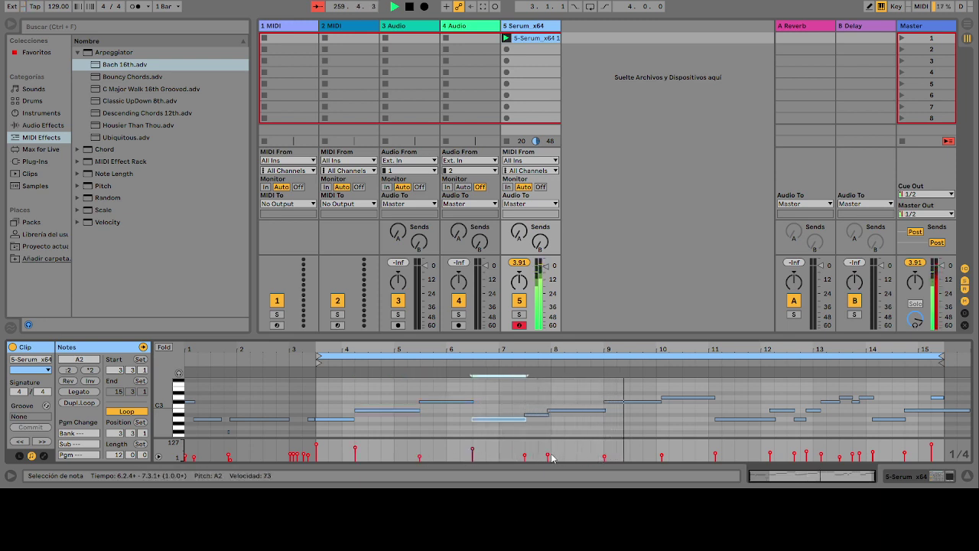
mouse_move(548, 455)
left_mouse_down()
mouse_move(605, 467)
mouse_move(604, 446)
left_mouse_up()
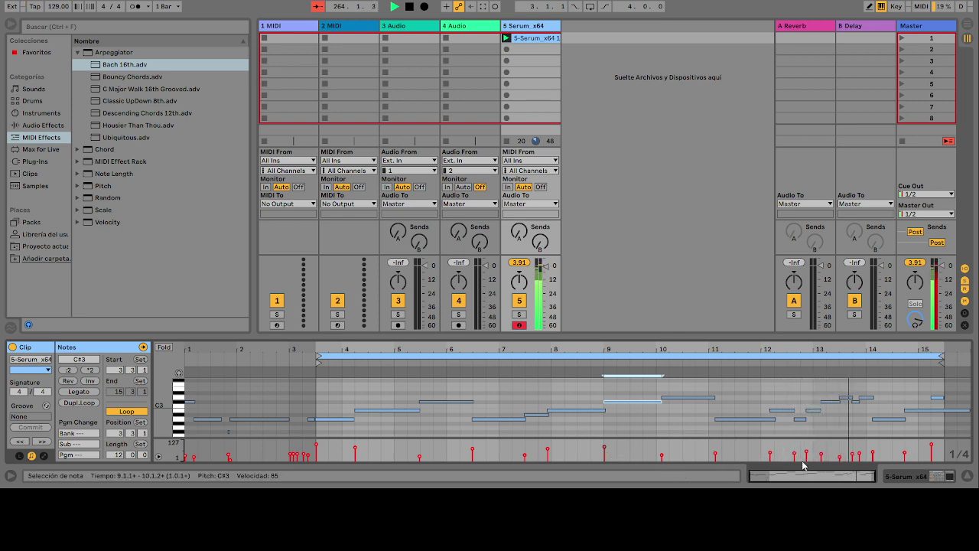
Step: Raise the velocity of the first D3 note in bar 13 to 96 and accent the next D3 note as well
left_click(838, 459)
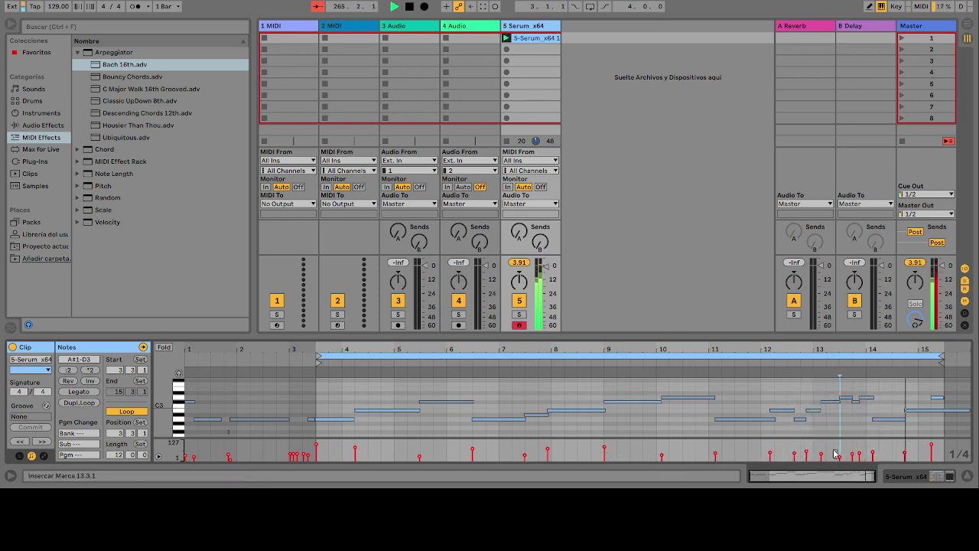
left_click(839, 458)
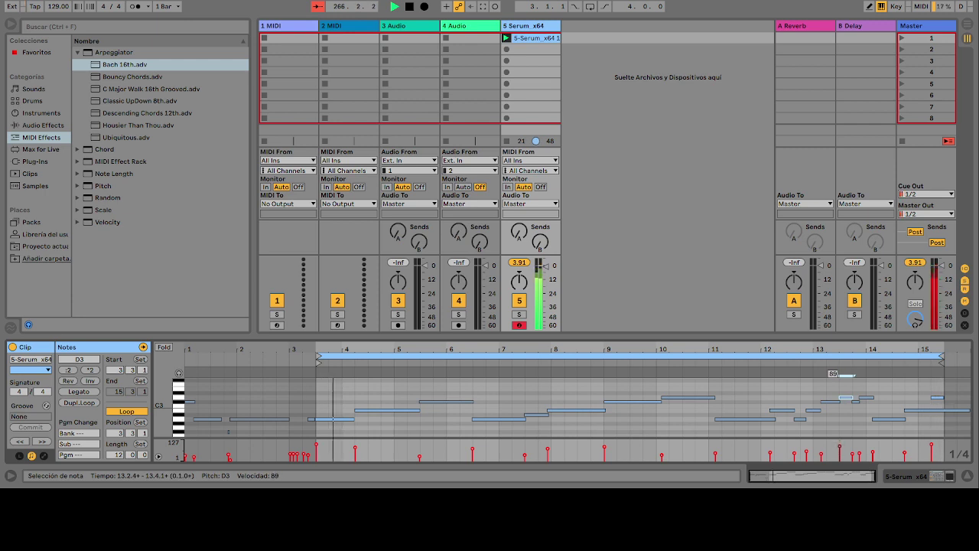
left_click_drag(839, 457, 840, 453)
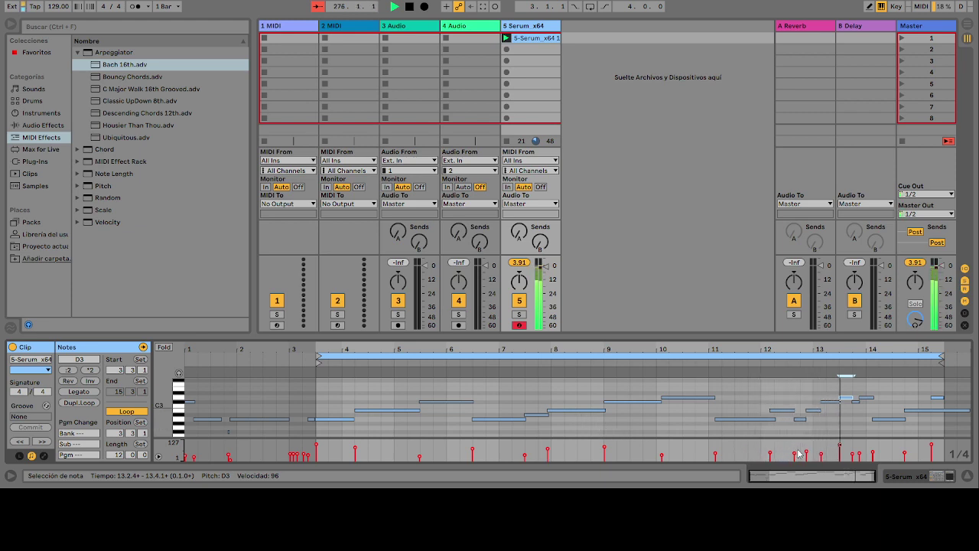
left_click(861, 452)
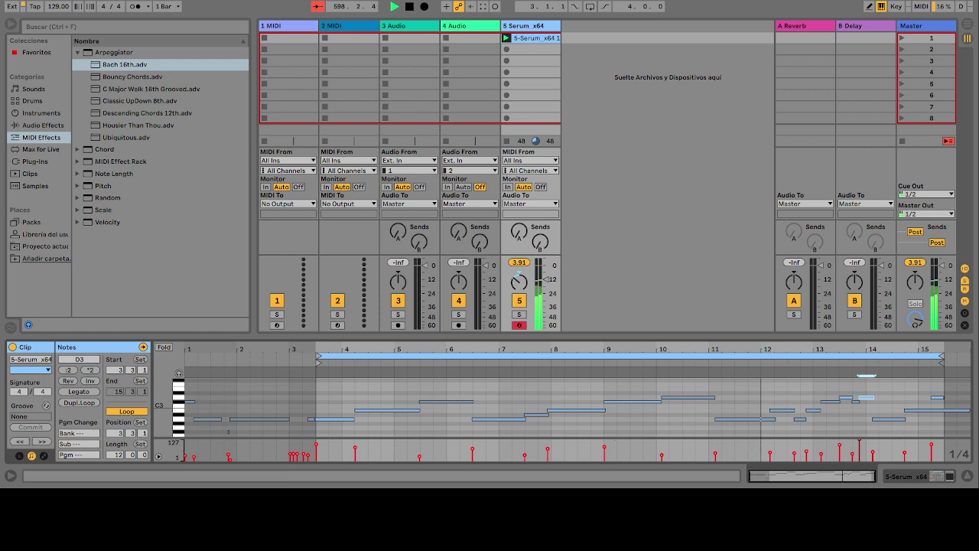
Step: Raise the Serum track's volume slightly and show its device chain
left_click_drag(538, 279, 545, 273)
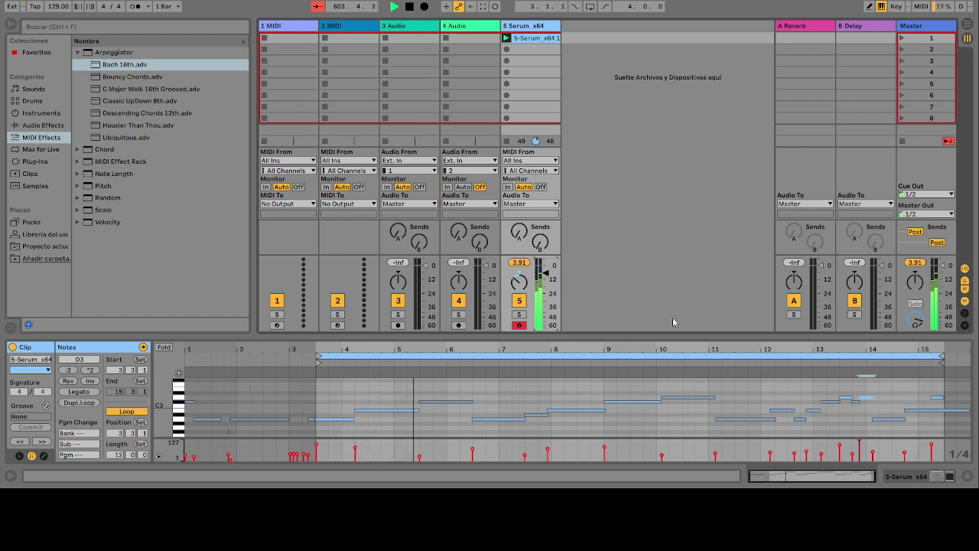
left_click_drag(546, 274, 546, 272)
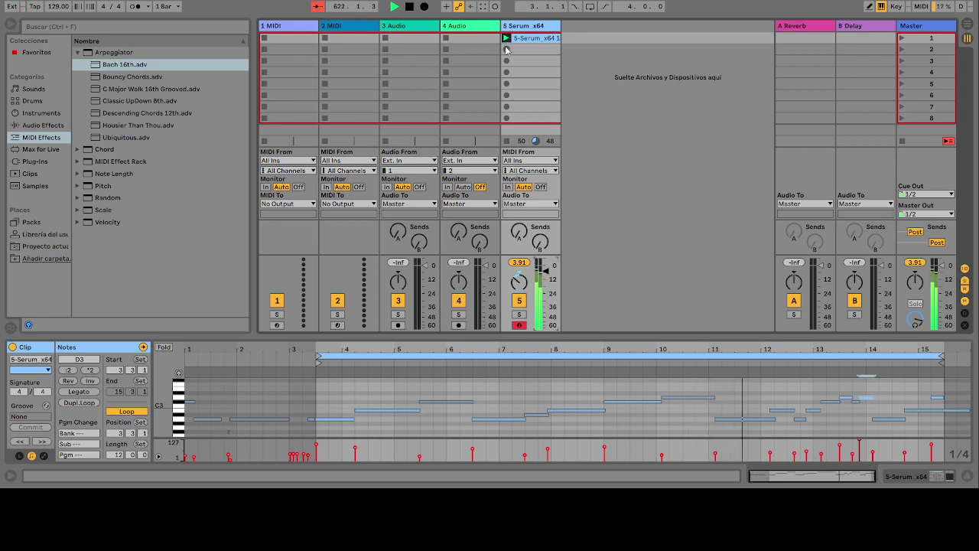
left_click(97, 101)
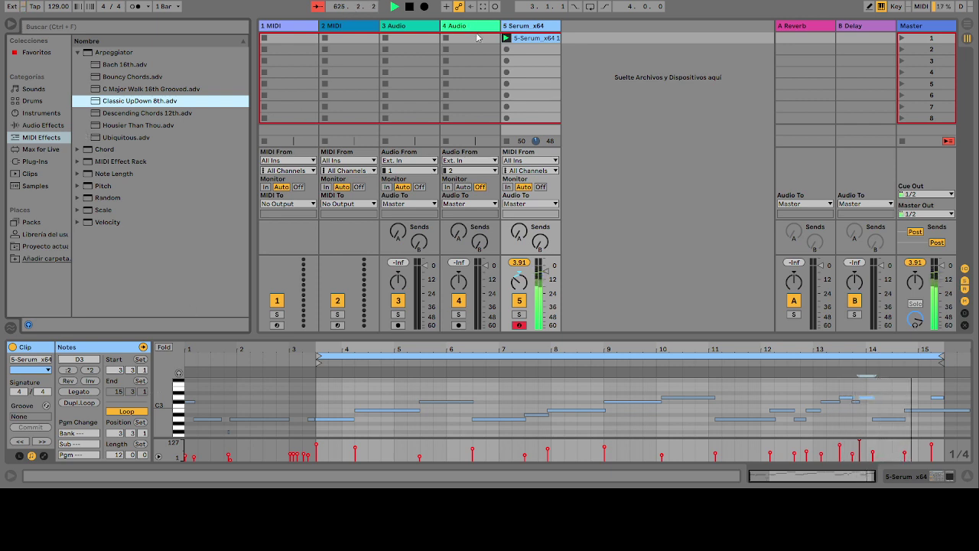
left_click(528, 25)
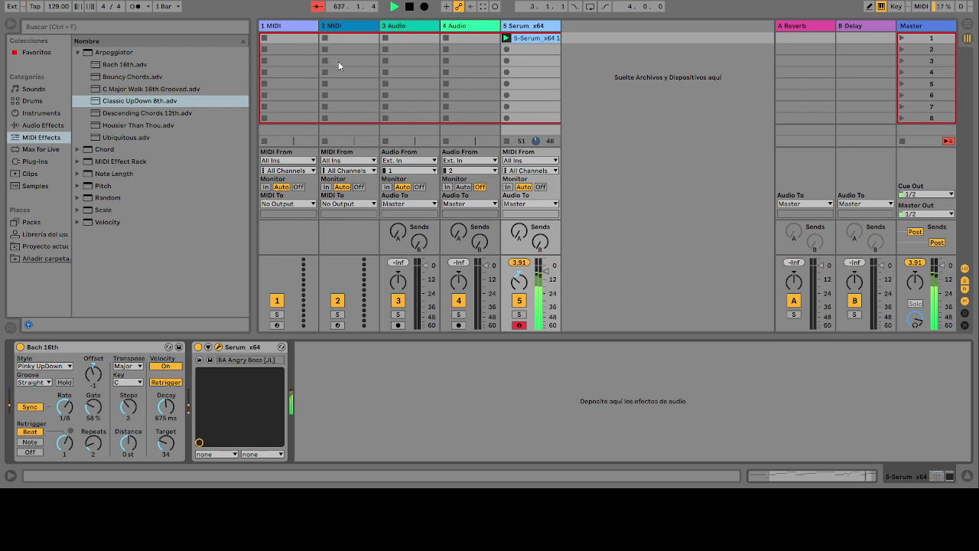
Step: Load the Airy Tube Bass preset from the Bass sounds onto the second MIDI track
left_click(331, 26)
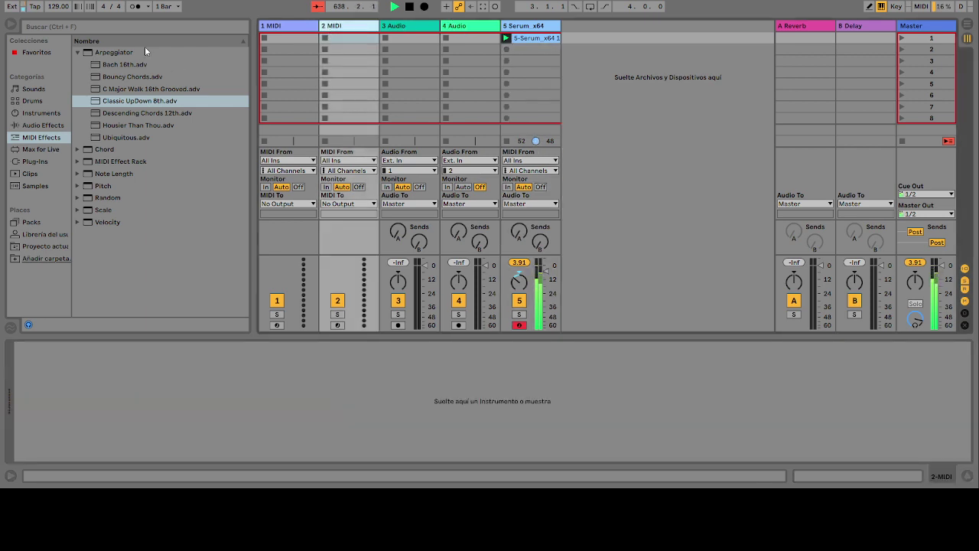
left_click(345, 29)
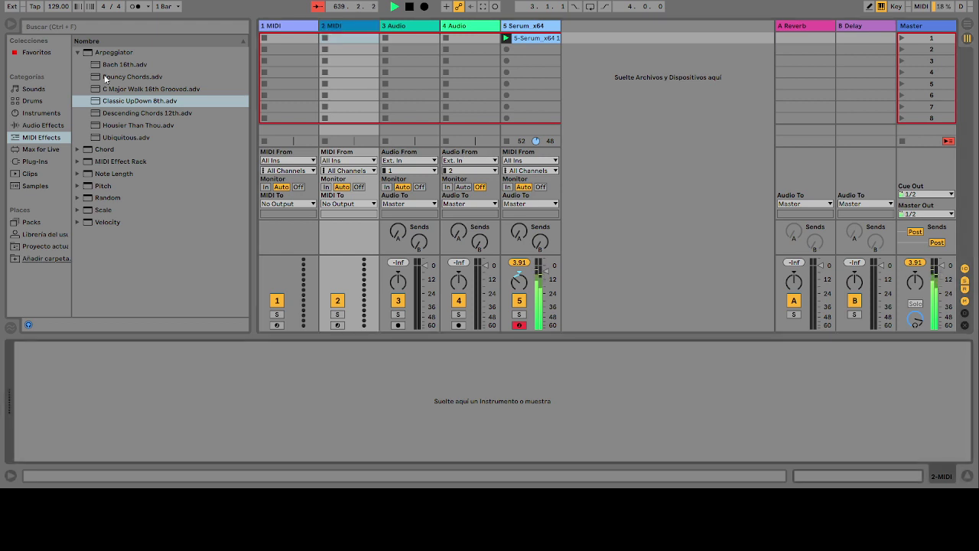
left_click(29, 90)
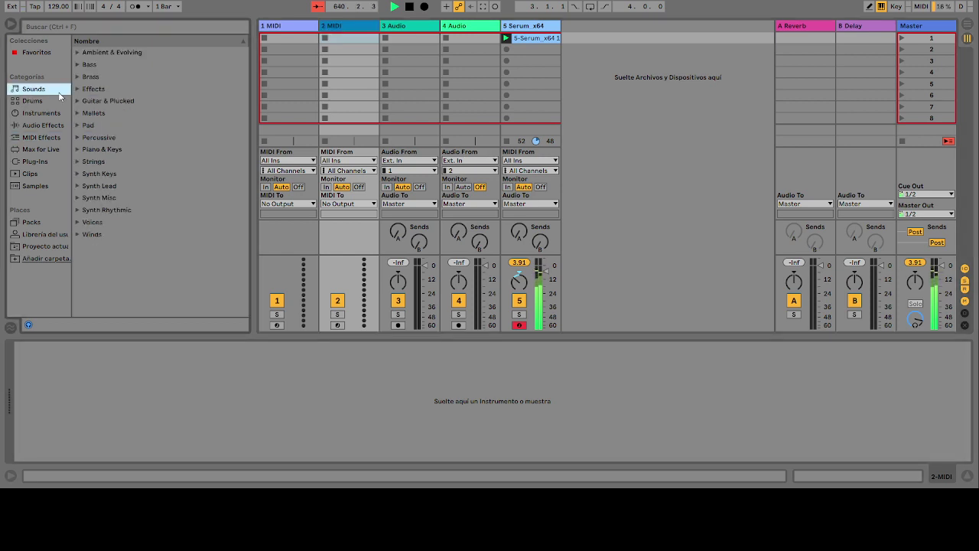
left_click(78, 64)
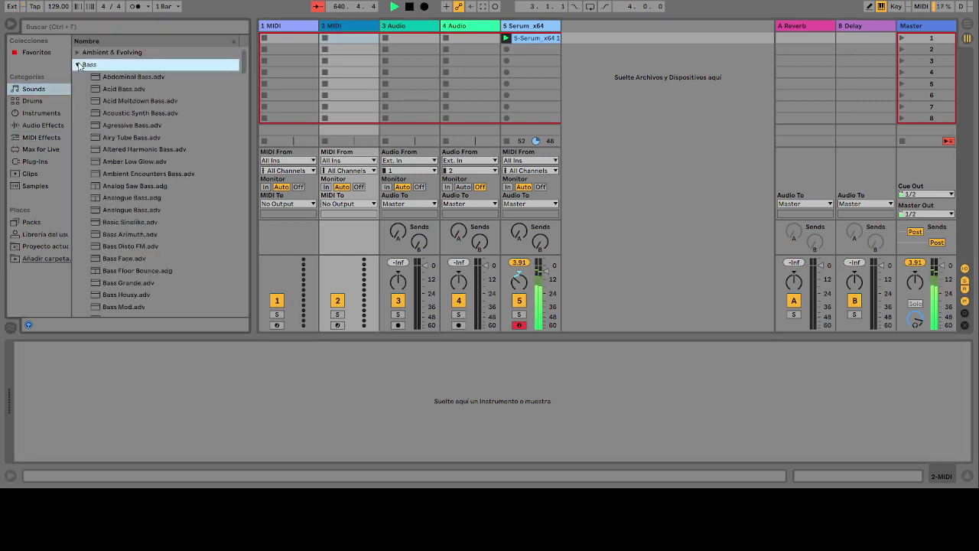
left_click(115, 136)
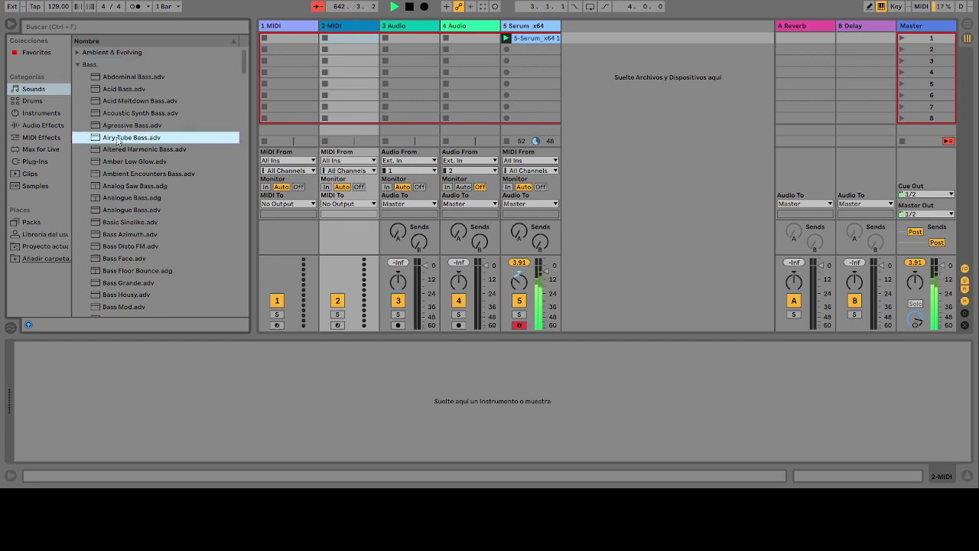
left_click_drag(345, 38, 344, 38)
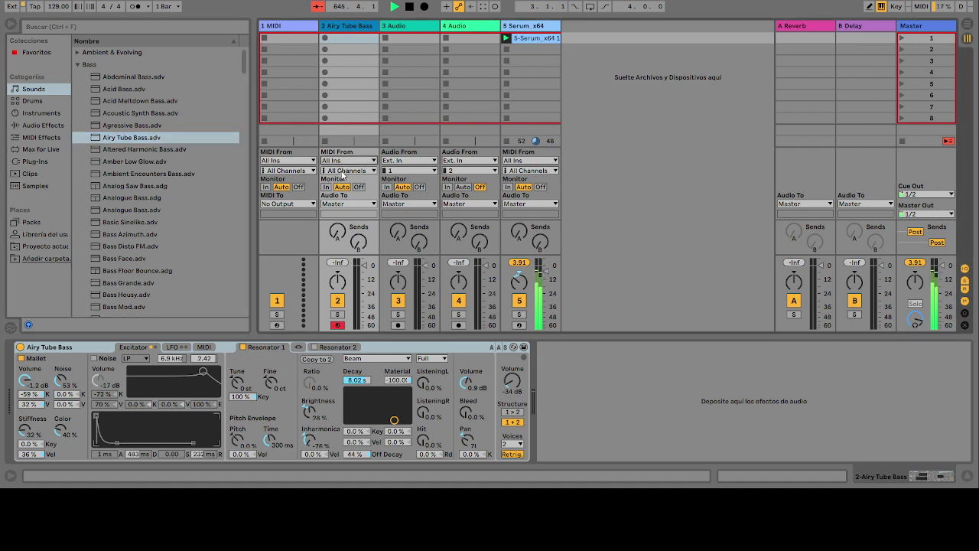
Step: Set the bass track's MIDI input to 5-Serum x64 and replace its instrument with the Altered Harmonic Bass preset
left_click(367, 160)
left_click(373, 211)
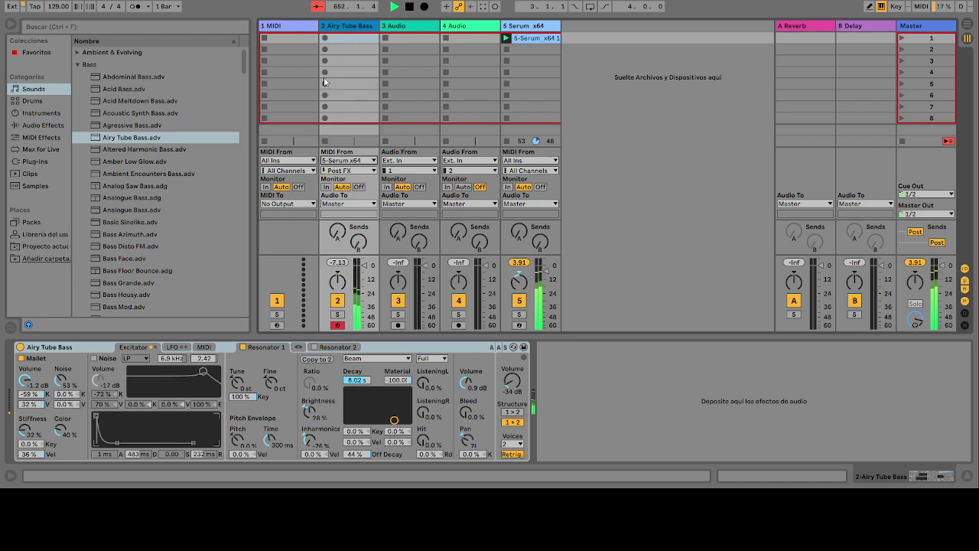
left_click(114, 150)
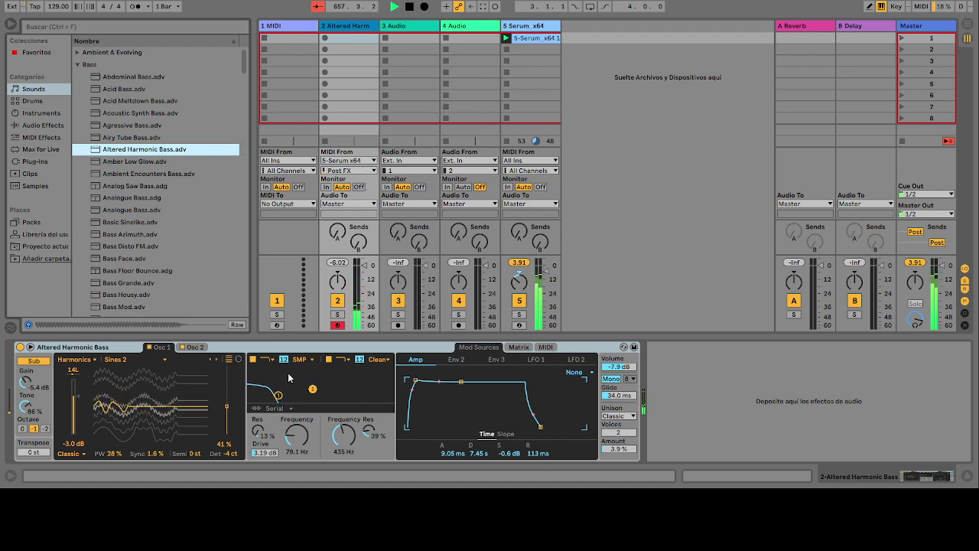
Step: Raise the bass synth's first filter frequency to 202 Hz and set the amp envelope to 12.0 s decay and 0.0 dB sustain
mouse_move(289, 438)
left_mouse_down()
mouse_move(289, 423)
mouse_move(297, 425)
left_mouse_up()
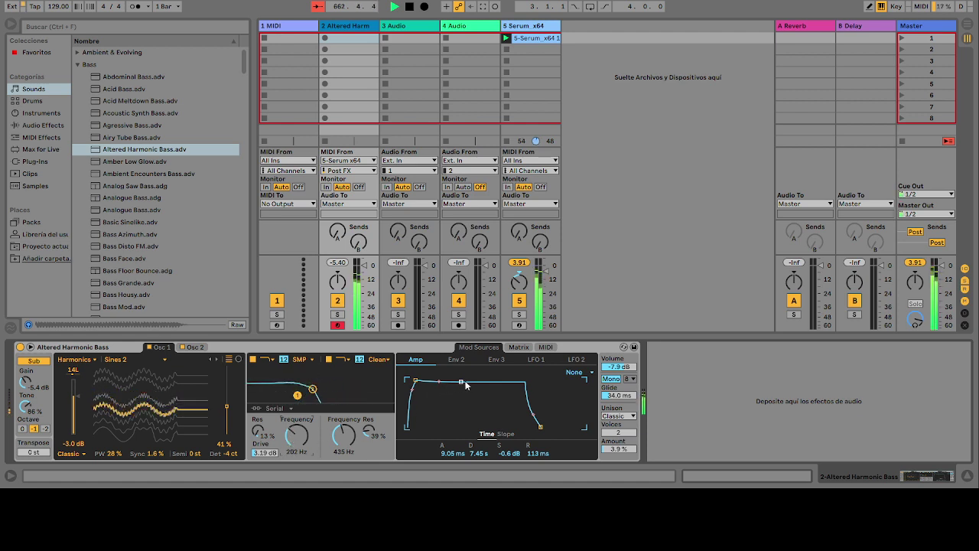
mouse_move(461, 381)
left_mouse_down()
mouse_move(456, 403)
mouse_move(467, 380)
left_mouse_up()
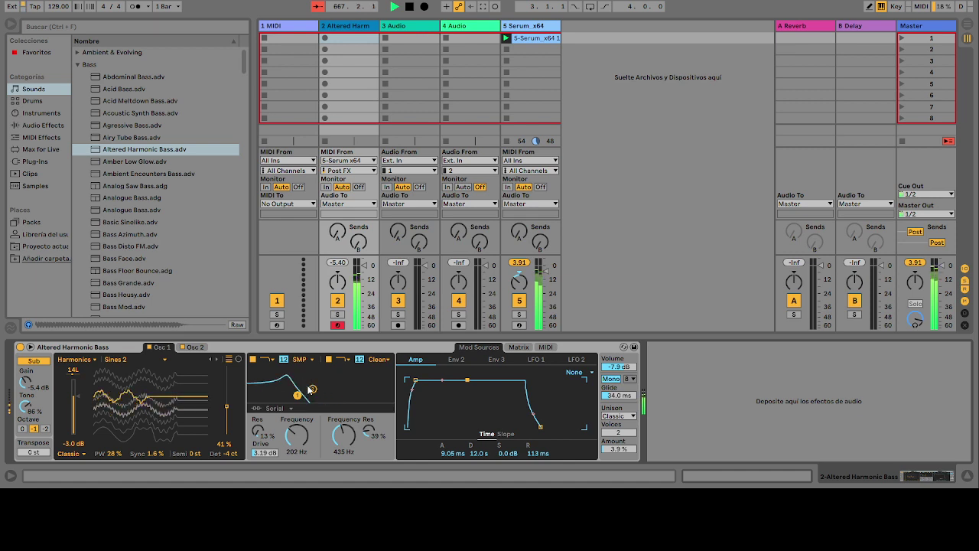
Step: Set the bass synth's first filter to 94.3 Hz with 39% resonance and the second filter to 356 Hz with 57% resonance
left_click_drag(310, 386, 304, 386)
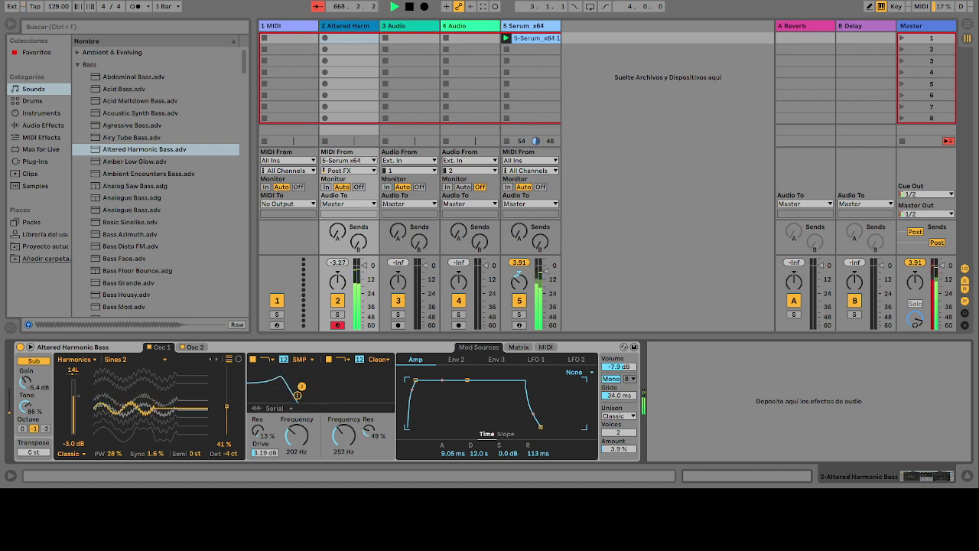
left_click_drag(297, 394, 263, 395)
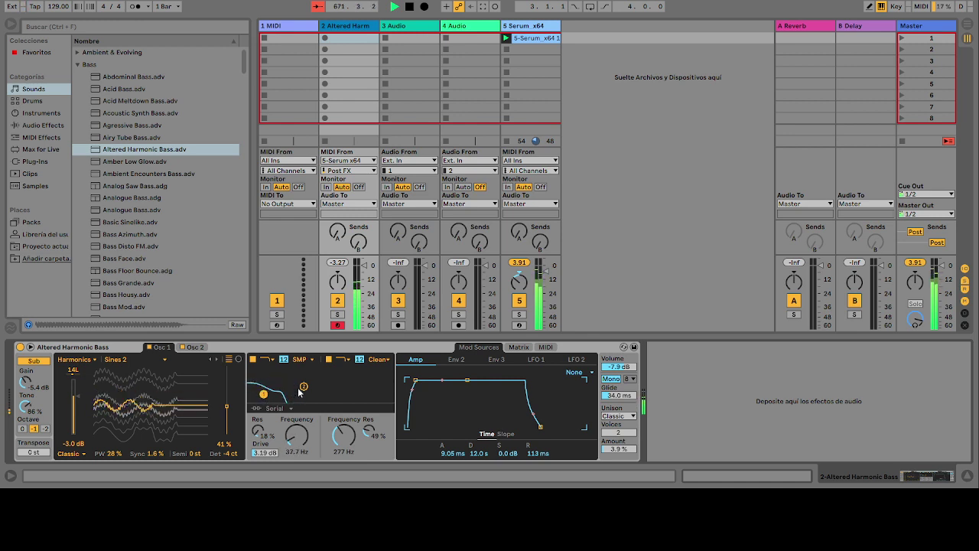
left_click_drag(304, 387, 254, 394)
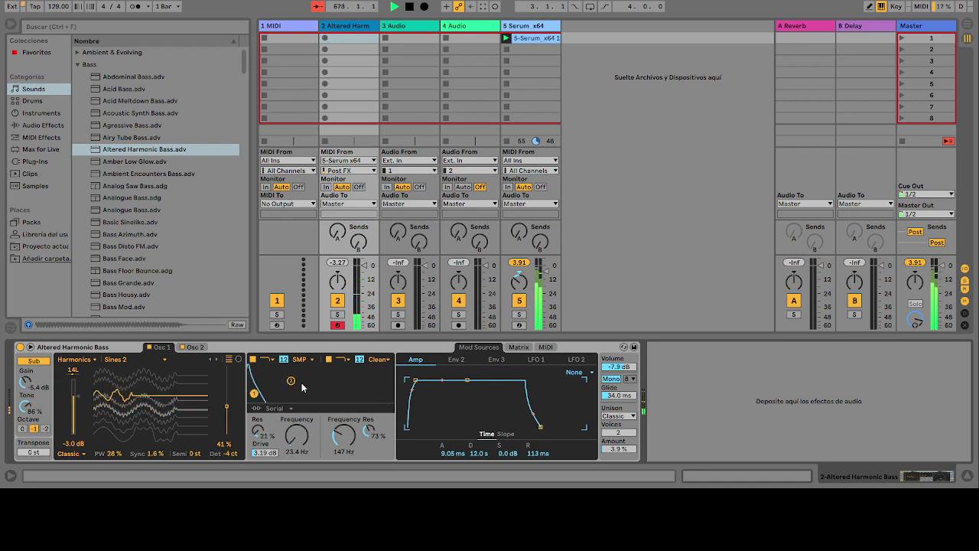
left_click_drag(291, 382, 286, 380)
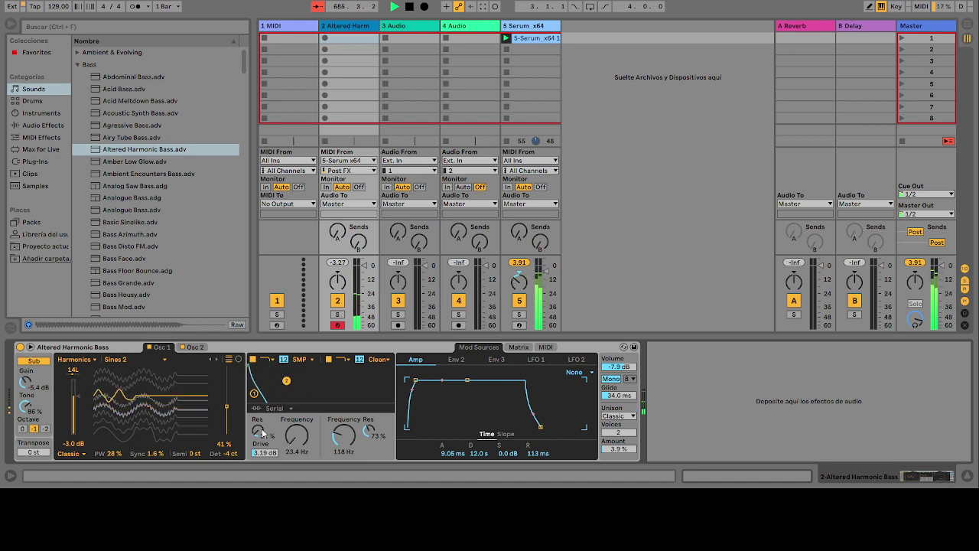
left_click_drag(259, 432, 258, 380)
left_click_drag(297, 435, 309, 384)
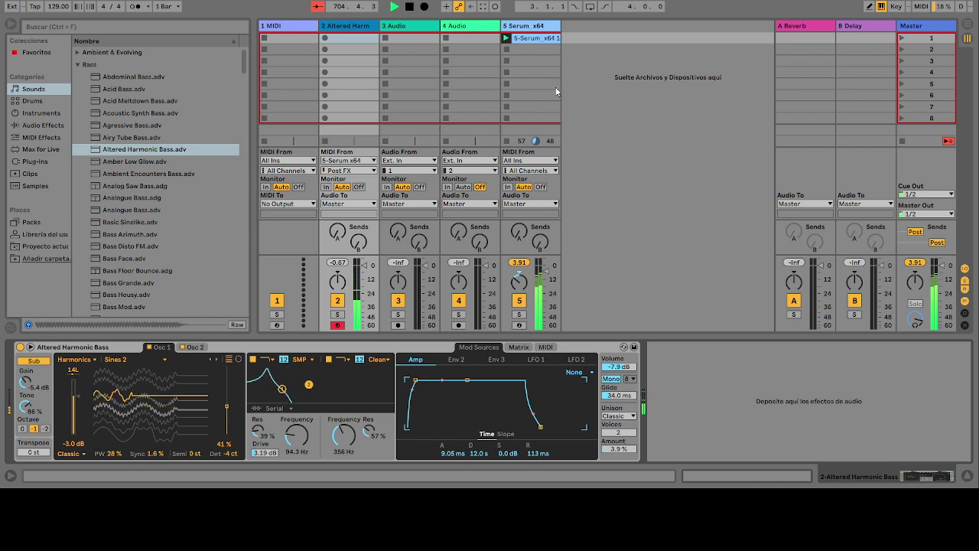
Step: Set the empty first MIDI track's MIDI input to 5-Serum x64
left_click(288, 29)
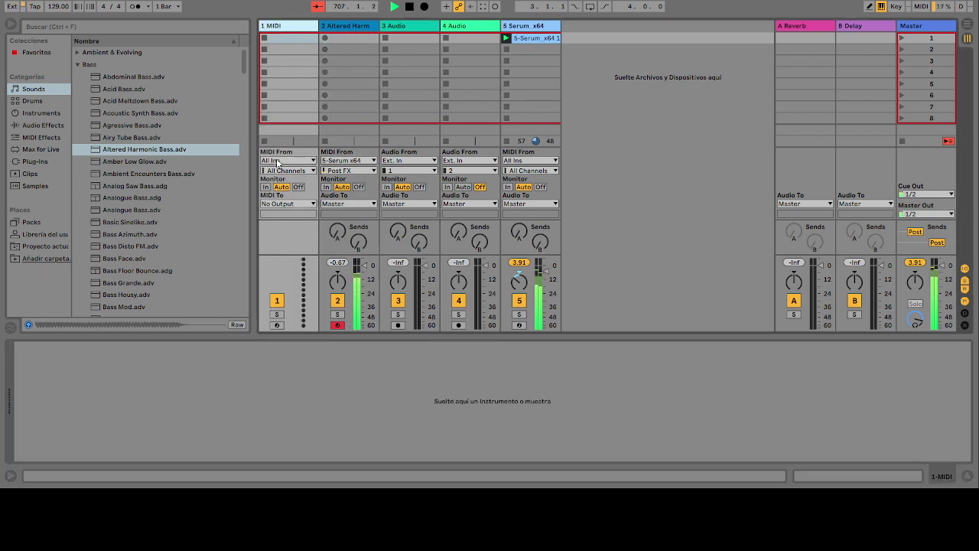
left_click(292, 246)
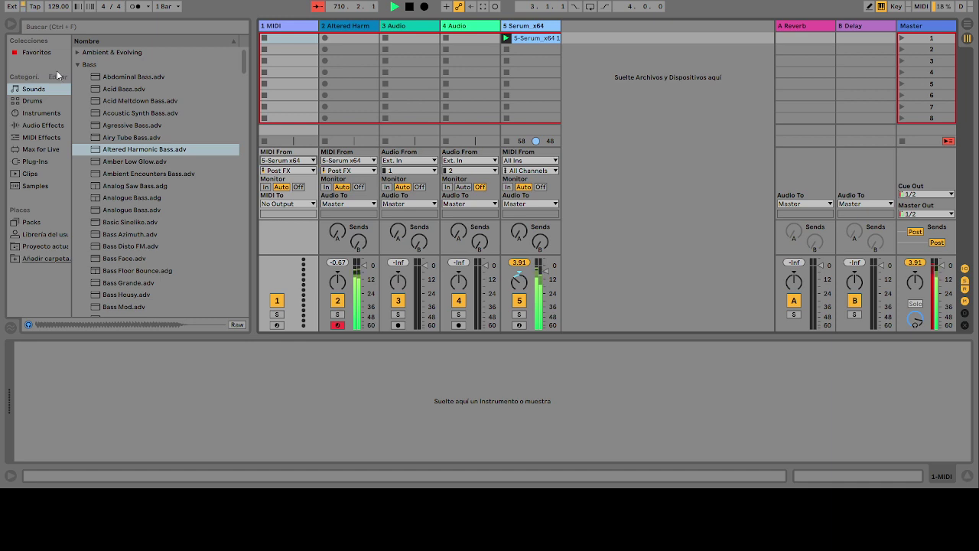
left_click(78, 65)
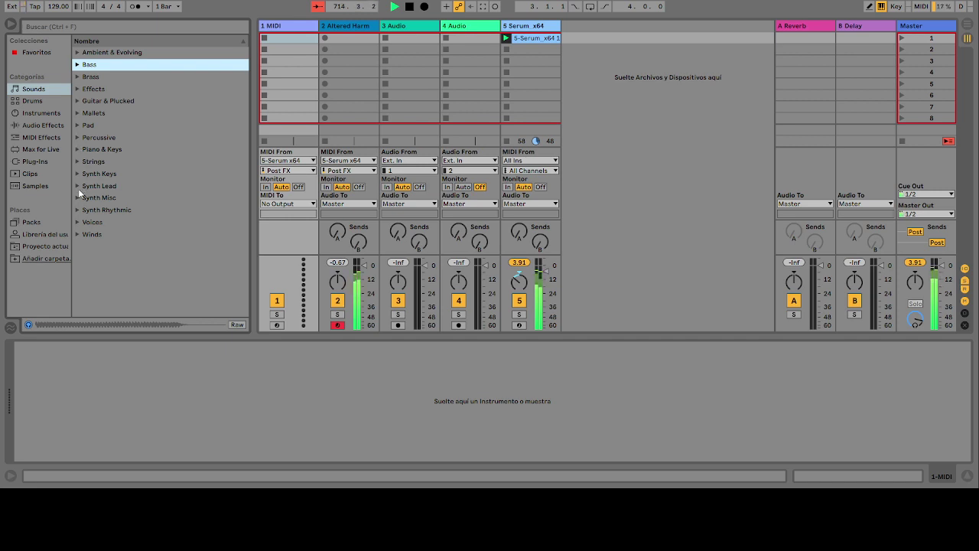
left_click(74, 114)
left_click(74, 115)
left_click(77, 53)
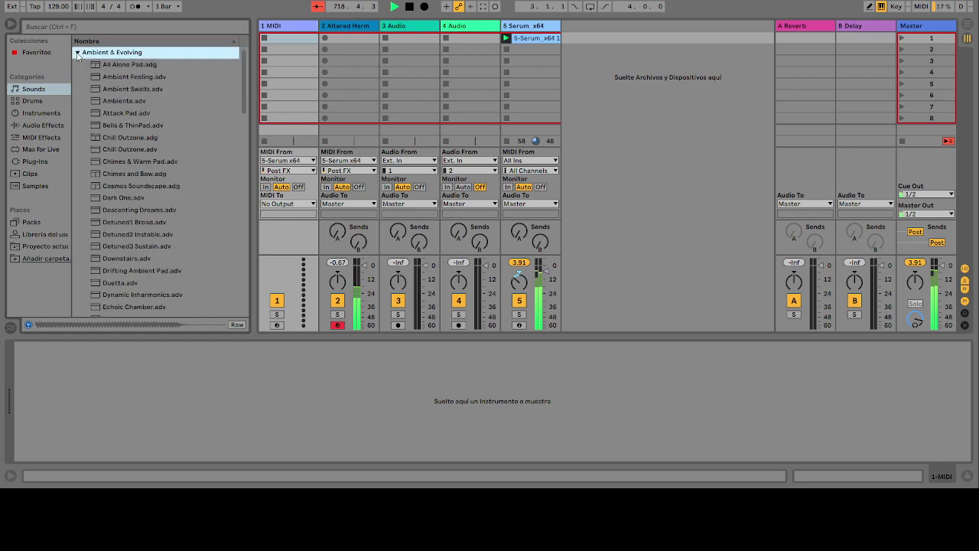
left_click(77, 53)
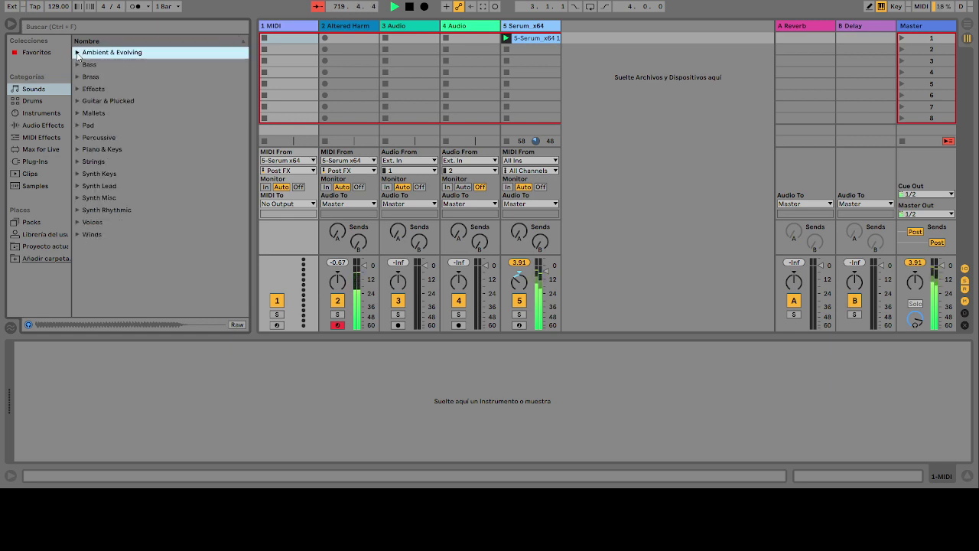
left_click(33, 101)
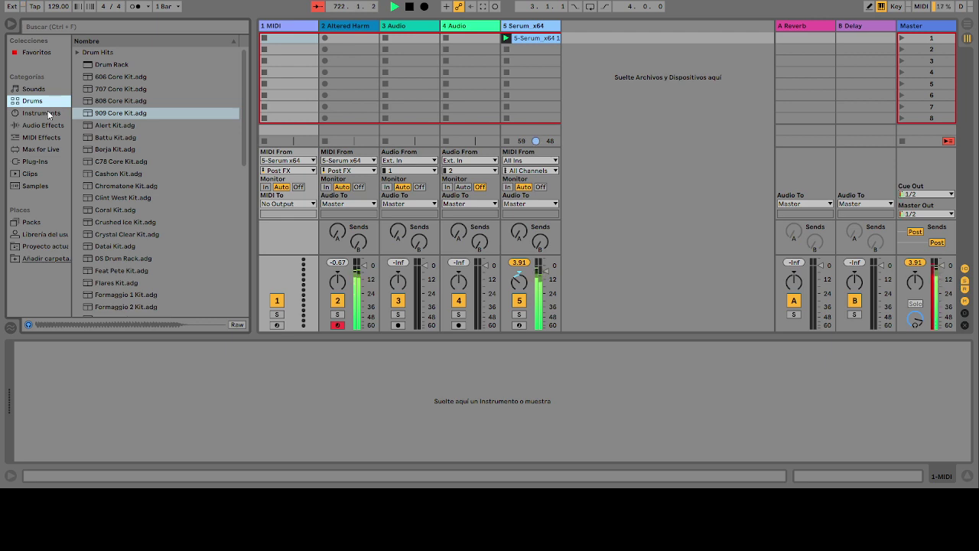
Step: Audition Analog's It Happened One Night Strings, Jarble Tweeze Strings and M Tron Strings presets on the first MIDI track
left_click(48, 112)
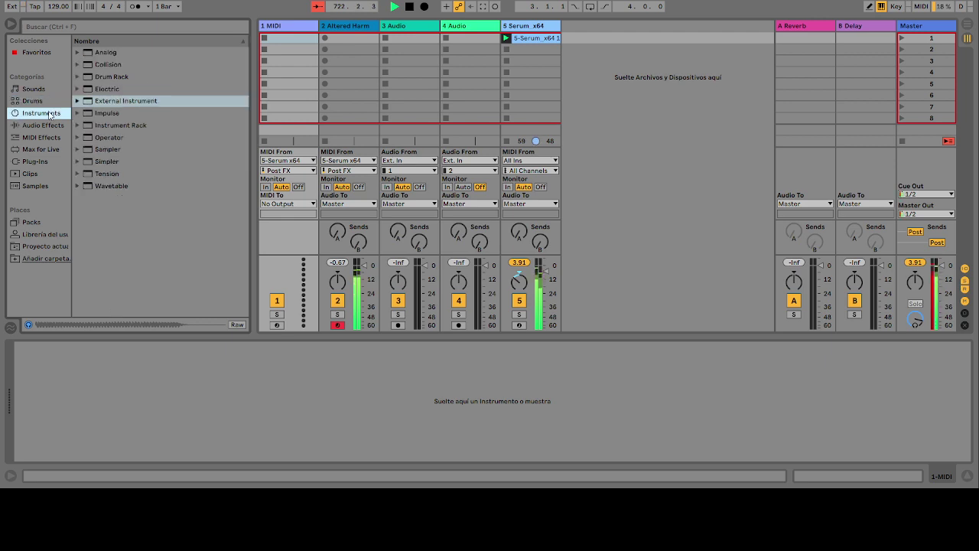
left_click(77, 53)
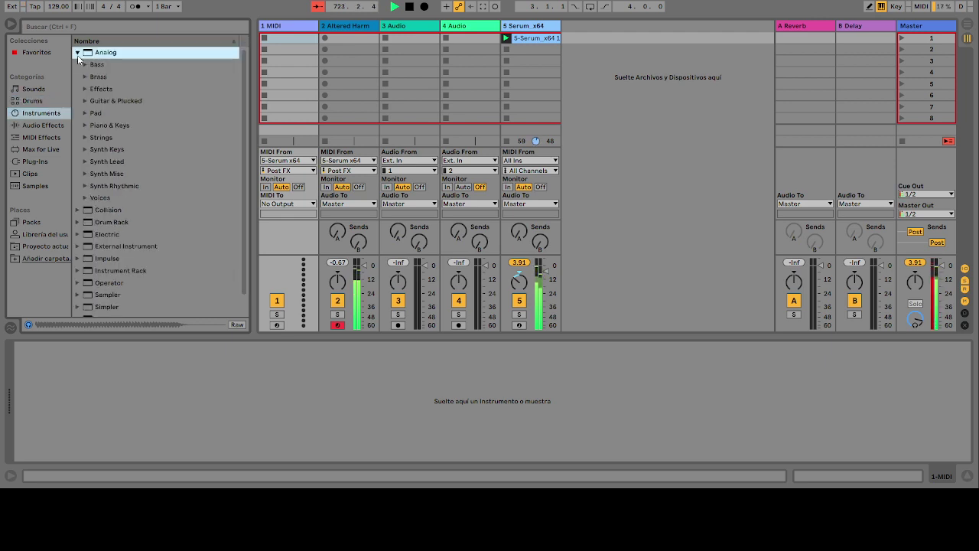
left_click(83, 130)
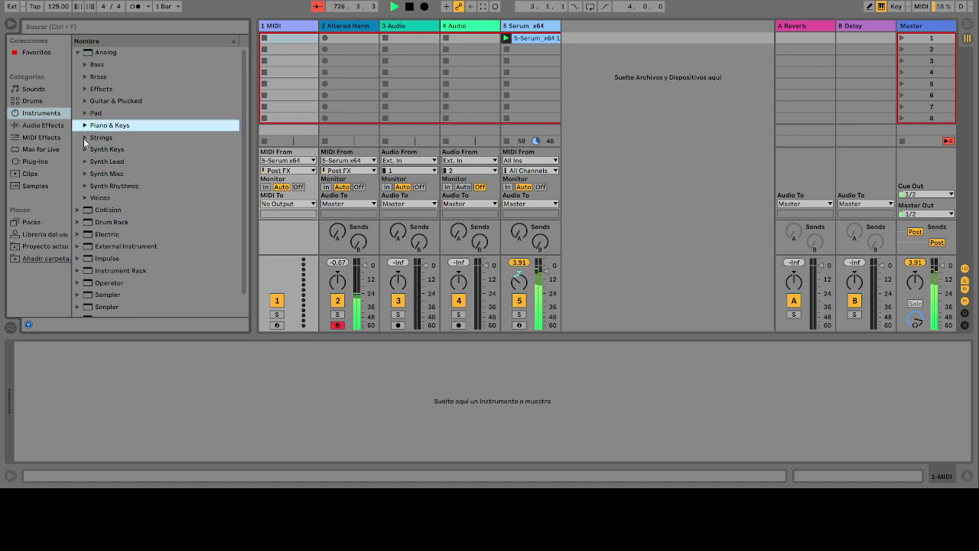
left_click(83, 138)
left_click(107, 150)
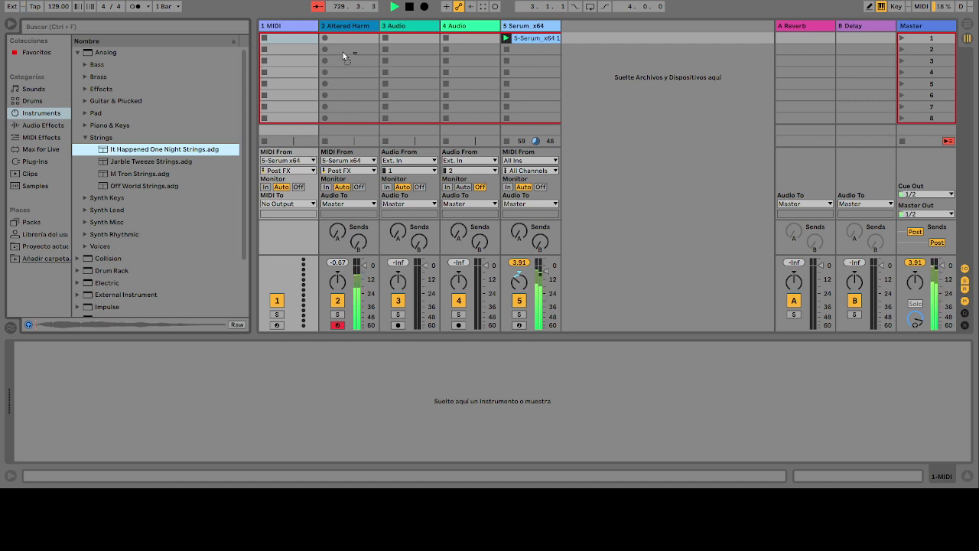
left_click_drag(276, 39, 275, 41)
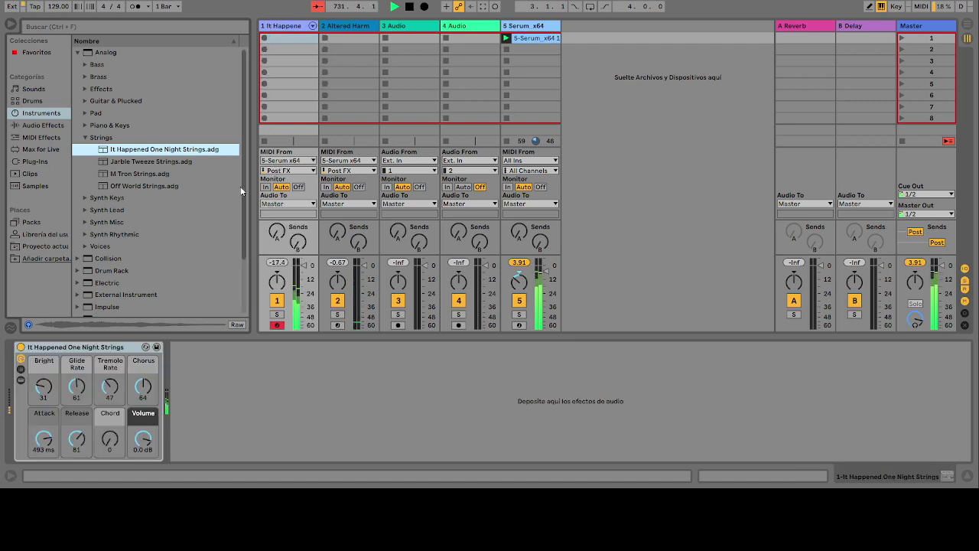
double_click(135, 162)
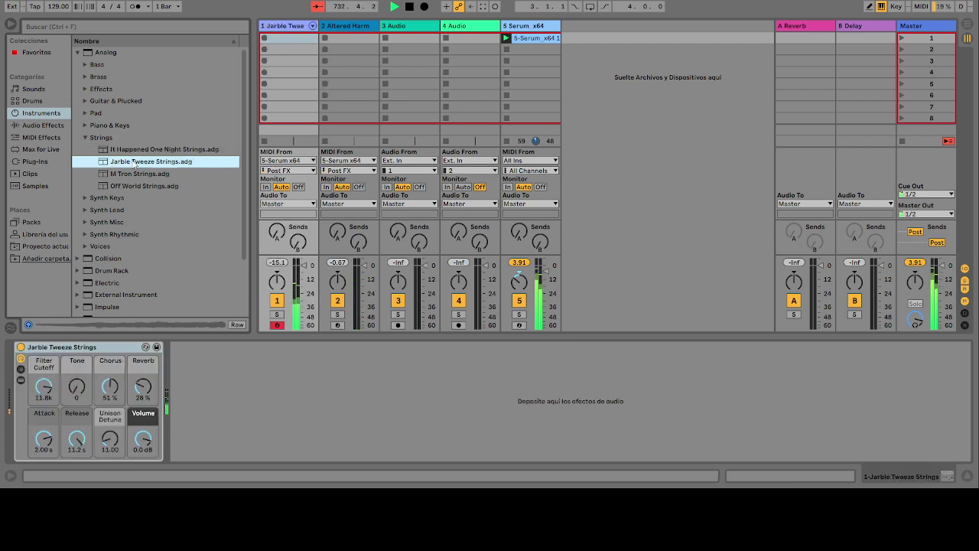
double_click(134, 175)
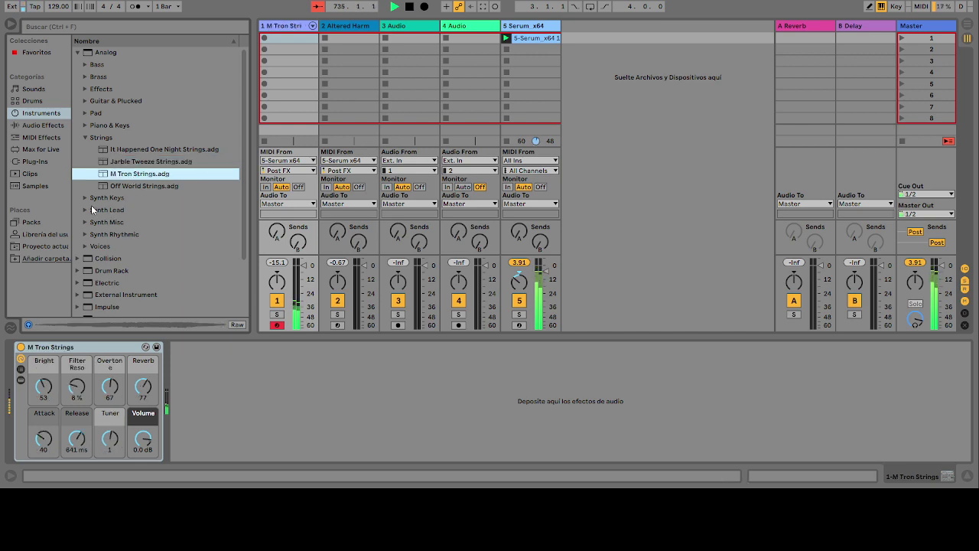
Step: Try Analog's Muted Noise and C Drone plucked presets on the first track, ending with Strangler Lead Guitar loaded
left_click(87, 104)
left_click(117, 127)
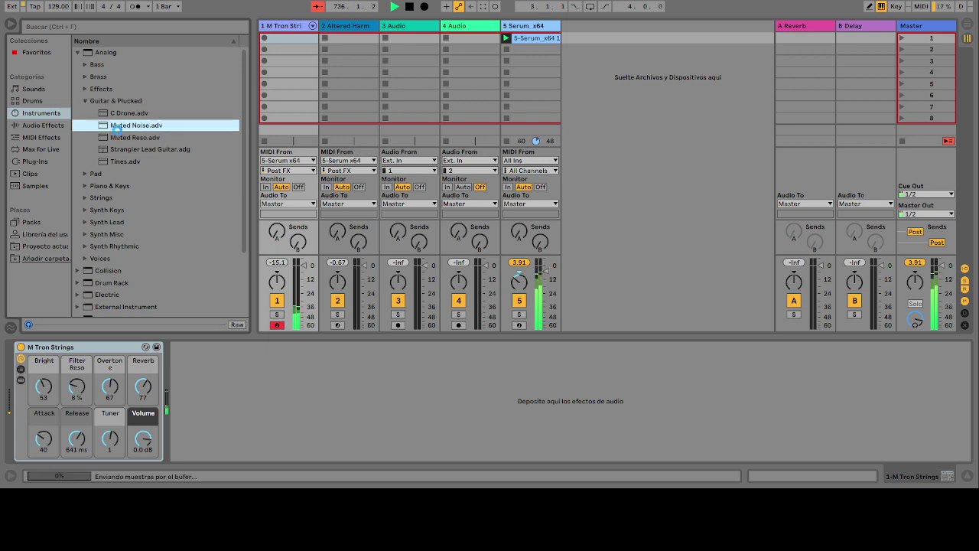
double_click(117, 128)
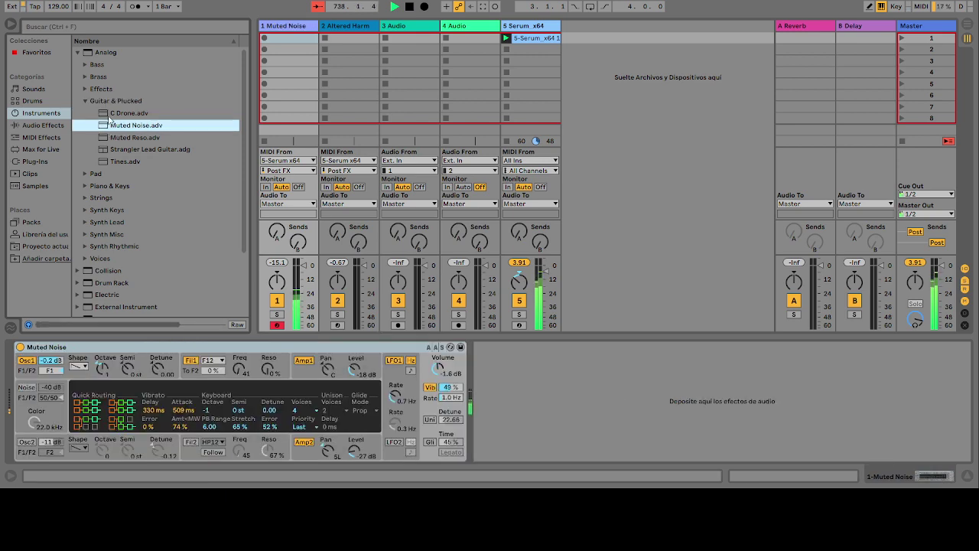
double_click(111, 115)
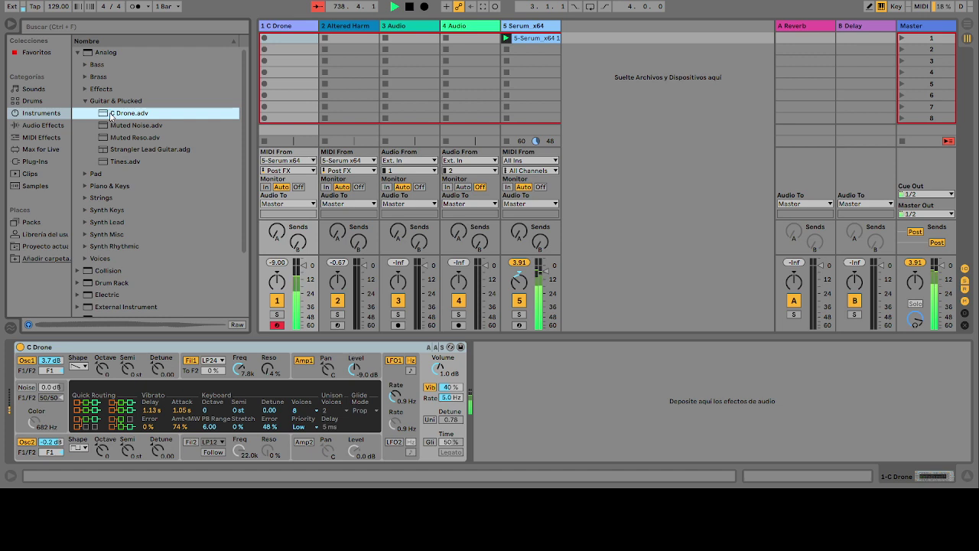
double_click(111, 149)
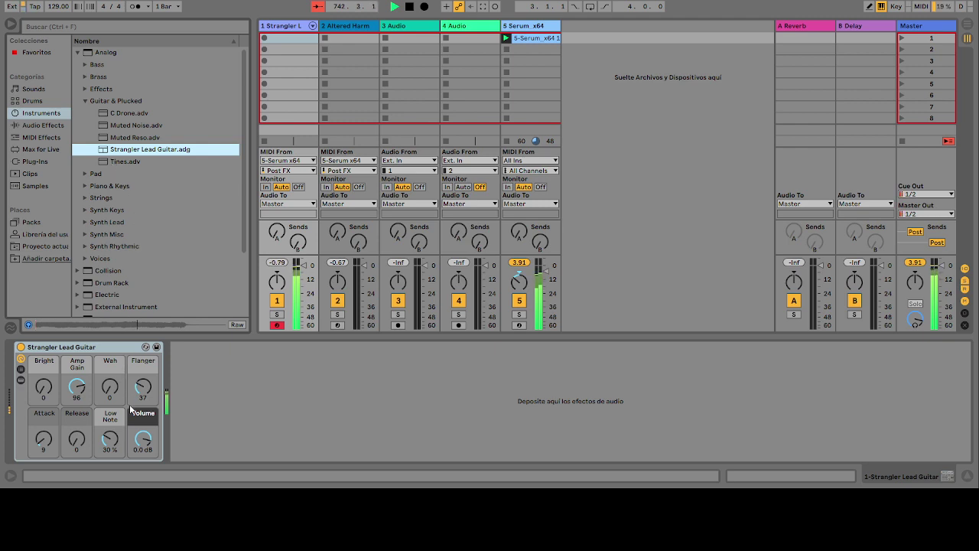
Step: Lower the Strangler Lead Guitar track's volume moderately and set its Bright macro to 7
left_click(304, 266)
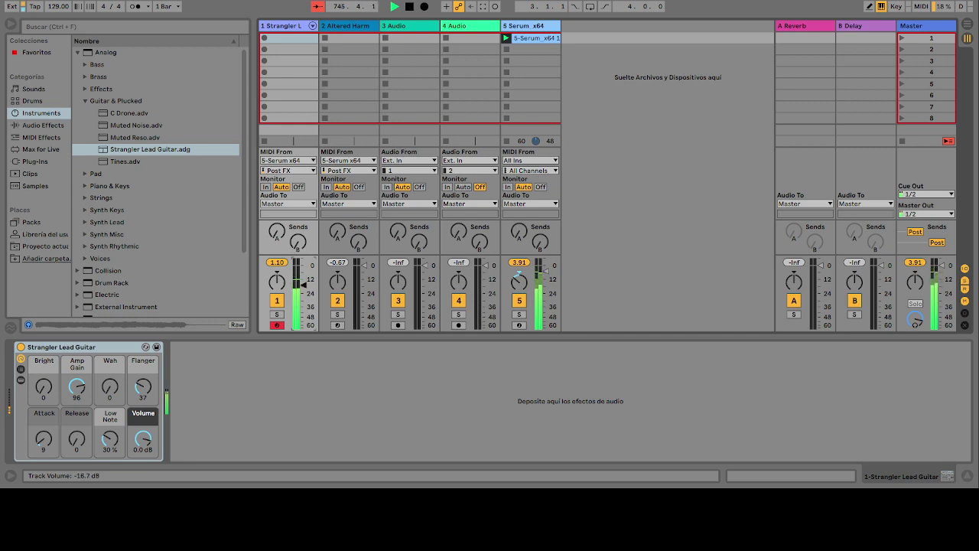
left_click_drag(303, 284, 303, 274)
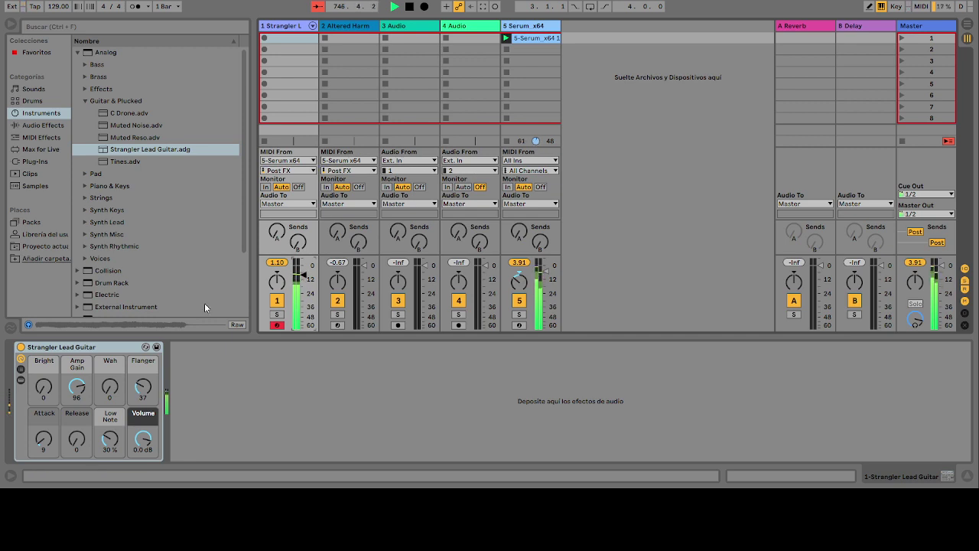
left_click_drag(35, 396, 35, 392)
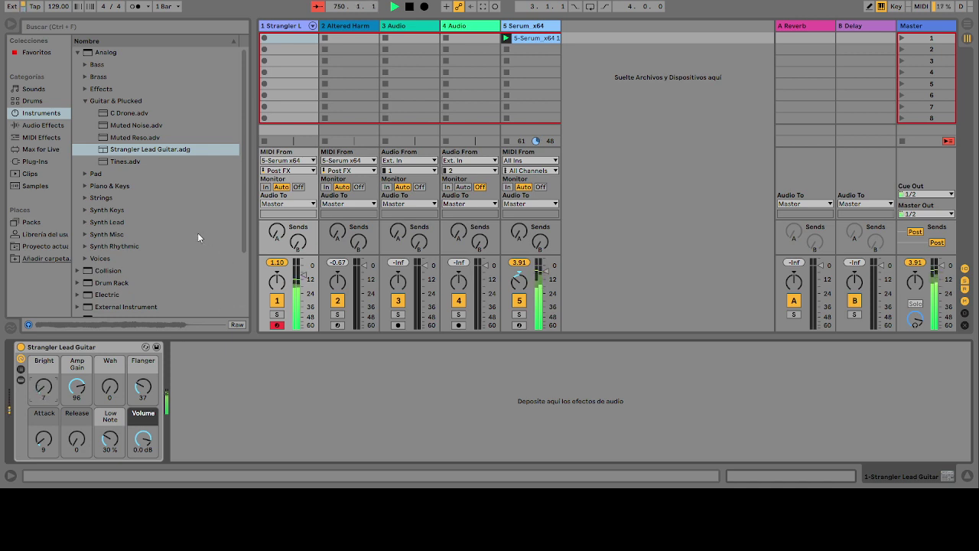
Step: Collapse the Guitar & Plucked presets and set the Altered Harmonic Bass track's monitoring to In
left_click(82, 101)
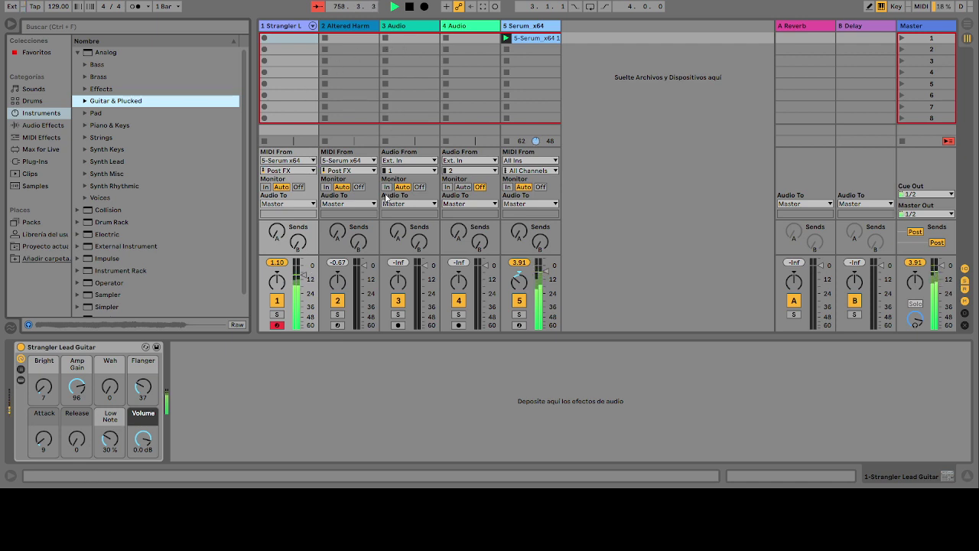
left_click(327, 186)
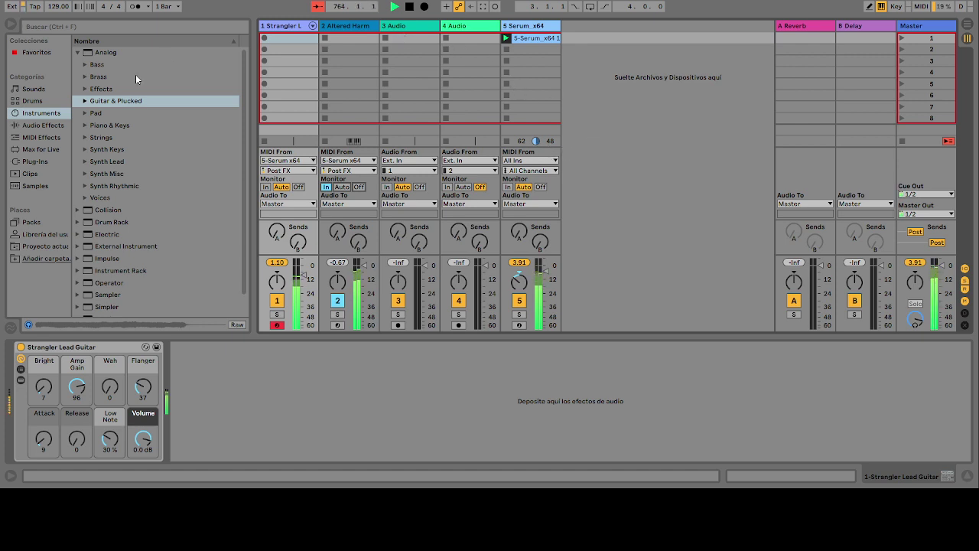
Step: Add the 808 Core Kit on a new MIDI track and set the Strangler Lead Guitar track's monitoring to In
left_click(35, 101)
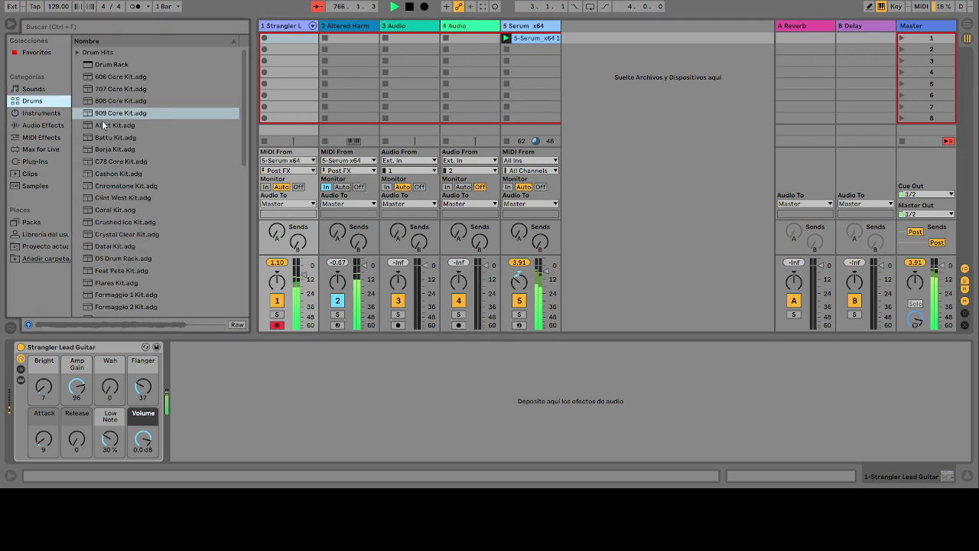
left_click_drag(107, 103, 605, 55)
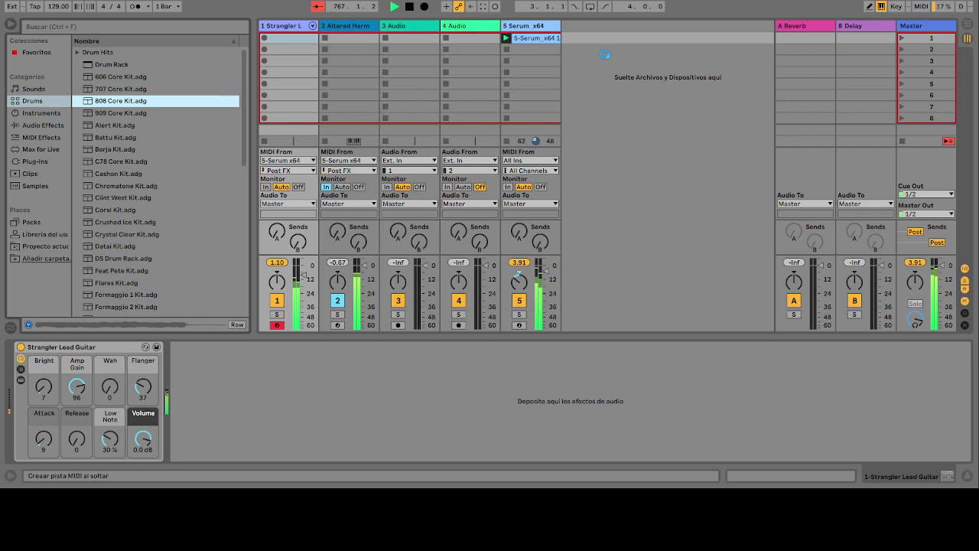
left_click_drag(604, 54, 604, 55)
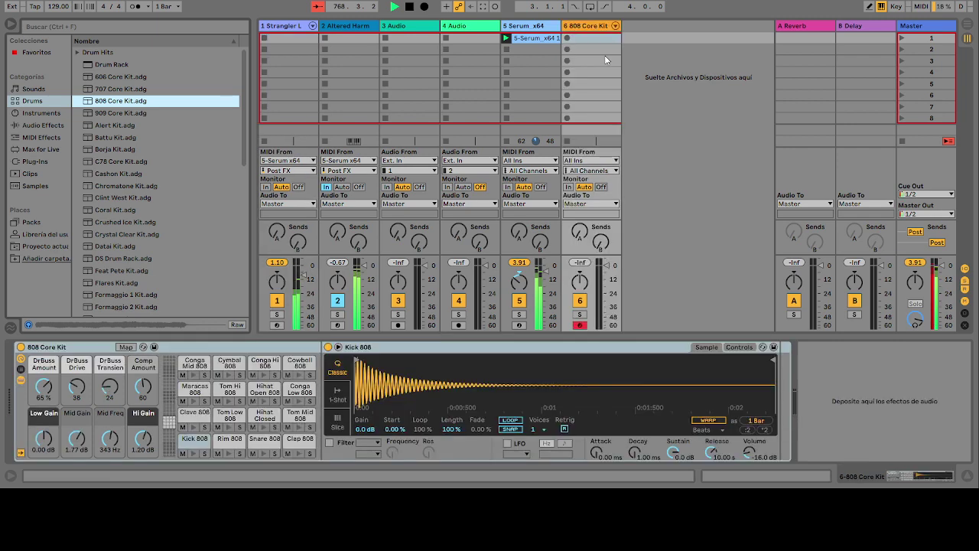
left_click(266, 187)
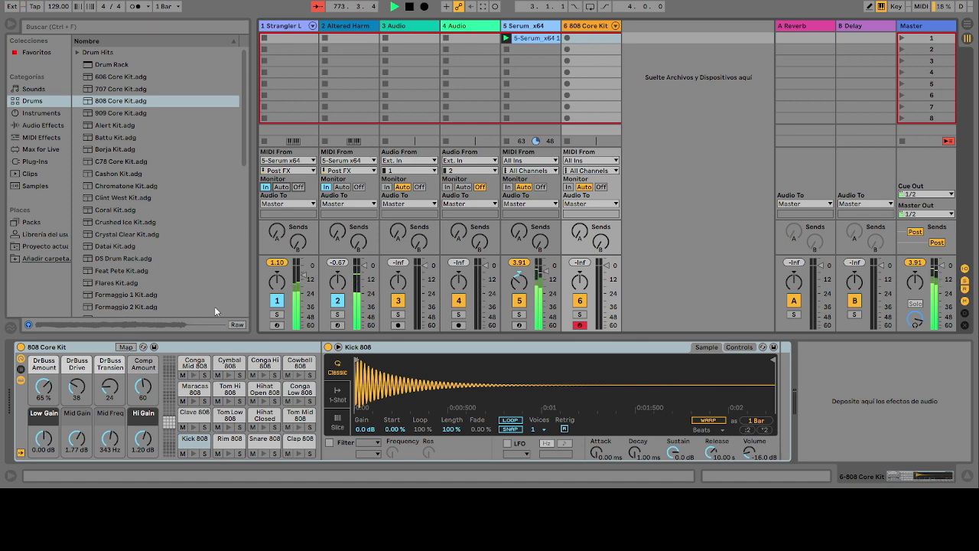
Step: Create and launch a clip in the 808 Core Kit track's first slot with Kick 808 notes on all four beats
double_click(592, 39)
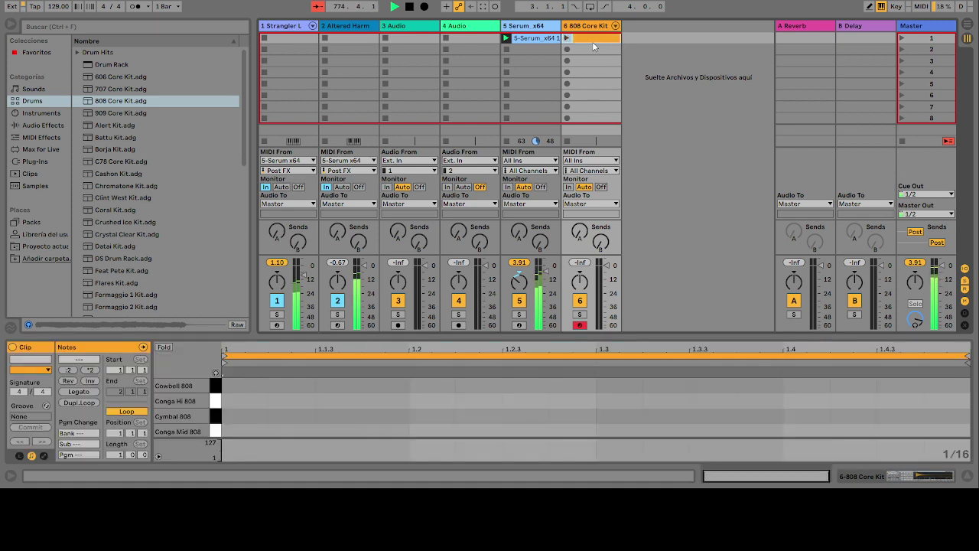
scroll(275, 400, "down", 5)
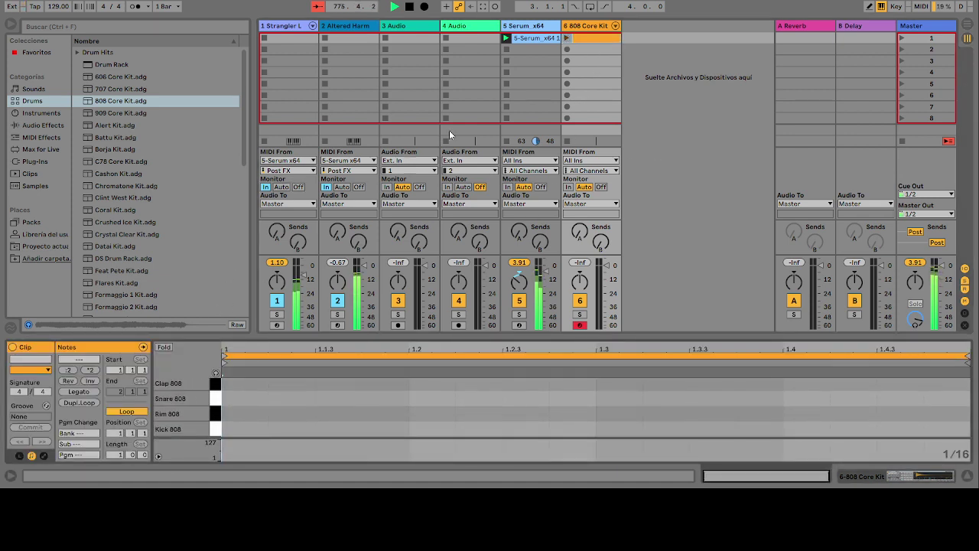
left_click(568, 38)
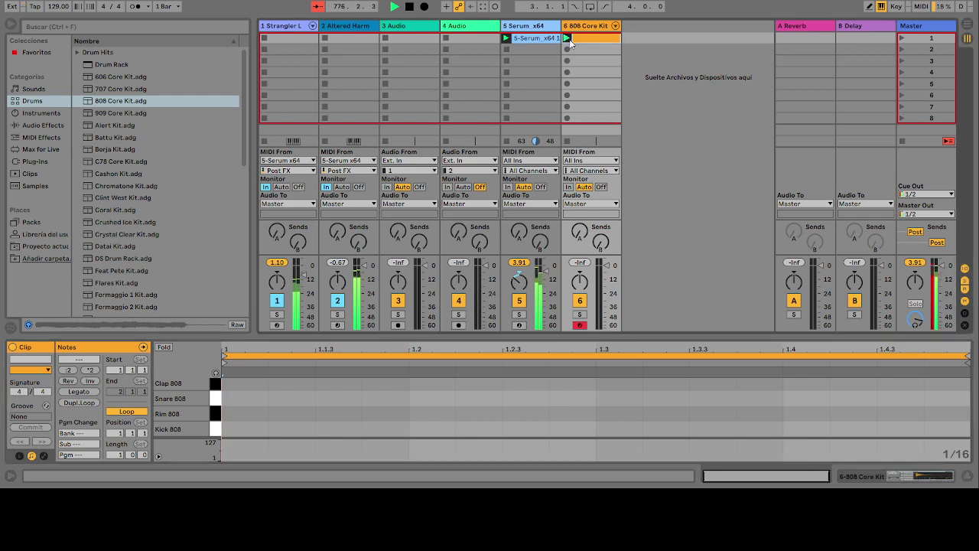
double_click(242, 430)
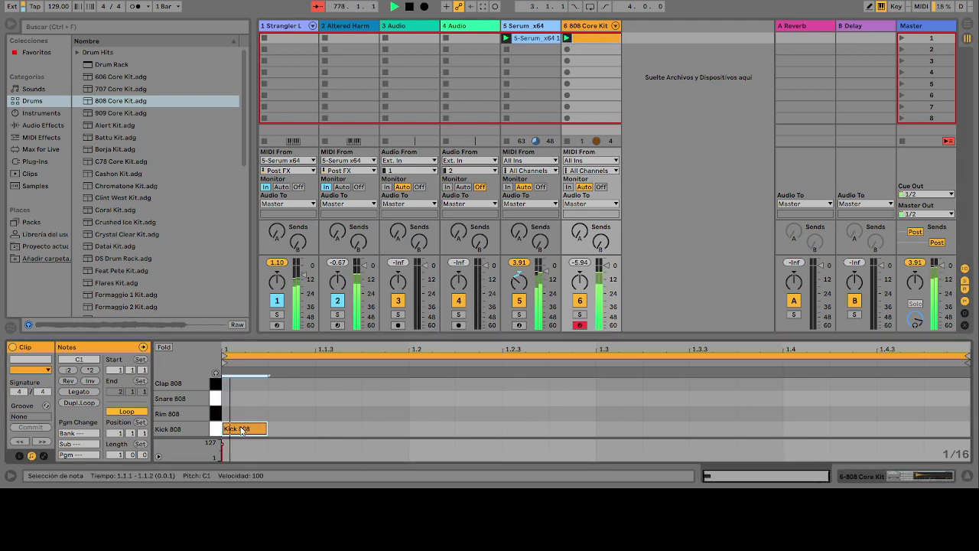
double_click(609, 431)
double_click(793, 428)
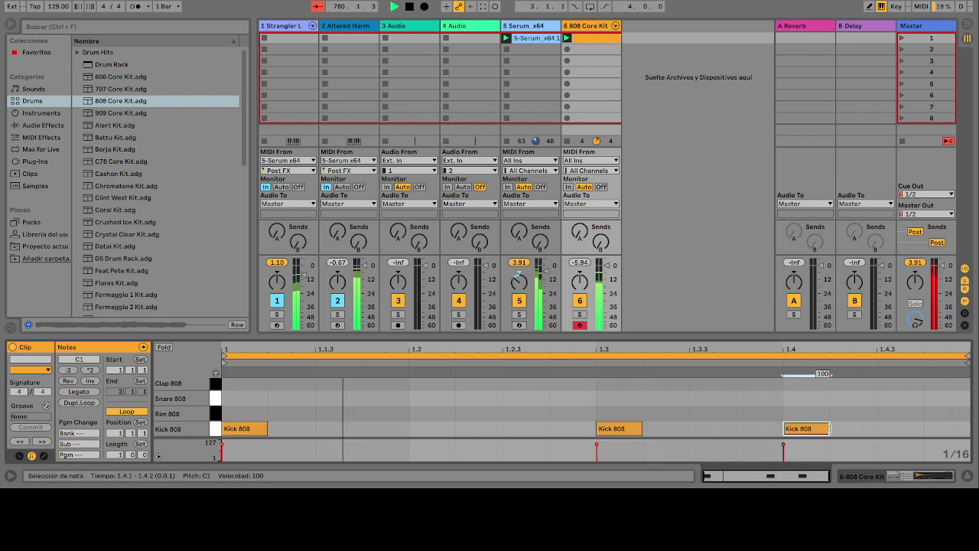
double_click(421, 430)
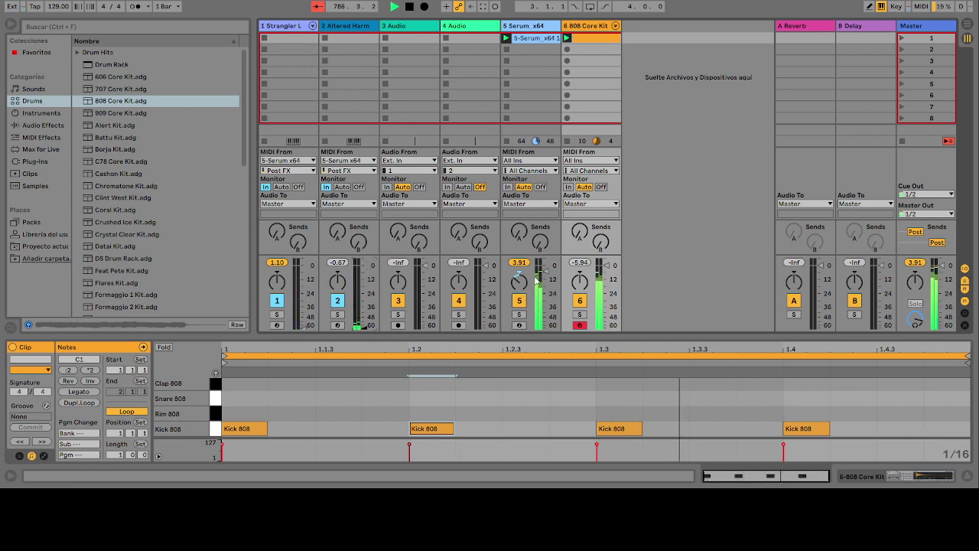
Step: Lower the Serum track's volume to about -6.4 dB and bring the Strangler Lead Guitar track's volume partway up
left_click_drag(546, 276, 547, 283)
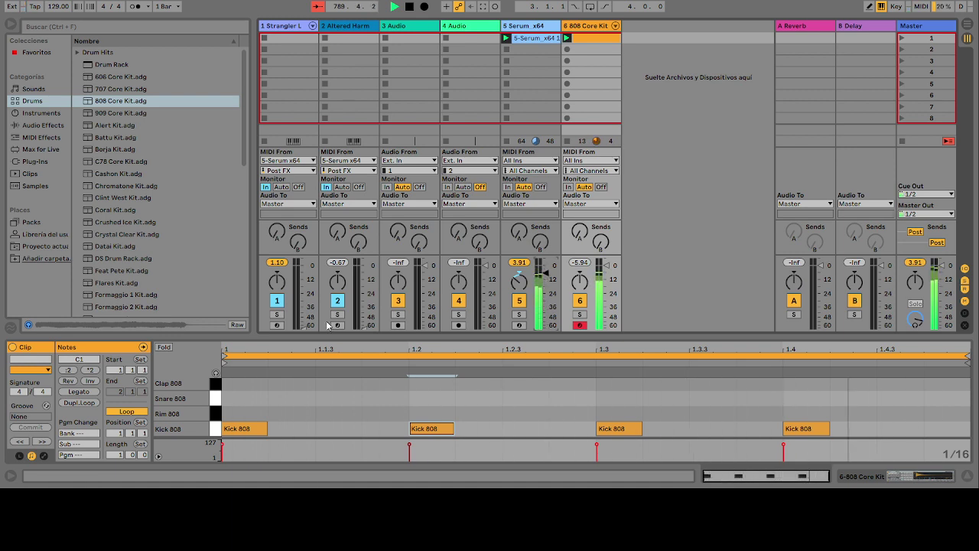
left_click_drag(309, 327, 305, 283)
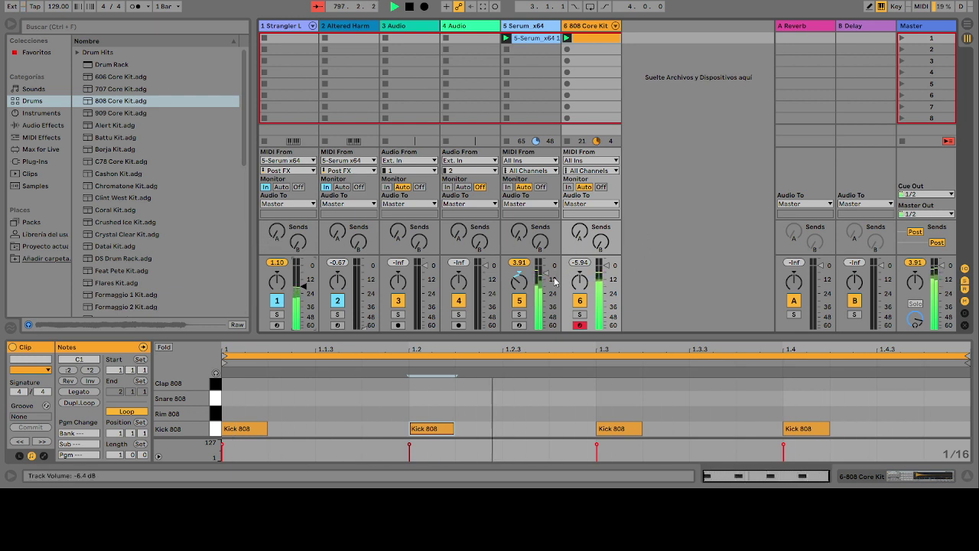
Step: Add Hihat Closed 808 notes on the offbeats at 1.1.3, 1.2.3, 1.3.3 and 1.4.3 of the 808 clip
scroll(383, 412, "up", 3)
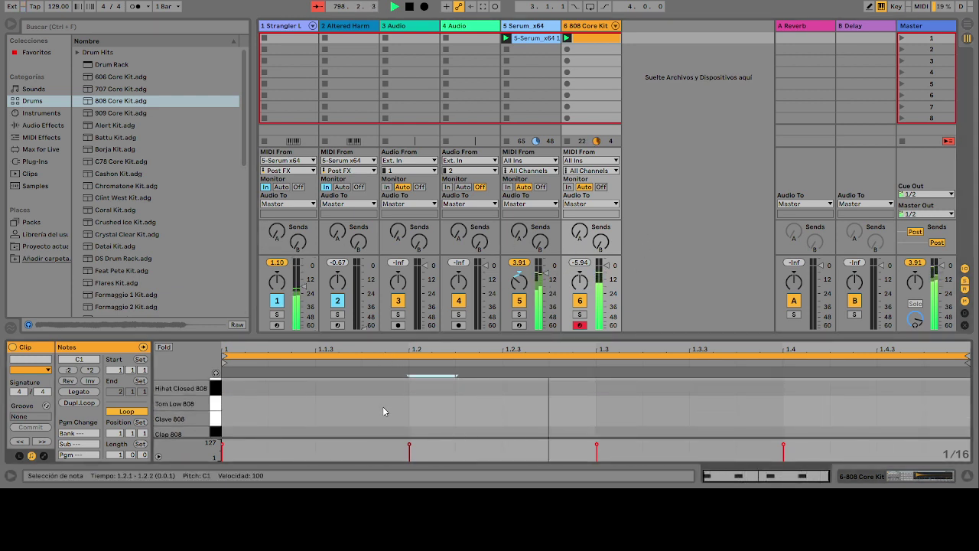
scroll(378, 412, "up", 1)
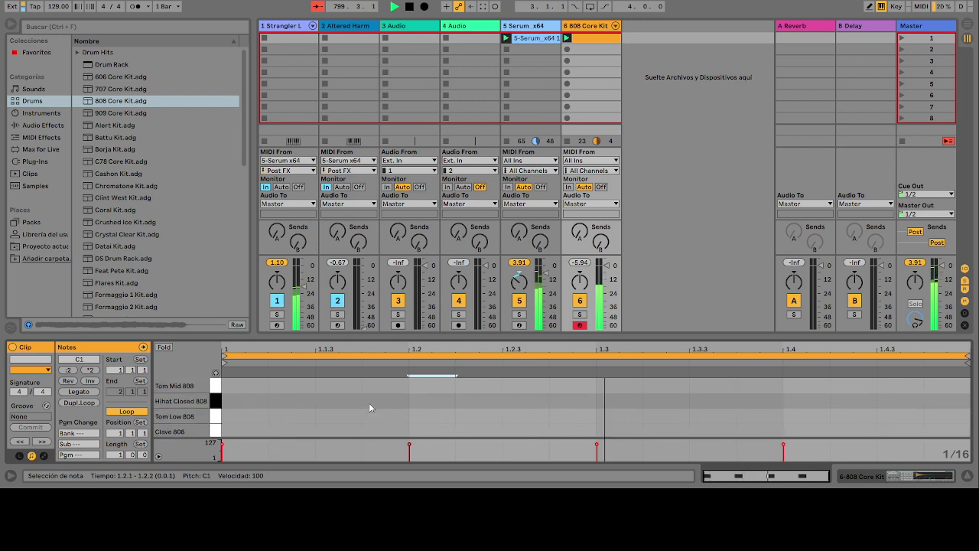
double_click(341, 398)
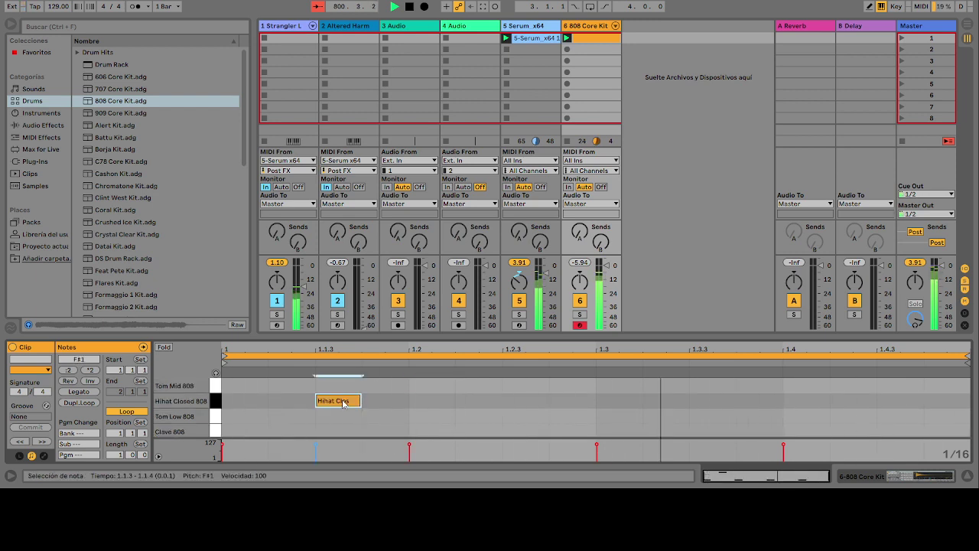
double_click(538, 404)
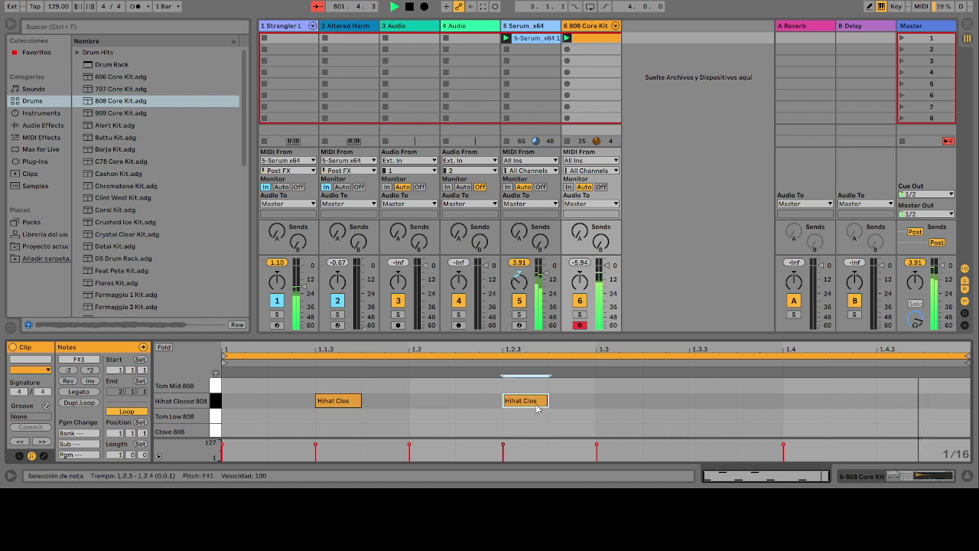
double_click(711, 401)
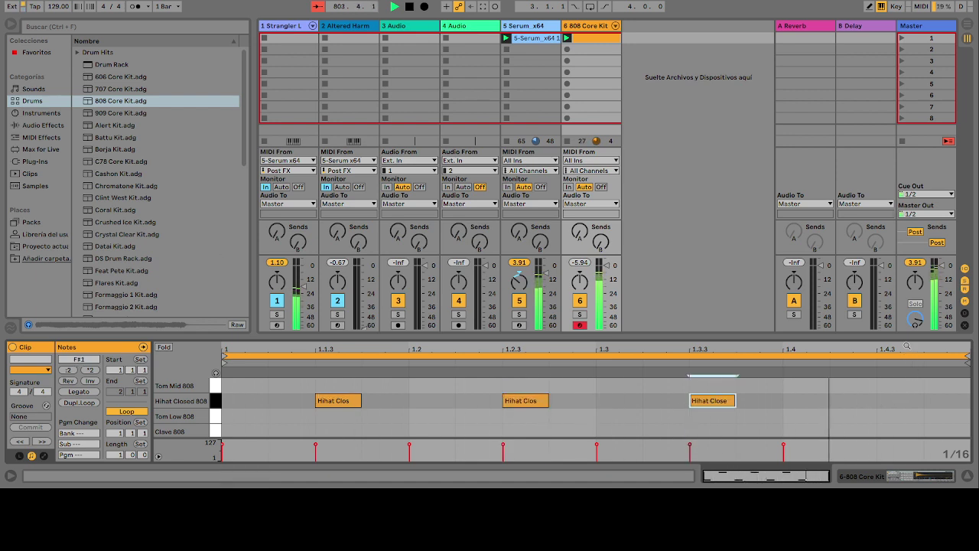
double_click(885, 403)
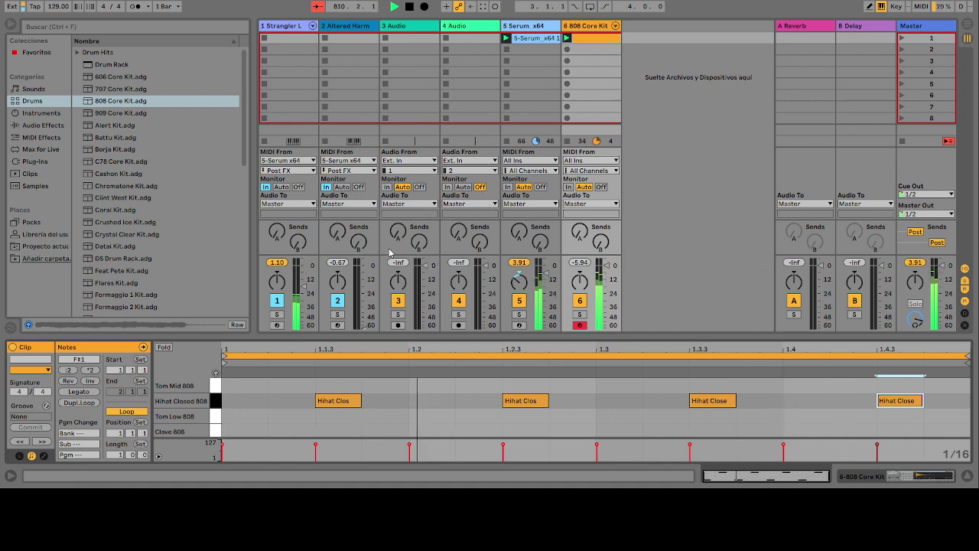
Step: Set the first audio track's monitoring to In and the Serum track's monitoring to Auto
left_click(386, 187)
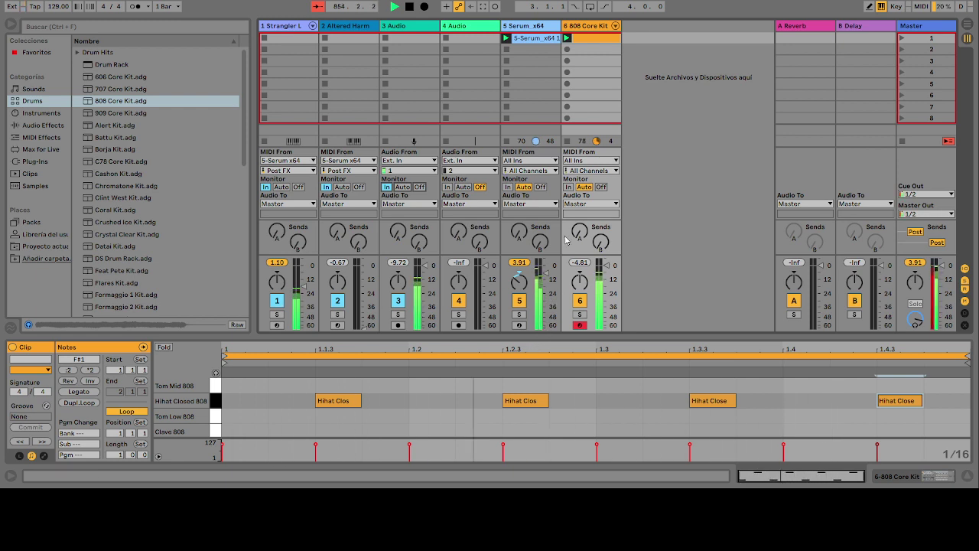
left_click(523, 40)
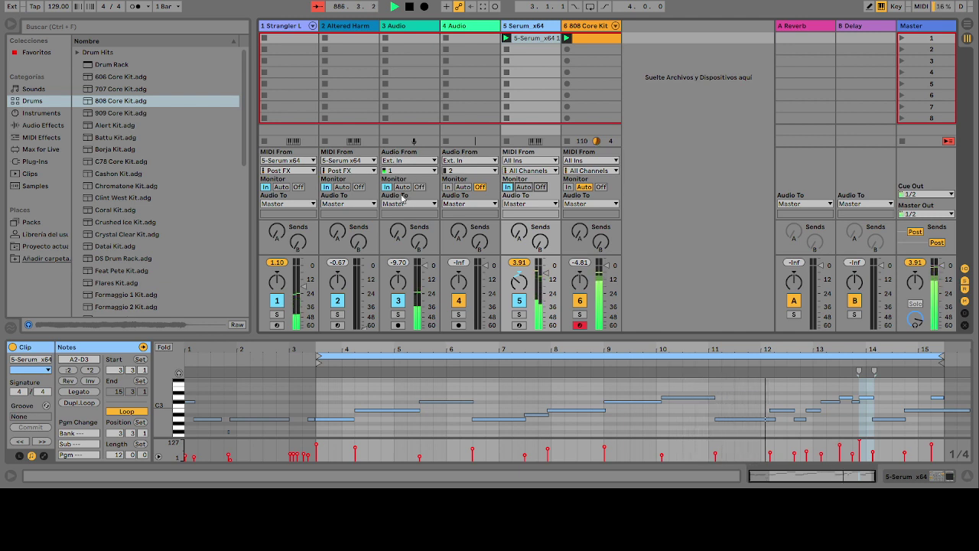
left_click(523, 187)
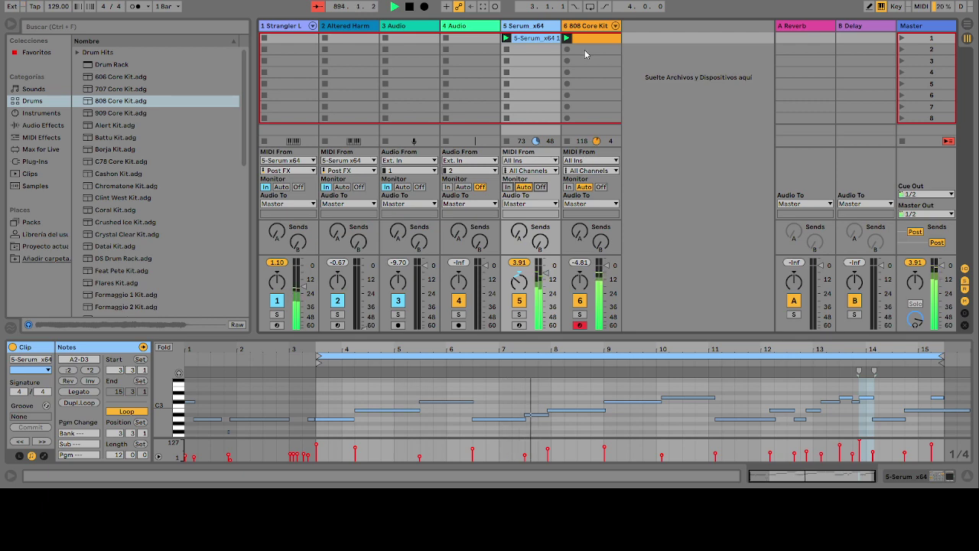
left_click(98, 113)
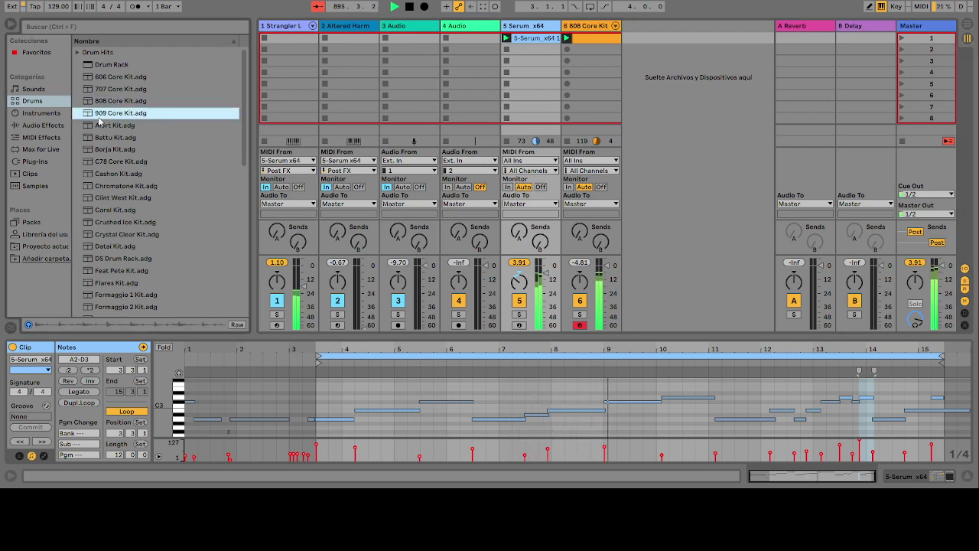
double_click(98, 116)
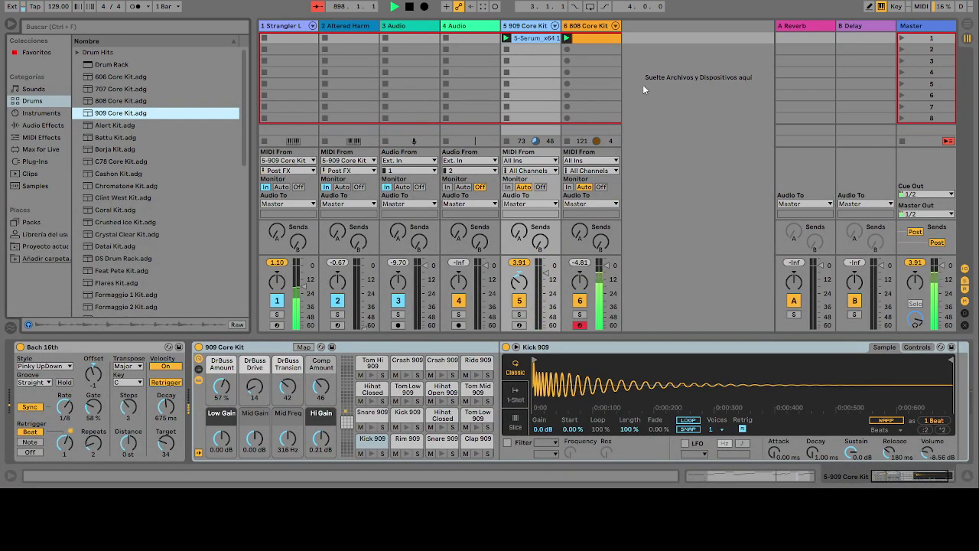
key("ctrl+z")
Step: Add the 909 Core Kit on a new MIDI track and create an empty clip in its first slot
left_click_drag(121, 117, 694, 57)
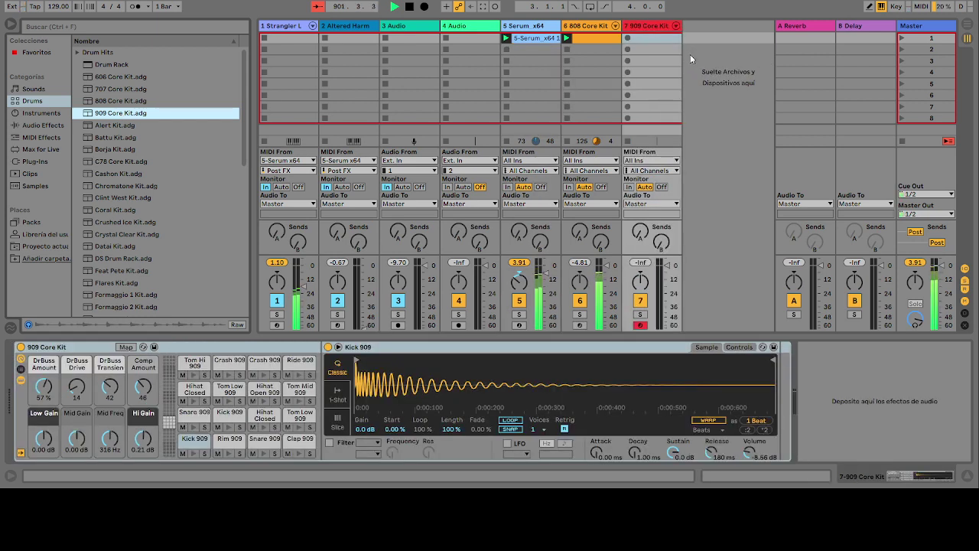
left_click(631, 36)
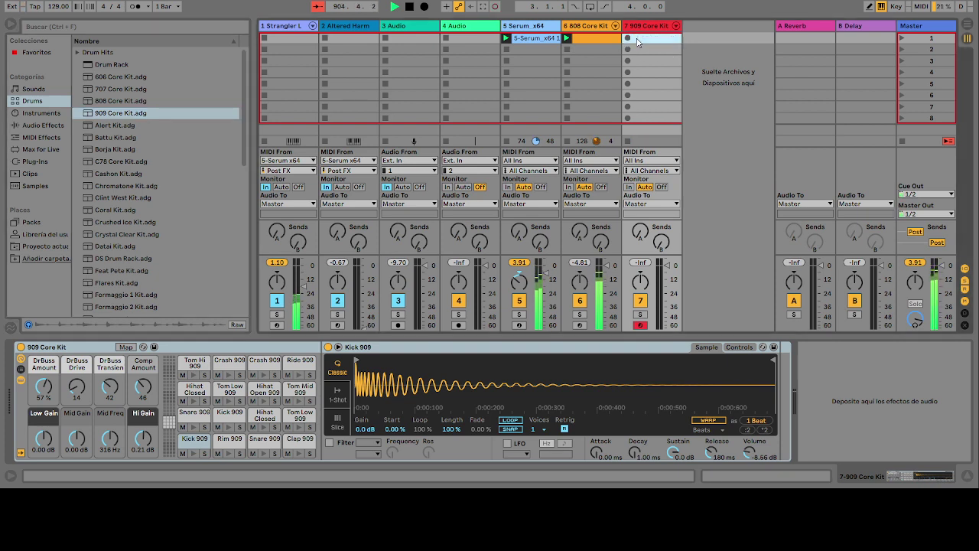
left_click(637, 39)
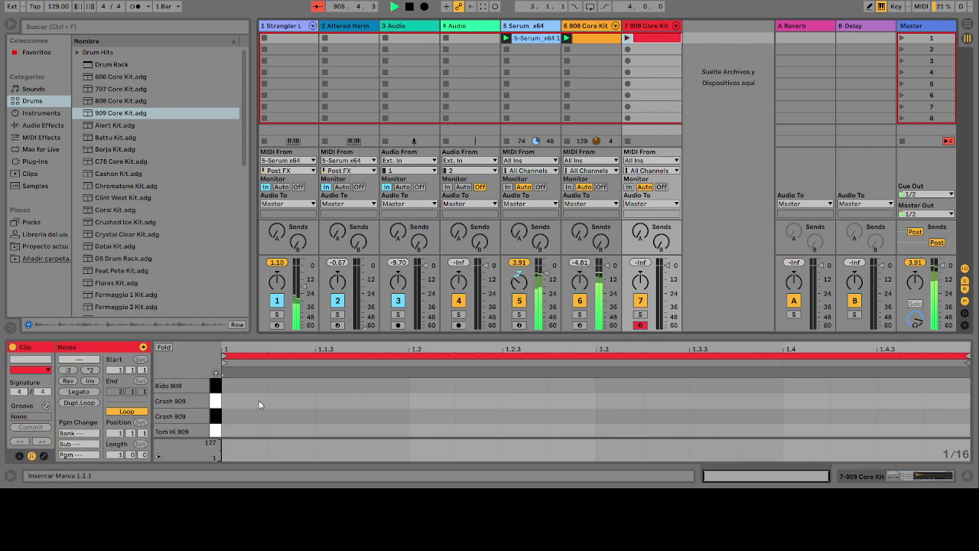
Step: Replace the 909 Core Kit with the Grit Life Kit and recreate the empty clip in the track's first slot
scroll(111, 237, "down", 4)
left_click(113, 240)
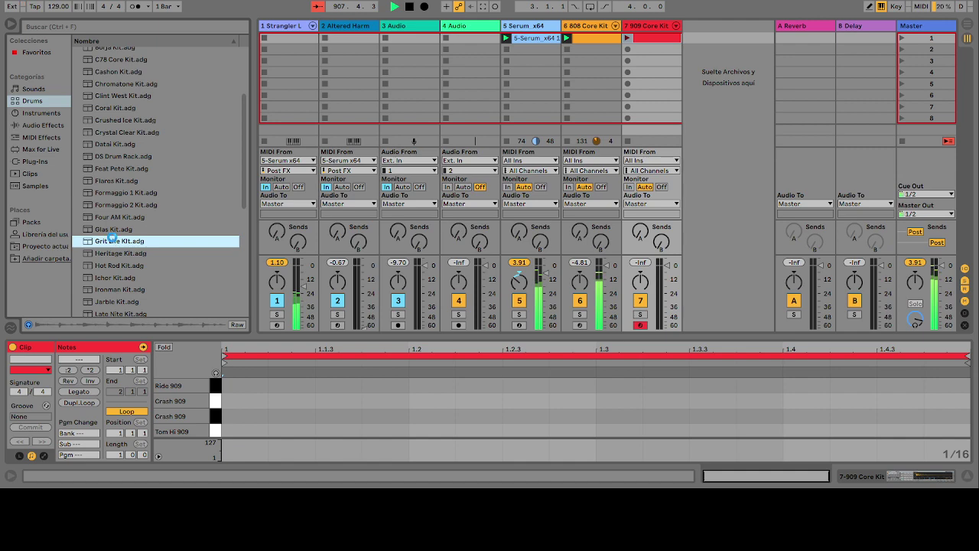
double_click(111, 240)
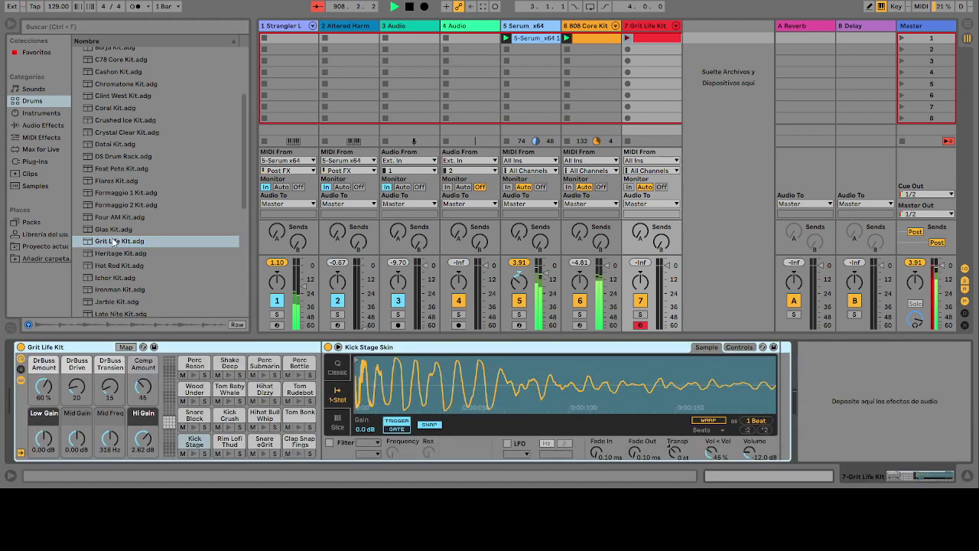
left_click(643, 41)
left_click(643, 28)
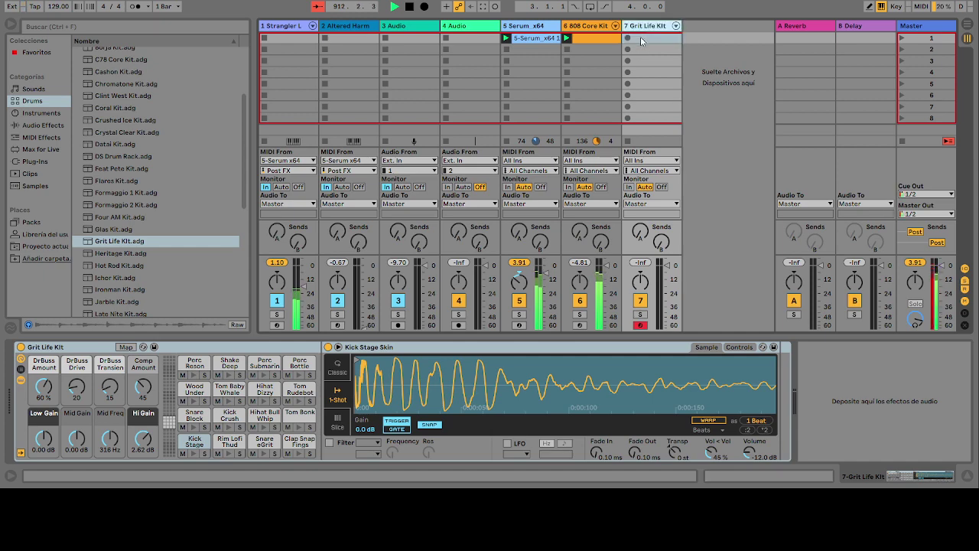
double_click(641, 37)
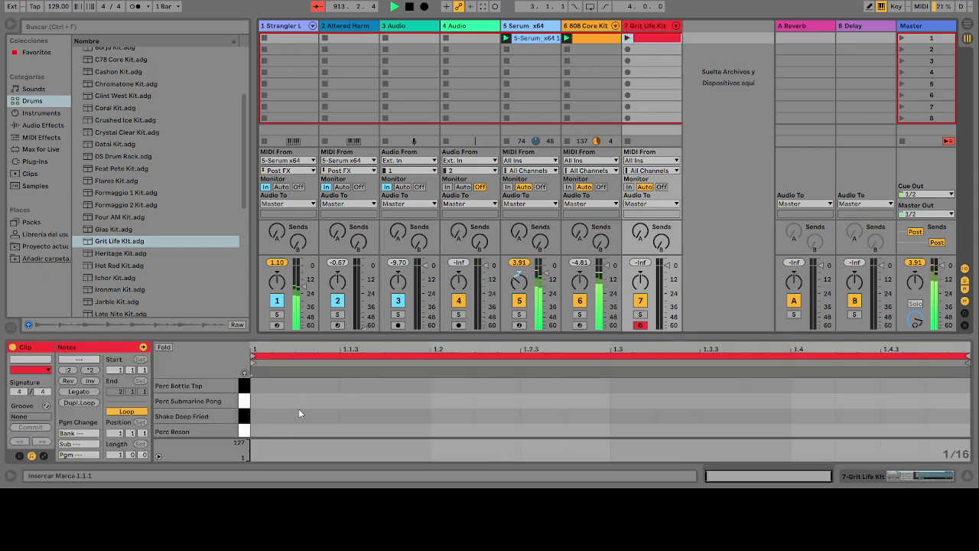
Step: Launch the Grit Life Kit clip and place Snare eGrit Tones 2 notes at 1.1.3 and 1.3.3
scroll(297, 408, "down", 6)
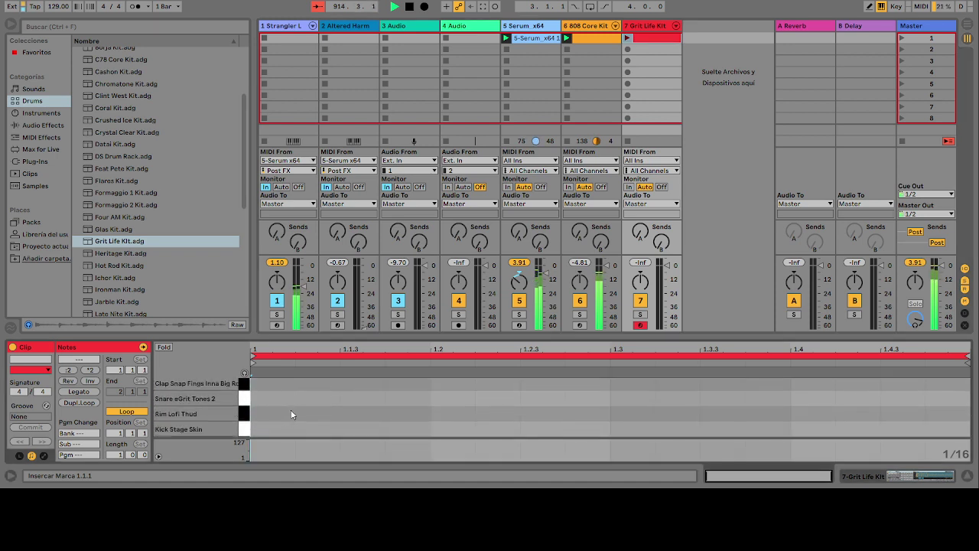
double_click(361, 413)
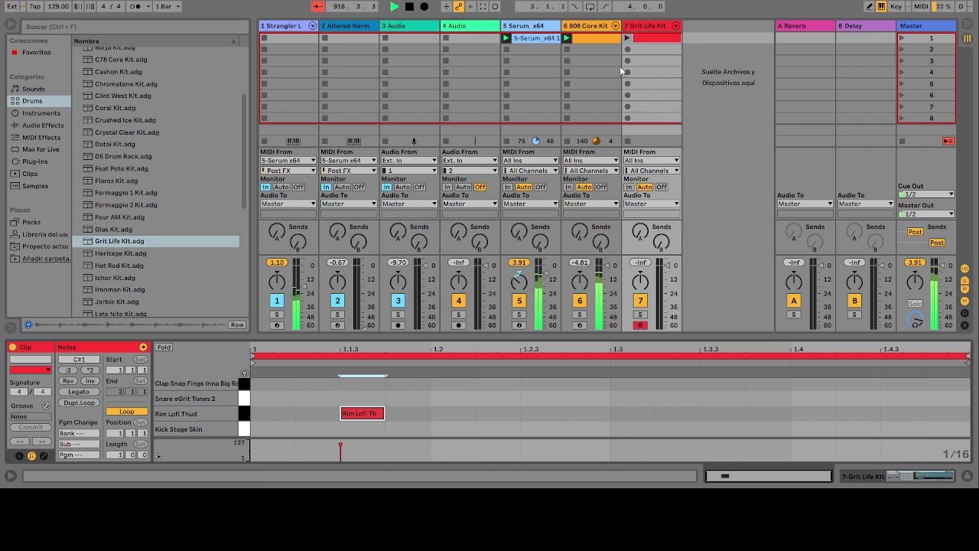
left_click(627, 38)
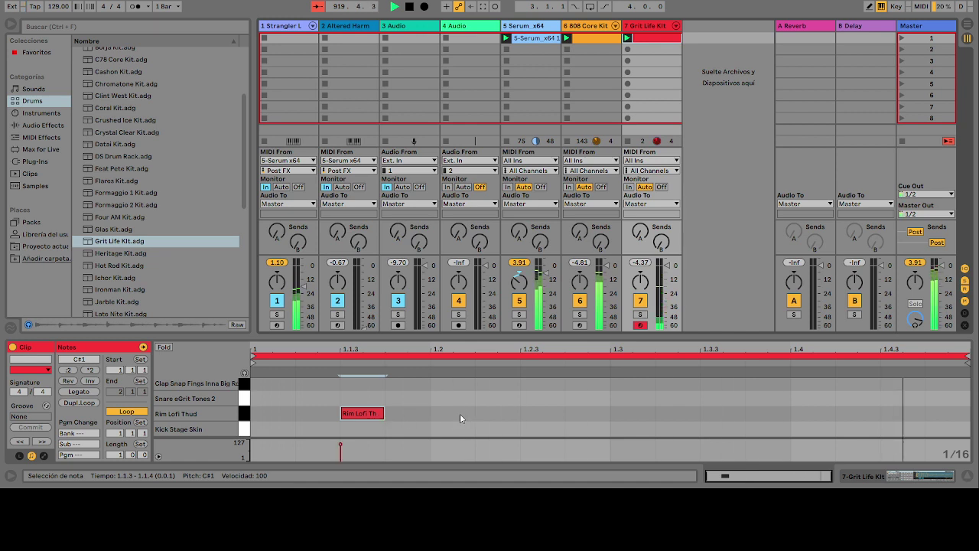
left_click_drag(361, 413, 373, 400)
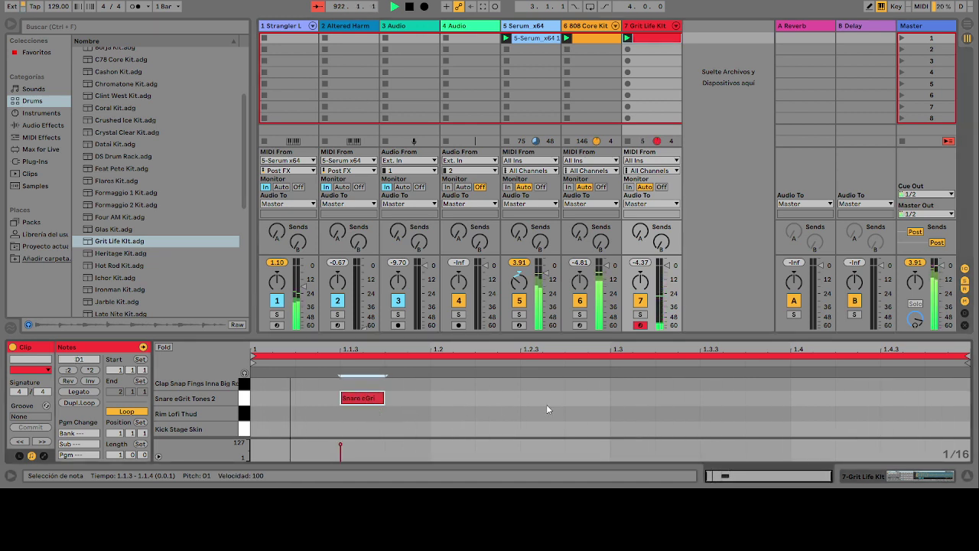
double_click(715, 399)
left_click(637, 409)
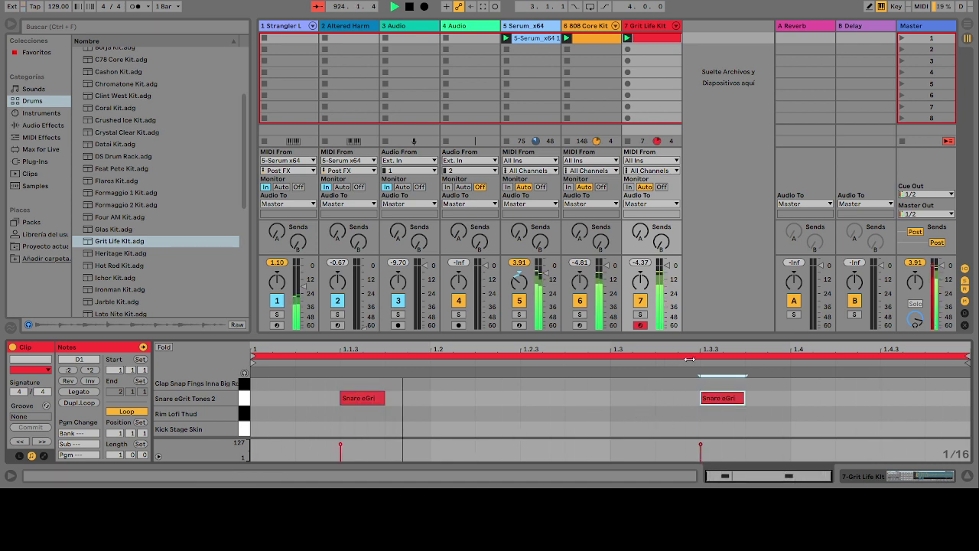
Step: Add Hihat Bull Whip Closed notes to the Grit Life Kit clip at 1.1.1, 1.1.3, 1.2.2, 1.3.1, 1.3.4, 1.4.1 and 1.4.2
scroll(475, 399, "up", 3)
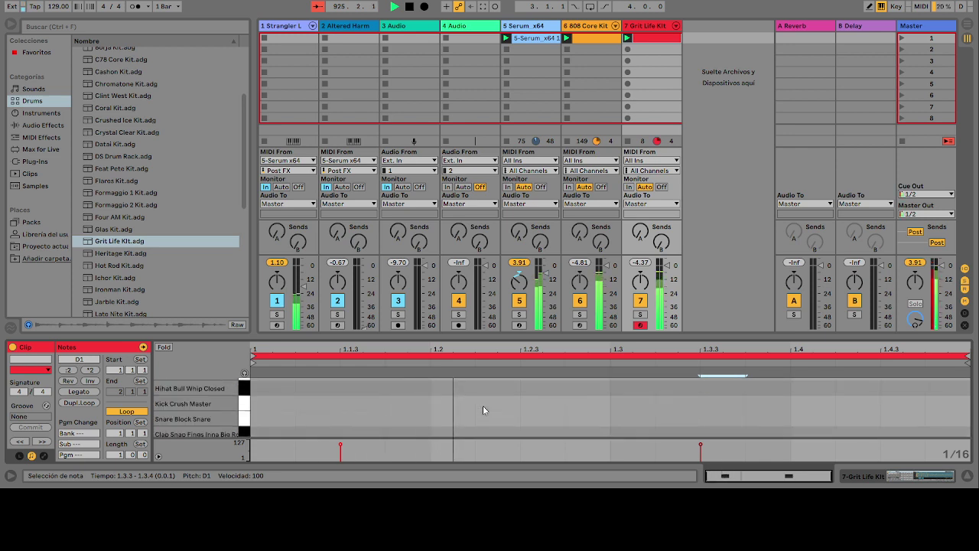
scroll(482, 410, "up", 1)
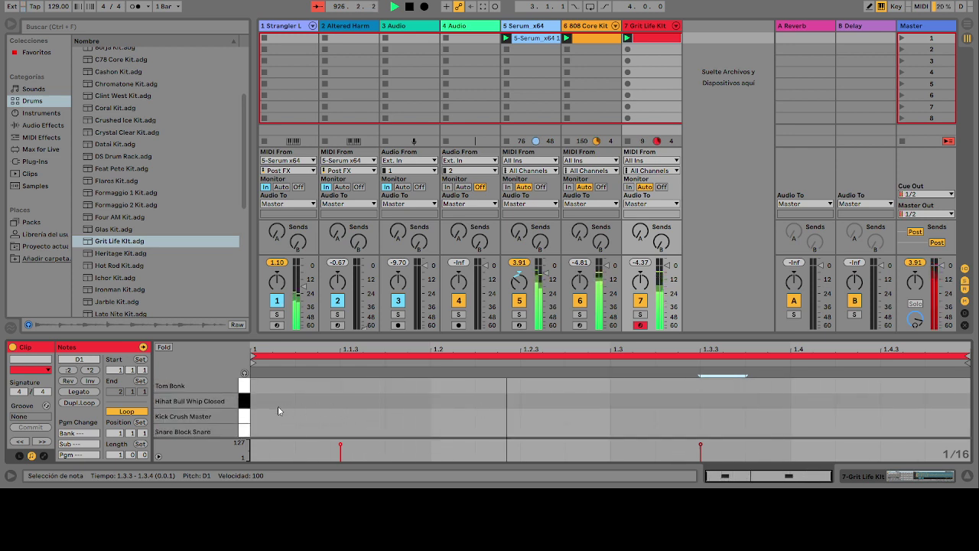
double_click(278, 406)
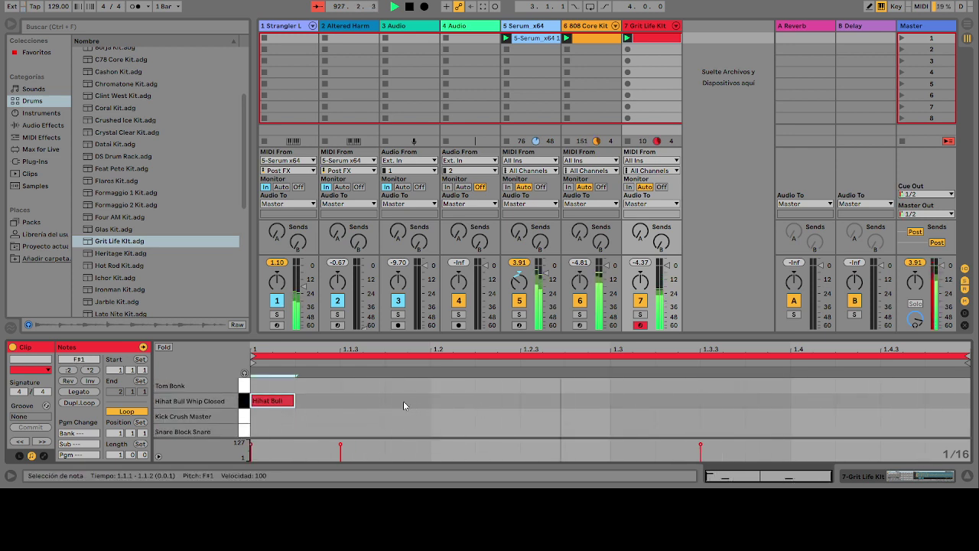
double_click(355, 398)
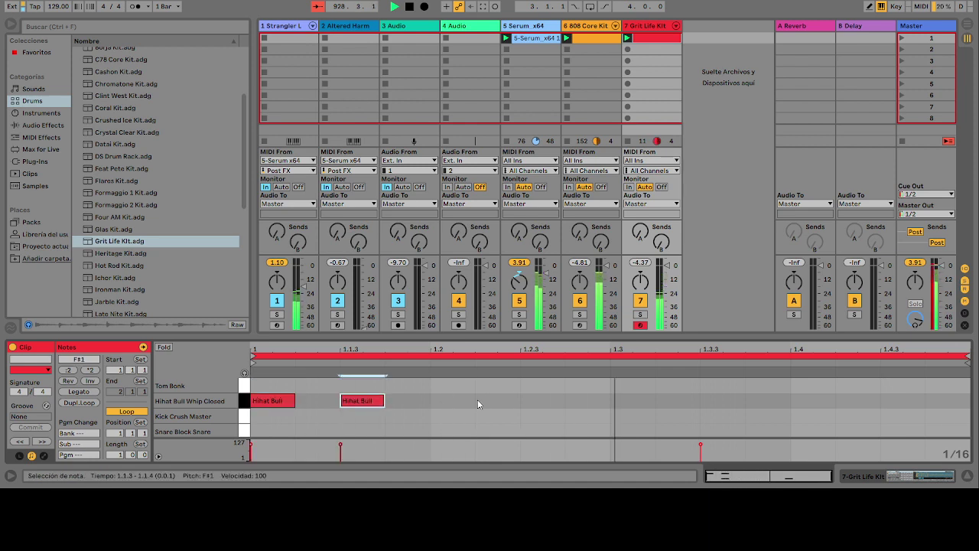
double_click(488, 400)
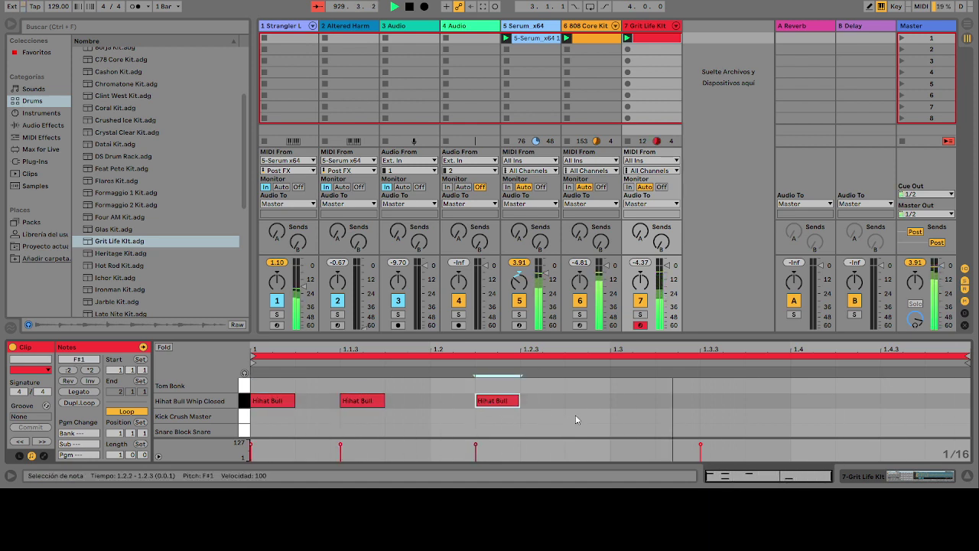
double_click(625, 400)
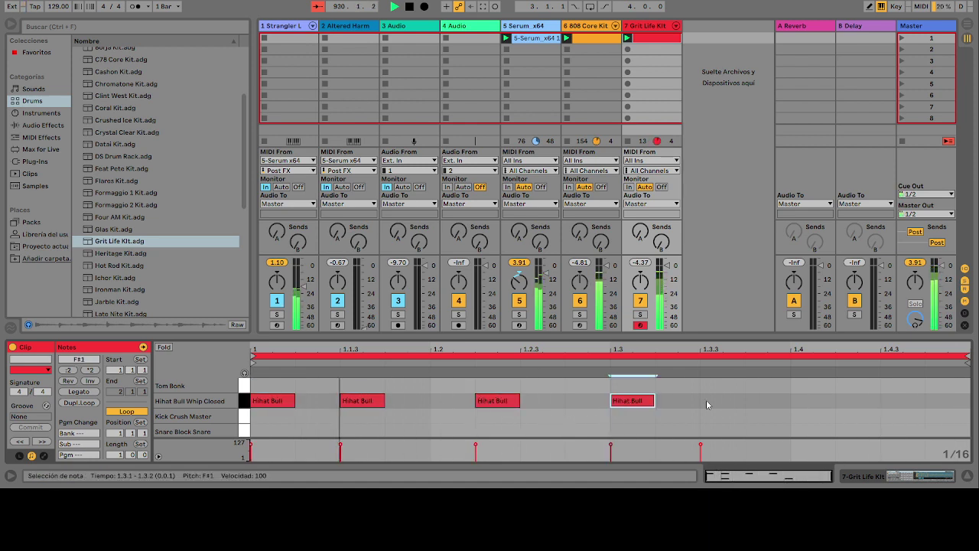
left_click(767, 402)
double_click(769, 400)
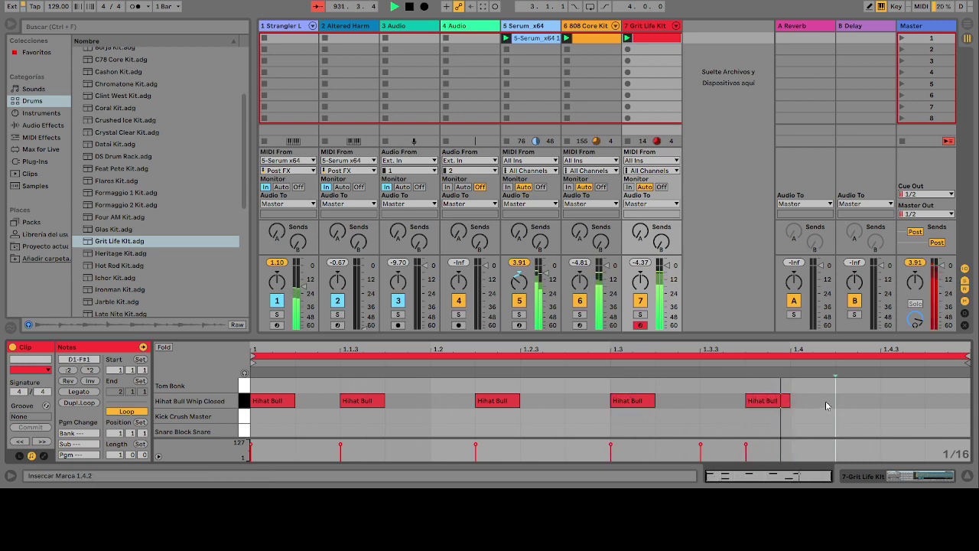
left_click(842, 400)
double_click(810, 400)
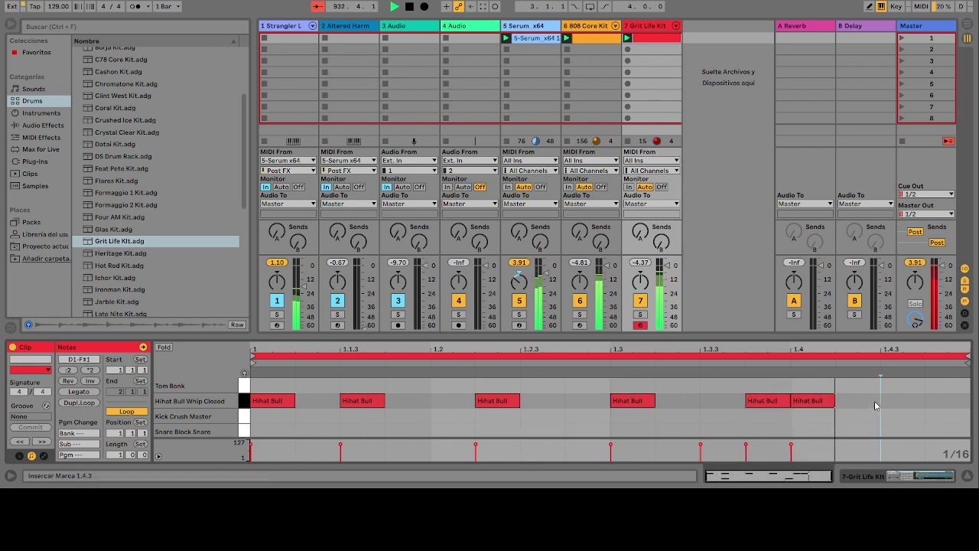
double_click(859, 400)
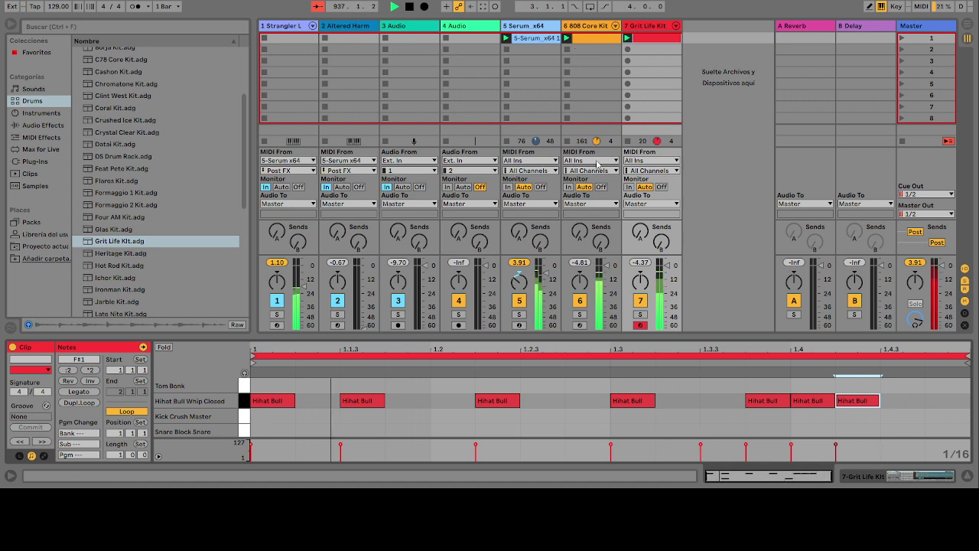
Step: Show the Grit Life Kit's devices and set its Low Gain macro to -3.05 dB
left_click(645, 28)
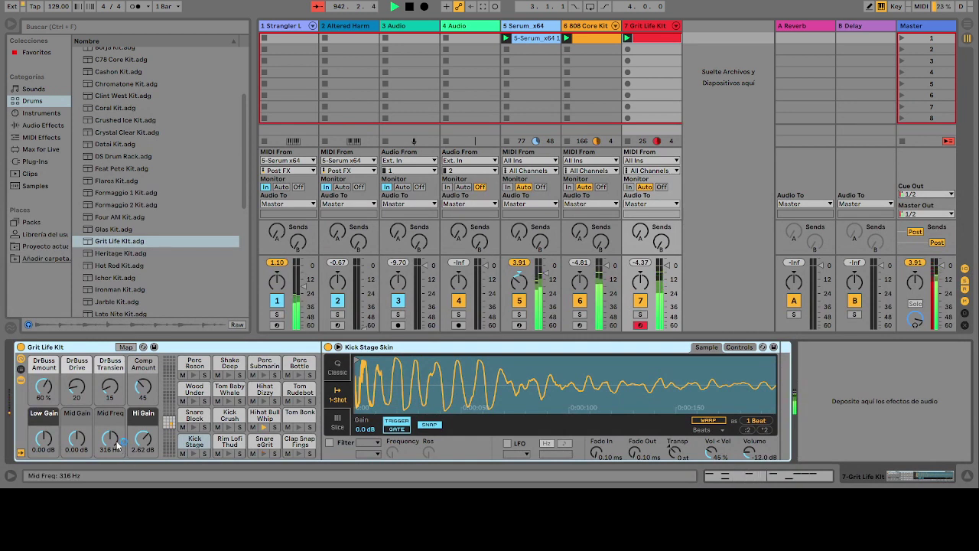
left_click_drag(45, 437, 45, 451)
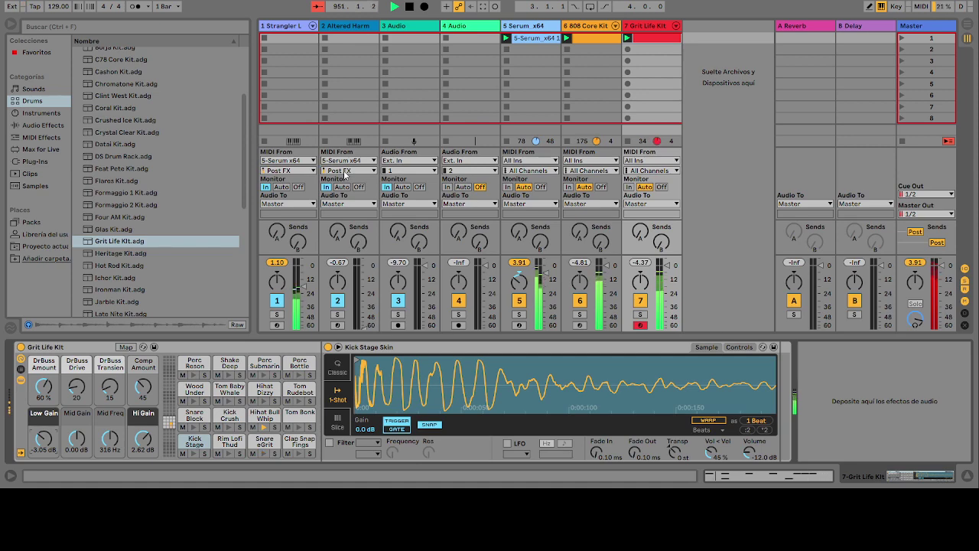
Step: Switch the Altered Harmonic Bass track's monitoring to Auto and back to In, and set its volume to about -9.7 dB
left_click(346, 26)
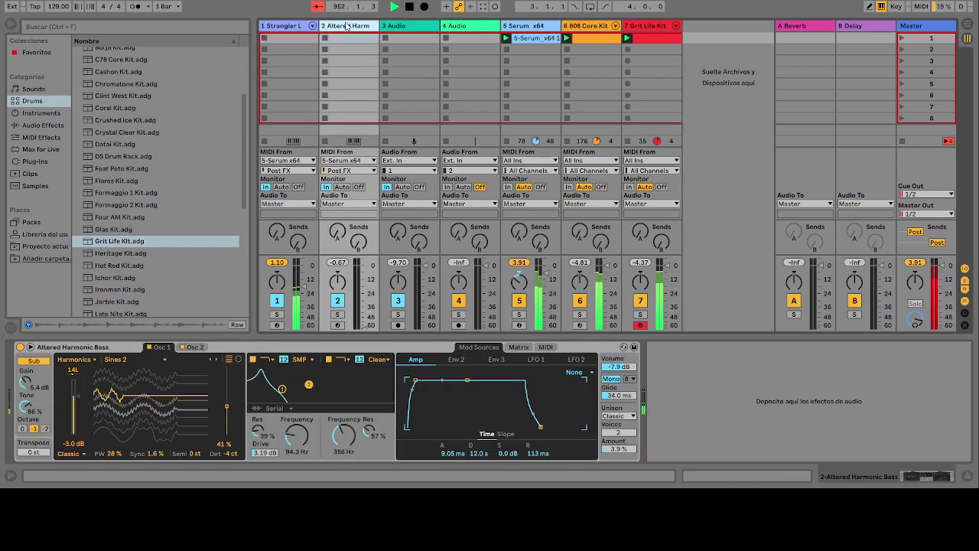
left_click(342, 187)
left_click(325, 188)
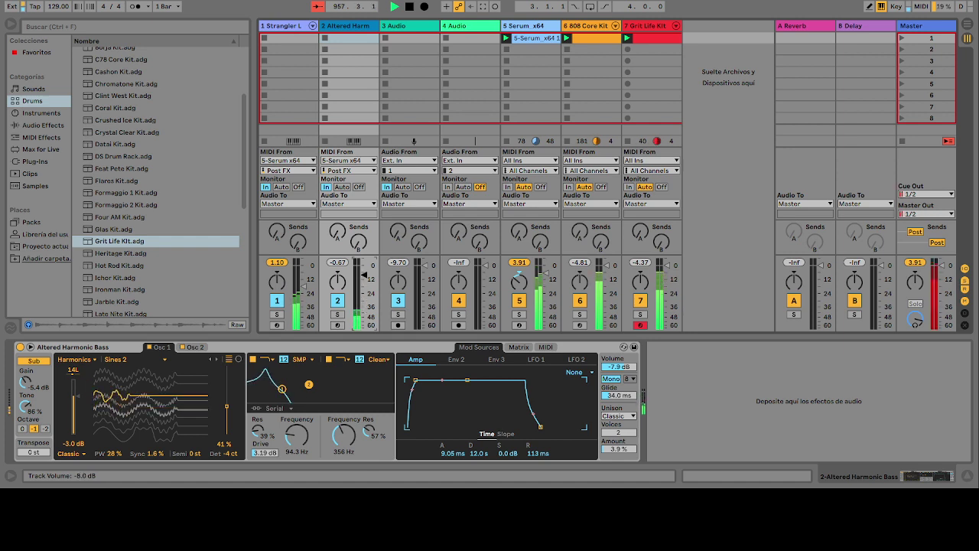
left_click_drag(365, 274, 364, 273)
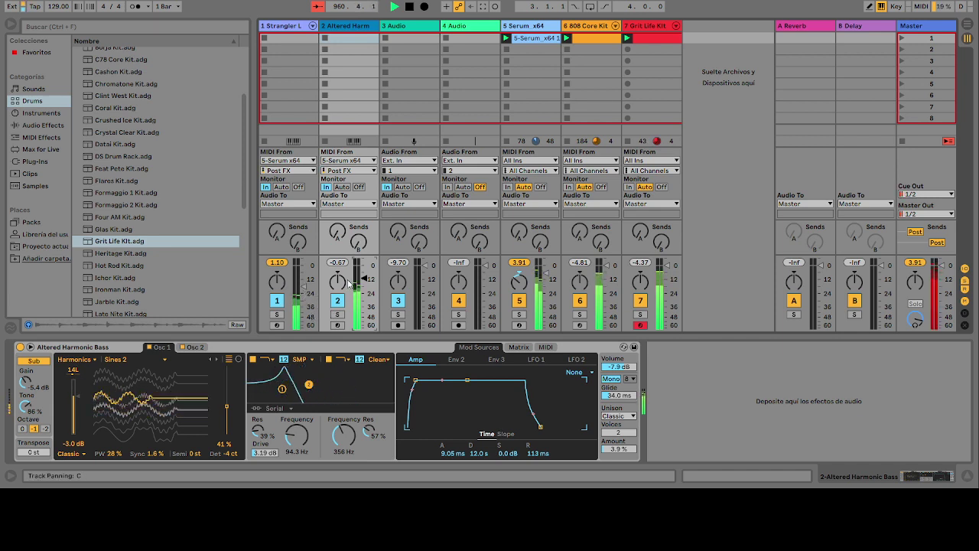
left_click_drag(367, 280, 366, 283)
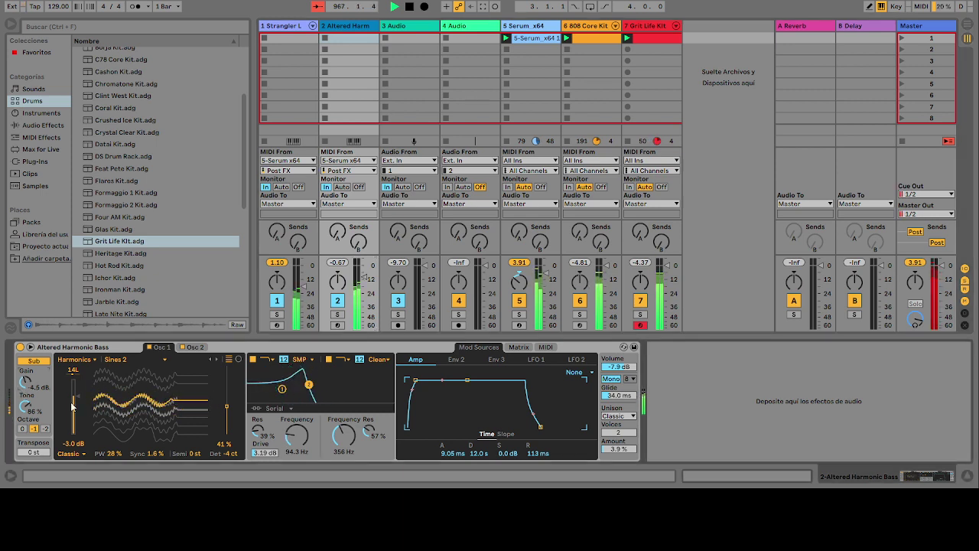
Step: Reshape the bass patch with 73% sub tone, 72% and 76% filter resonance, 83.6 Hz and 331 Hz filter frequencies, and 9.31 s amp release
left_click_drag(26, 406, 25, 406)
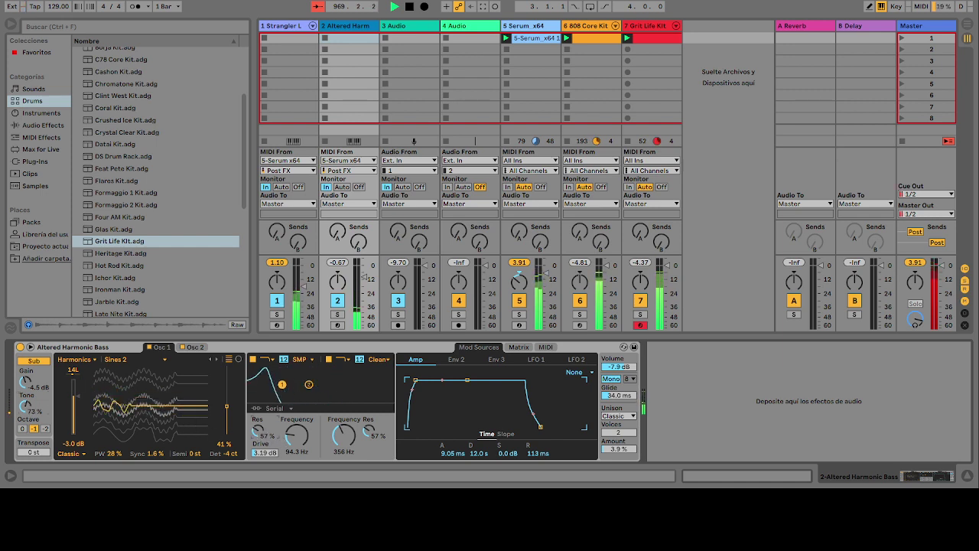
left_click_drag(258, 431, 259, 421)
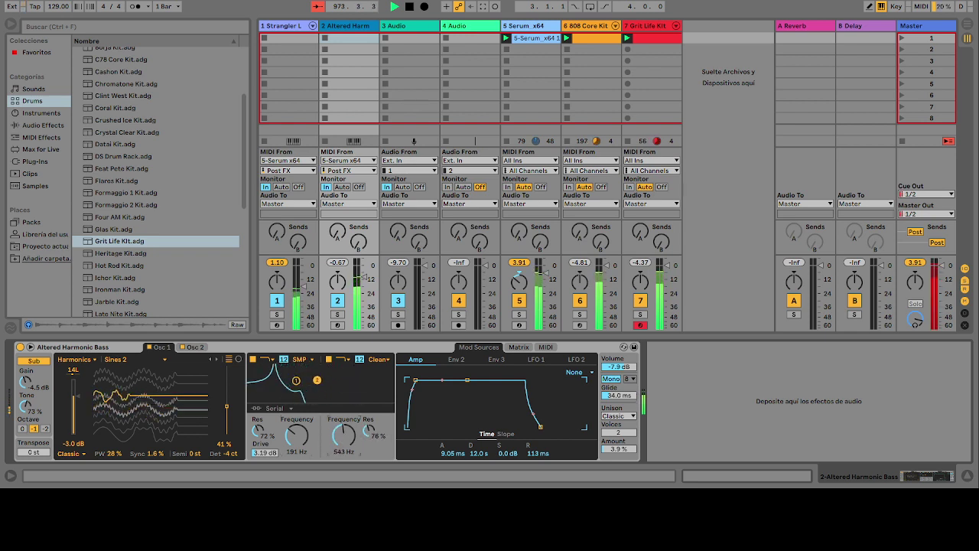
left_click_drag(540, 426, 573, 426)
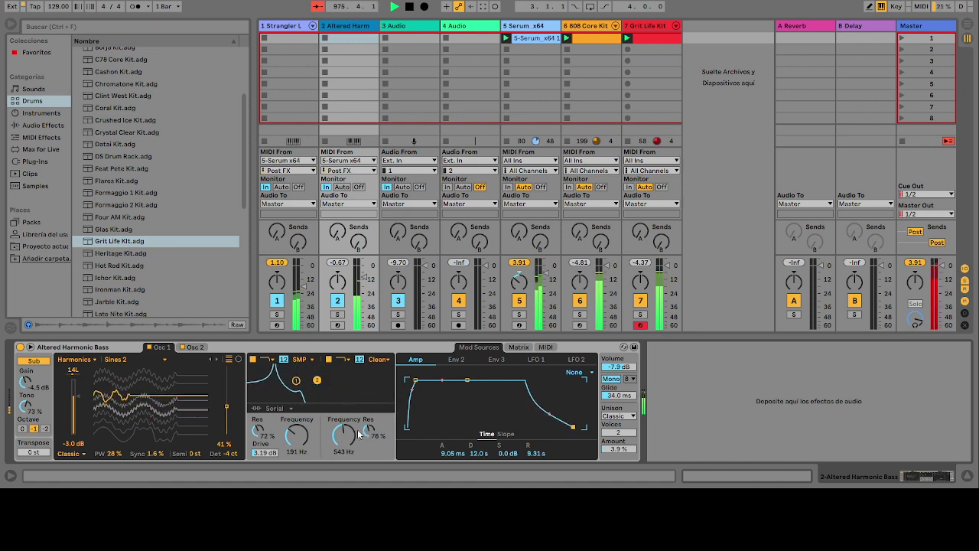
left_click_drag(325, 419, 327, 423)
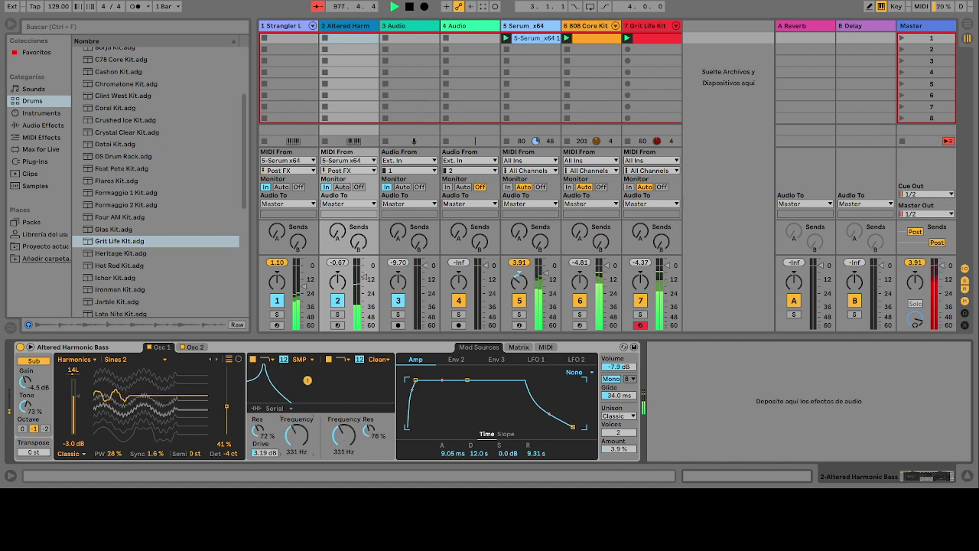
left_click_drag(299, 380, 276, 380)
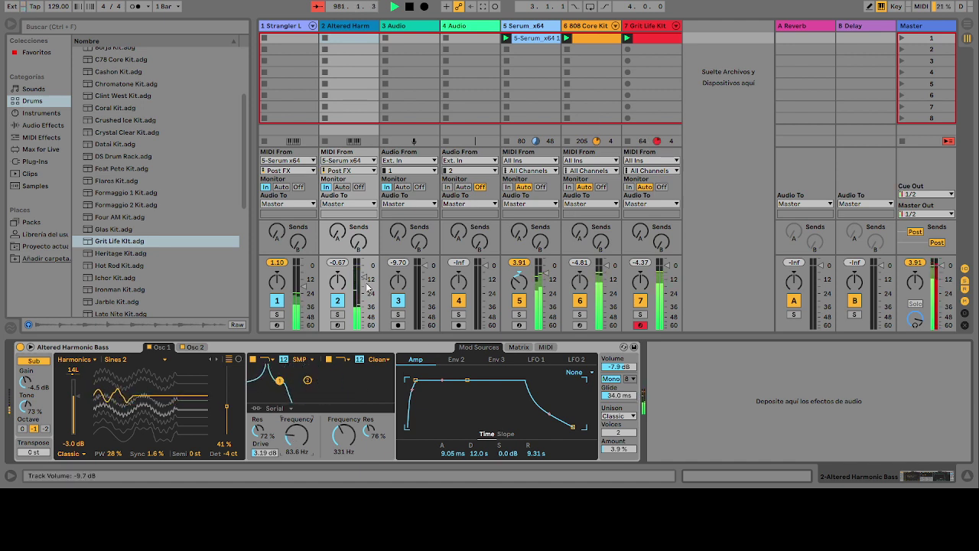
Step: Rebalance the mix by lowering the Altered Harmonic Bass and 808 Core Kit volumes and adjusting the Serum track's volume
left_click_drag(368, 287, 368, 293)
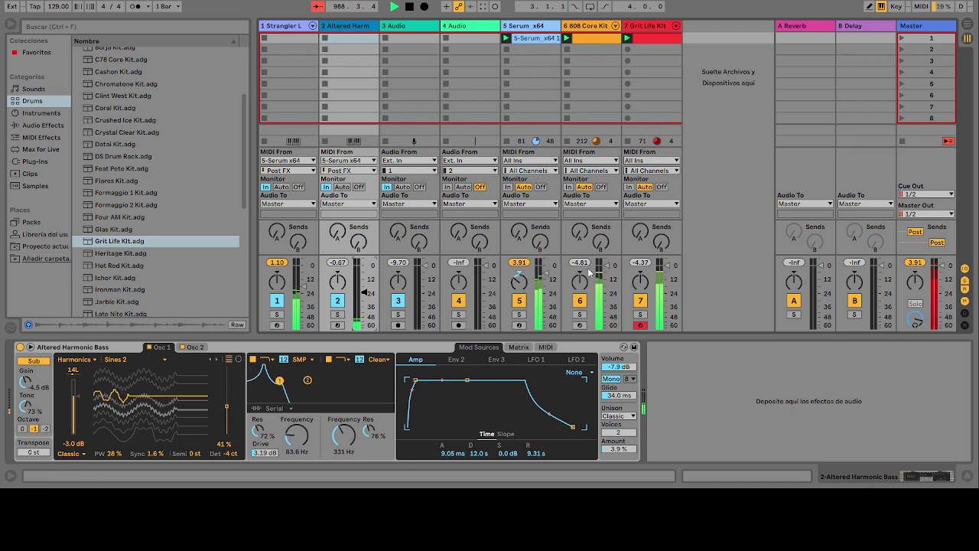
left_click_drag(606, 265, 606, 275)
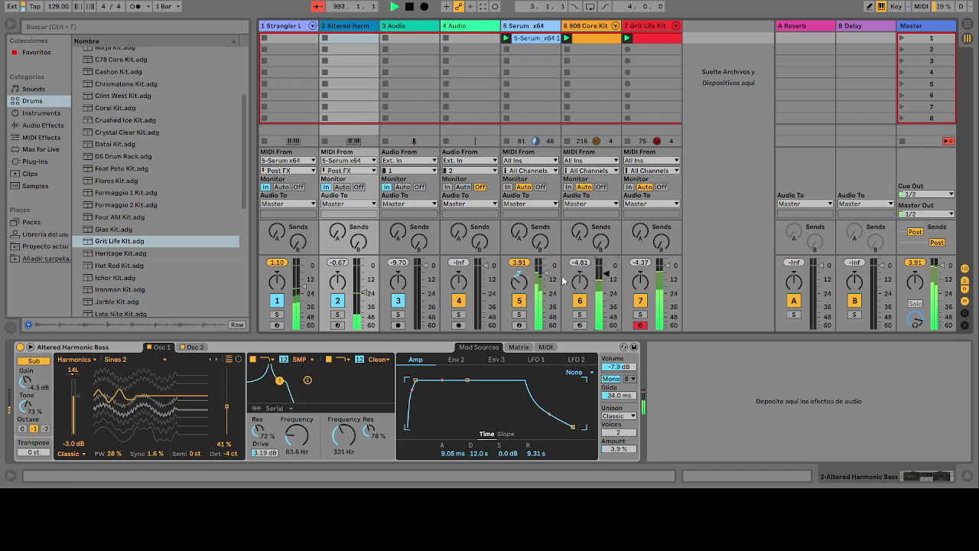
left_click_drag(544, 273, 545, 267)
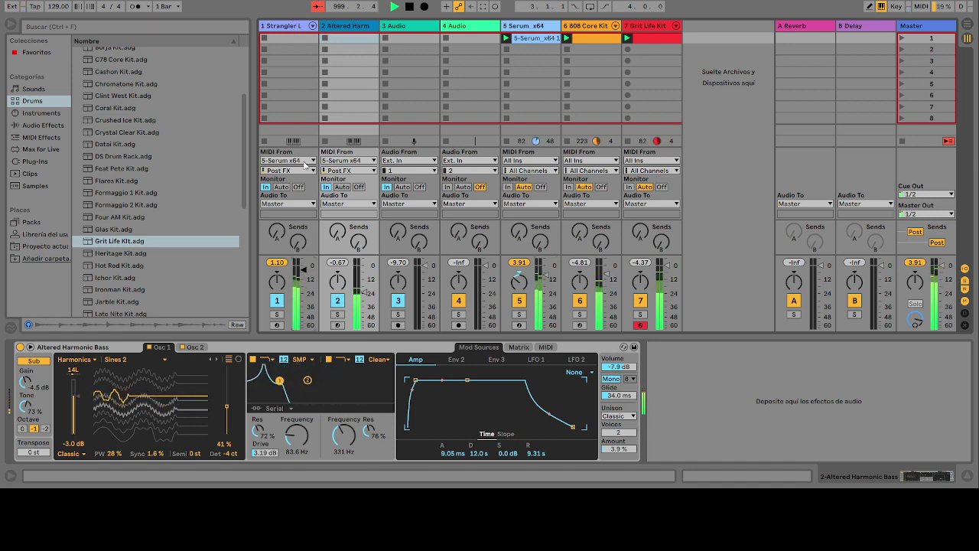
Step: Try raising the Delay and Reverb sends on the first track and shifting its panning
mouse_move(298, 243)
left_mouse_down()
mouse_move(298, 221)
mouse_move(298, 275)
mouse_move(299, 226)
left_mouse_up()
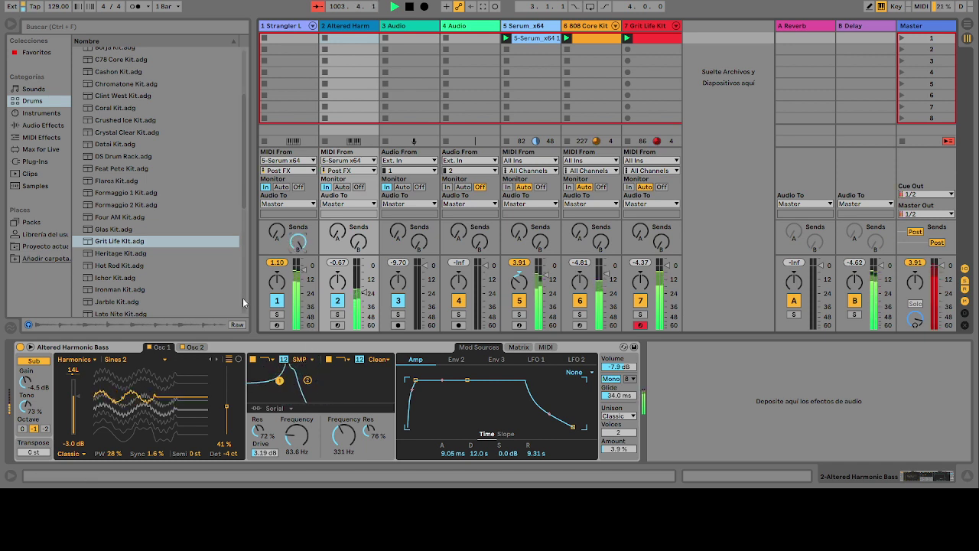
left_click_drag(280, 285, 280, 315)
left_click_drag(277, 231, 277, 218)
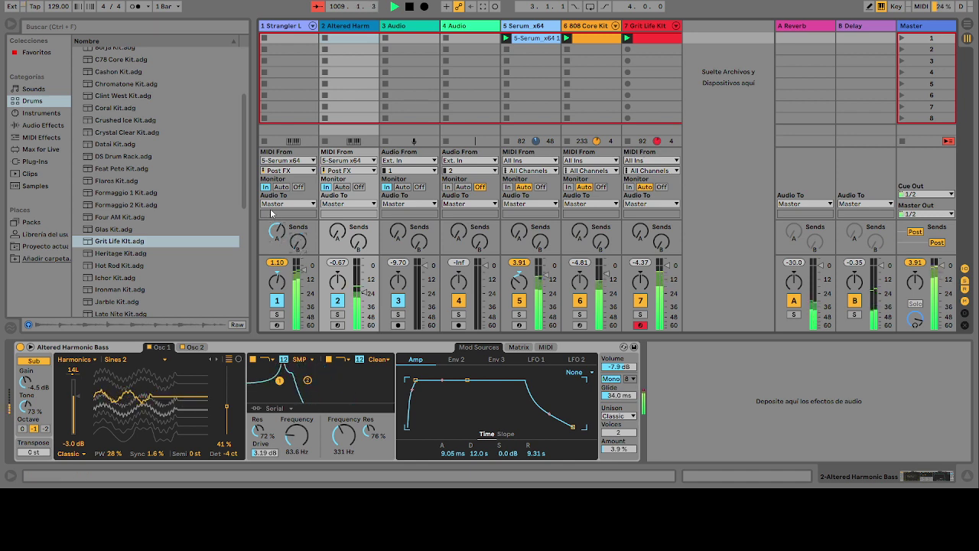
Step: Pan the first track slightly off centre and lower its volume to about -14.5 dB
left_click_drag(277, 282, 304, 292)
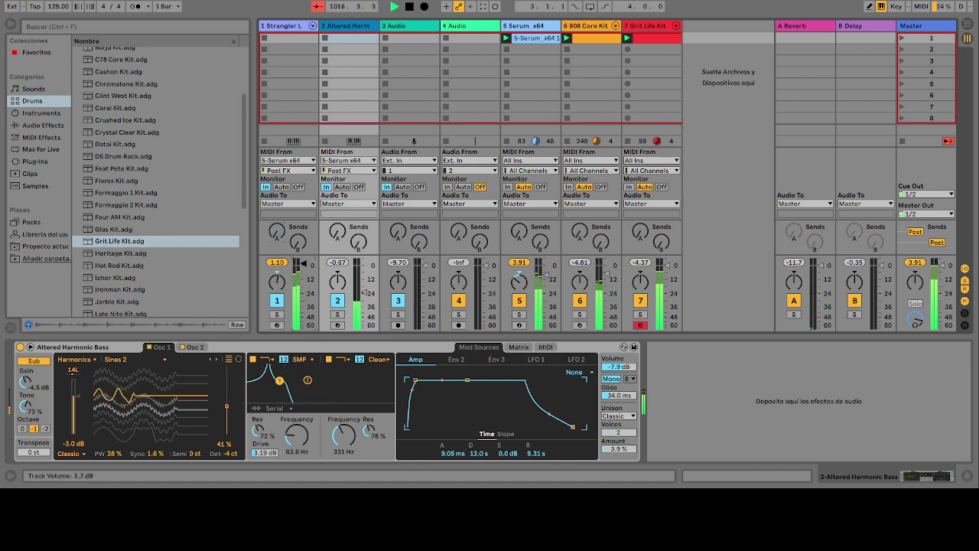
left_click_drag(304, 326, 303, 264)
left_click_drag(304, 325, 304, 269)
left_click_drag(304, 303, 303, 279)
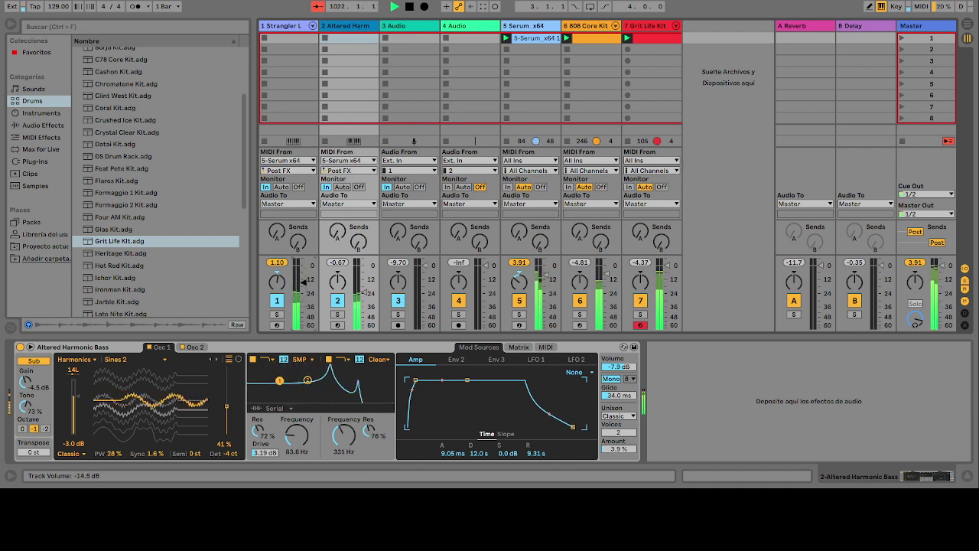
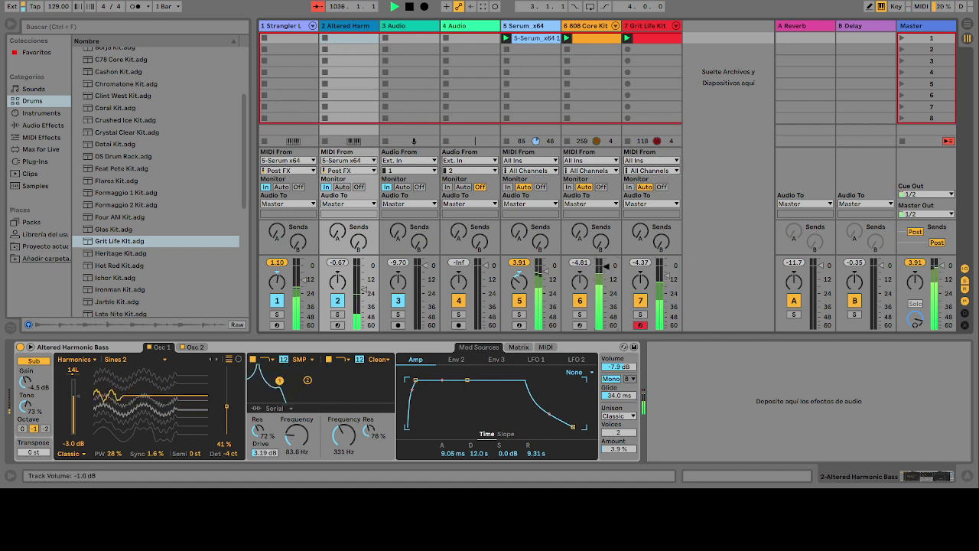
Step: Set the 808 Core Kit's Mid Gain to 2.76 dB, DrBuss Drive to 85 and DrBuss Transient to 44
left_click(584, 28)
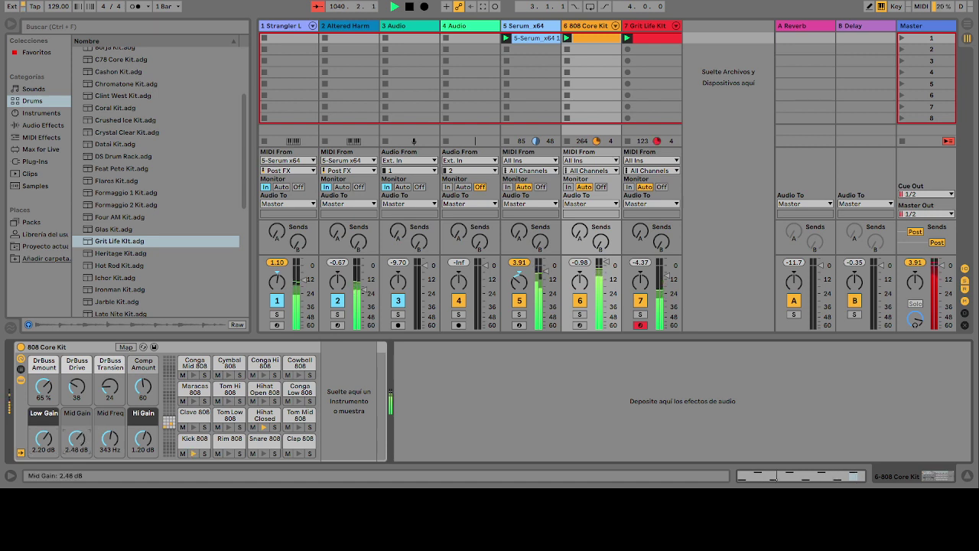
left_click_drag(77, 438, 77, 433)
left_click_drag(76, 386, 77, 374)
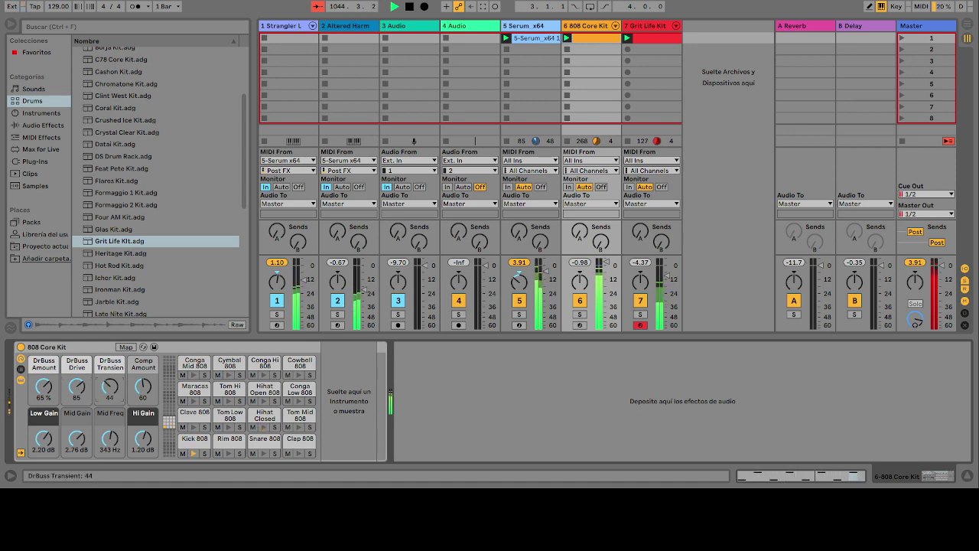
Step: Add the Dynamic Tube preset Broken Tube from the audio effects to the 808 Core Kit track's device chain
left_click(31, 136)
left_click(24, 125)
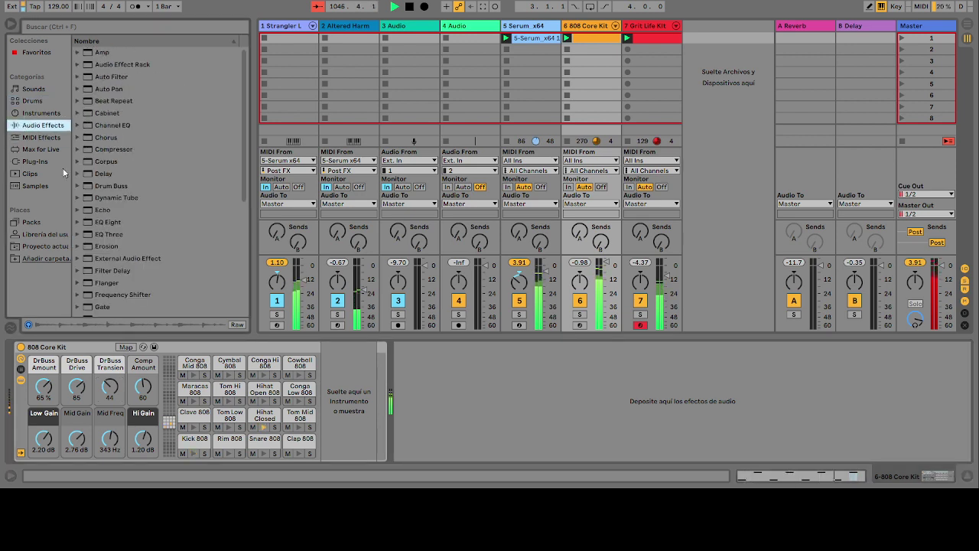
left_click(76, 149)
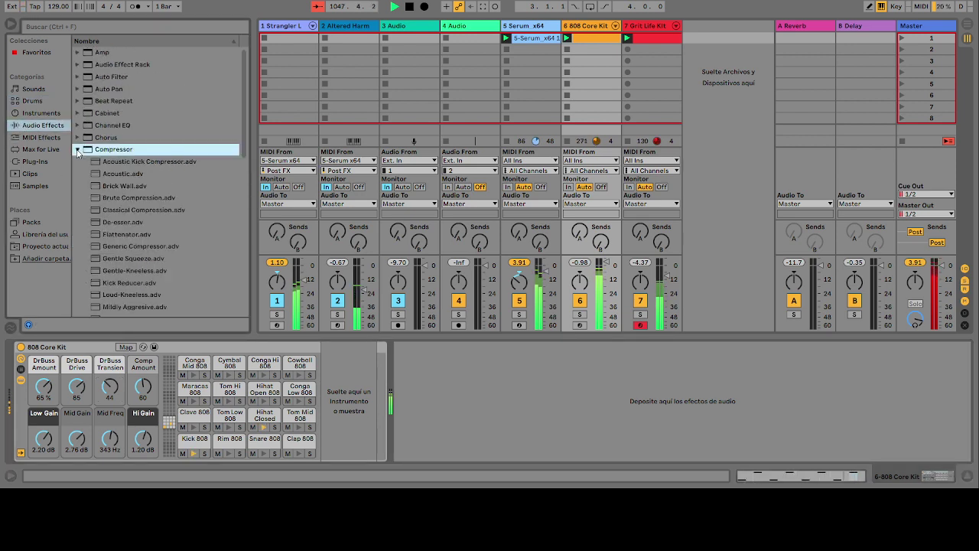
left_click(77, 150)
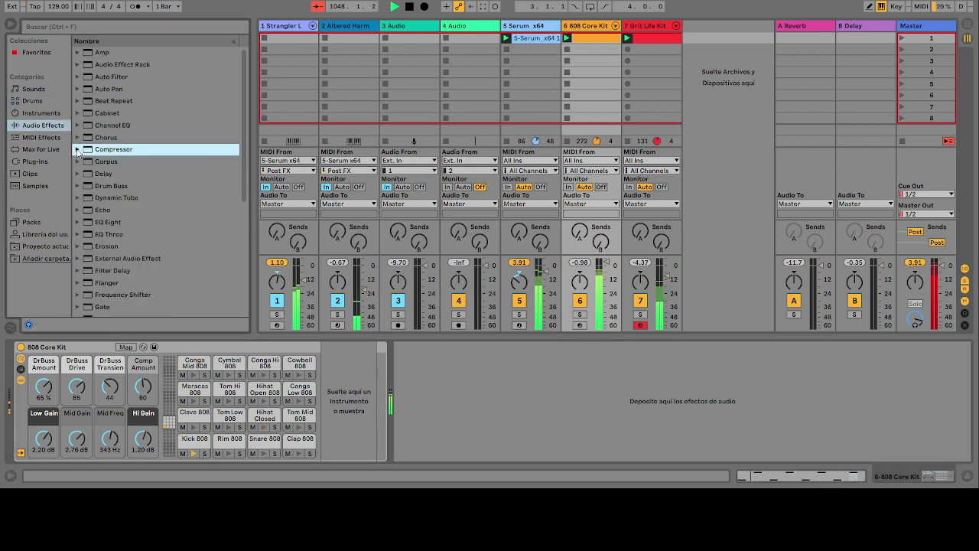
left_click(78, 195)
left_click(78, 196)
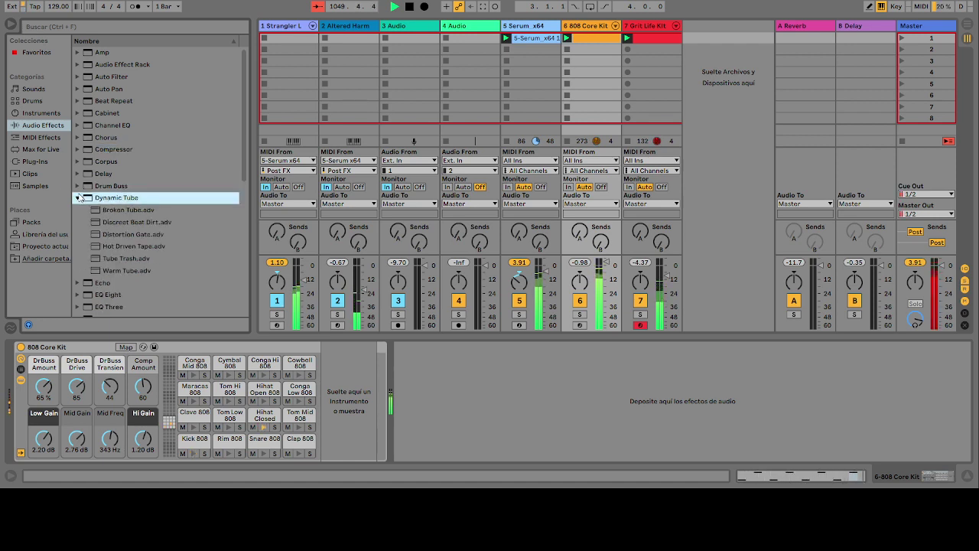
left_click_drag(110, 207, 475, 366)
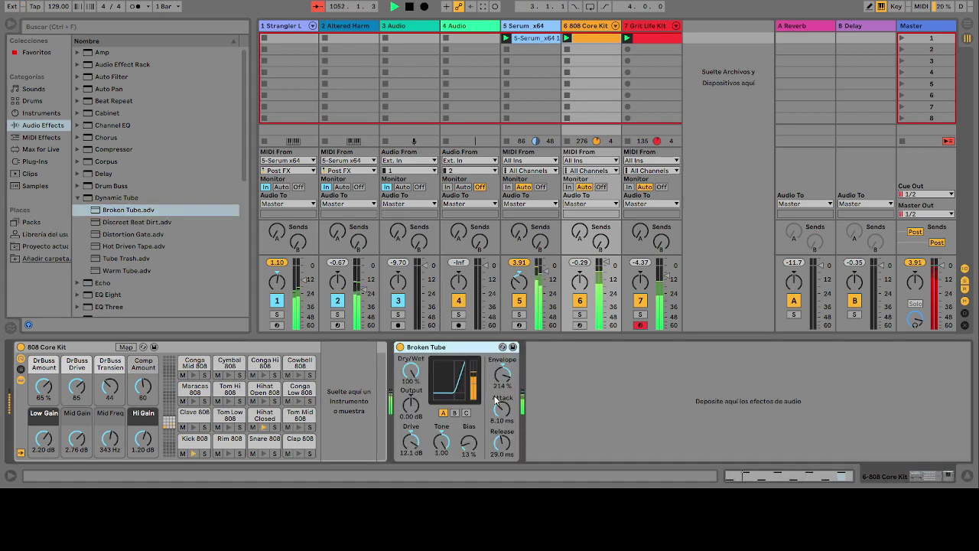
Step: Set the Broken Tube's Output to 5.48 dB, Tone to 0.19, Bias to 46 %, Attack to 3.79 ms and Release to 156 ms
left_click_drag(413, 407, 414, 390)
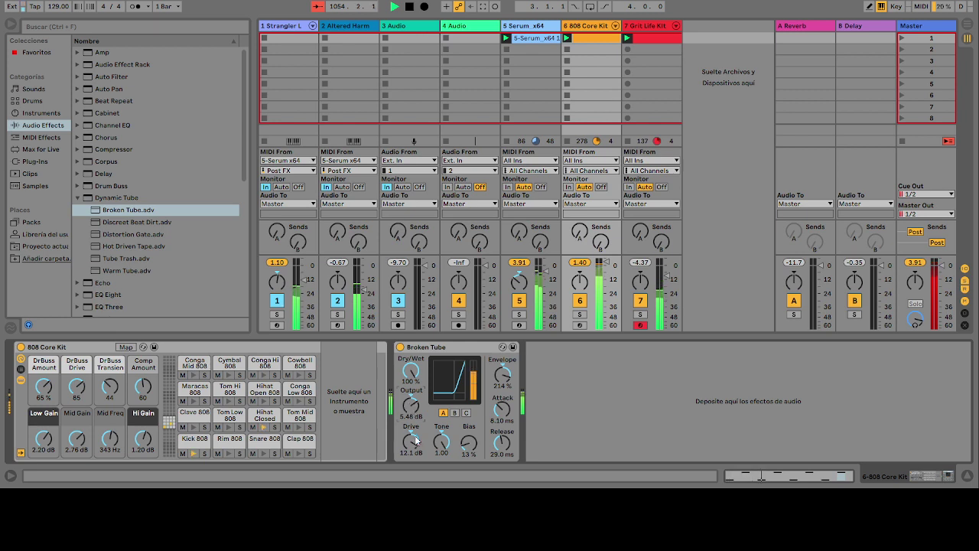
left_click_drag(442, 441, 502, 429)
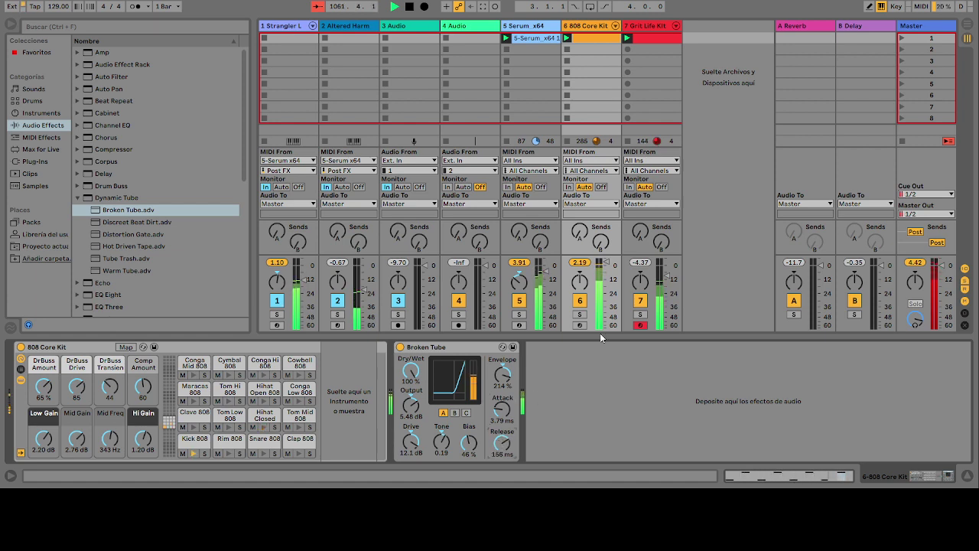
Step: In the Grit Life Kit clip, move the closed hi-hat note at 1.2.2 to 1.2 and add notes at 1.2.3, 1.3.3, 1.4.3 and 1.4.4
left_click(657, 37)
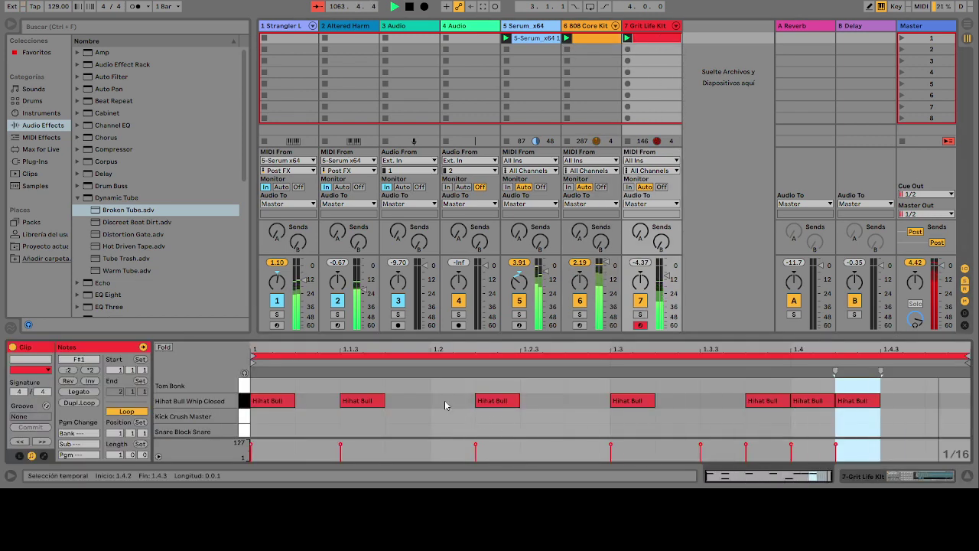
left_click_drag(488, 400, 444, 400)
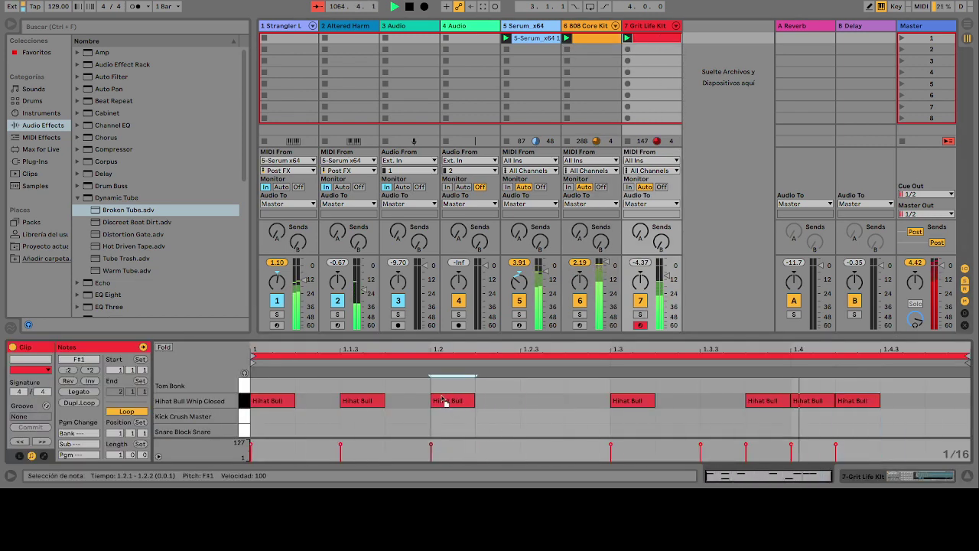
double_click(531, 404)
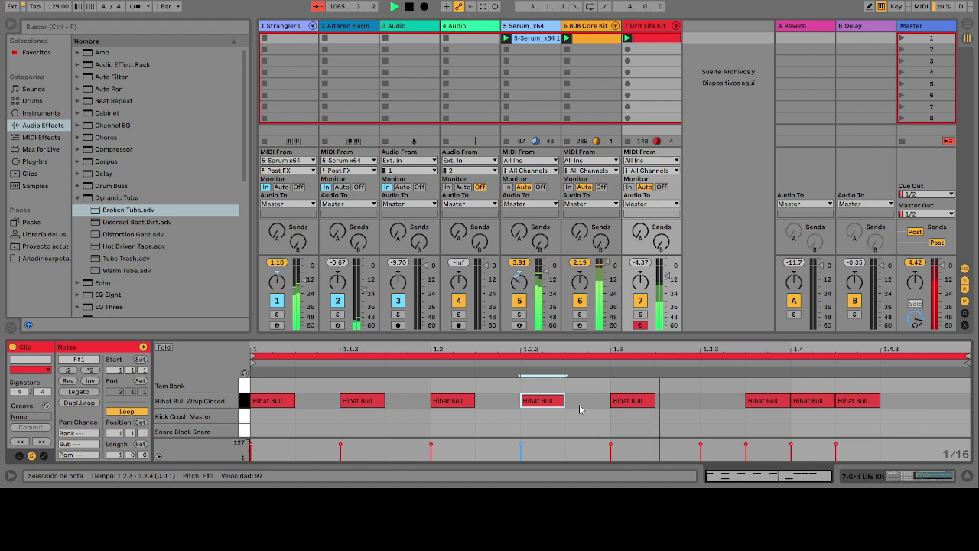
double_click(712, 404)
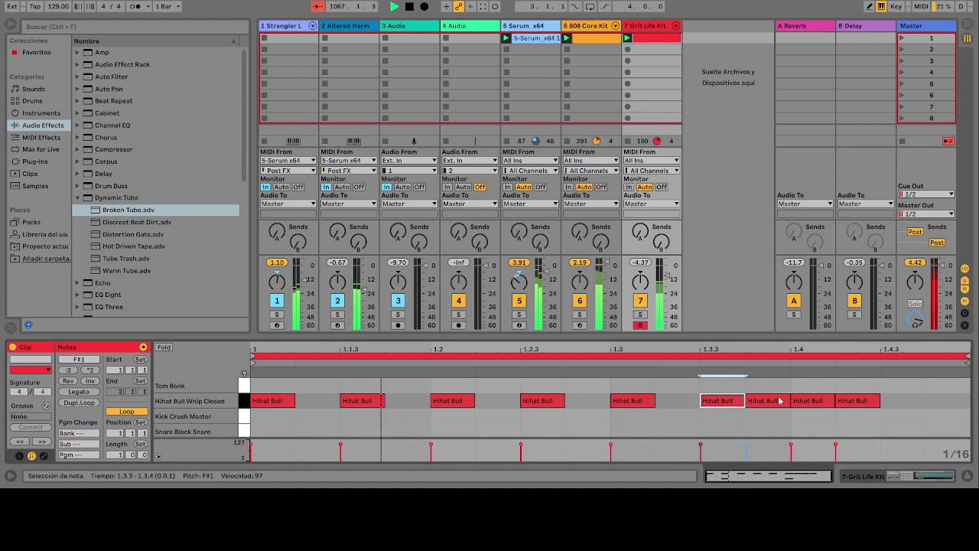
left_click(940, 406)
double_click(940, 406)
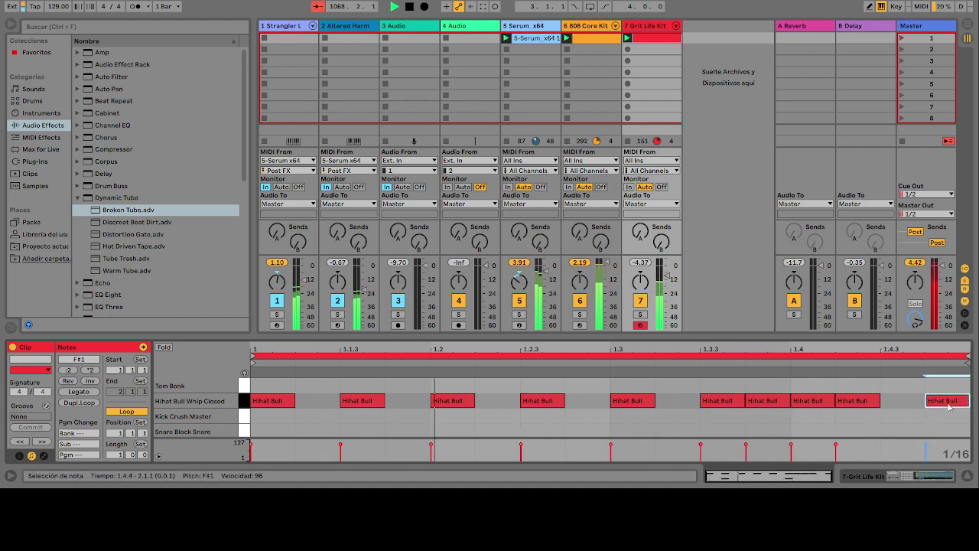
left_click(904, 410)
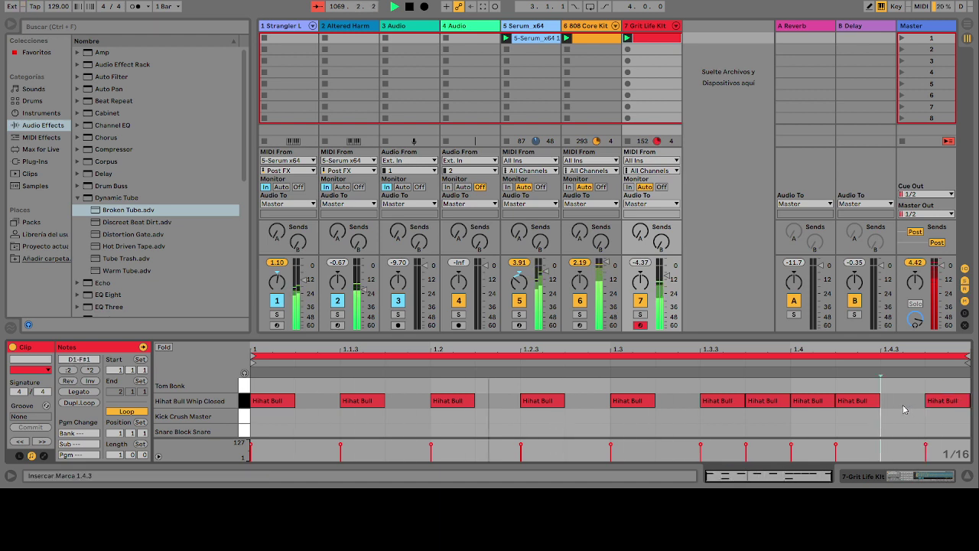
double_click(902, 407)
Step: Try removing the closed hi-hat notes at 1.3.4 and 1.4.2, and put both back
left_click(778, 407)
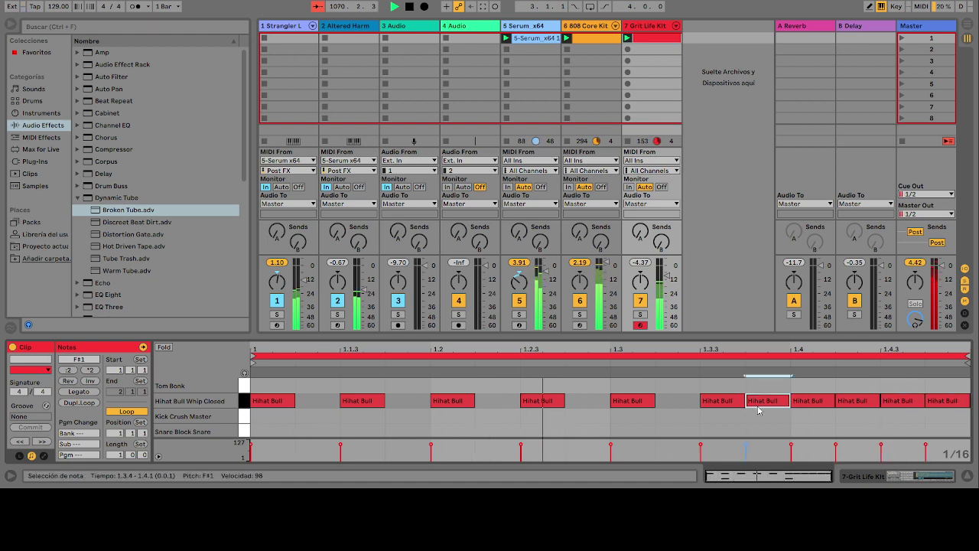
double_click(777, 407)
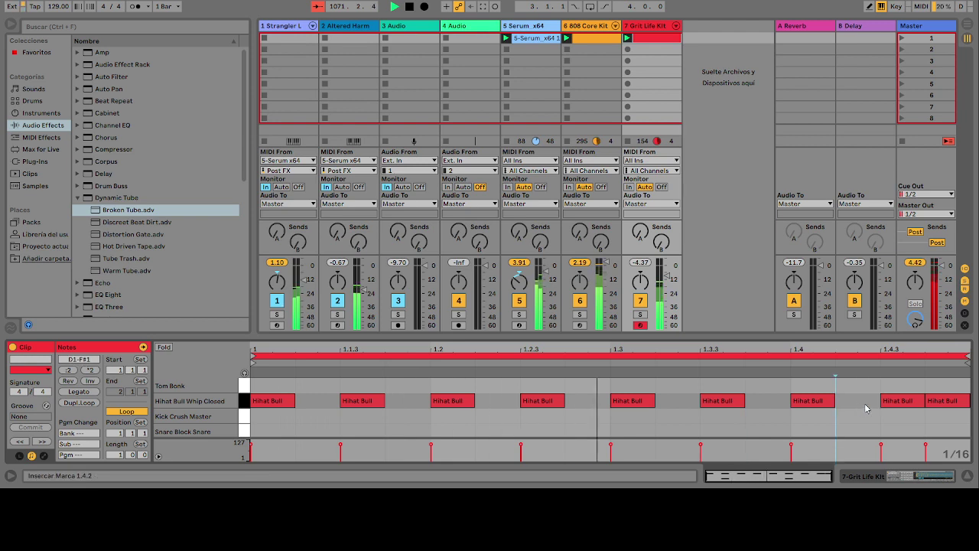
left_click(852, 405)
left_click(757, 410)
double_click(757, 409)
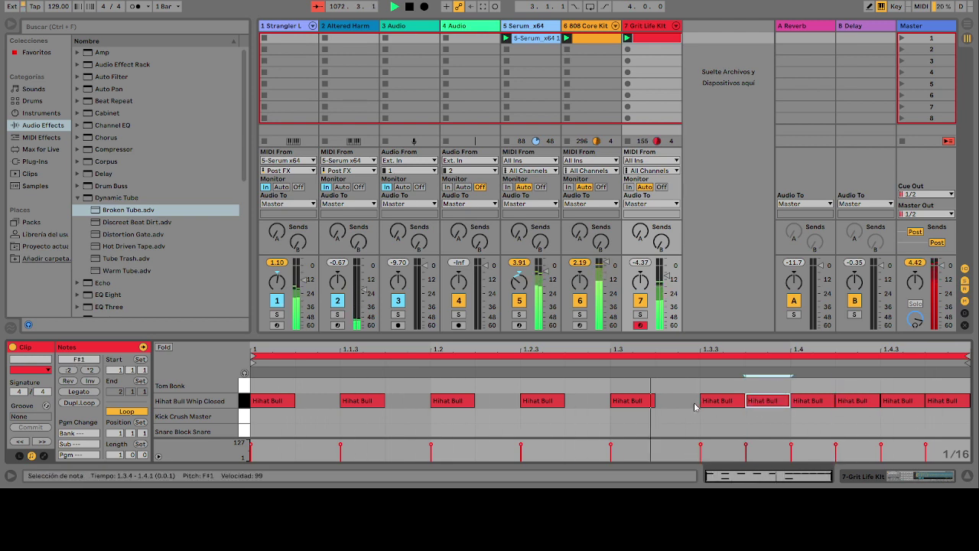
Step: Fill the remaining sixteenth-note gaps in the closed hi-hat row at 1.3.2, 1.2.4, 1.1.4, 1.2.2 and 1.1.2
double_click(673, 408)
double_click(580, 410)
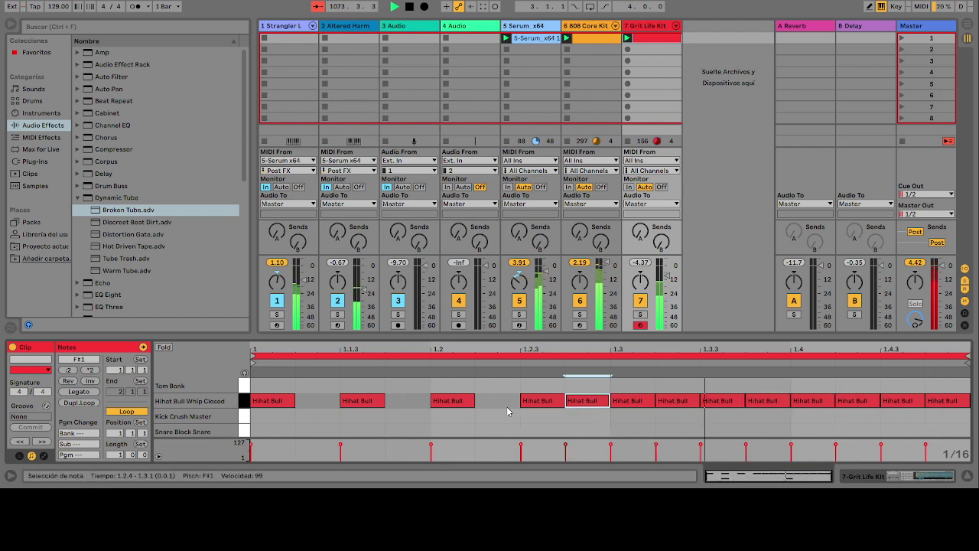
left_click(501, 407)
left_click(451, 401)
double_click(404, 408)
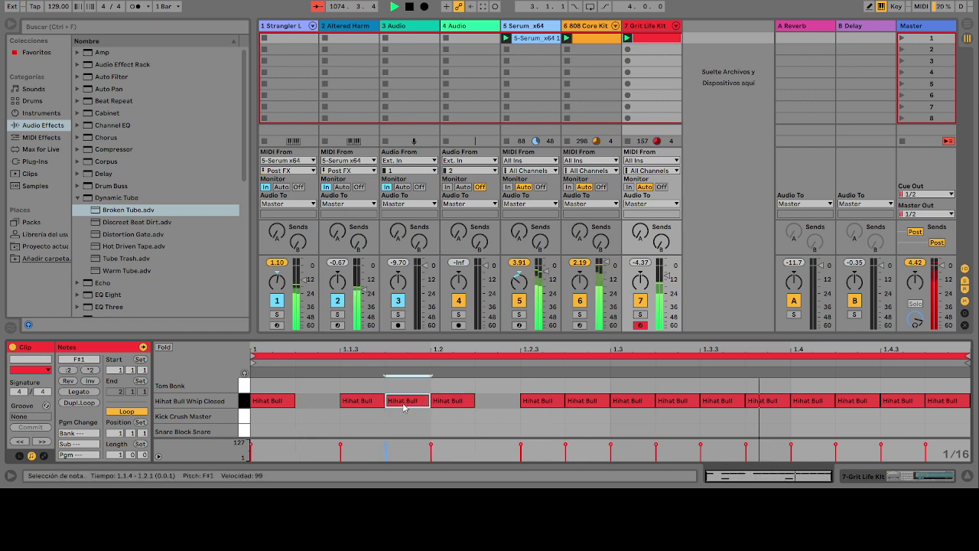
double_click(497, 406)
double_click(318, 402)
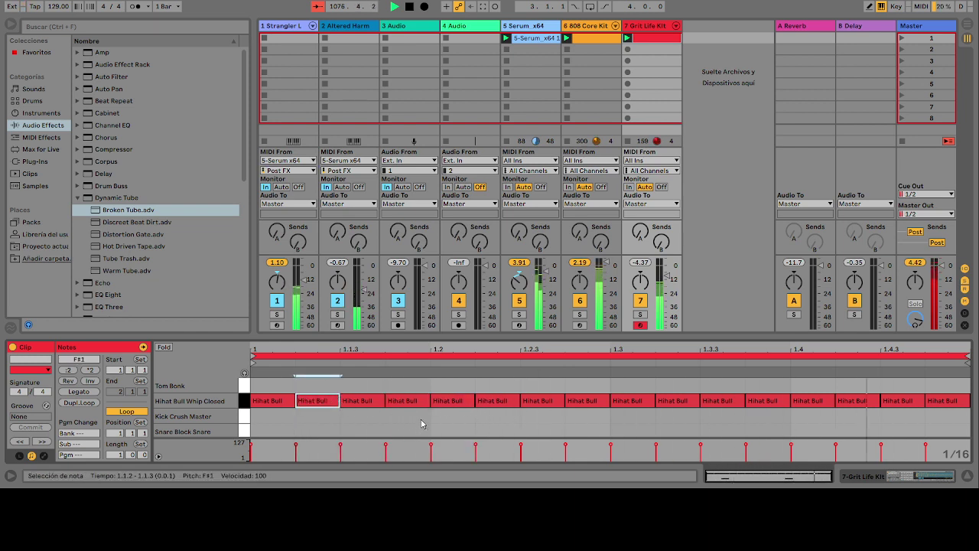
Step: Lower the Grit Life Kit's volume slightly and raise its Delay send and the 808 Core Kit's Reverb send
scroll(421, 423, "down", 2)
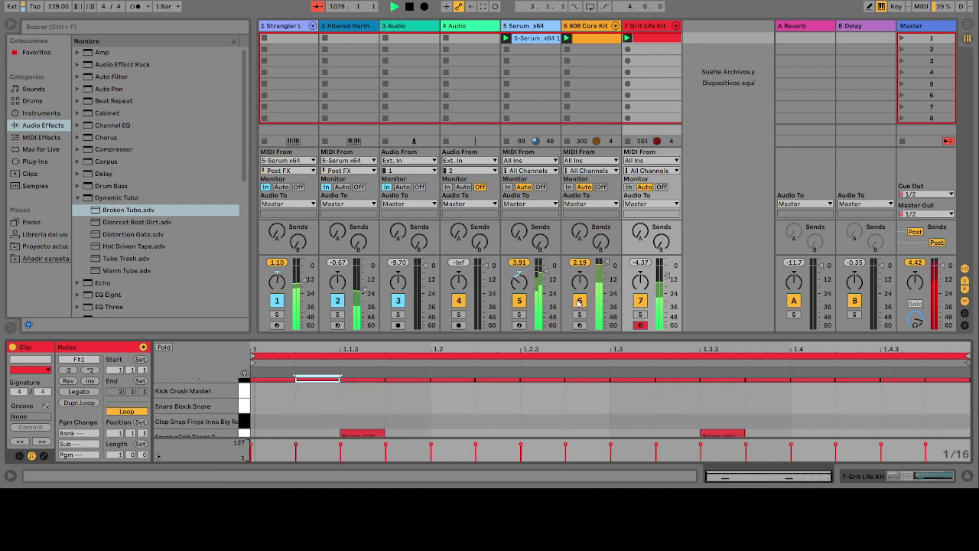
left_click_drag(668, 280, 668, 283)
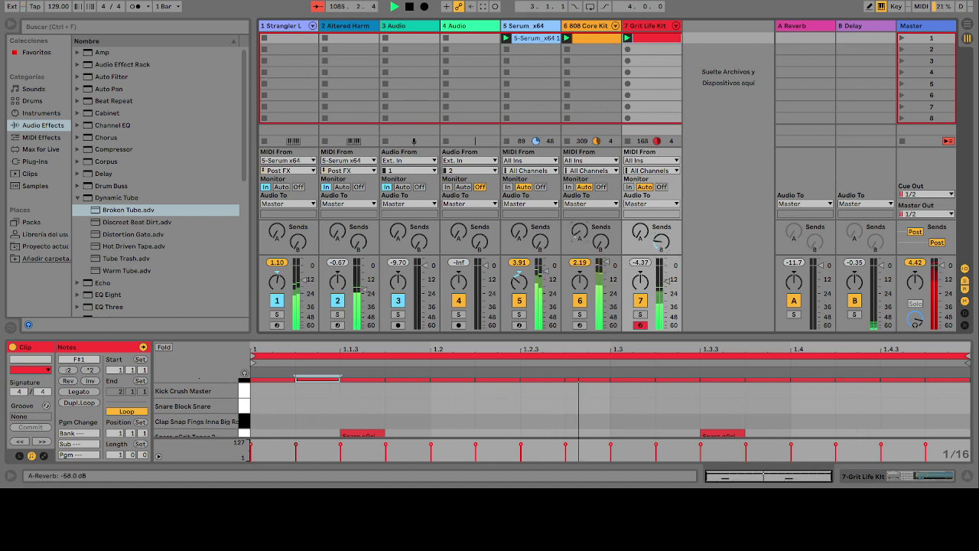
Step: Show the Serum track's devices, load the preset PD Circling Orch [GS] and place the Serum XY pad point near the centre
left_click(537, 26)
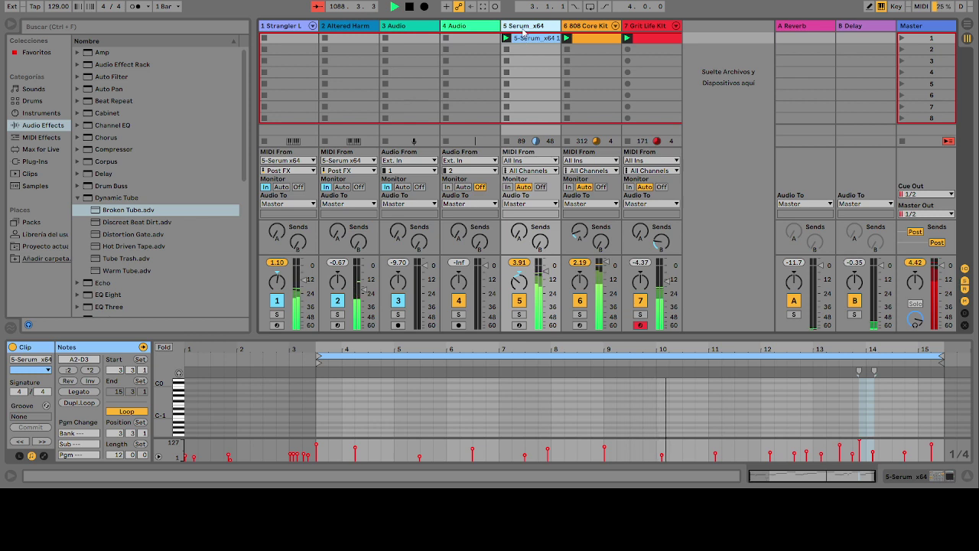
key("shift+Tab")
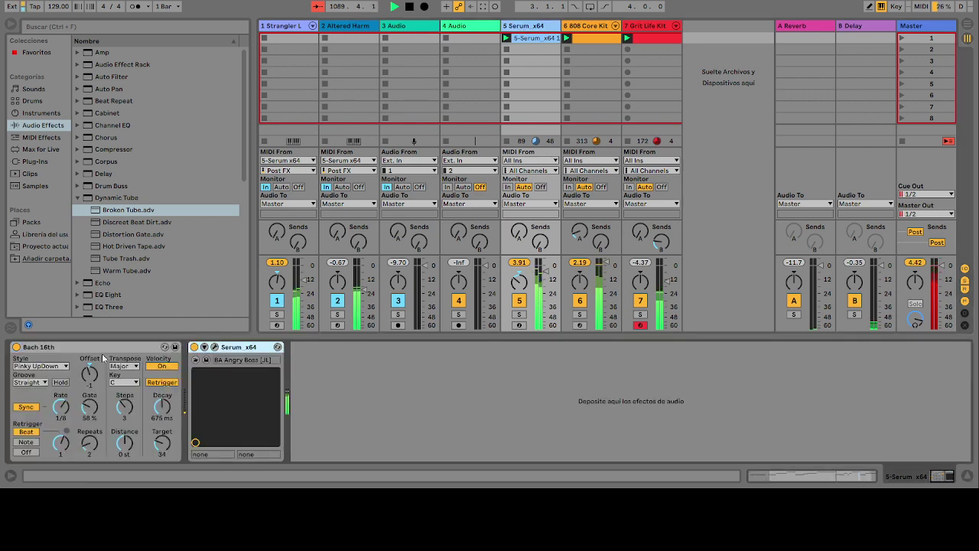
double_click(239, 346)
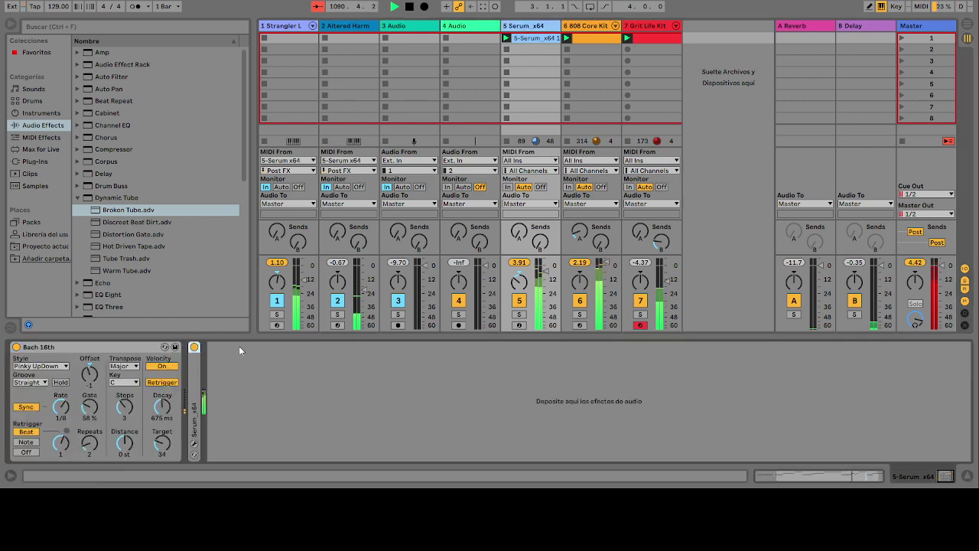
double_click(196, 358)
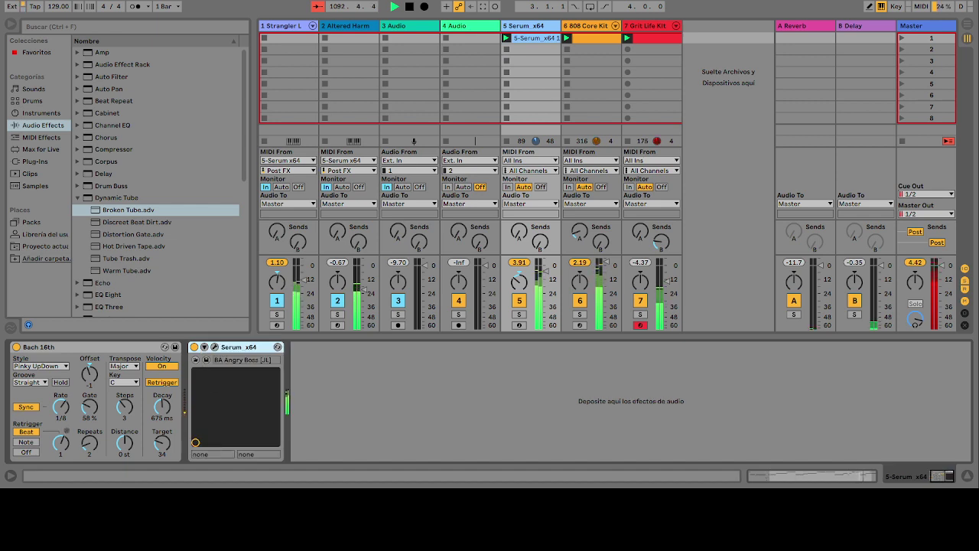
left_click(235, 391)
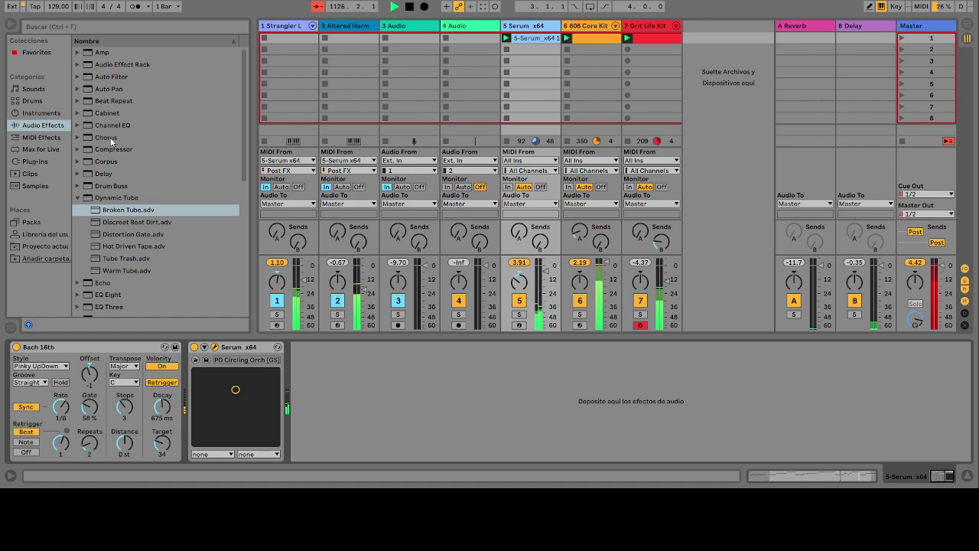
Step: Set the song tempo to 122 BPM and load the preset MID Fenugreek [BR] in the Serum track
left_click(57, 10)
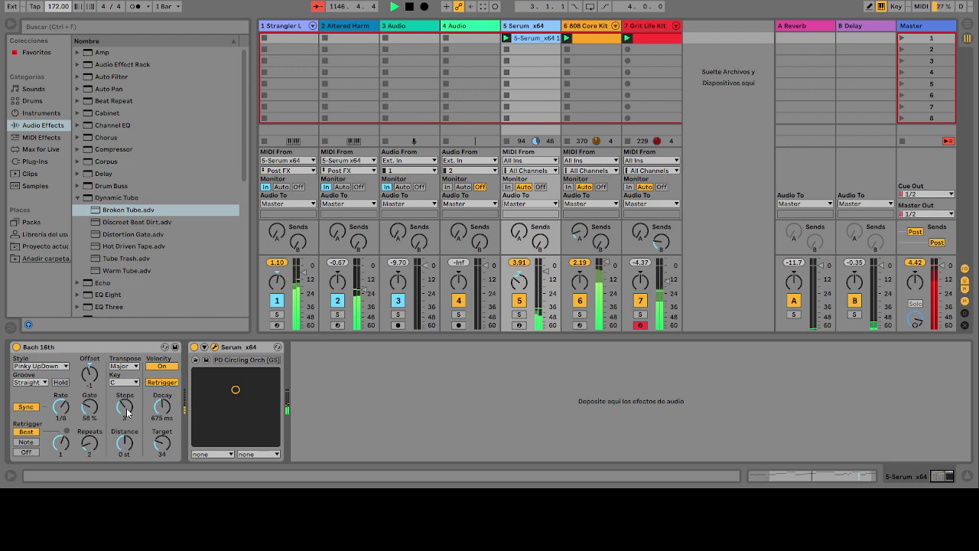
left_click_drag(57, 6, 57, 31)
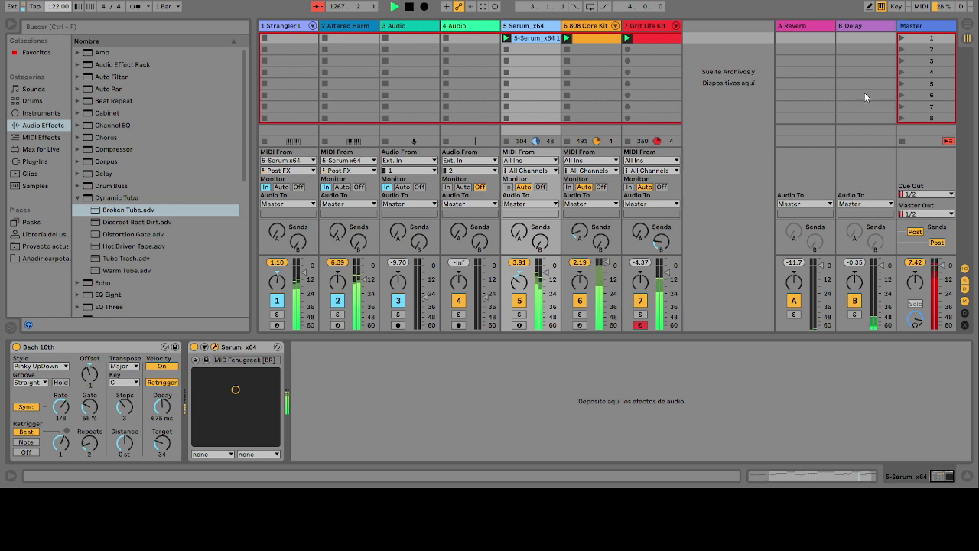
Step: Try the 808 Core Kit's Broken Tube with Bias at 63 %, and remove the effect from the chain
left_click(593, 29)
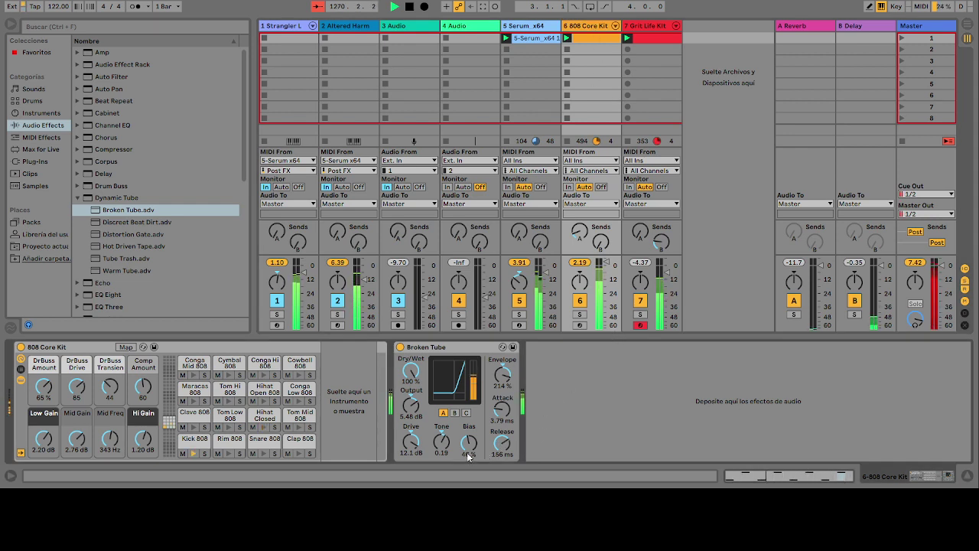
left_click_drag(470, 453, 470, 437)
left_click(454, 350)
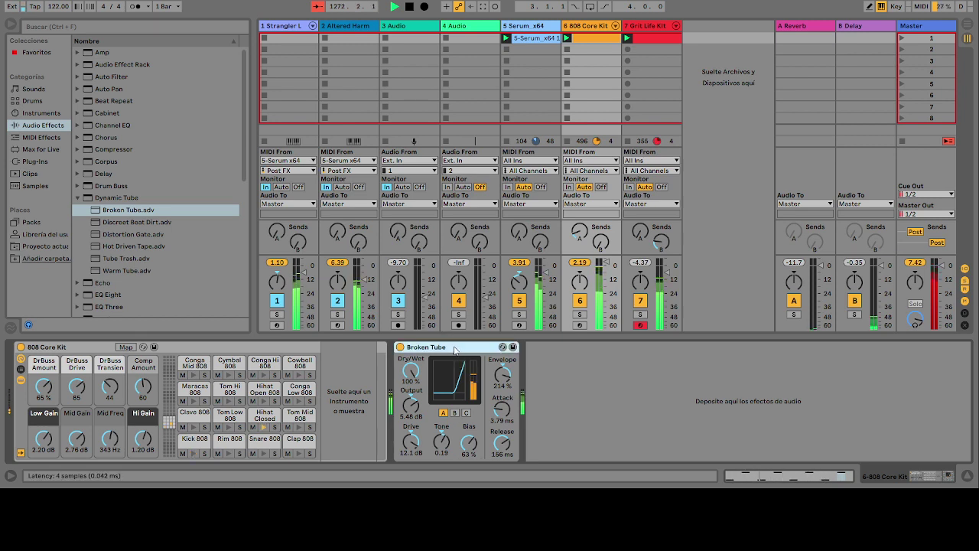
key("Delete")
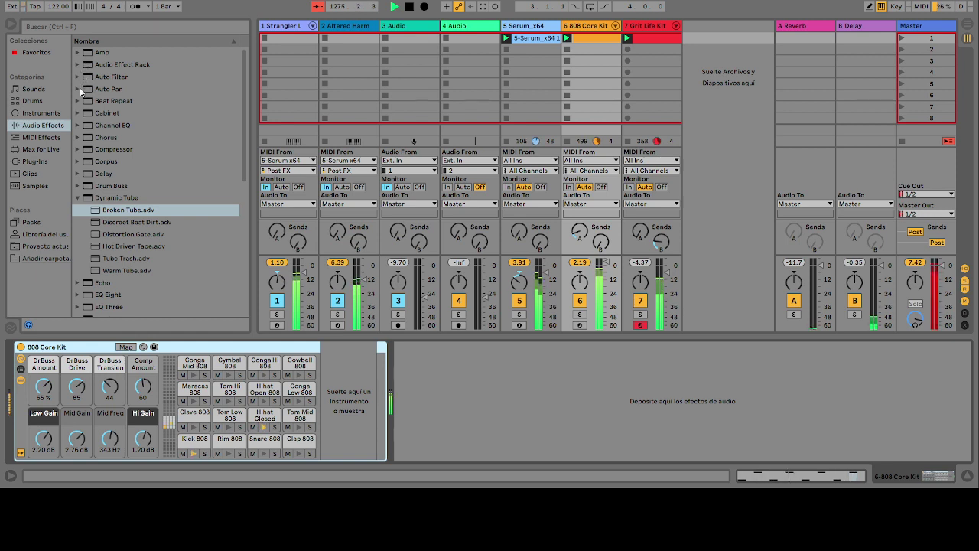
Step: Add the Pedal preset Broken Pedal from the audio effects to the 808 Core Kit track's device chain
left_click(78, 197)
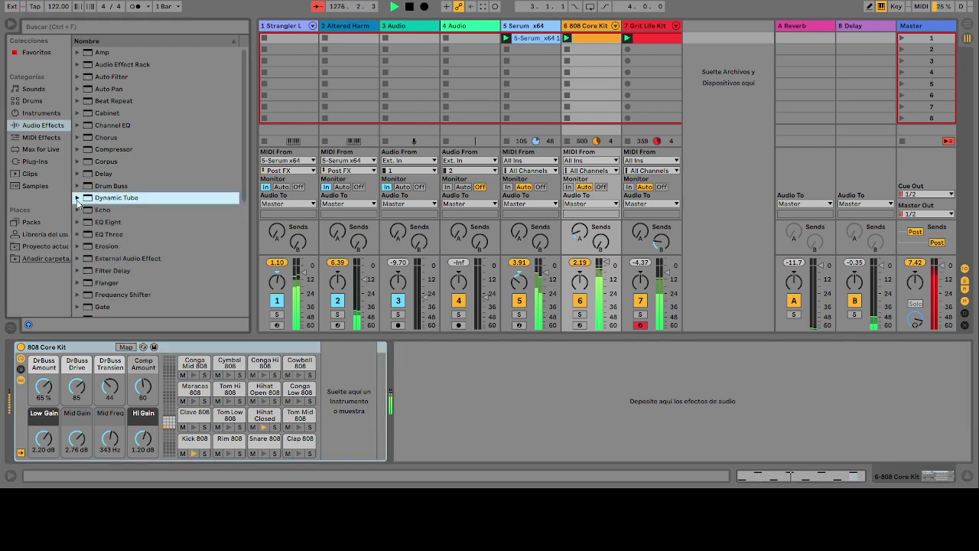
scroll(133, 225, "down", 4)
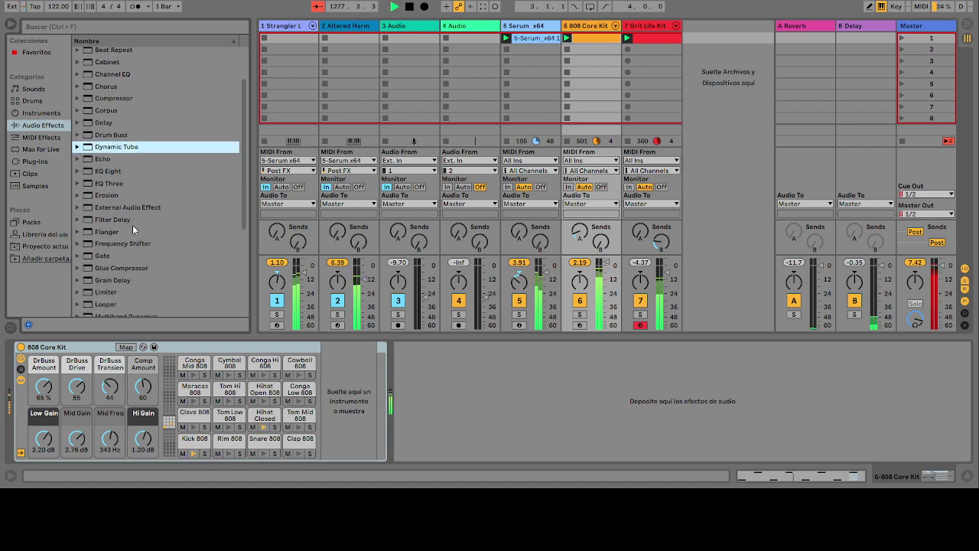
scroll(132, 225, "down", 4)
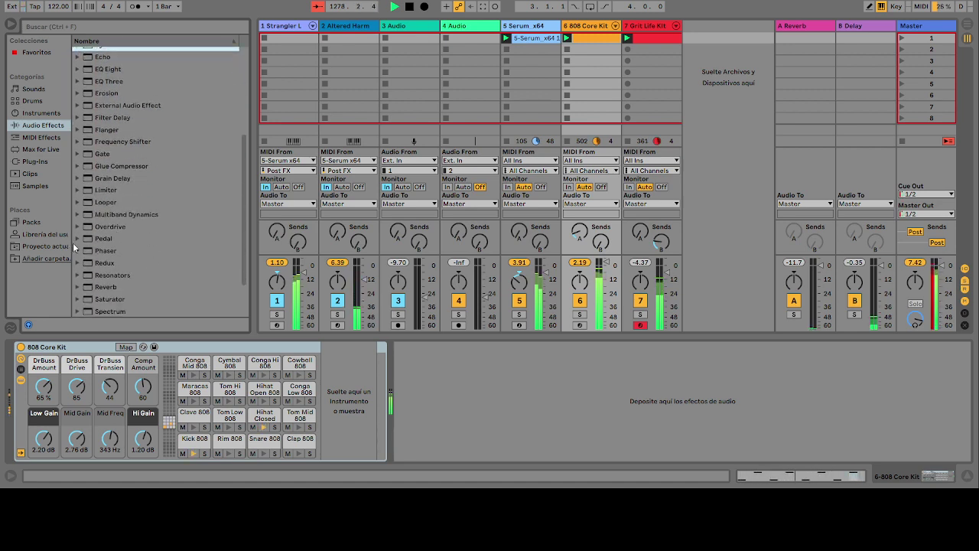
left_click(78, 238)
scroll(127, 263, "down", 5)
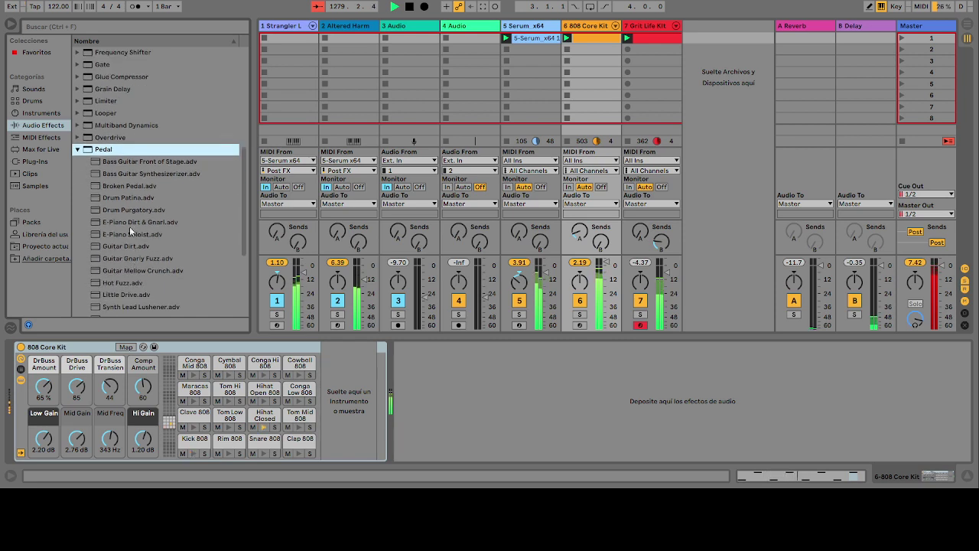
left_click_drag(97, 186, 459, 382)
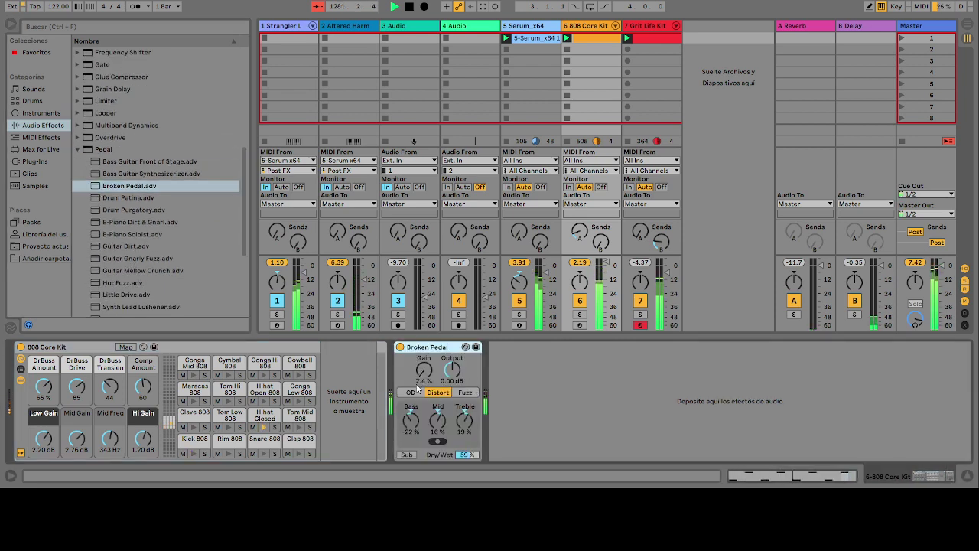
Step: Switch the Broken Pedal to Fuzz and set its Bass to 0.0 % and Gain to 35 %
left_click(466, 393)
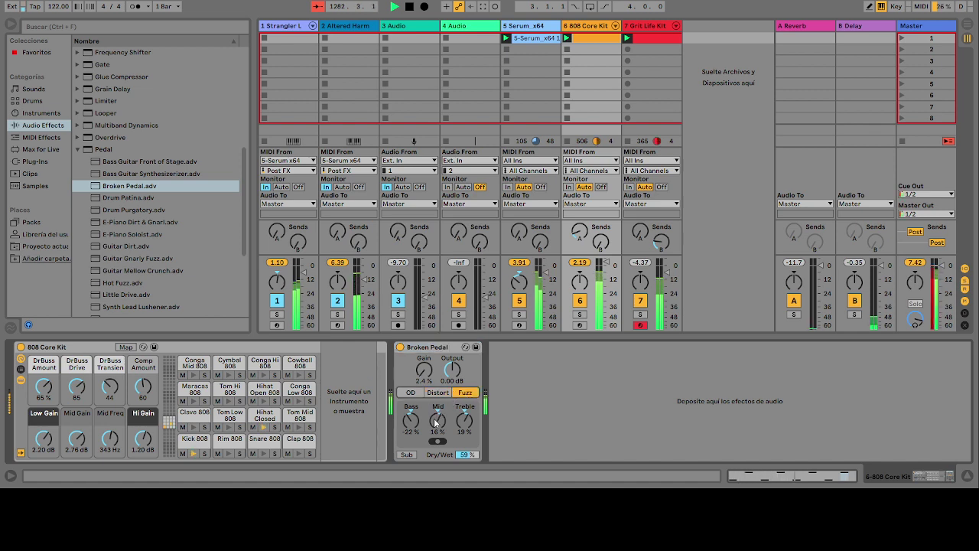
mouse_move(412, 423)
left_mouse_down()
mouse_move(412, 398)
mouse_move(411, 438)
left_mouse_up()
mouse_move(423, 371)
left_mouse_down()
mouse_move(424, 358)
mouse_move(424, 369)
left_mouse_up()
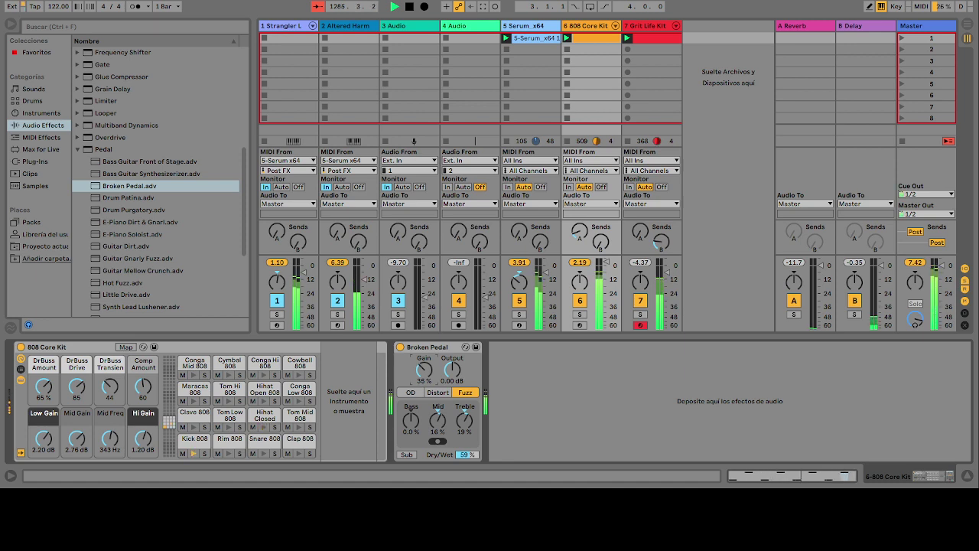
Step: Replace the Broken Pedal with the Pedal preset Bass Guitar Synthesizerizer, switch it to Distort and set its Bass to 22 %
double_click(111, 175)
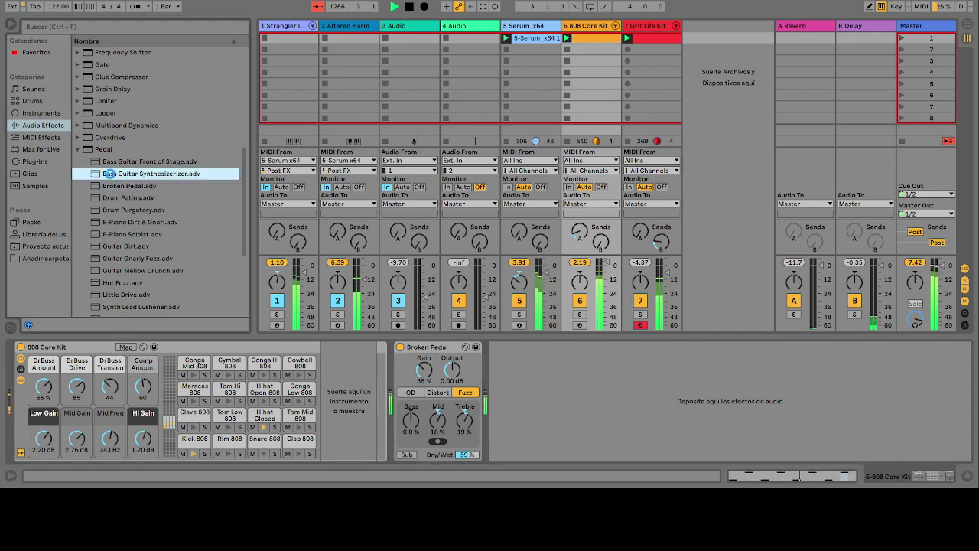
left_click(432, 352)
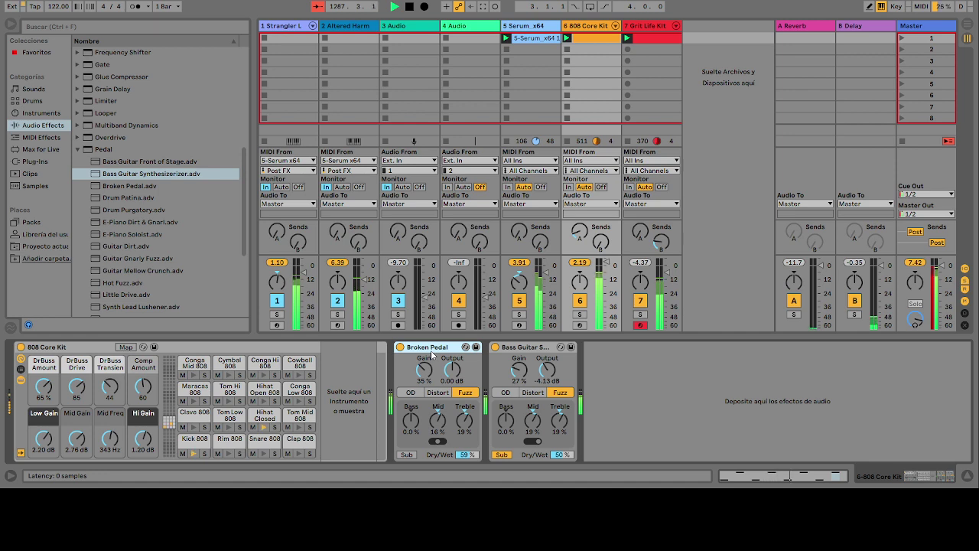
key("Delete")
left_click(433, 395)
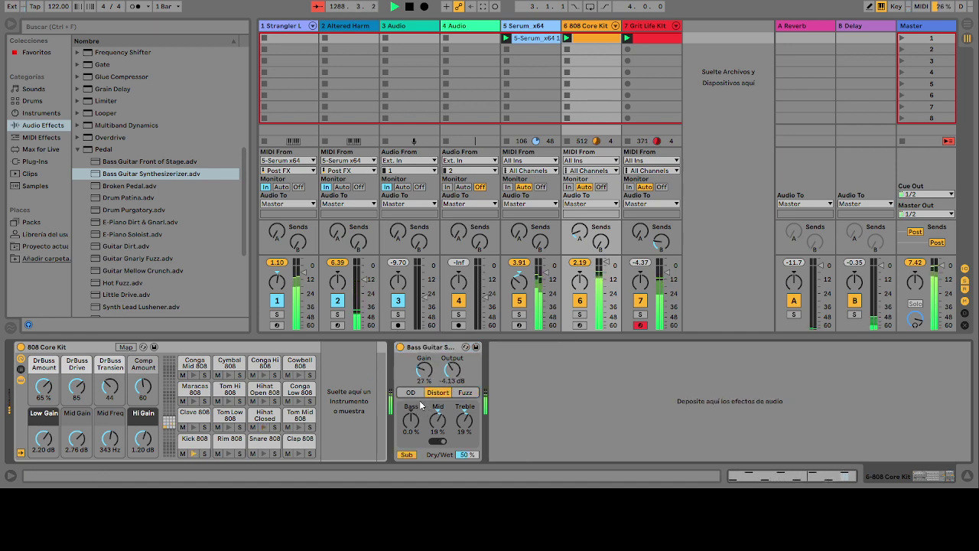
left_click_drag(413, 421, 414, 397)
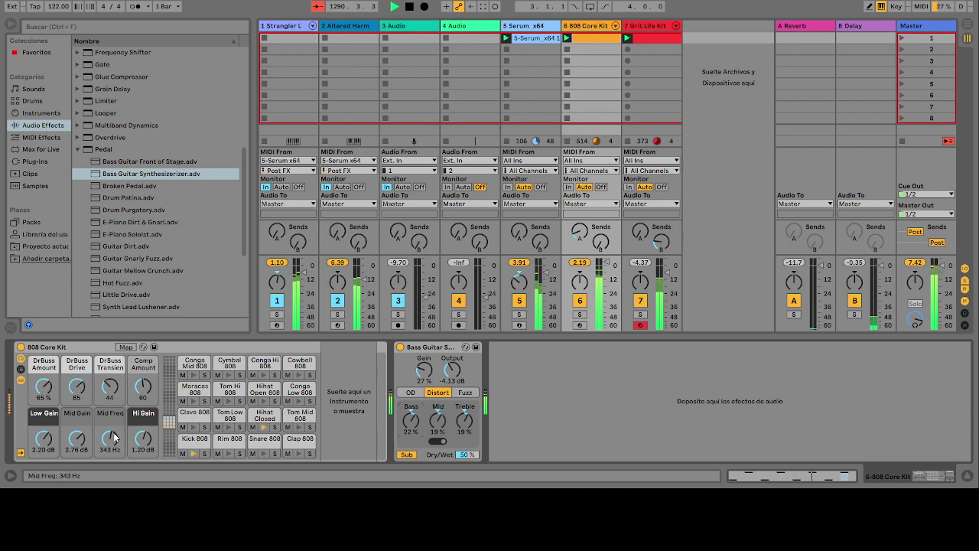
Step: Set the 808 Core Kit's Mid Gain to 3.05 dB and DrBuss Amount to 57 %, and remove the bass guitar pedal
left_click_drag(76, 438, 76, 430)
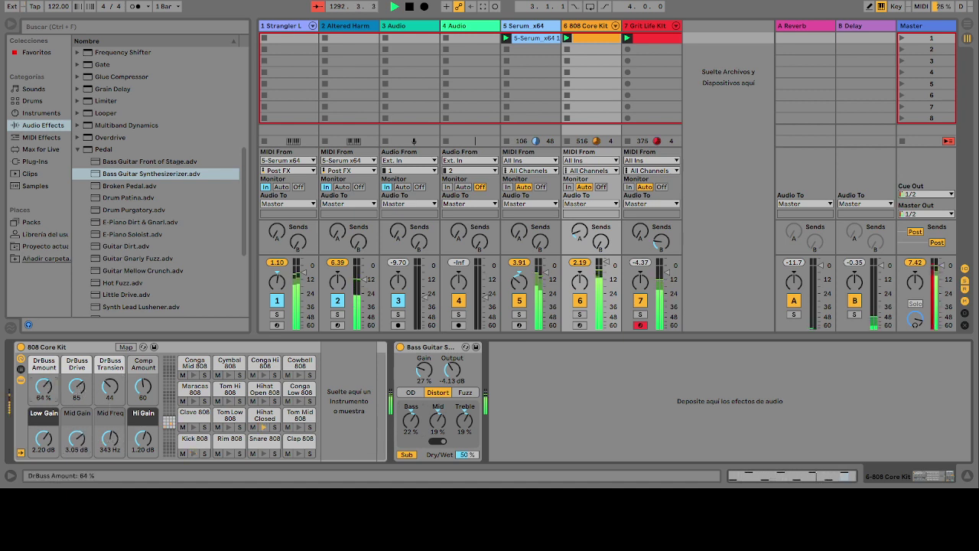
left_click_drag(44, 386, 44, 392)
left_click(424, 347)
key("Delete")
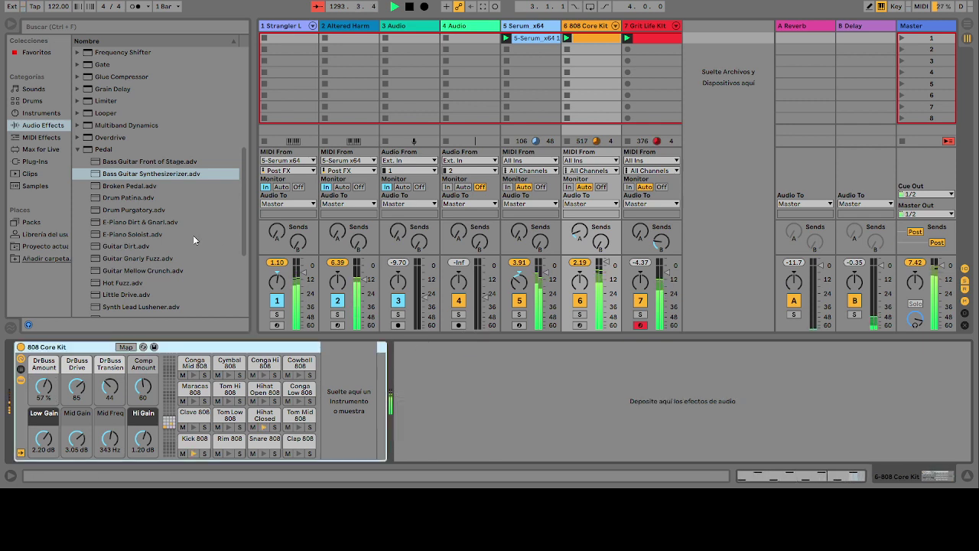
left_click(77, 149)
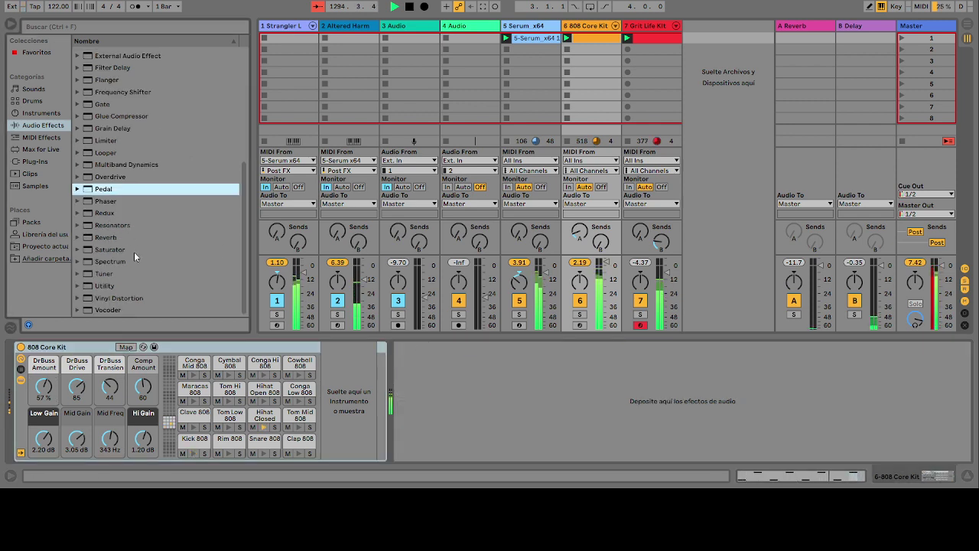
left_click(78, 249)
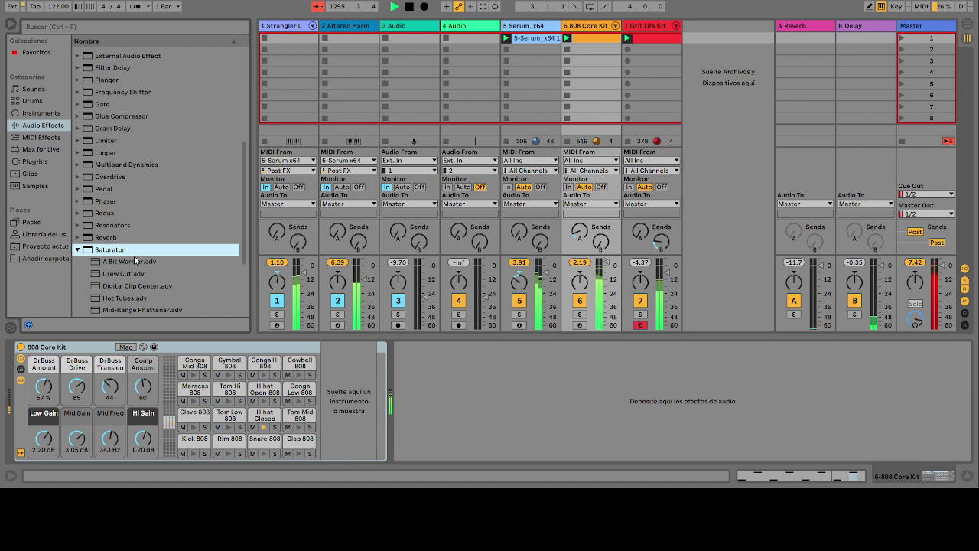
scroll(134, 252, "down", 3)
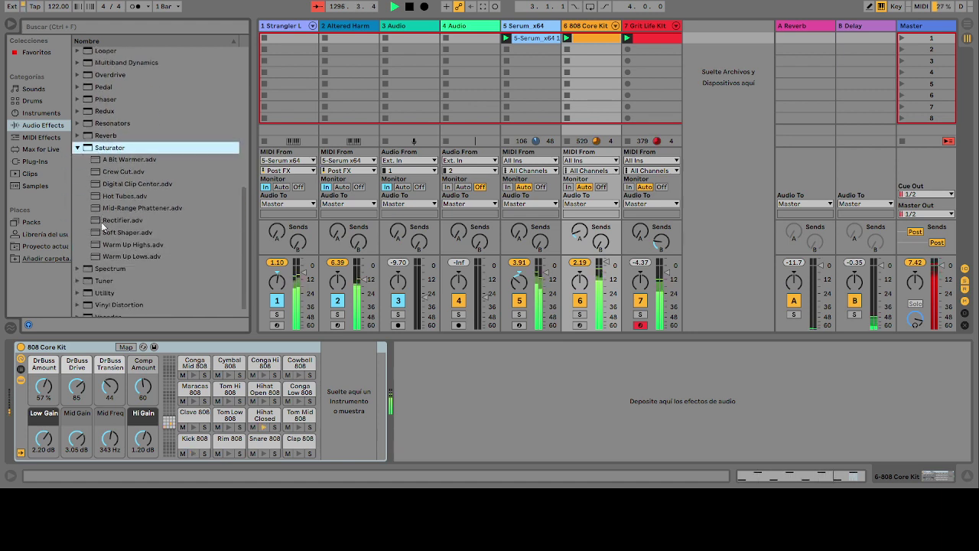
left_click_drag(101, 221, 483, 373)
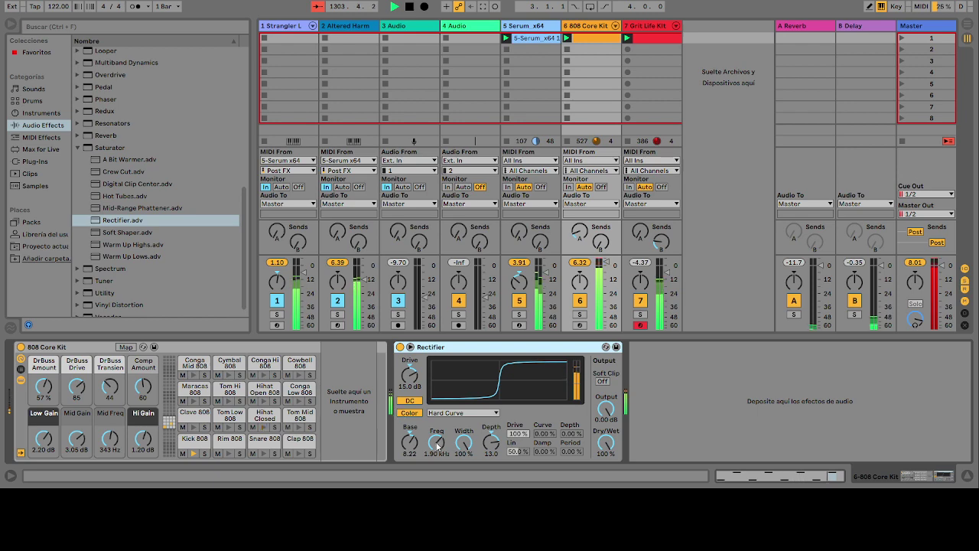
Step: Adjust the Rectifier's Drive on the 808 Core Kit track to -2.86 dB
left_click(655, 27)
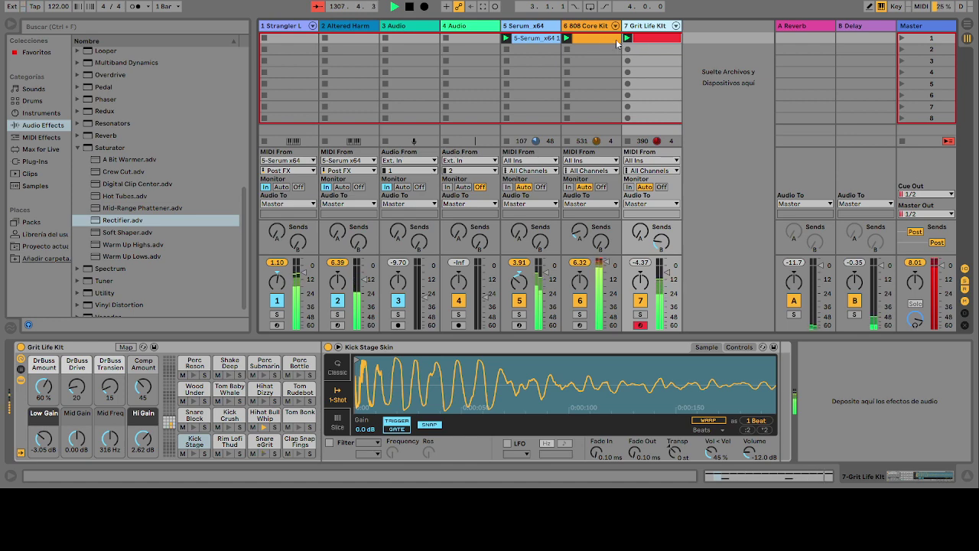
left_click(596, 29)
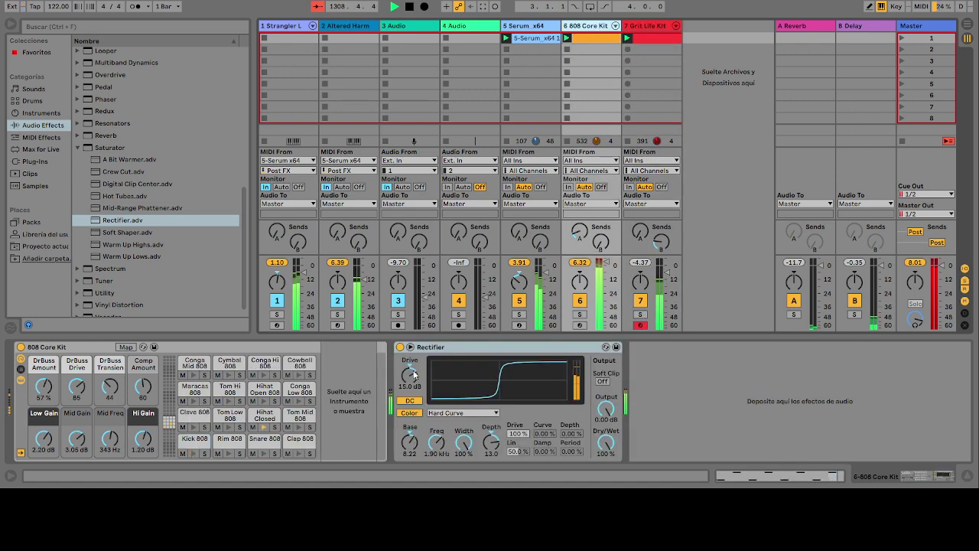
mouse_move(413, 375)
left_mouse_down()
mouse_move(413, 421)
mouse_move(409, 361)
left_mouse_up()
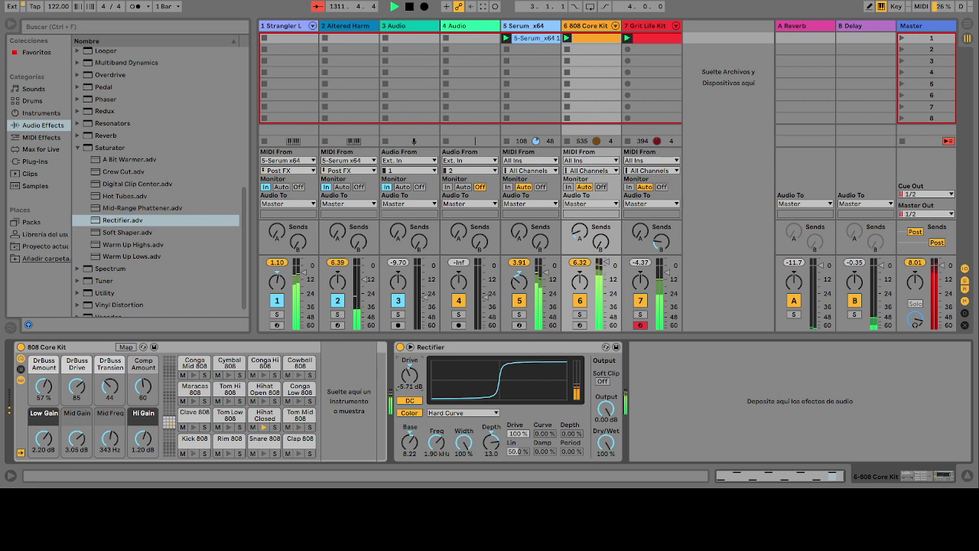
mouse_move(409, 373)
left_mouse_down()
mouse_move(409, 364)
mouse_move(410, 375)
left_mouse_up()
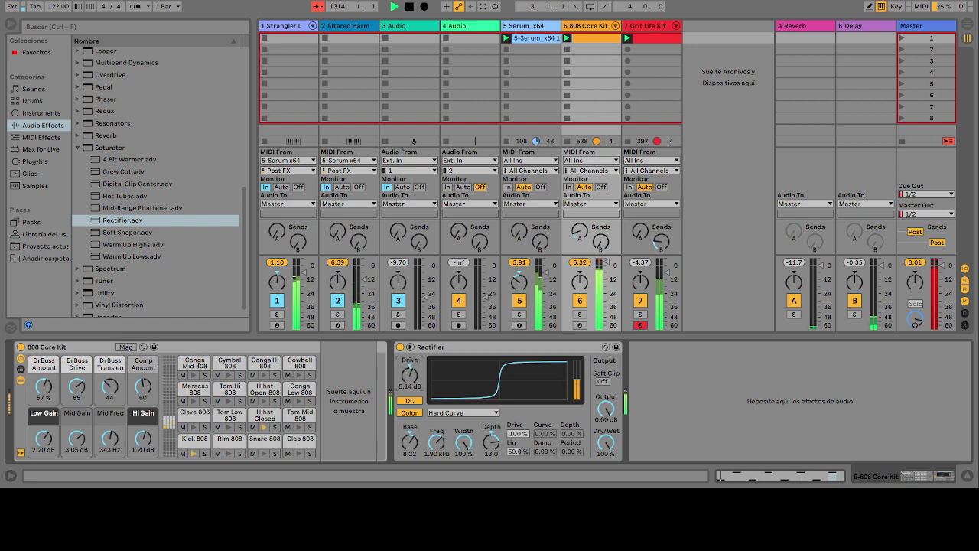
mouse_move(409, 373)
left_mouse_down()
mouse_move(409, 383)
mouse_move(409, 375)
left_mouse_up()
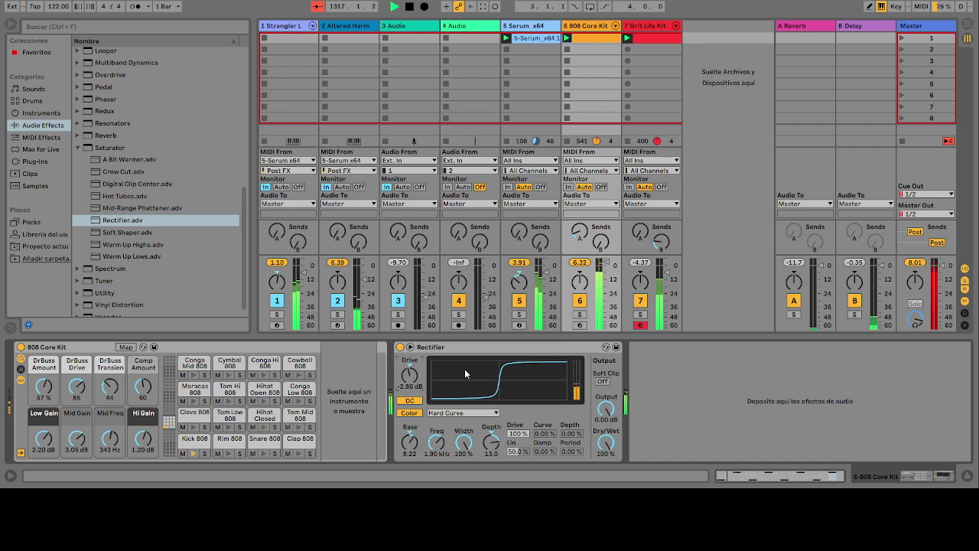
Step: Lower the 808 Core Kit track's volume slightly and set the kit's DrBuss Transient to 46
left_click_drag(609, 265, 610, 273)
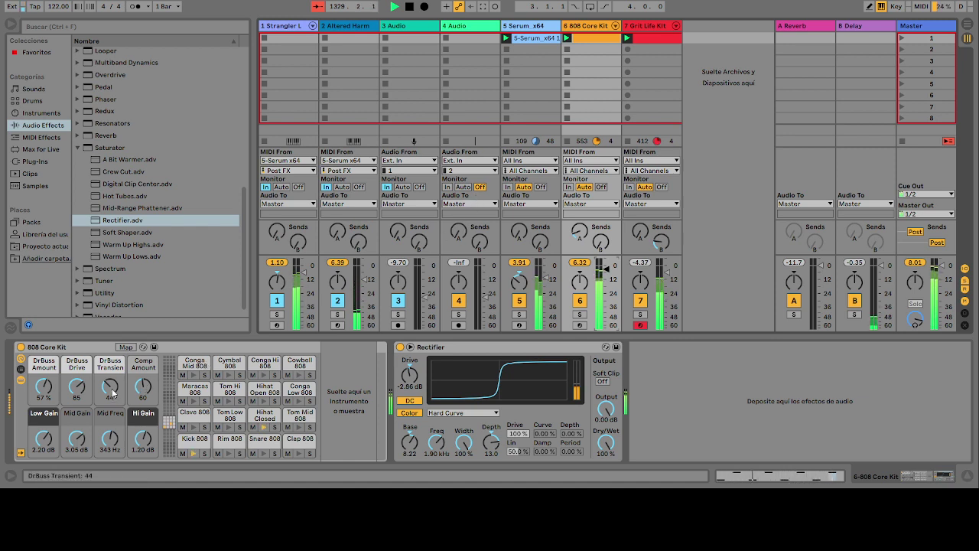
mouse_move(110, 388)
left_mouse_down()
mouse_move(110, 375)
mouse_move(110, 385)
left_mouse_up()
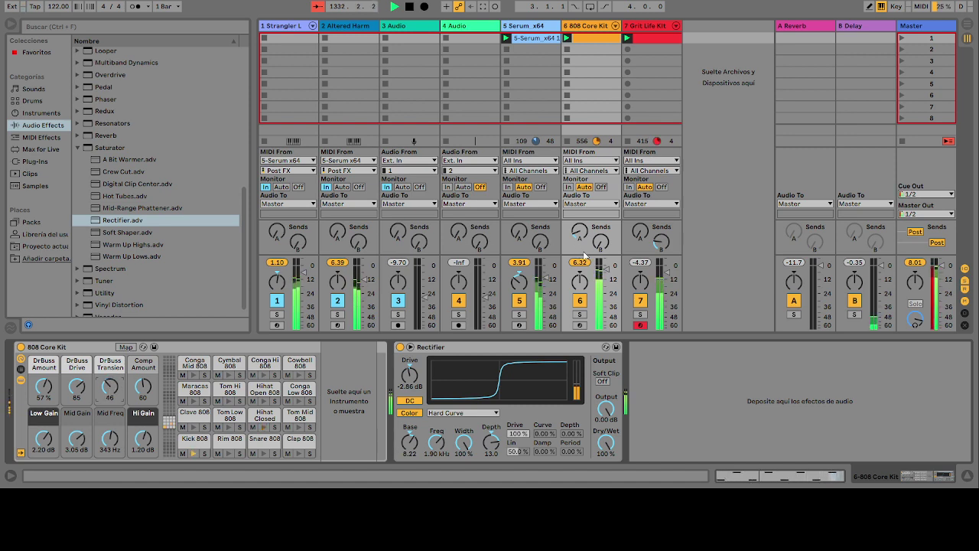
Step: Try the 808 Core Kit track's B Delay send at about -8.6 dB and turn it back down
left_click_drag(601, 244, 601, 214)
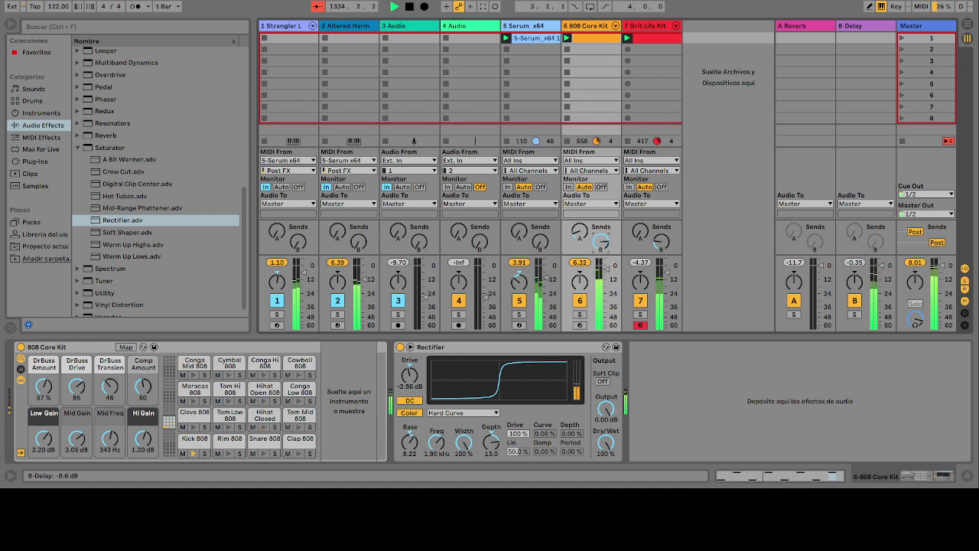
left_click_drag(600, 214, 601, 214)
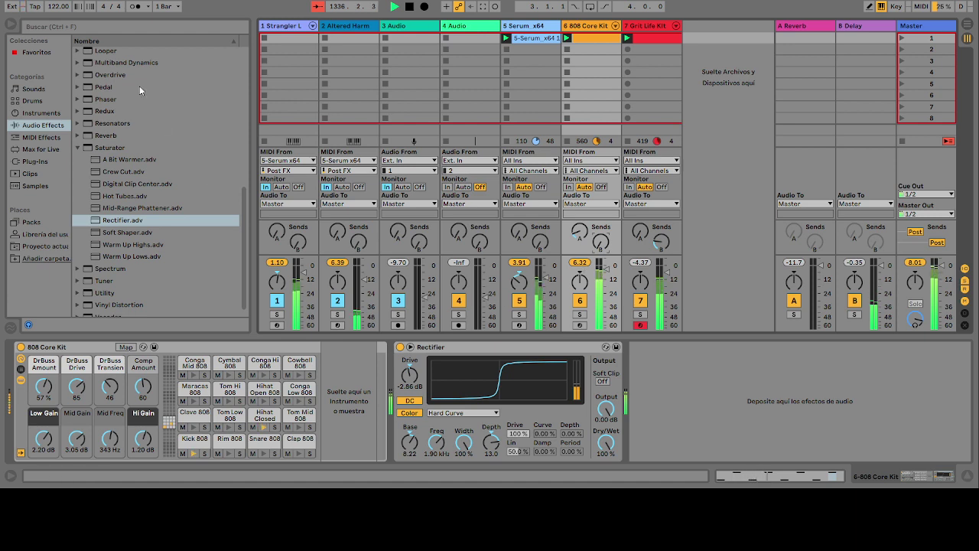
left_click(77, 147)
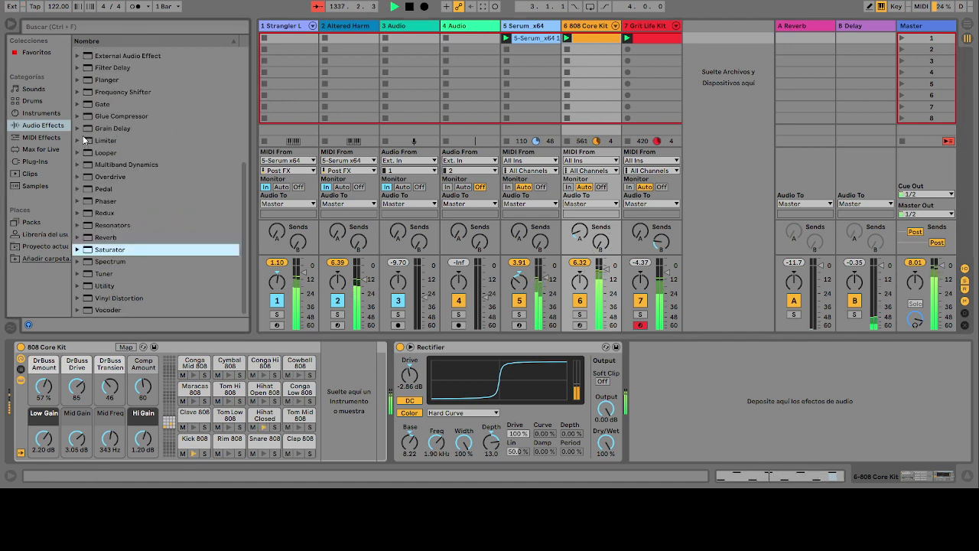
scroll(87, 163, "up", 3)
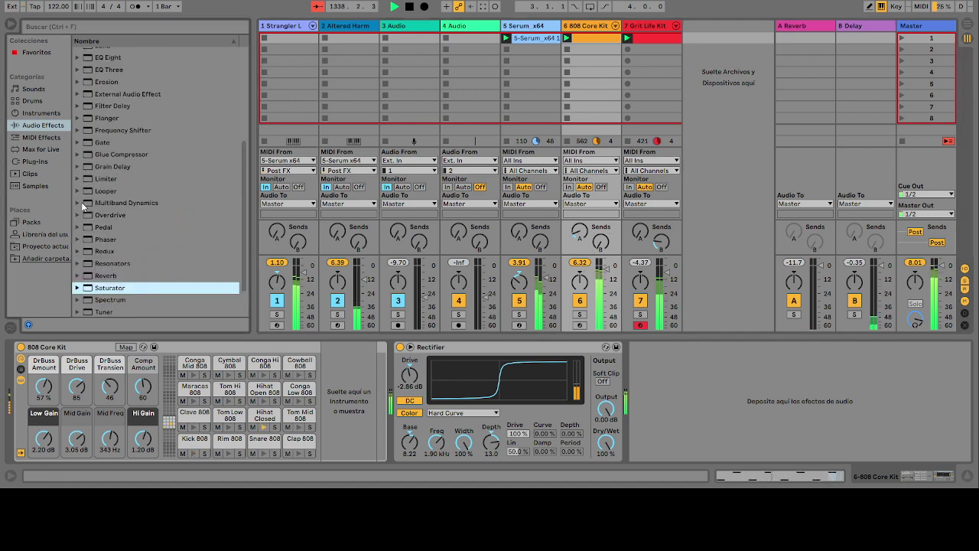
scroll(80, 153, "up", 6)
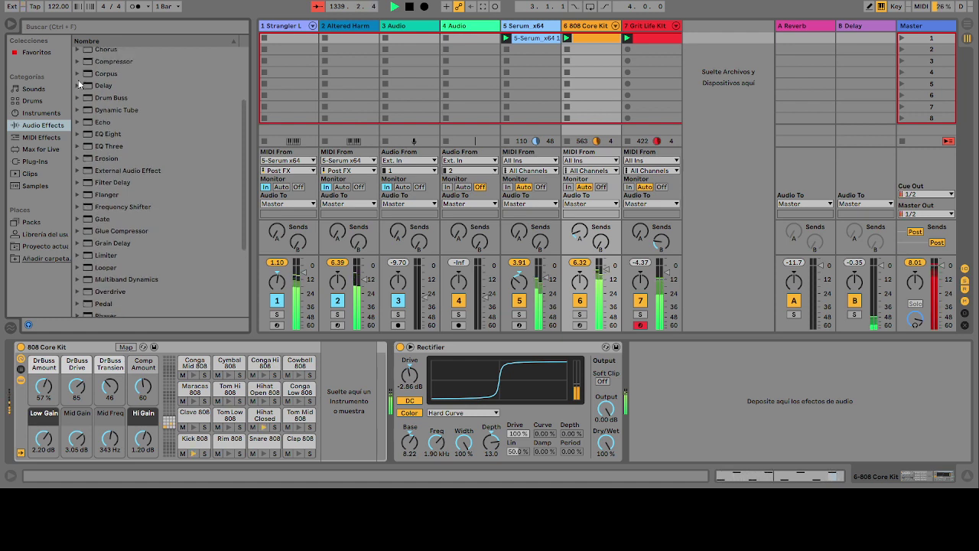
left_click(77, 85)
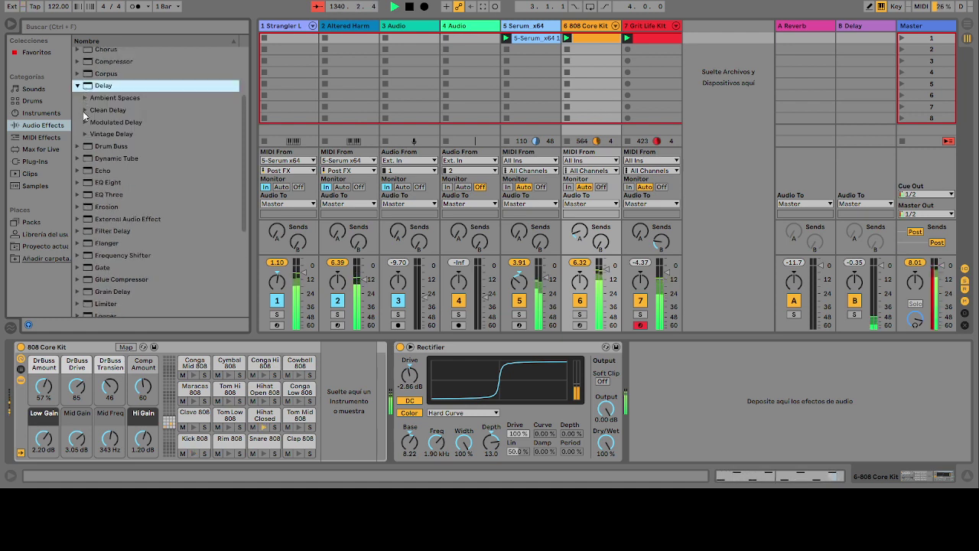
left_click(83, 110)
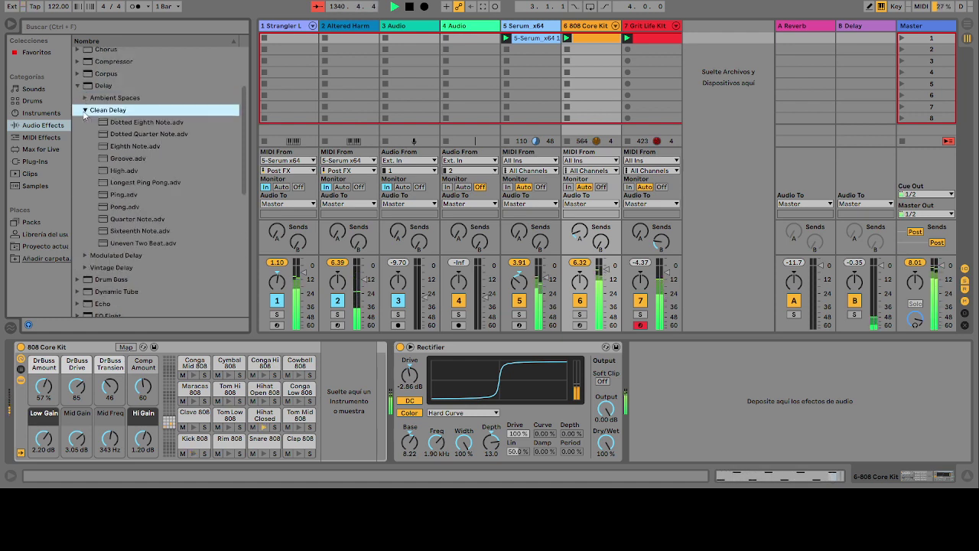
left_click(122, 172)
left_click(116, 150)
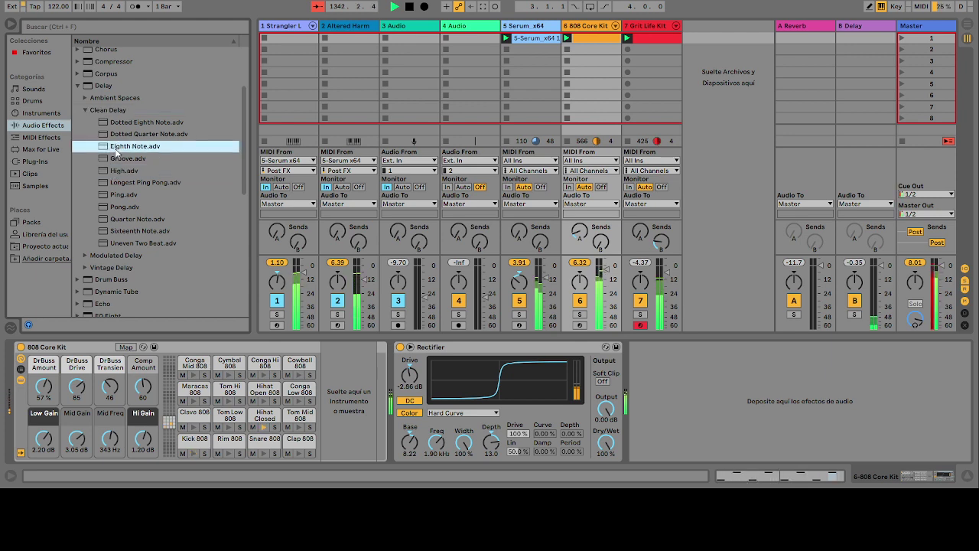
left_click_drag(117, 152, 706, 374)
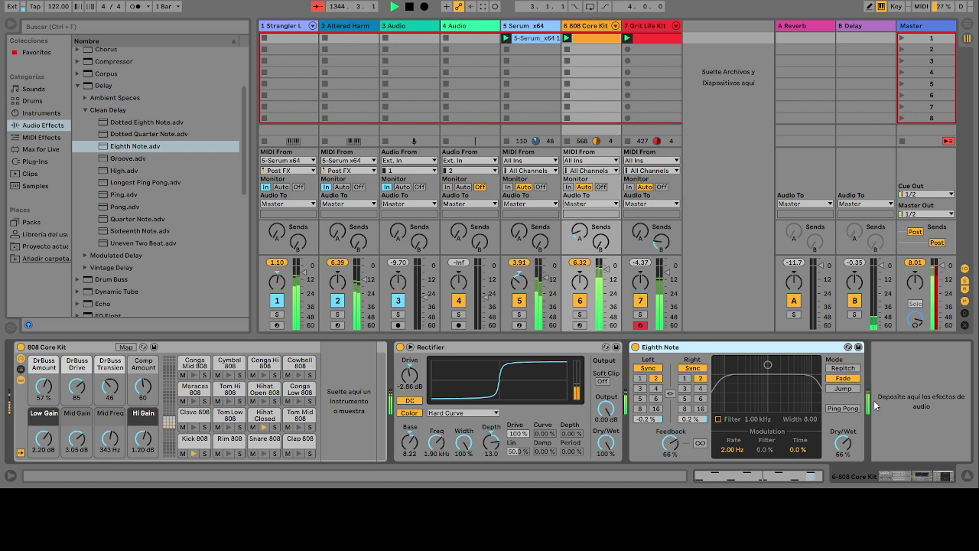
Step: Set the Eighth Note delay's Feedback to 21 % and the Rectifier's Drive to 3.43 dB
left_click_drag(672, 442, 670, 451)
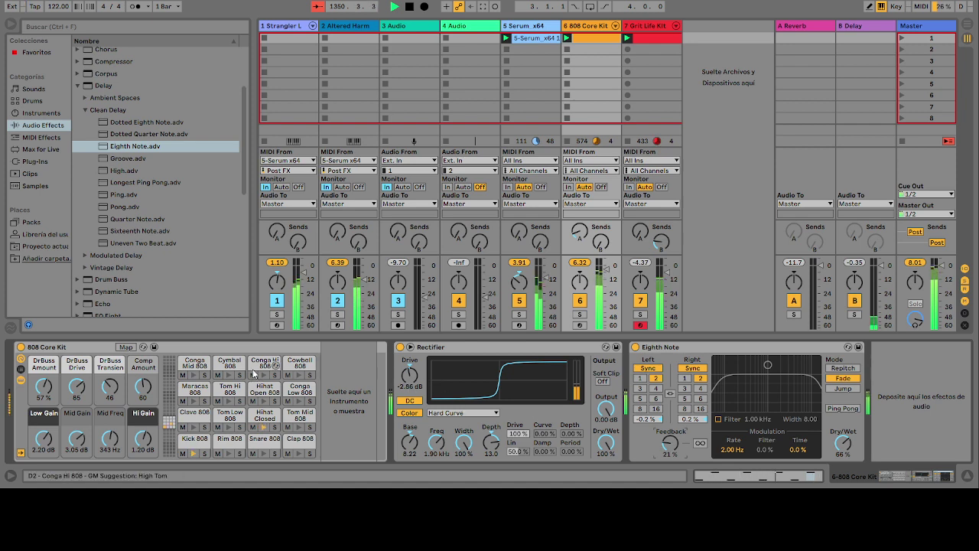
left_click_drag(410, 374, 410, 354)
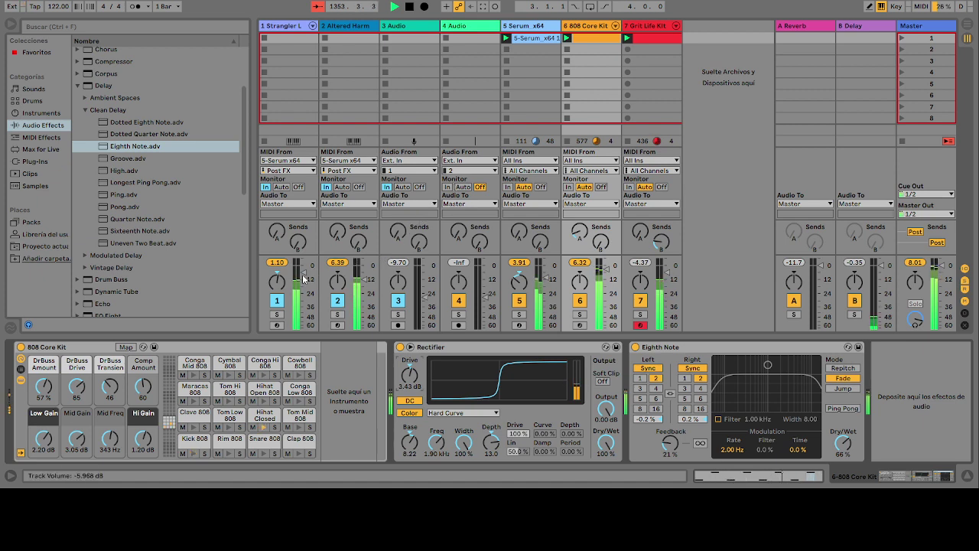
Step: Pull the Strangler track's volume all the way down and open the Serum track's clip for note editing
left_click_drag(303, 273, 304, 326)
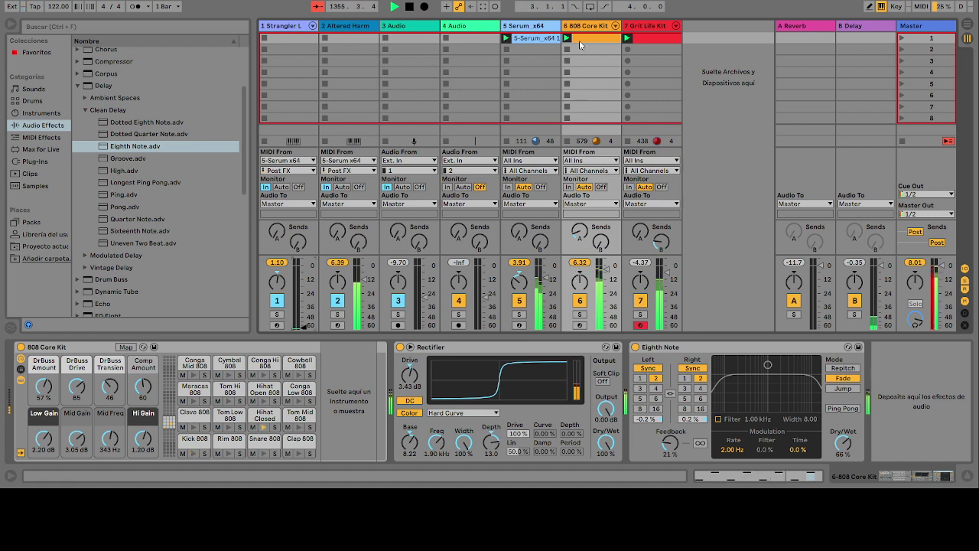
left_click(539, 29)
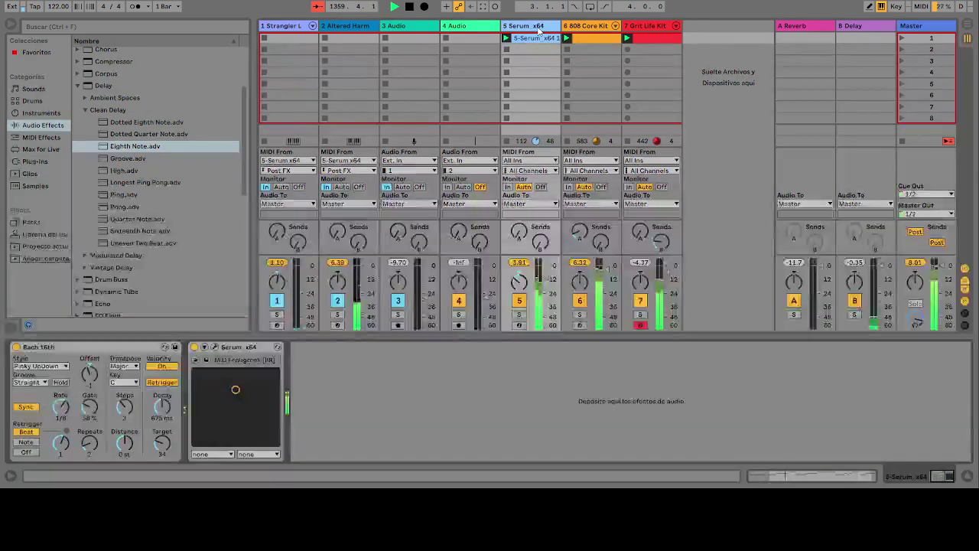
left_click(533, 41)
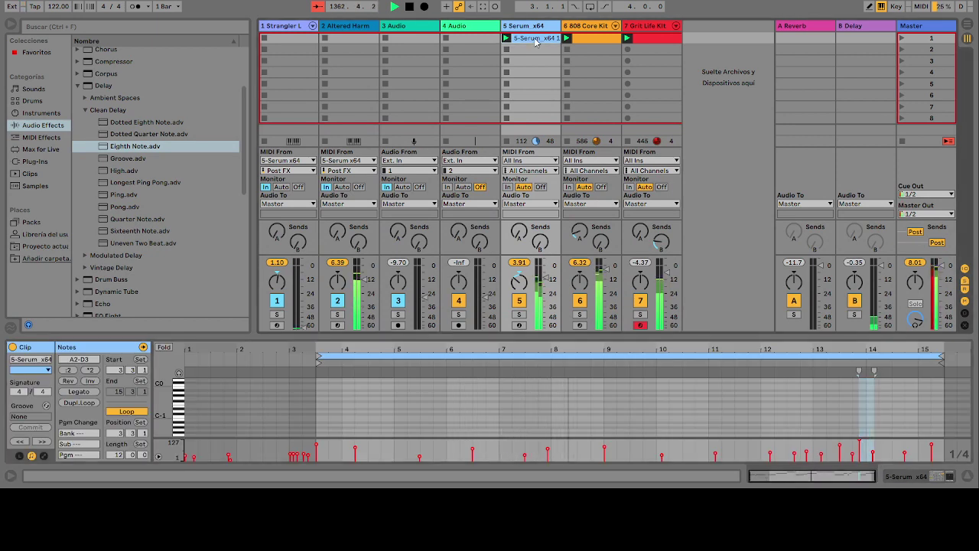
Step: Add the Drum Buss preset Punchy Driven after the Eighth Note delay on the 808 Core Kit track and set its Drive to 48 %
left_click(525, 25)
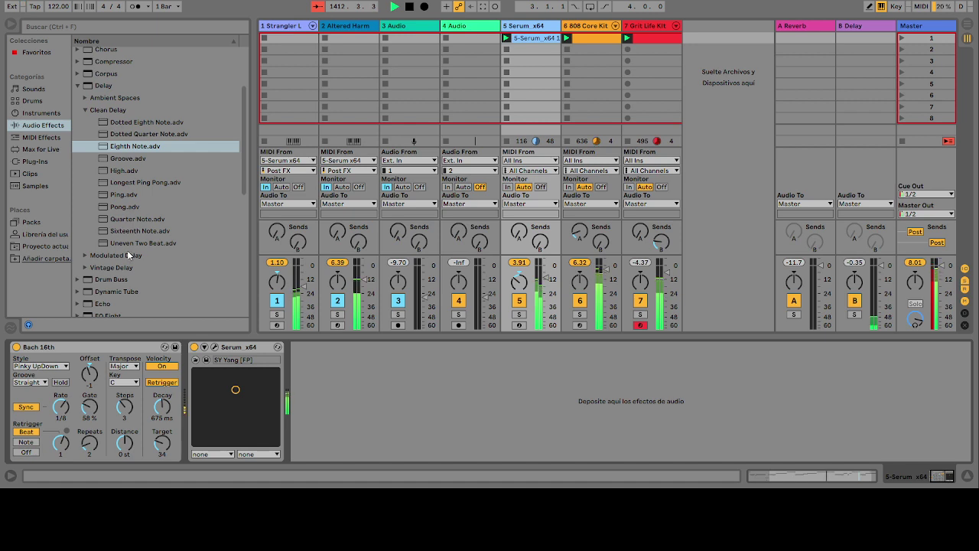
left_click(79, 280)
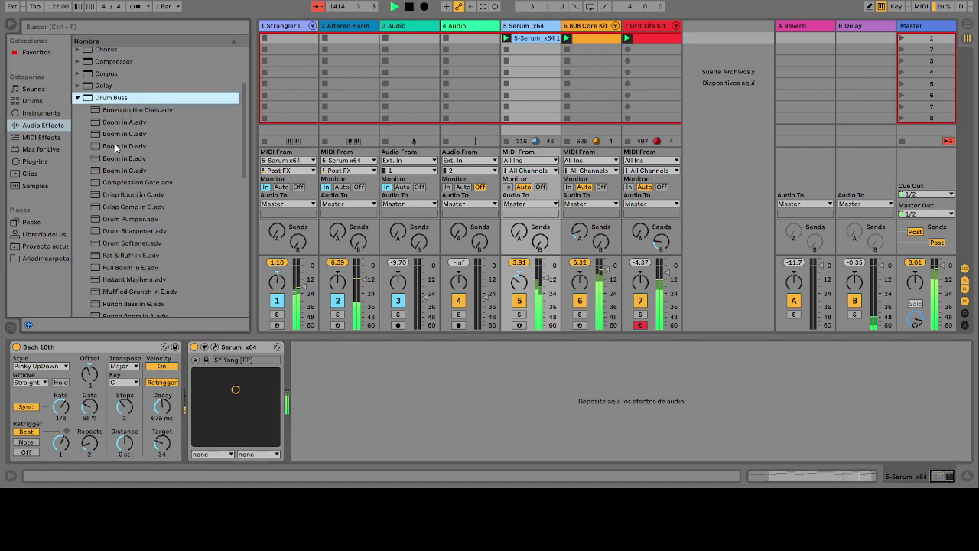
scroll(128, 219, "down", 3)
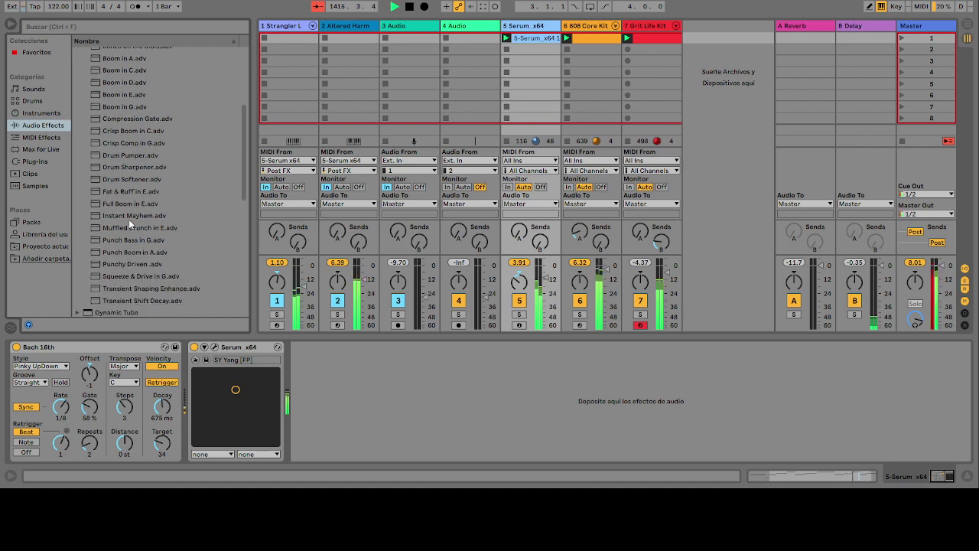
scroll(132, 293, "down", 2)
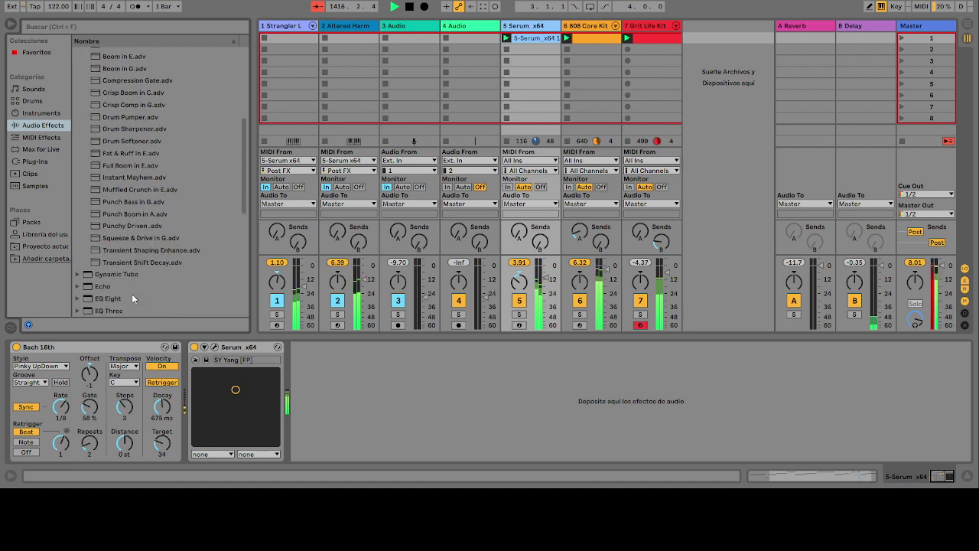
left_click(116, 228)
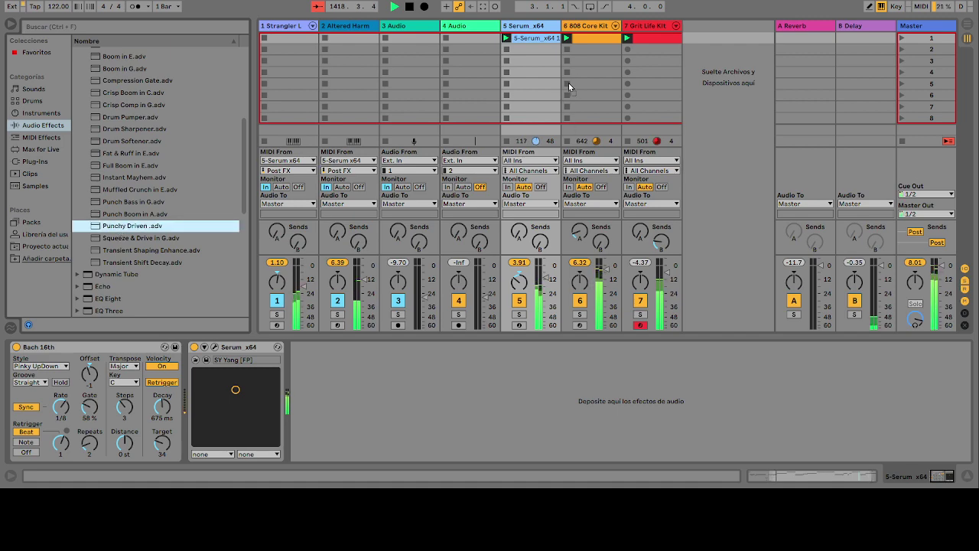
left_click(587, 27)
key("Return")
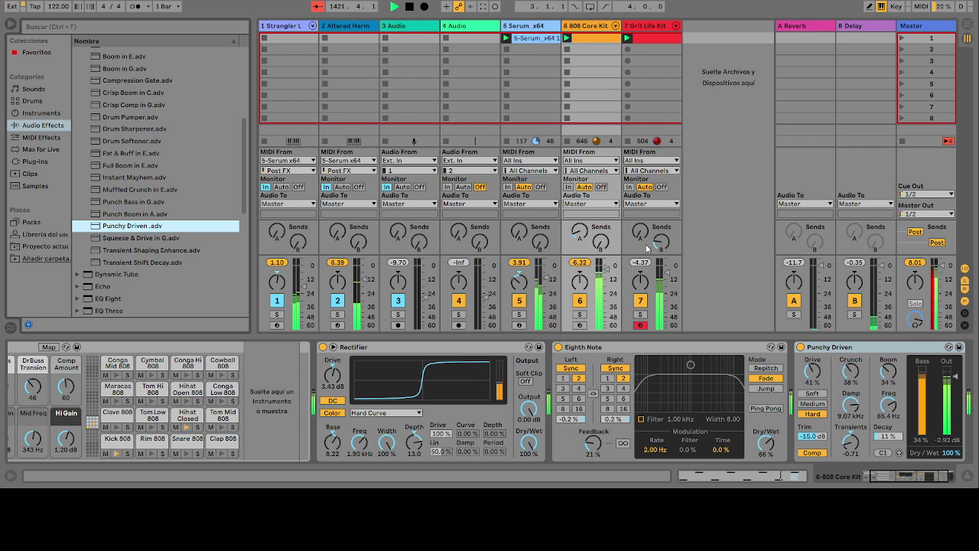
left_click_drag(812, 370, 812, 360)
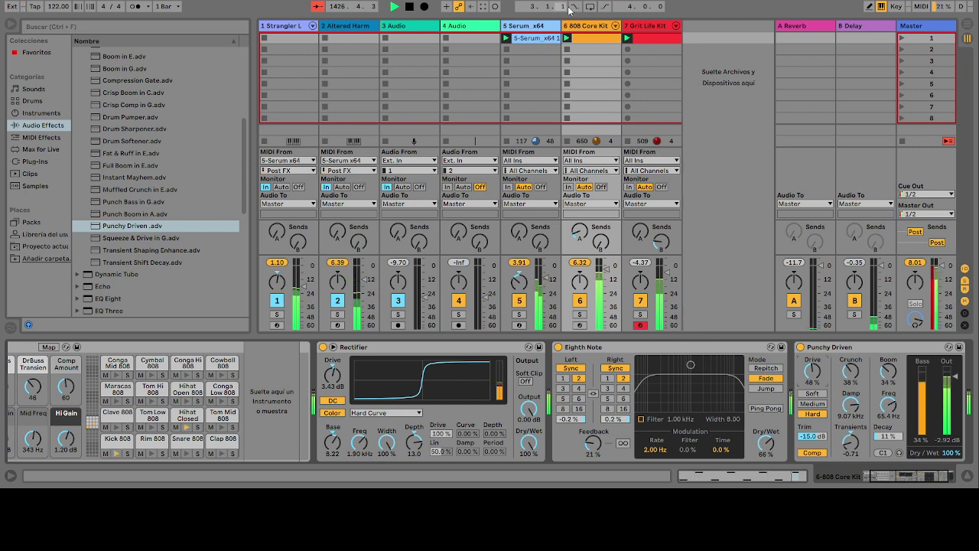
Step: In the 808 clip, lower the velocities of the kicks on 1.2 and 1.4 (to 56) and the closed hi-hats at 1.2.3 (to 63) and 1.4.3
left_click(600, 39)
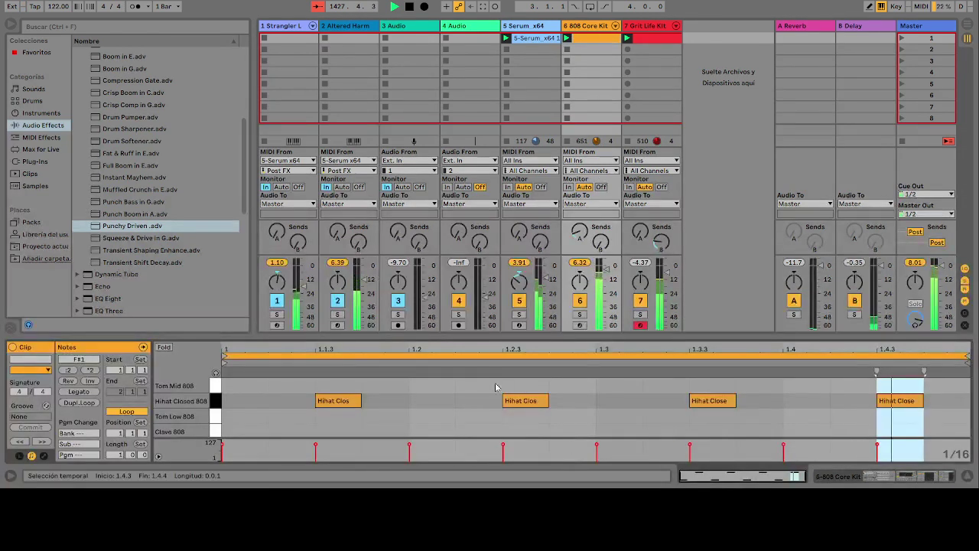
scroll(339, 419, "down", 3)
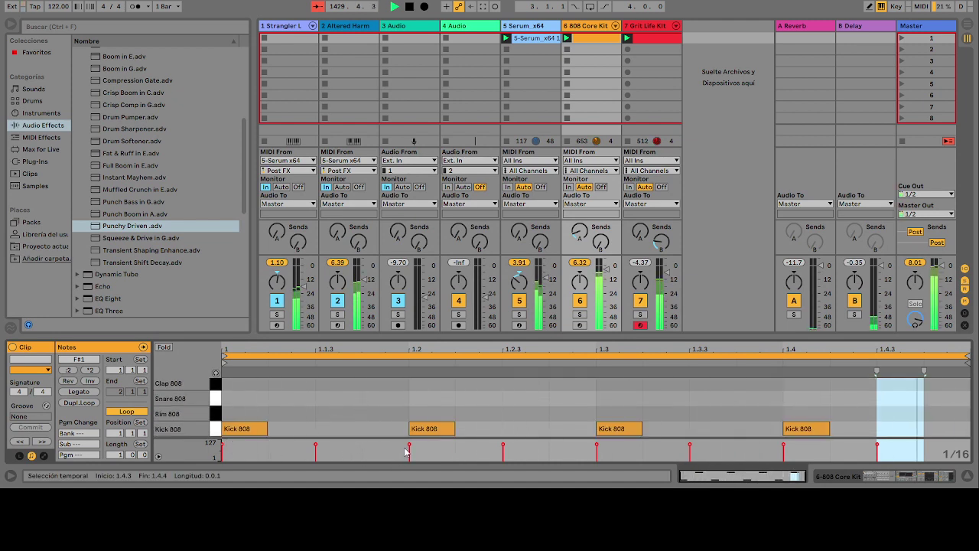
left_click_drag(409, 444, 410, 449)
left_click(783, 455)
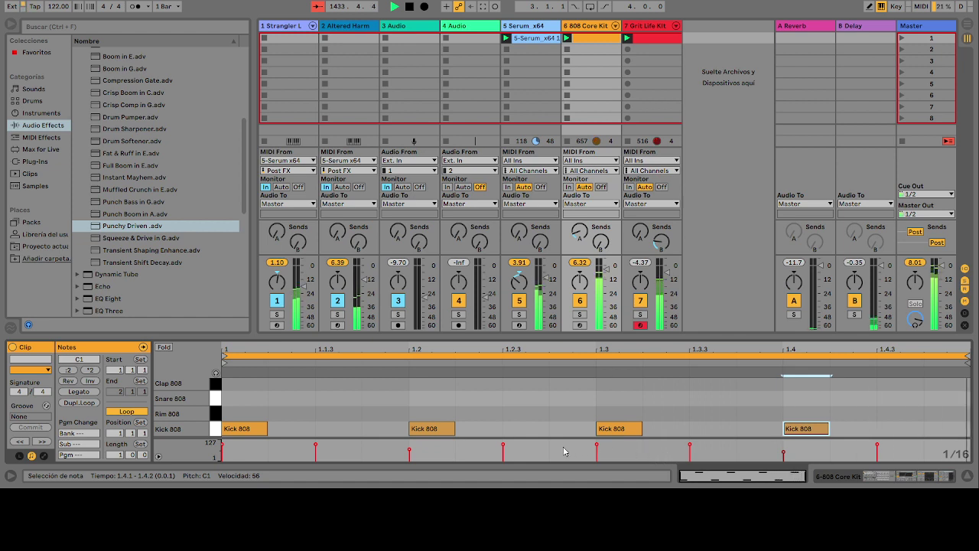
left_click(507, 374)
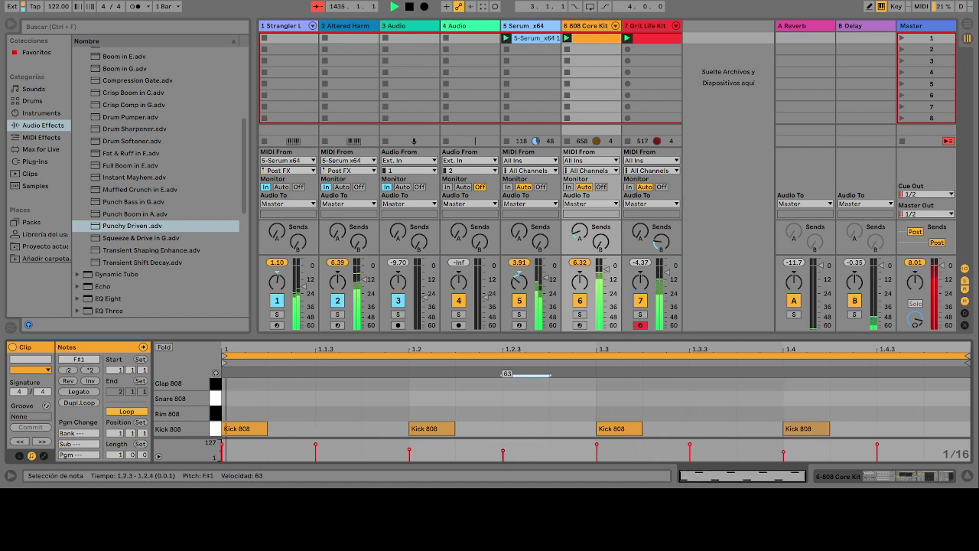
left_click(895, 374)
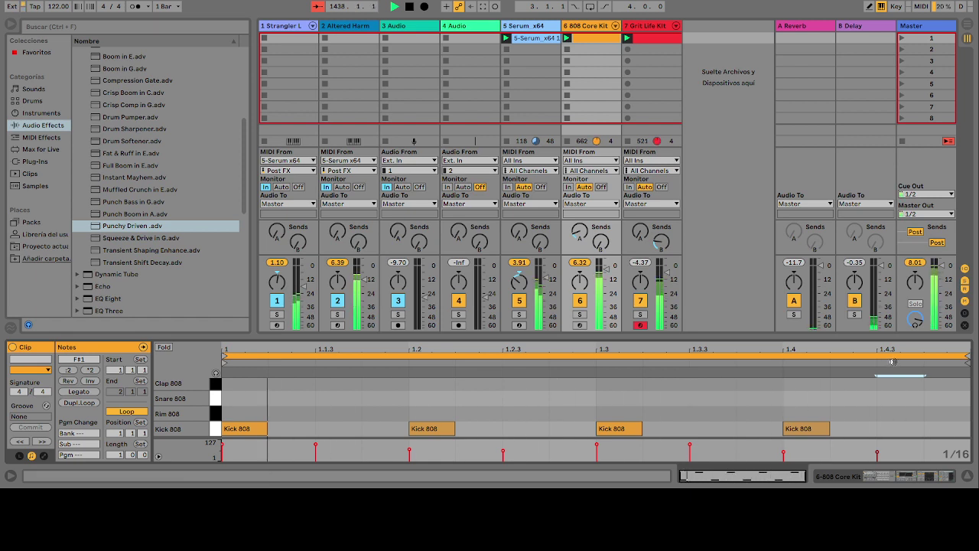
Step: Duplicate the 808 Core Kit clip into the second scene slot and launch the copy
key("ctrl+d")
left_click(603, 50)
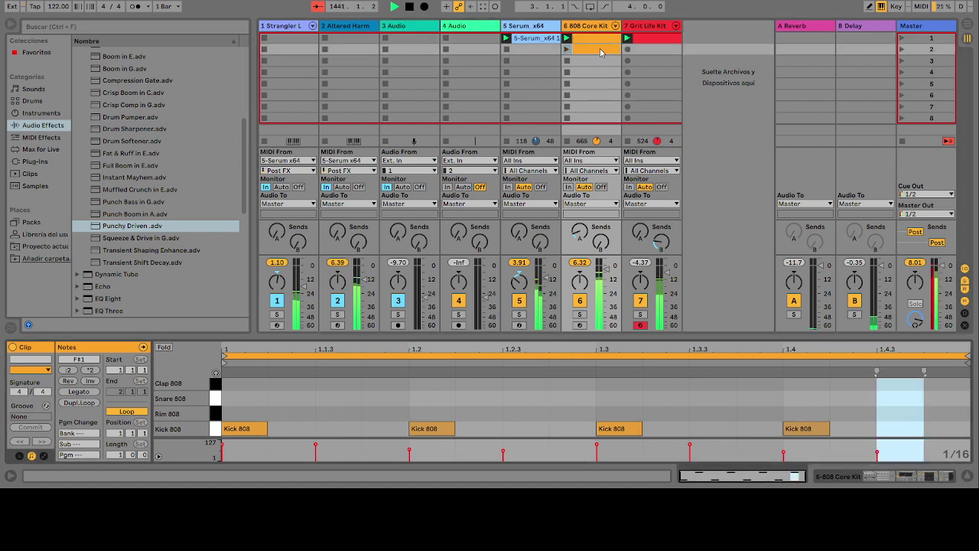
left_click(567, 49)
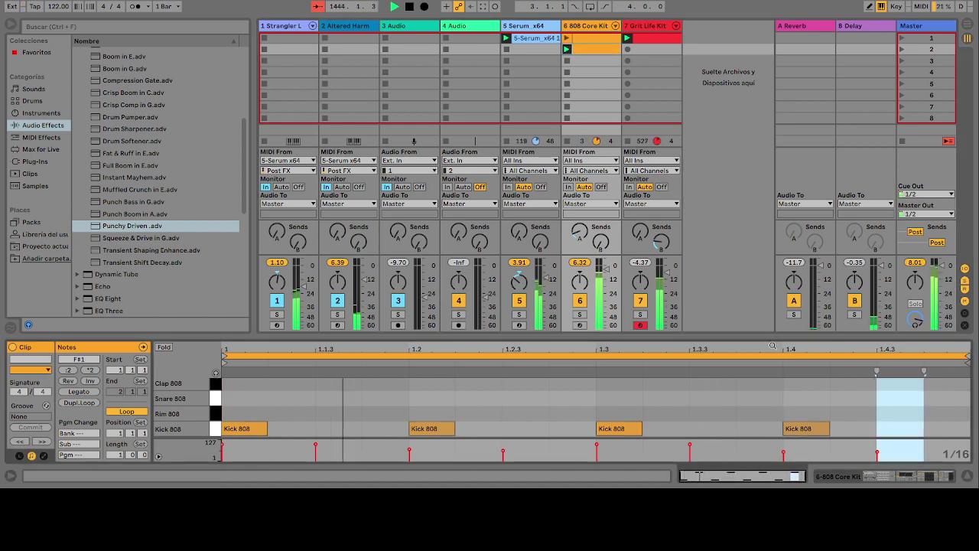
Step: Enlarge the note editor and extend the duplicated 808 clip's loop to two bars
left_click_drag(633, 337, 633, 279)
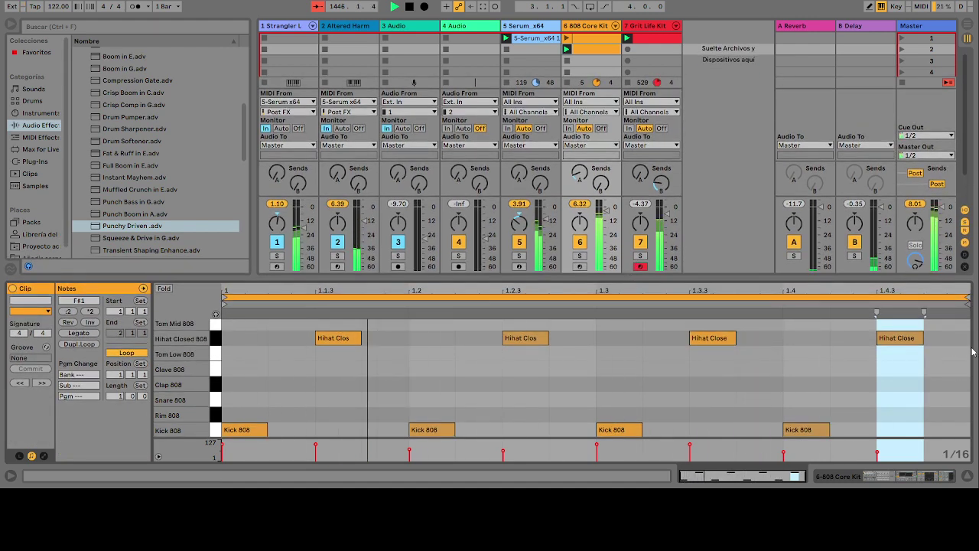
left_click_drag(967, 300, 944, 310)
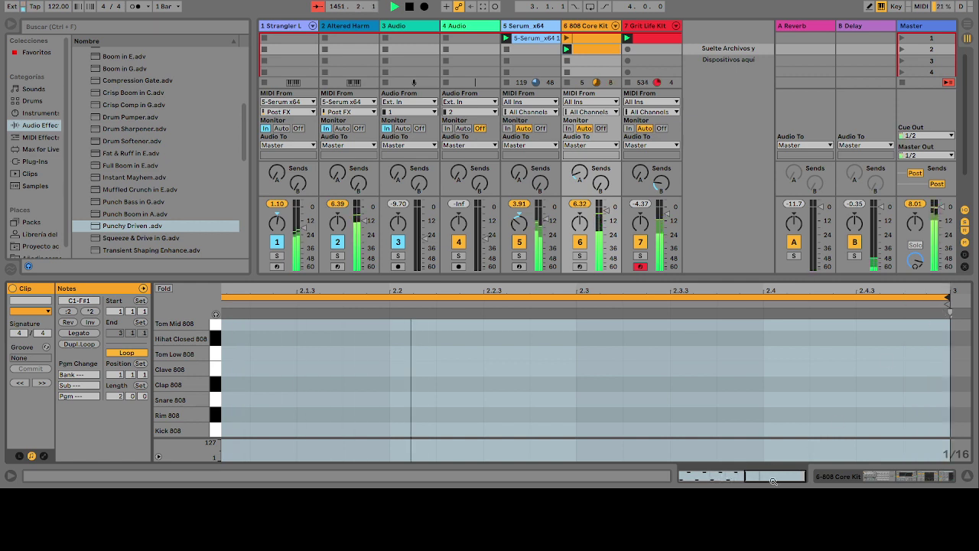
left_click_drag(554, 291, 700, 315)
mouse_move(714, 480)
left_mouse_down()
mouse_move(714, 491)
mouse_move(713, 479)
left_mouse_up()
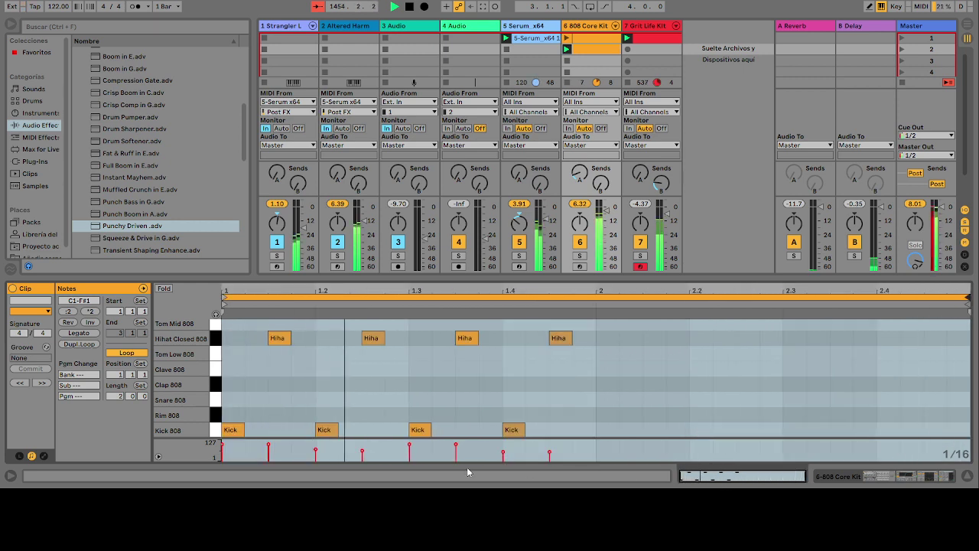
Step: Add off-beat kicks at 2.1.3, 2.2.3, 2.3.3 and 2.4.3, and shift the first bar's kicks to 1.1.3, 1.2.3, 1.3.3 and 1.4.3
left_click(650, 432)
double_click(652, 430)
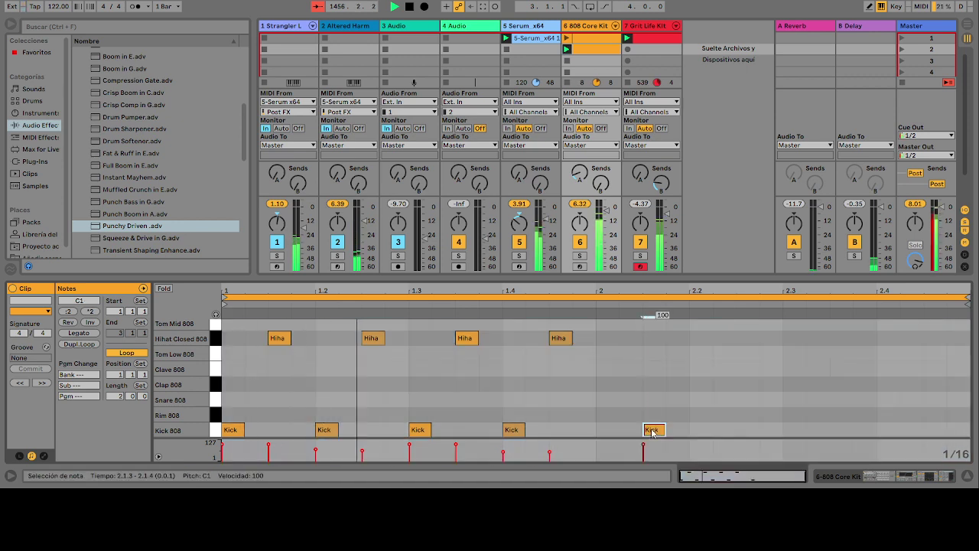
left_click(747, 431)
double_click(746, 431)
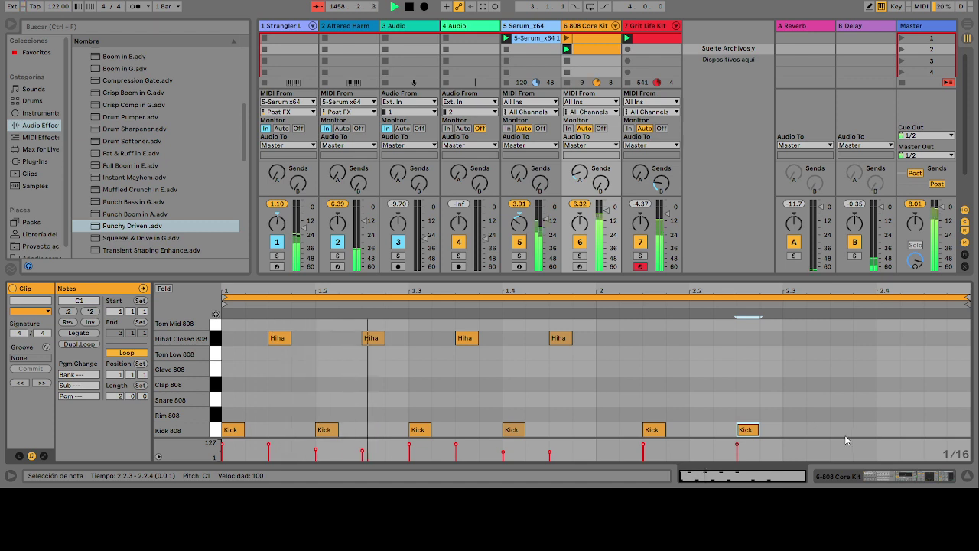
double_click(839, 430)
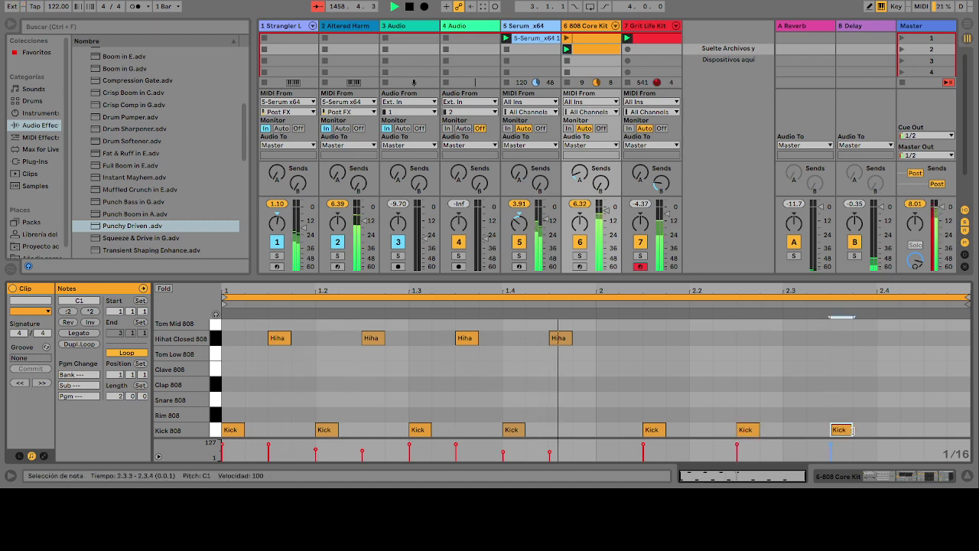
double_click(930, 430)
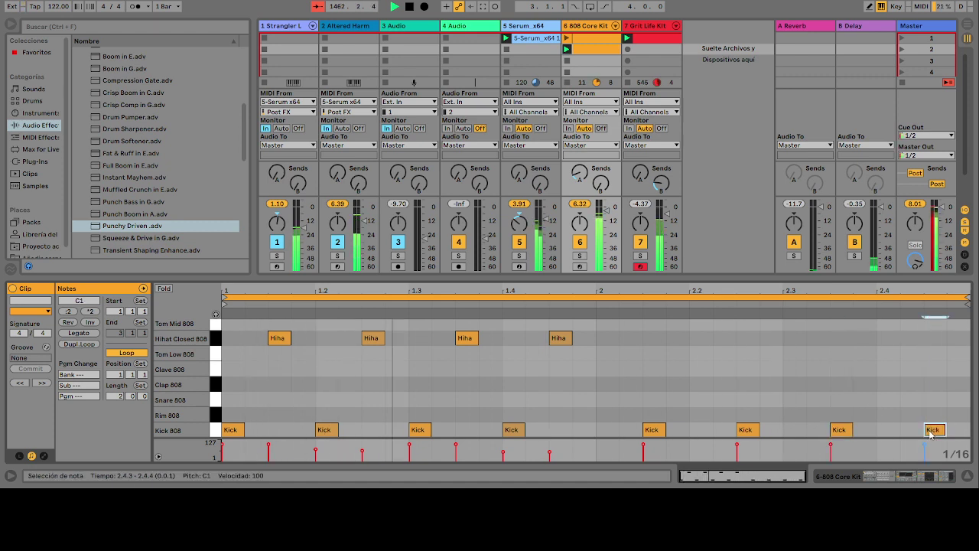
double_click(278, 429)
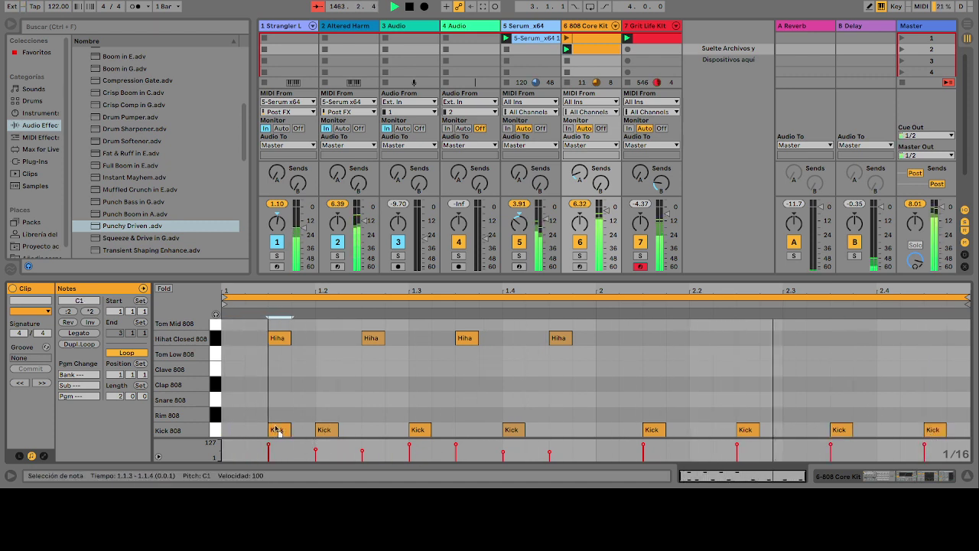
left_click_drag(328, 430, 566, 436)
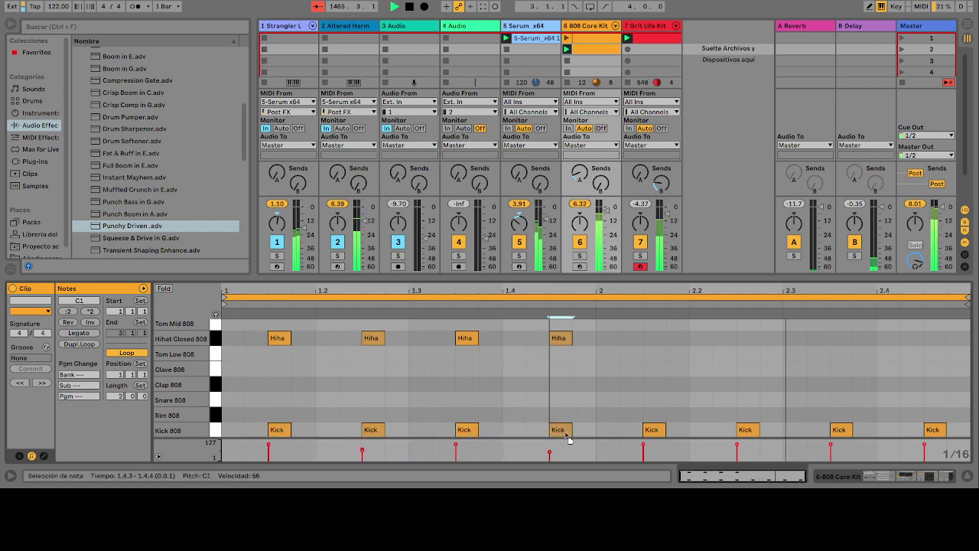
Step: Move the first bar's closed hi-hats onto its four beats and add closed hi-hats on beats 2.1, 2.2, 2.3 and 2.4
left_click_drag(279, 339, 234, 341)
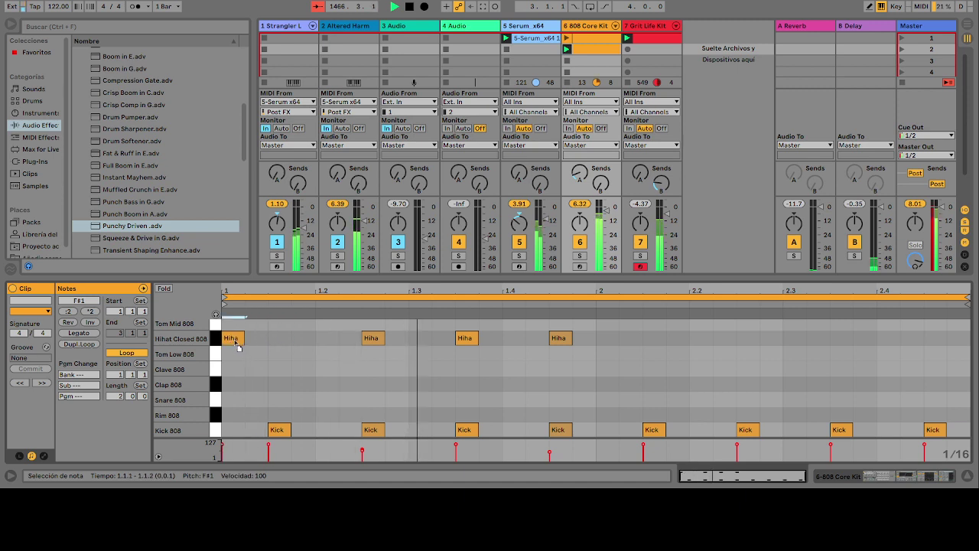
left_click_drag(363, 341, 328, 344)
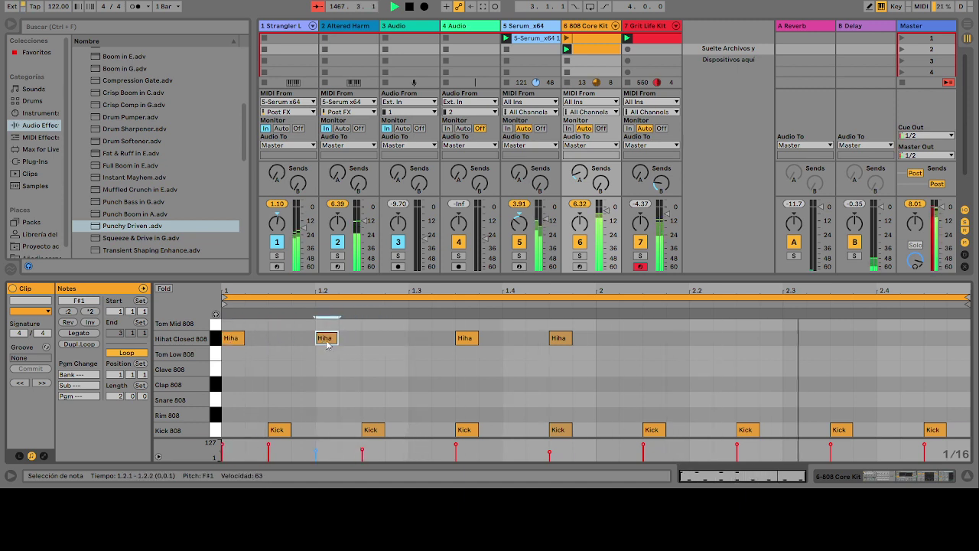
left_click_drag(468, 340, 421, 341)
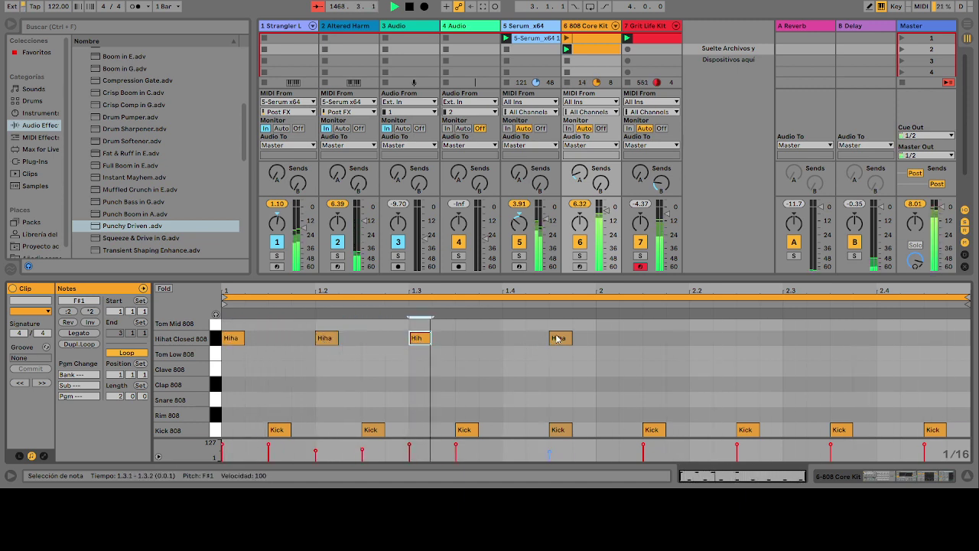
mouse_move(559, 339)
left_mouse_down()
mouse_move(486, 342)
mouse_move(511, 342)
left_mouse_up()
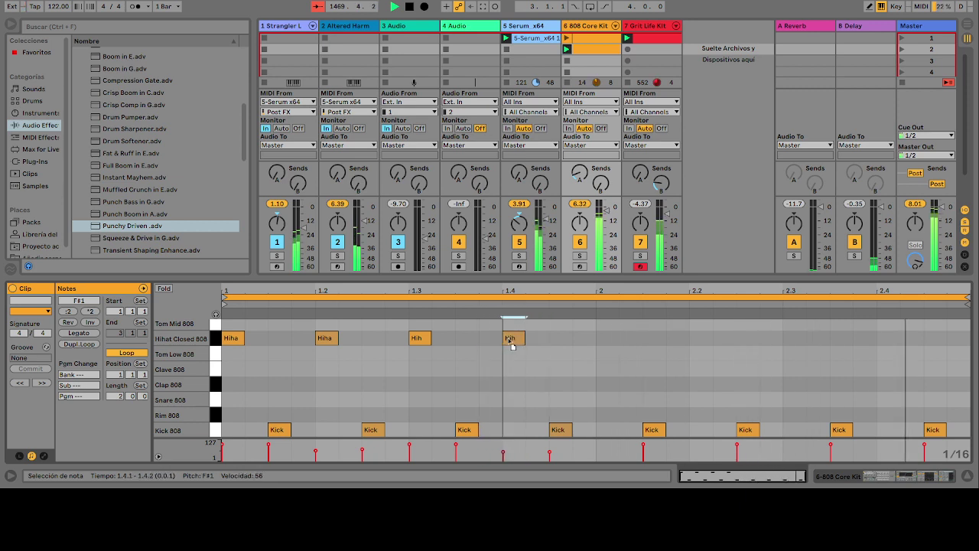
double_click(606, 338)
double_click(701, 338)
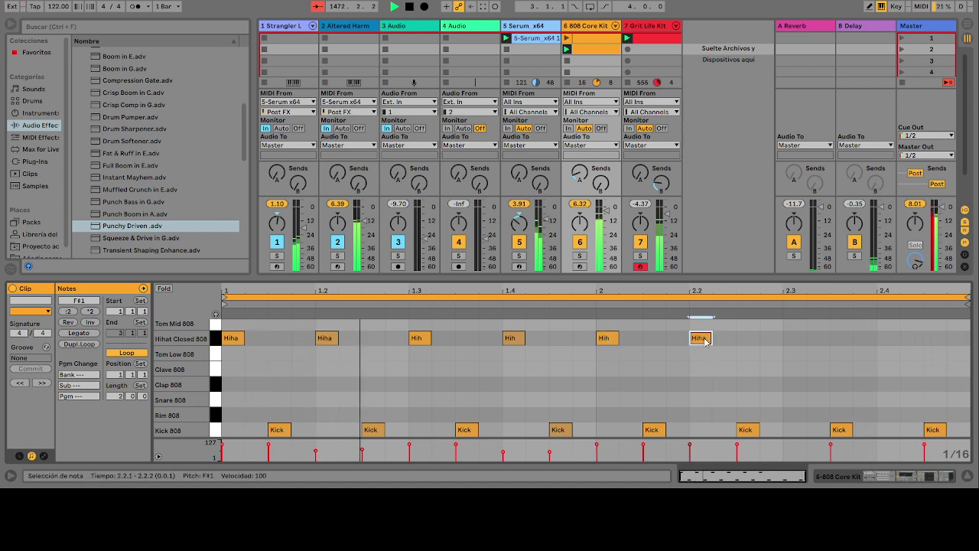
double_click(793, 338)
double_click(885, 340)
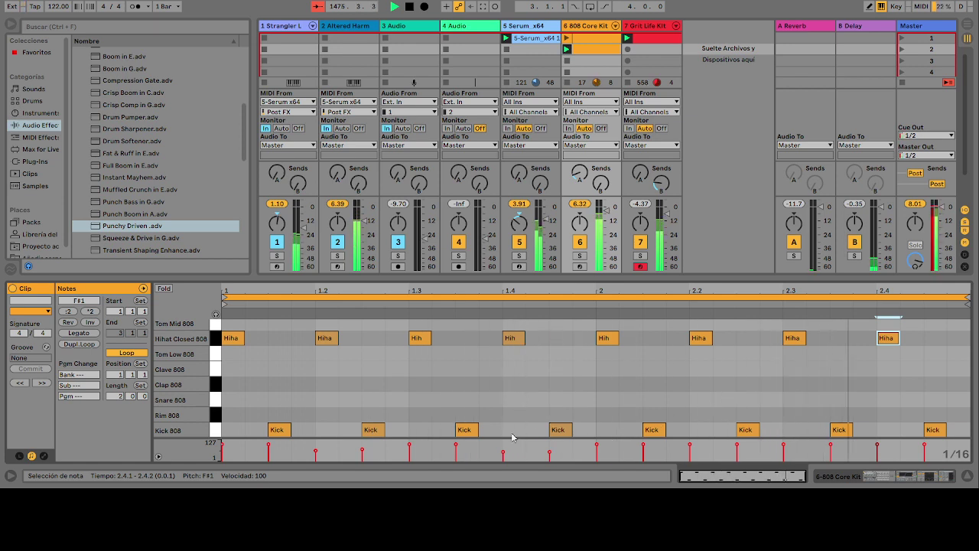
Step: Place 808 claps on beats 1.2, 1.4 and 2.2 of the duplicated clip
left_click(227, 394)
double_click(227, 387)
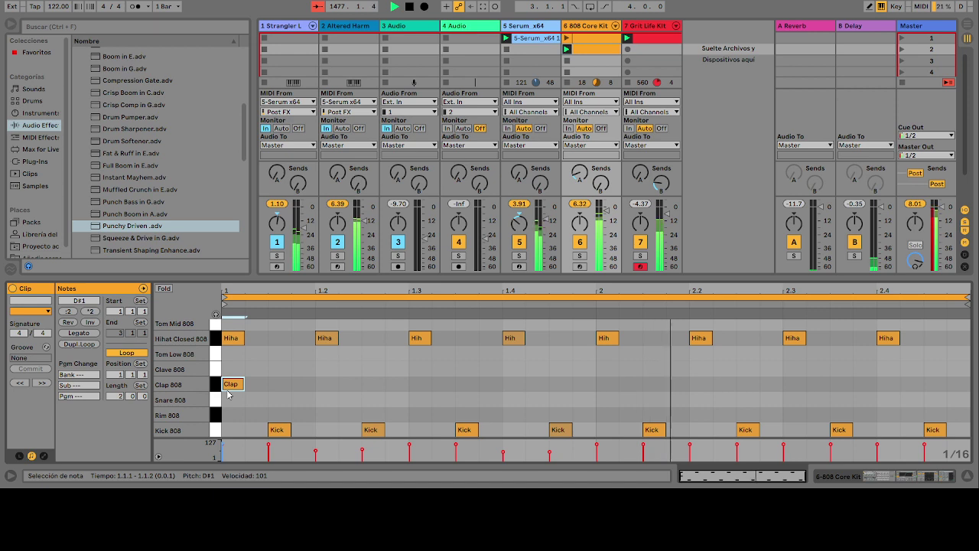
left_click(325, 391)
double_click(324, 391)
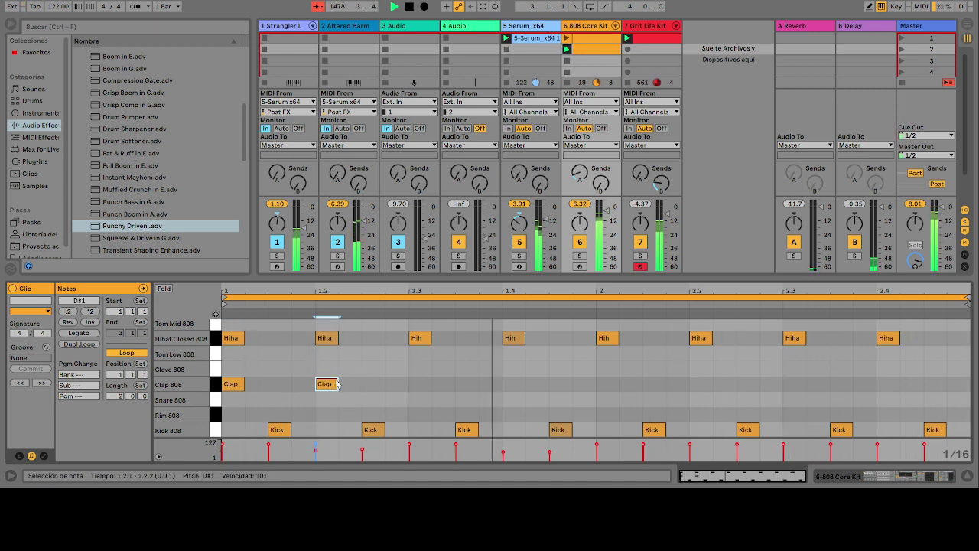
left_click_drag(345, 387, 427, 389)
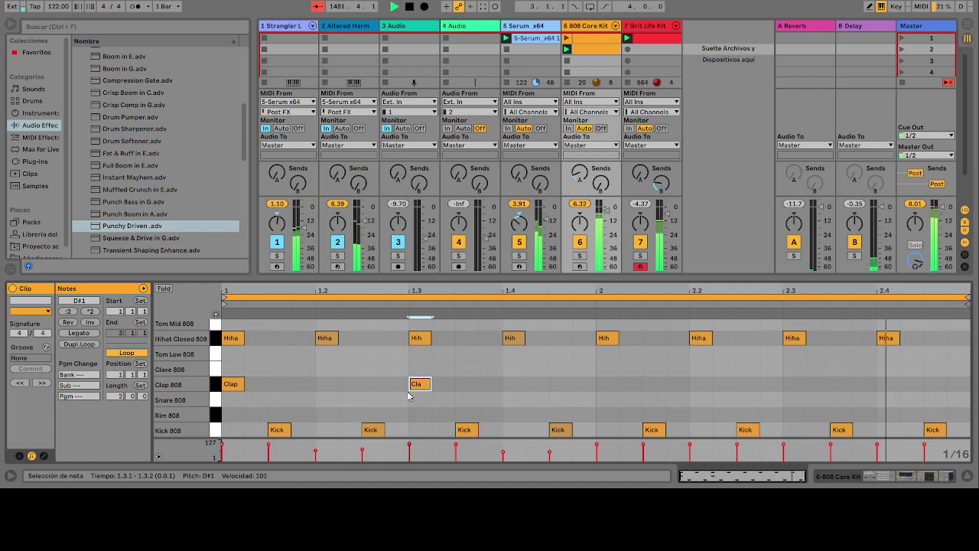
left_click_drag(232, 385, 325, 384)
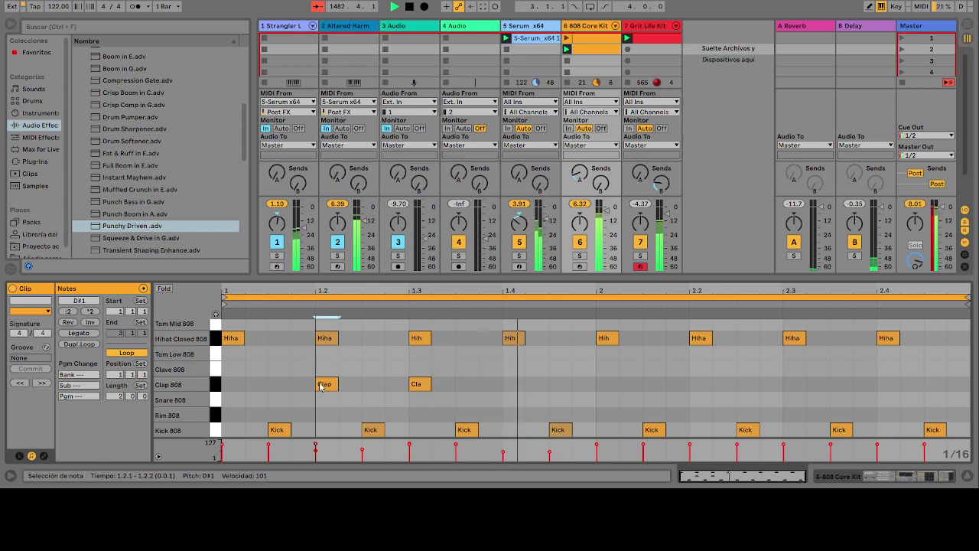
left_click_drag(411, 384, 511, 383)
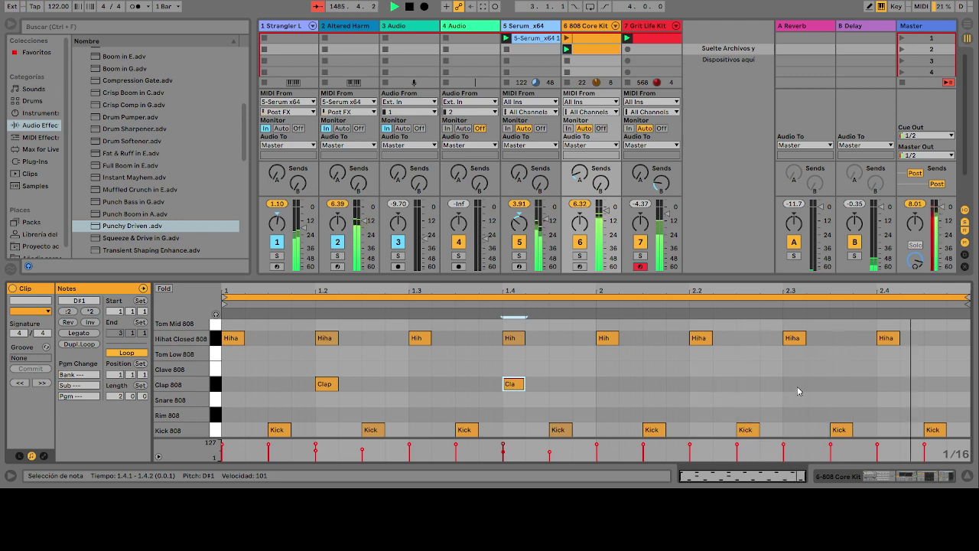
left_click(718, 390)
double_click(698, 385)
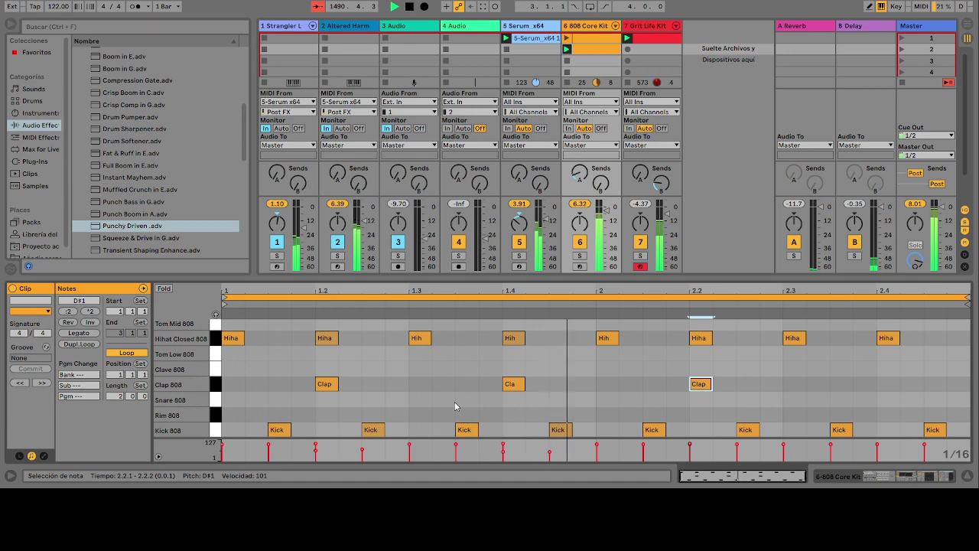
Step: Try open hi-hats at 1.1.3 and on beat 2.2 of the duplicated 808 clip
scroll(455, 406, "up", 2)
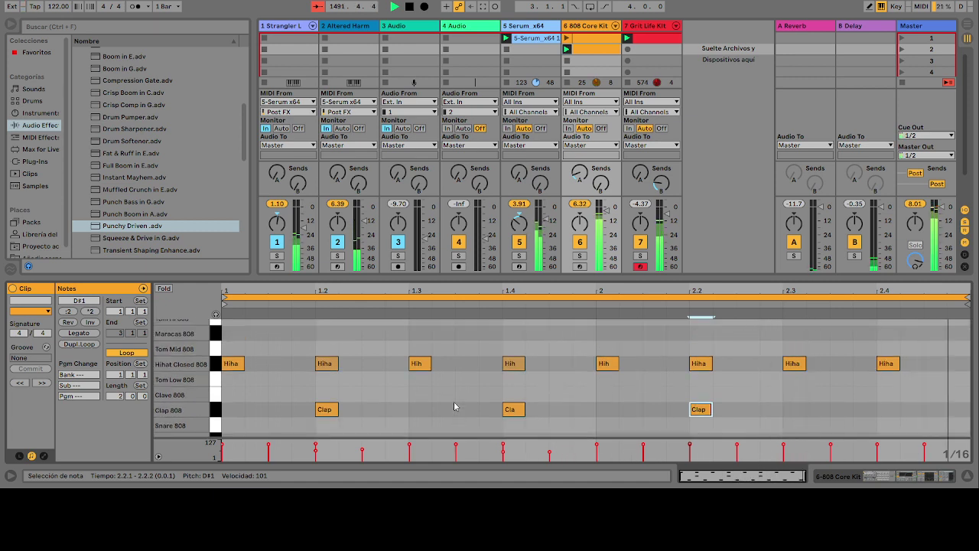
scroll(455, 406, "up", 2)
scroll(454, 406, "up", 1)
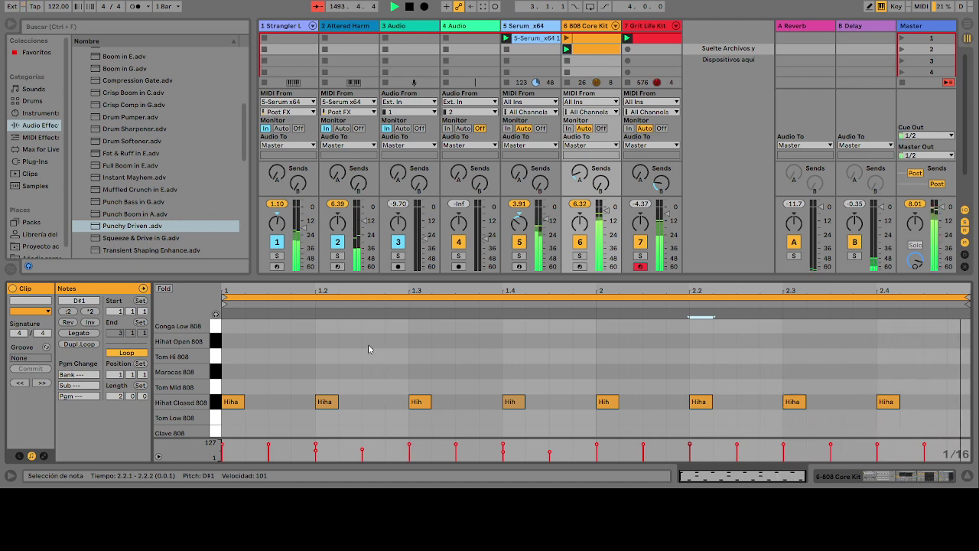
double_click(370, 345)
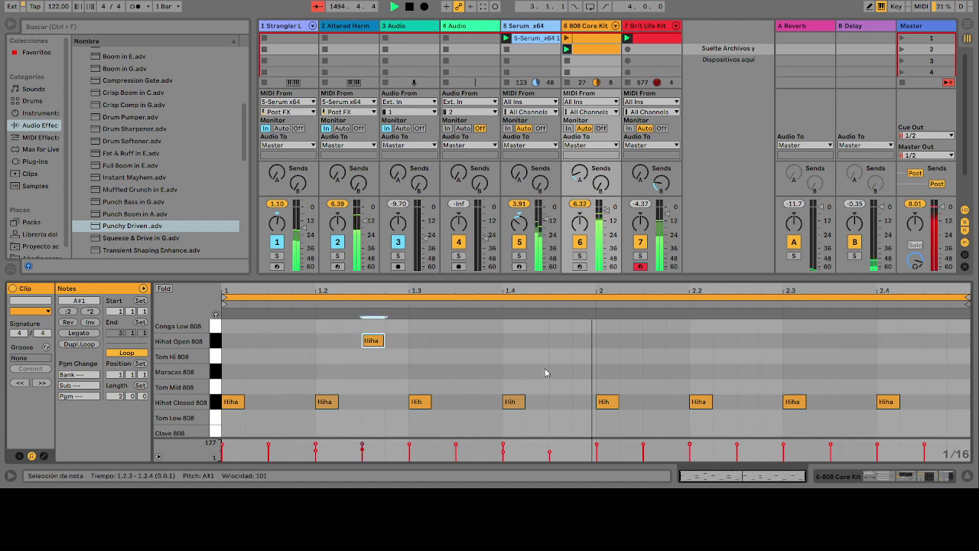
double_click(274, 341)
left_click_drag(371, 341, 708, 350)
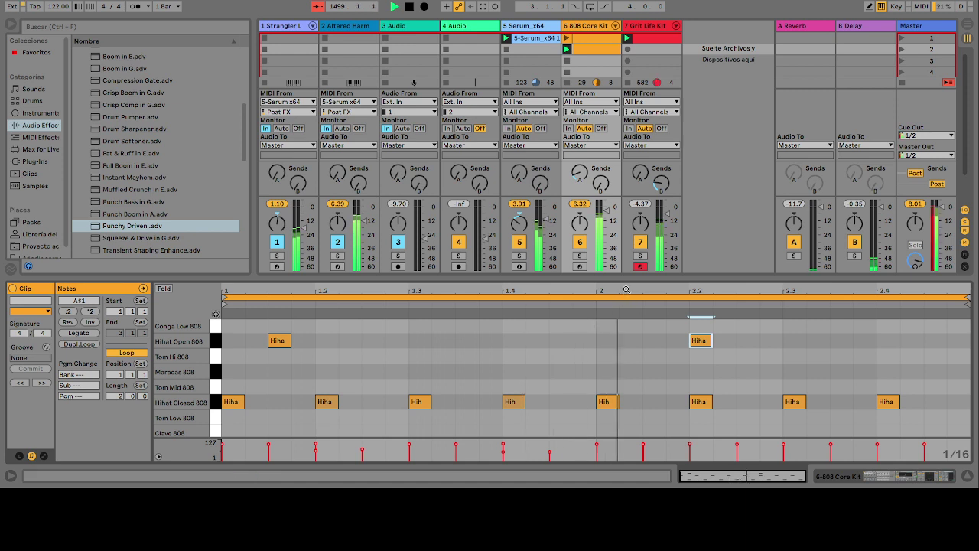
Step: Delete both open hi-hat notes from the duplicated 808 clip
left_click(277, 342)
key("Delete")
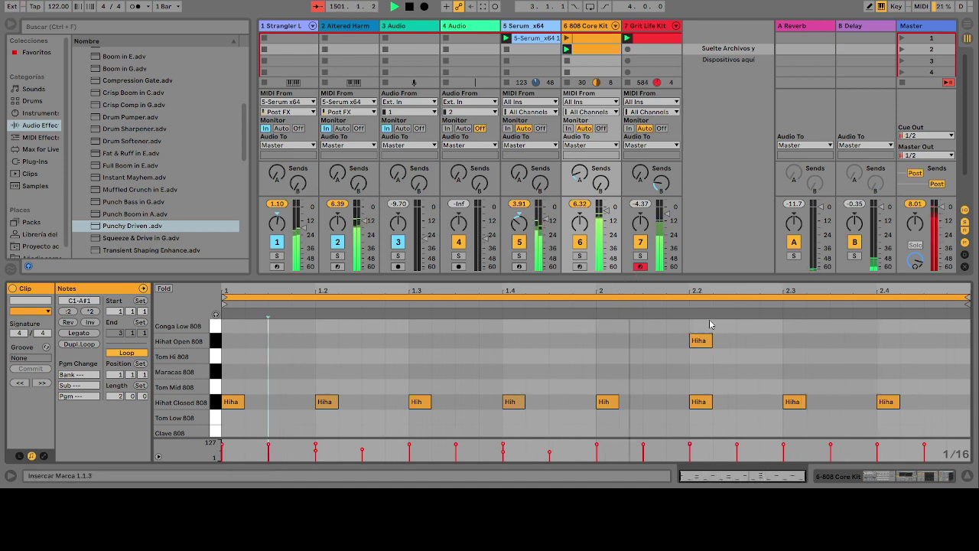
left_click(699, 341)
key("Delete")
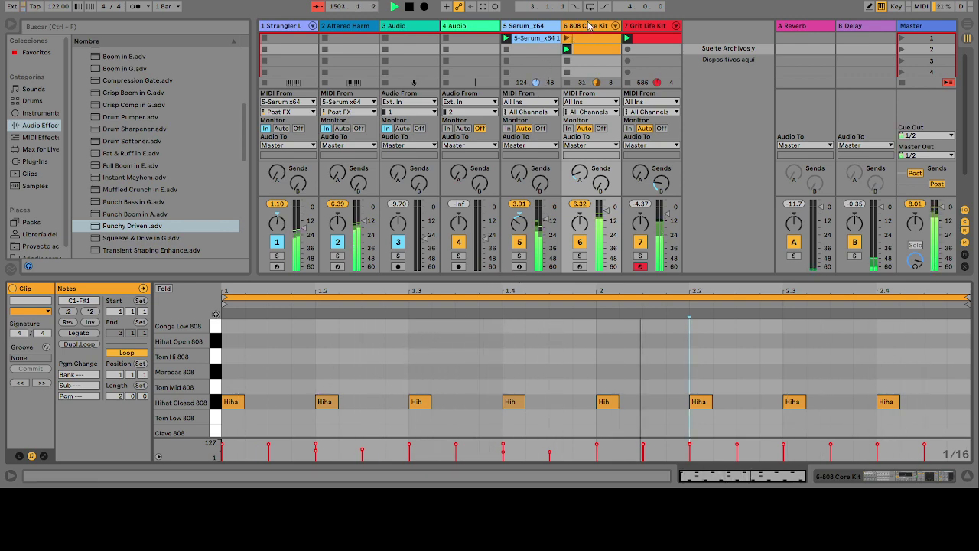
Step: Show the 808 Core Kit track's device chain and remove its Eighth Note delay and Rectifier effects
key("shift+Tab")
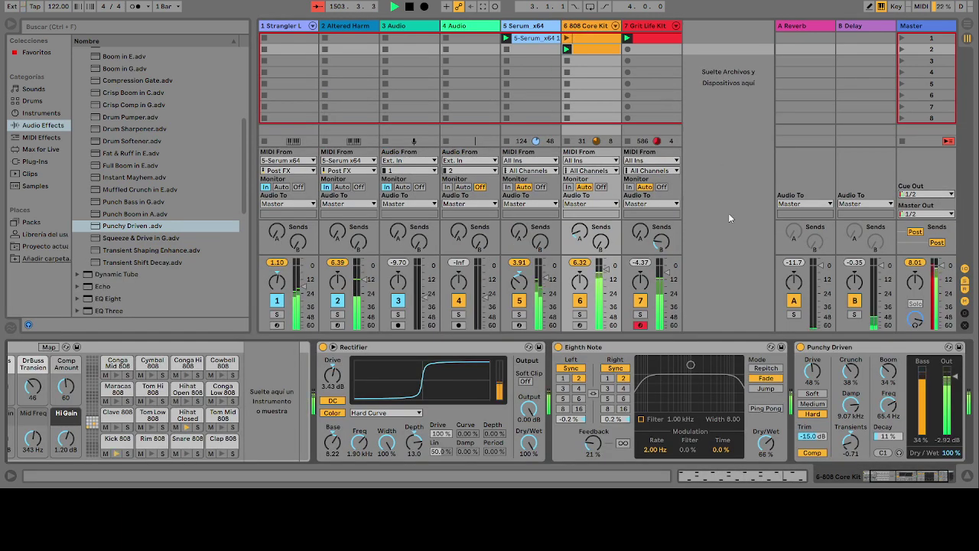
left_click(612, 349)
key("Delete")
key("Left")
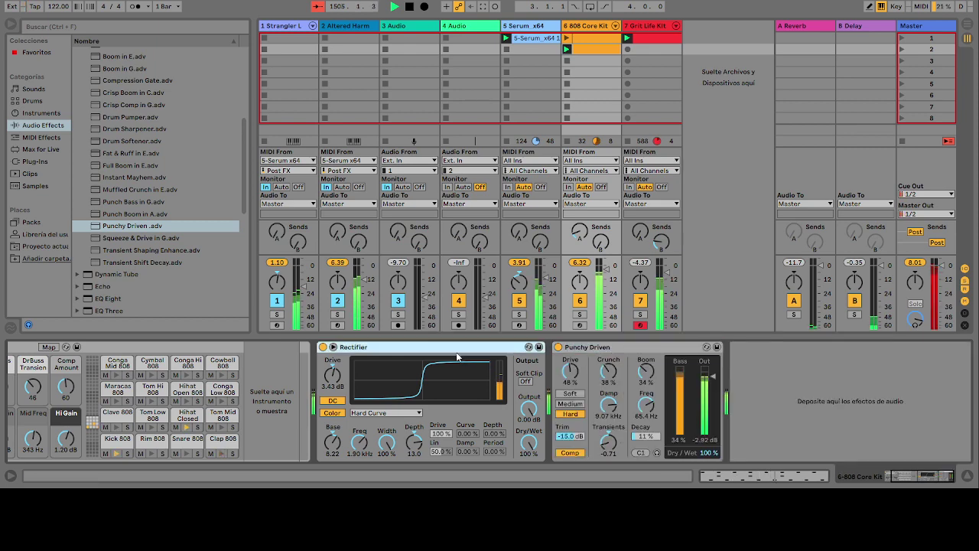
key("Delete")
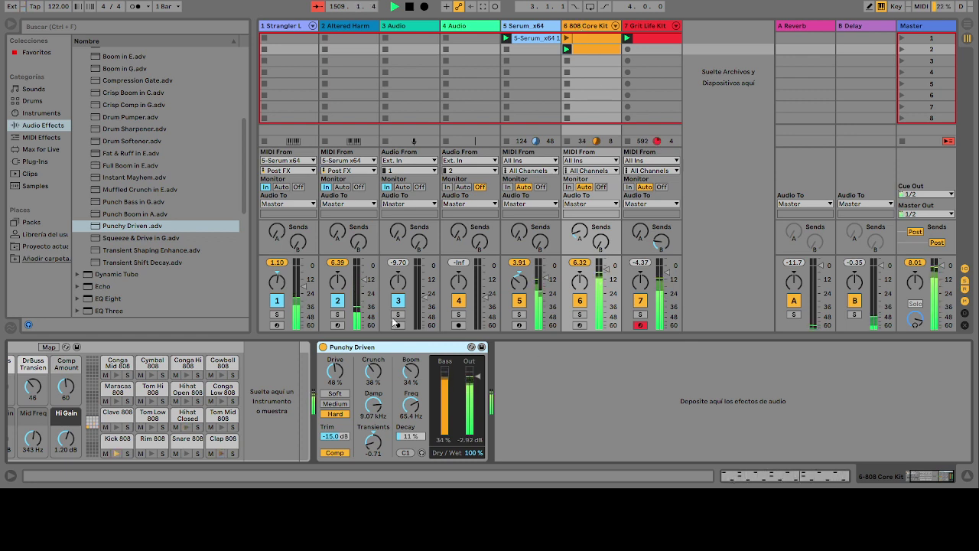
Step: Set Punchy Driven's Crunch to 53% and the 808 Core Kit's Mid Freq to 141 Hz
left_click_drag(376, 375, 377, 370)
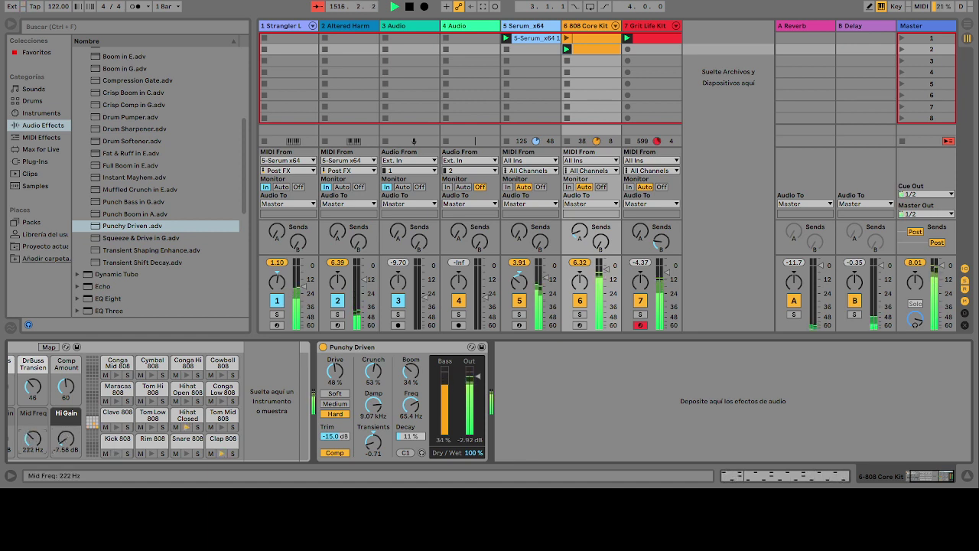
left_click_drag(33, 438, 32, 431)
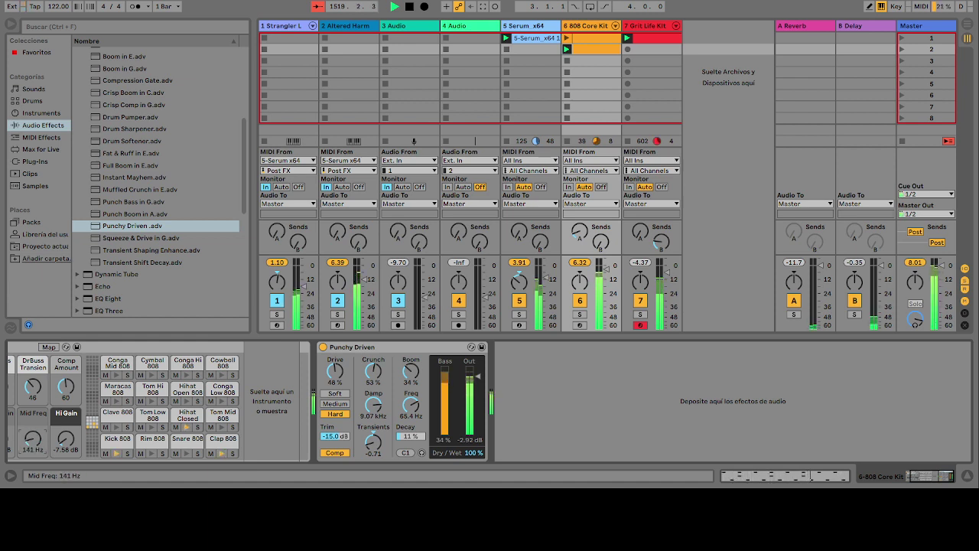
left_click(221, 350)
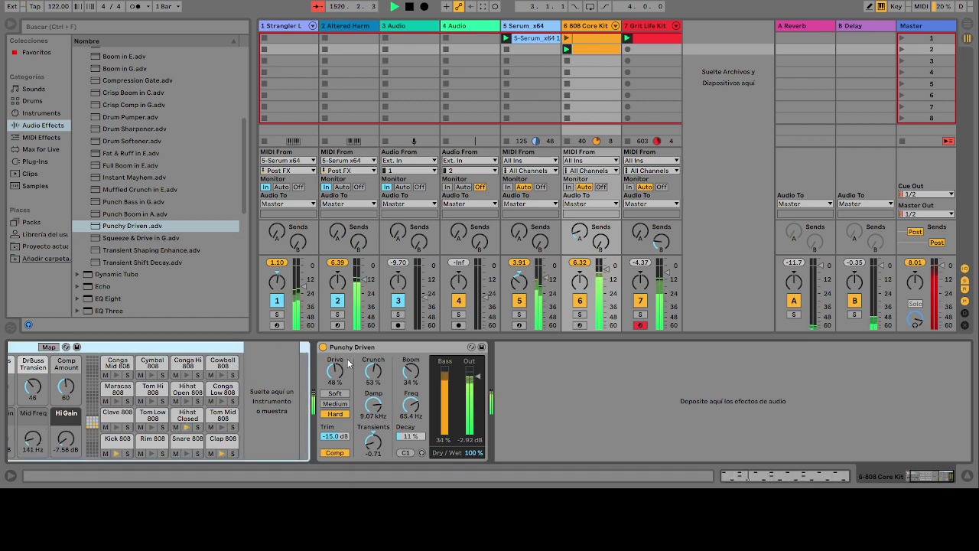
left_click(641, 389)
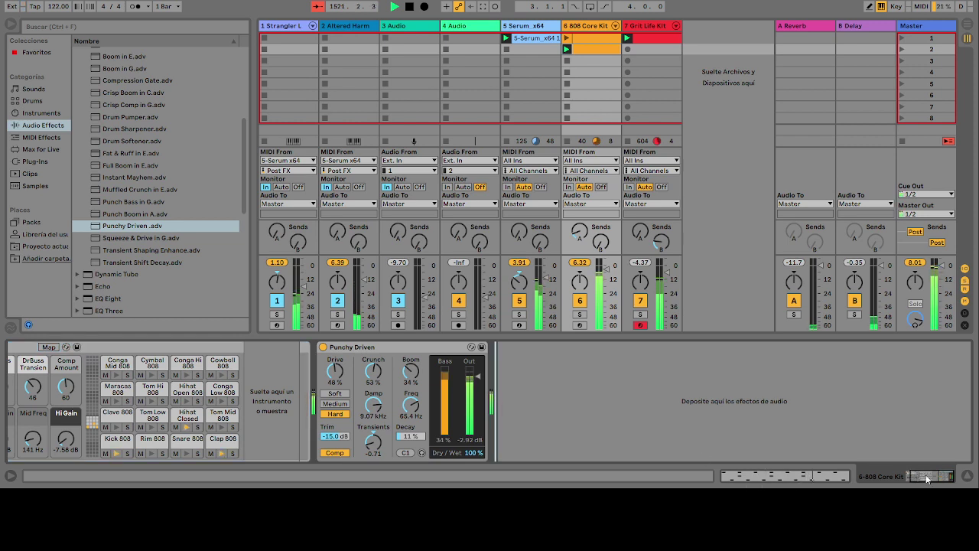
Step: Set the 808 Core Kit's DrBuss Amount to 63% and Low Gain to 4.61 dB
left_click_drag(928, 478, 843, 480)
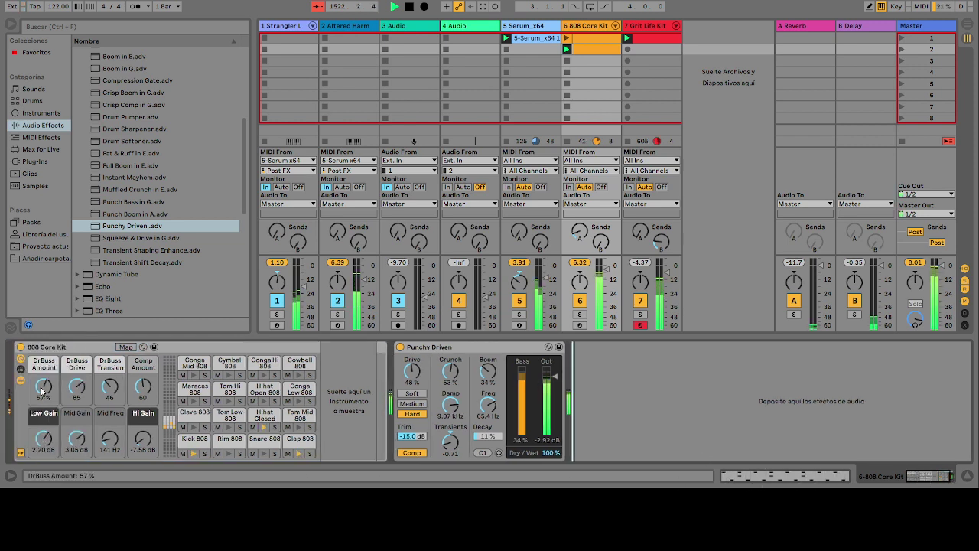
left_click_drag(41, 392, 42, 391)
left_click_drag(44, 438, 43, 429)
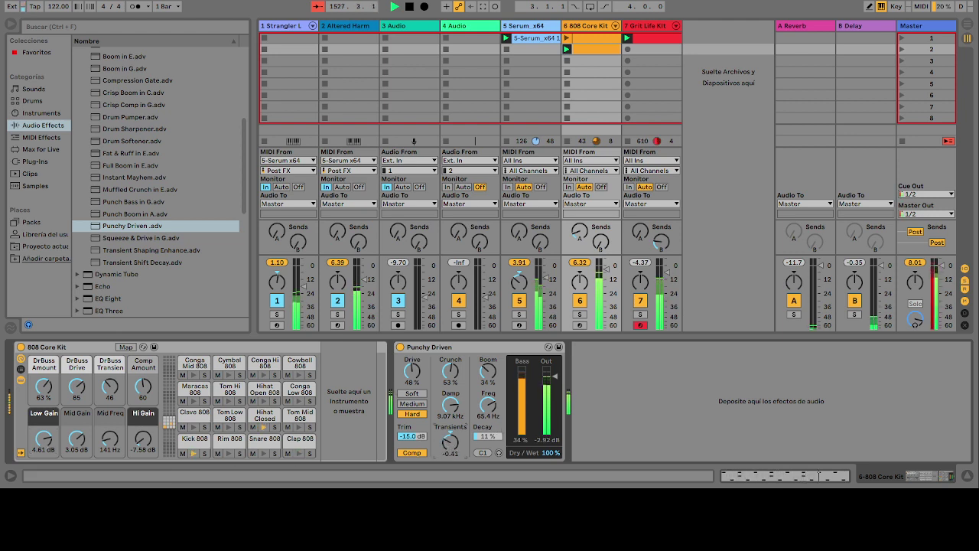
Step: Set Punchy Driven's Transients to -0.65 and its boom Decay to 30%
left_click(458, 439)
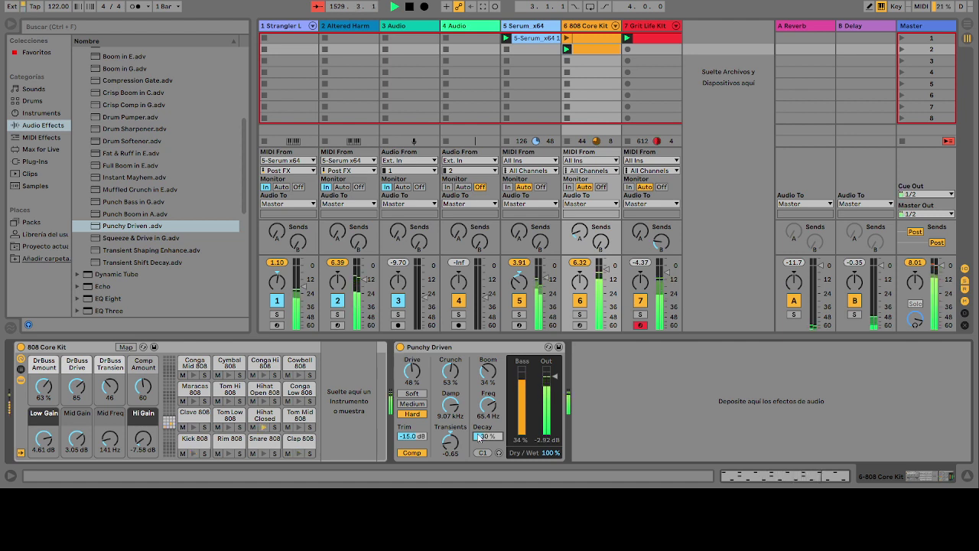
left_click_drag(487, 436, 487, 443)
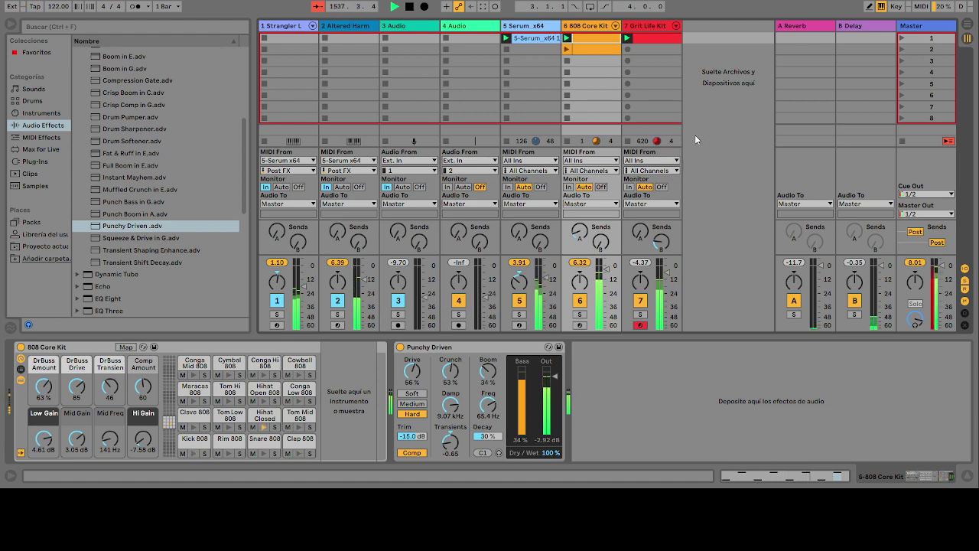
Step: Audition the two 808 Core Kit clips in alternation, keep the second one playing and delete the first clip
left_click(568, 50)
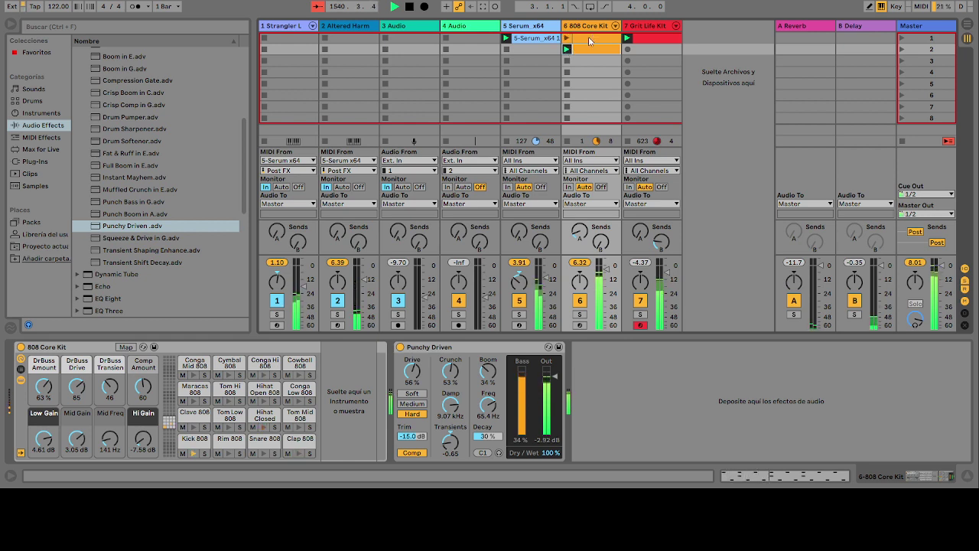
left_click(588, 37)
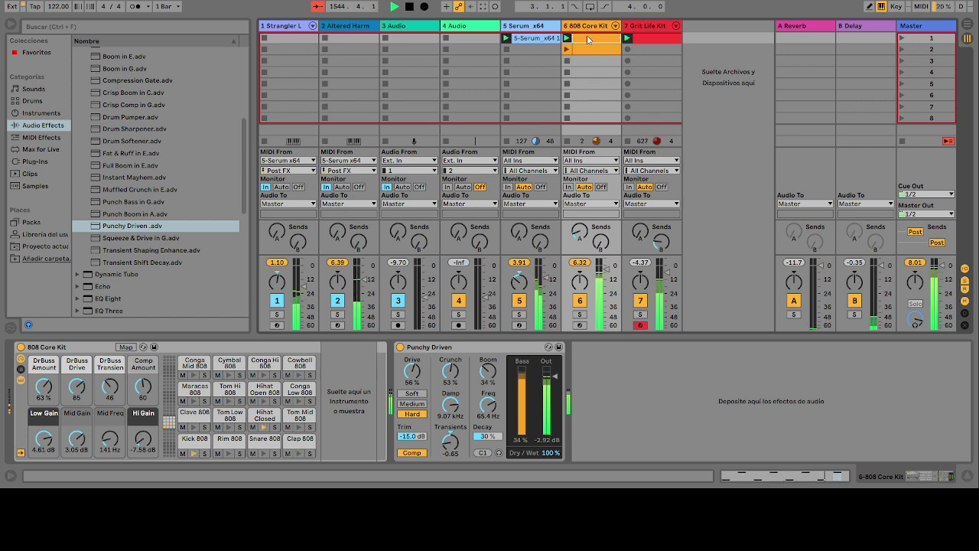
left_click(567, 51)
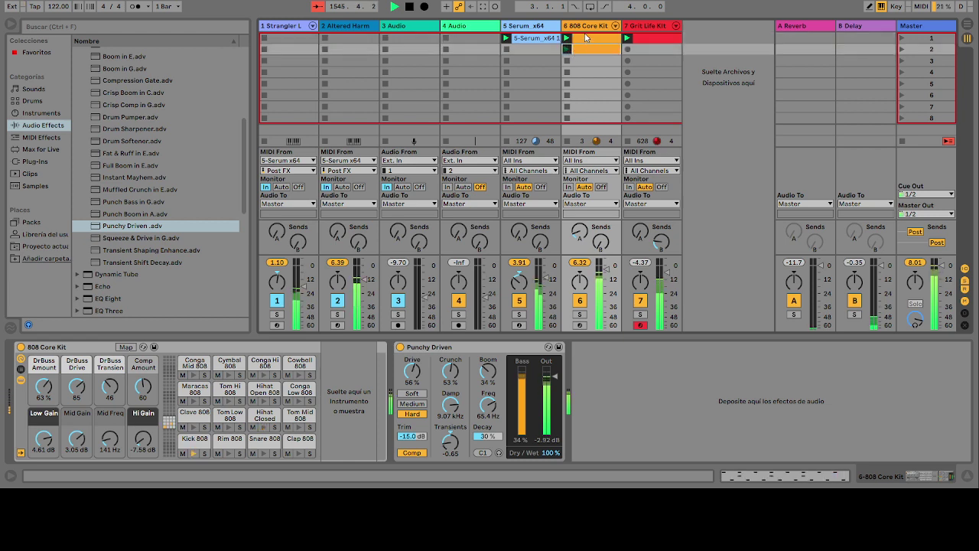
left_click(587, 40)
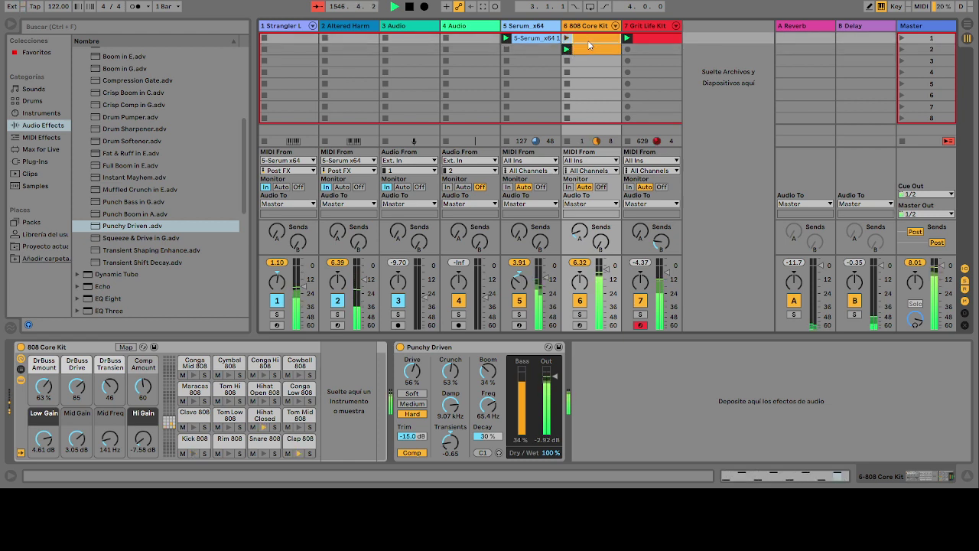
Step: Set the song tempo to 133 BPM and move the remaining 808 Core Kit clip up to the first slot
left_click_drag(58, 6, 58, 1)
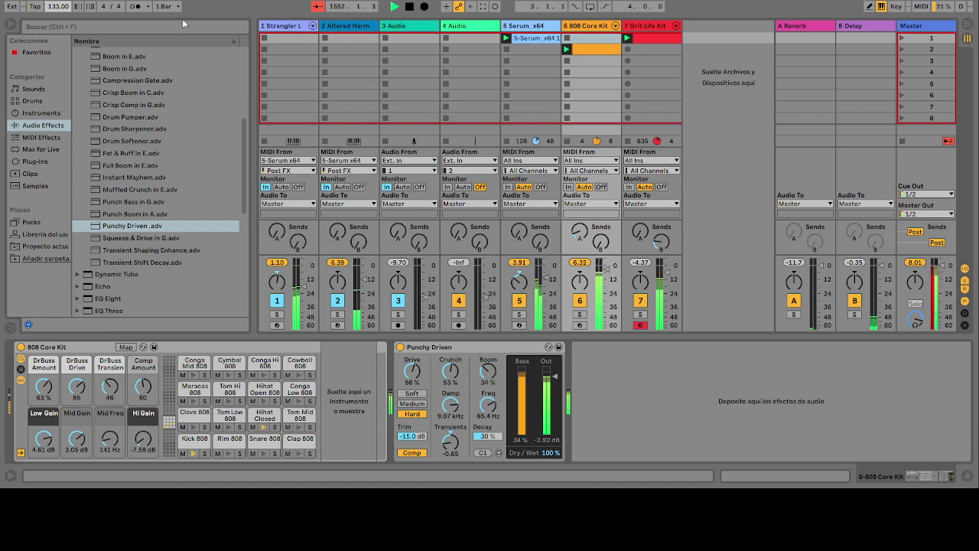
left_click_drag(595, 49, 594, 37)
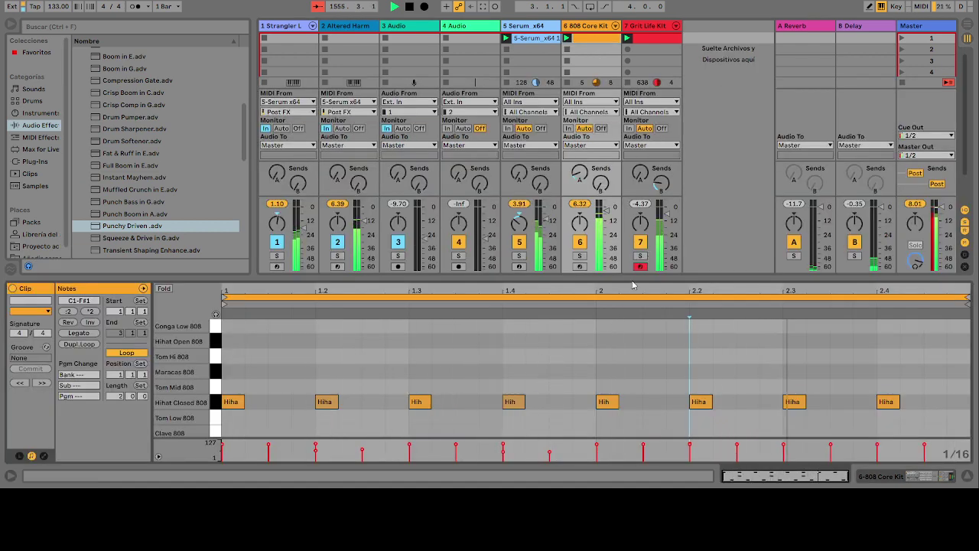
Step: Duplicate the Grit Life Kit clip into the second slot and launch the copy
left_click(639, 42)
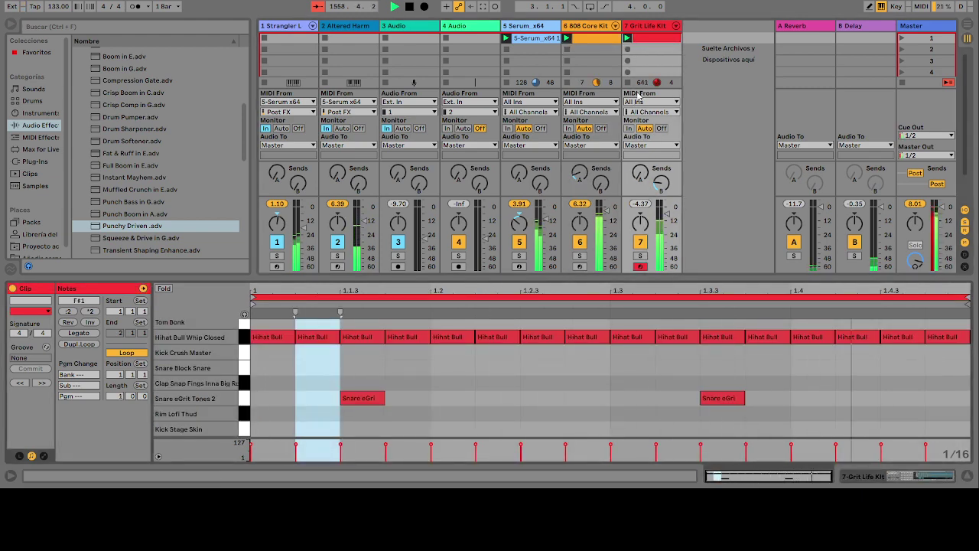
left_click(643, 37)
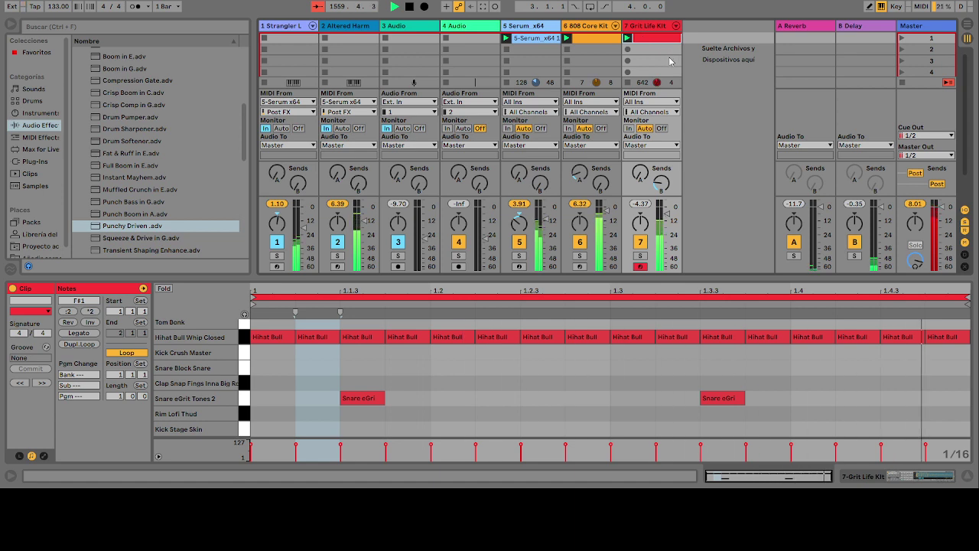
key("ctrl+d")
left_click(651, 51)
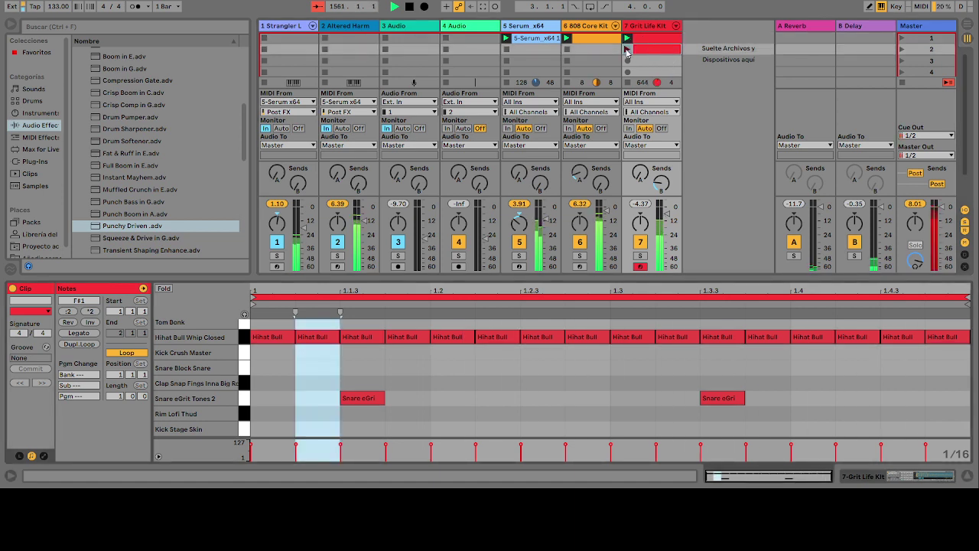
left_click(627, 50)
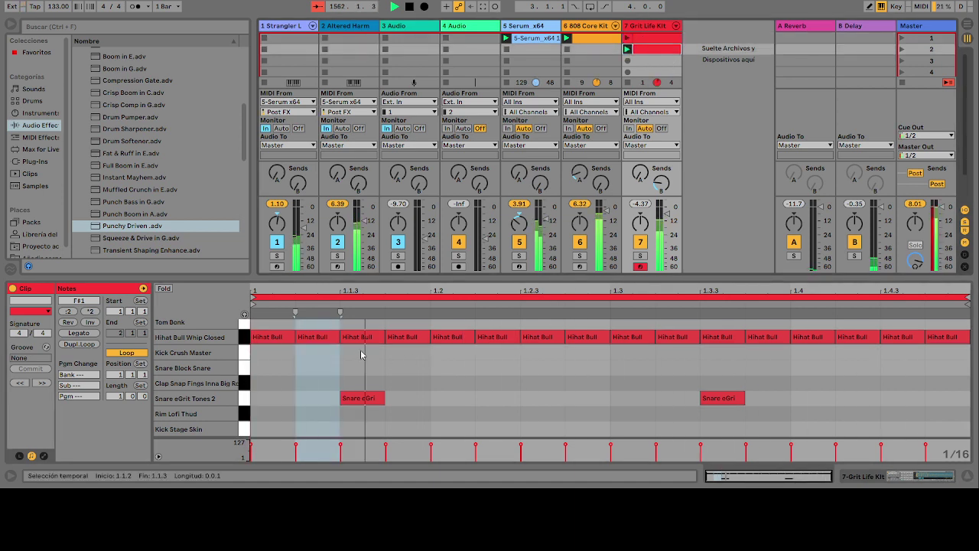
Step: Delete the Hihat Bull Whip Closed notes at 1.1.3, 1.2.2, 1.2.3, 1.3.3 and 1.3.4 in the duplicated clip
left_click(374, 347)
left_click_drag(374, 348, 681, 342)
double_click(765, 338)
left_click(767, 340)
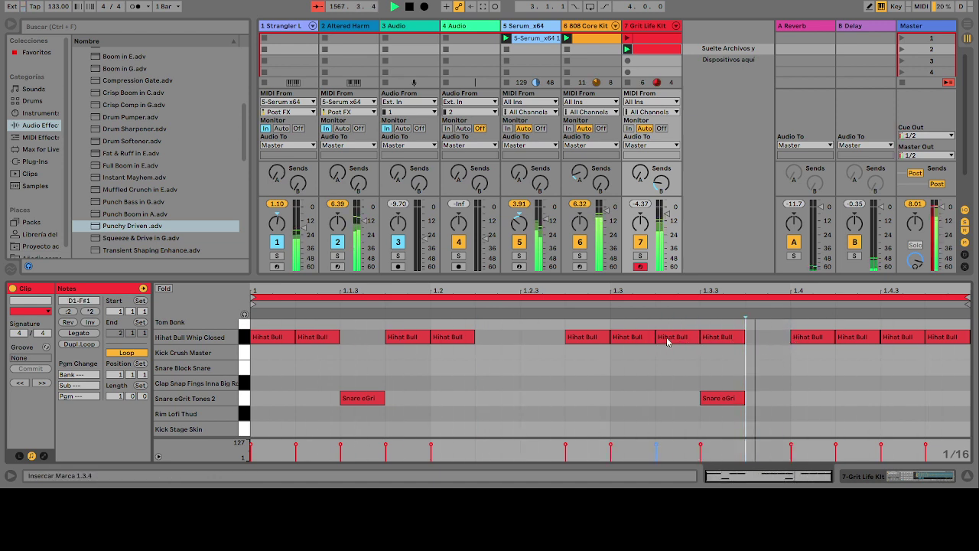
double_click(722, 338)
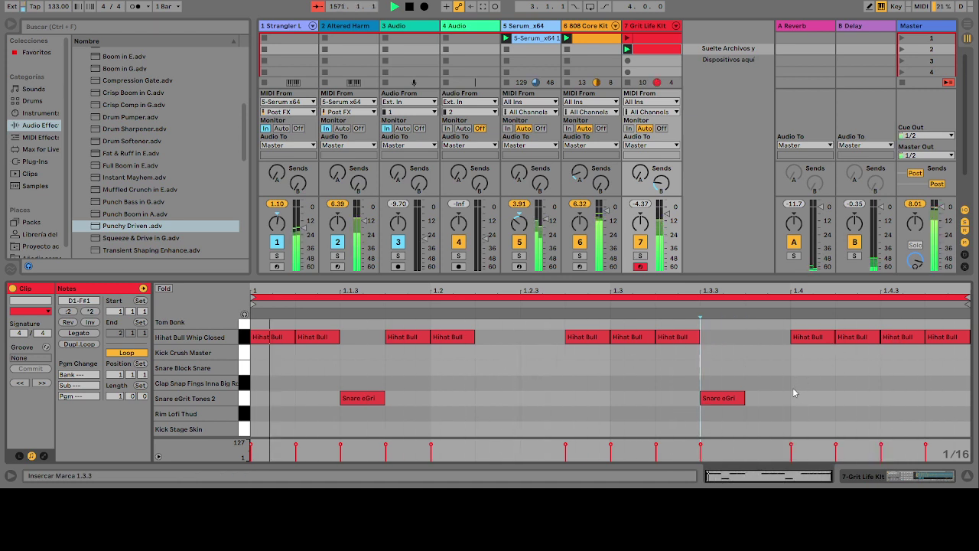
Step: Add Perc Submarine Pong notes at 1.2.1, 1.3.2 and 1.4.2 in the duplicated Grit Life Kit clip
scroll(795, 379, "up", 4)
scroll(787, 382, "up", 1)
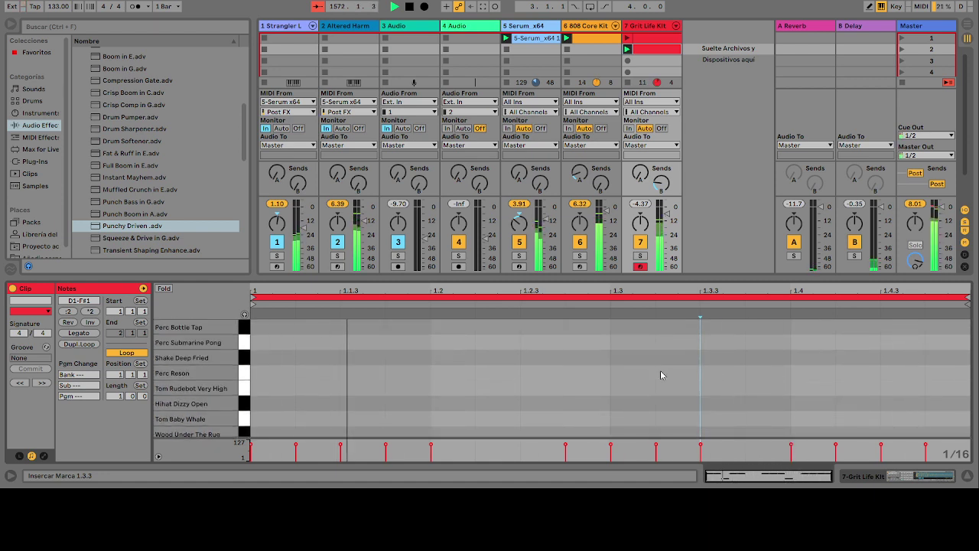
double_click(456, 342)
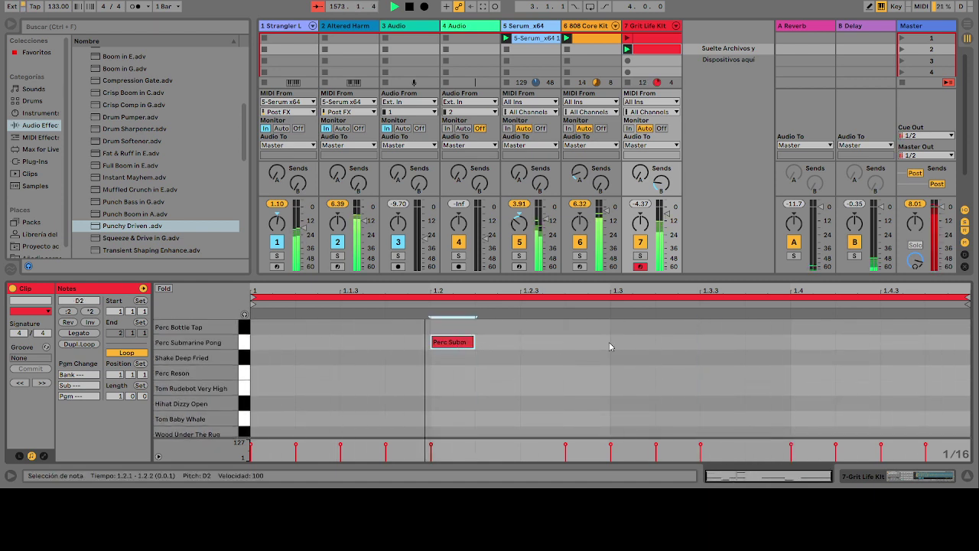
double_click(662, 342)
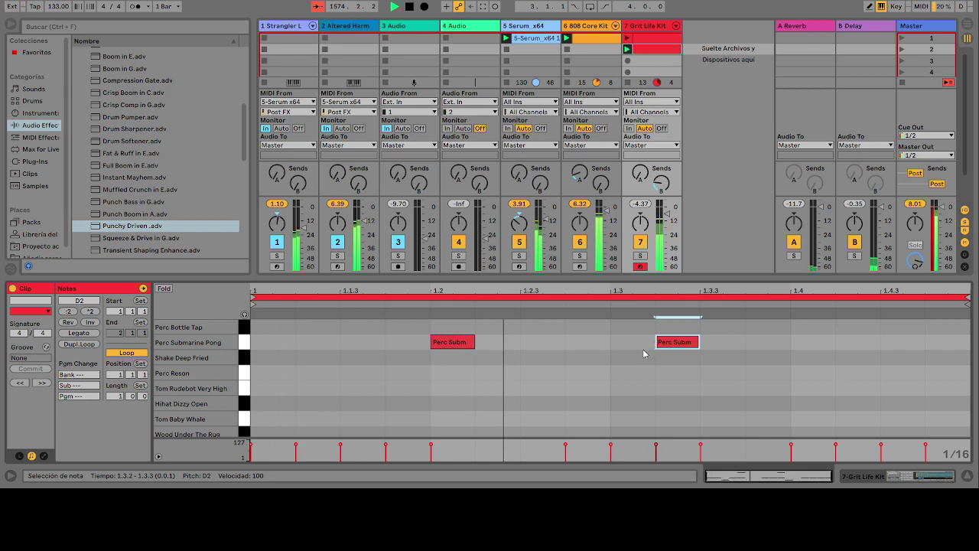
double_click(841, 346)
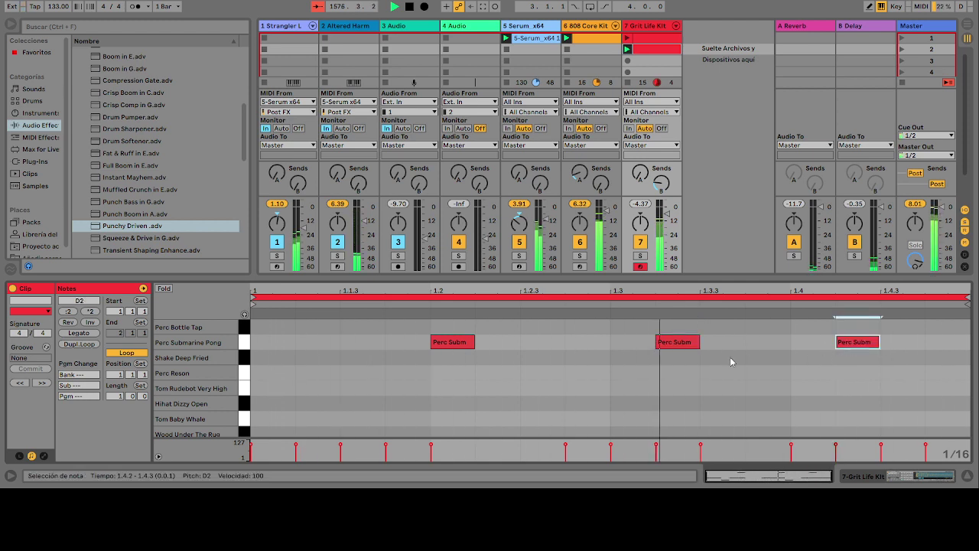
Step: Add three sixteenth Perc Reson notes and arrange them at 1.1.1, 1.2.3 and 1.4.1
double_click(314, 373)
double_click(586, 374)
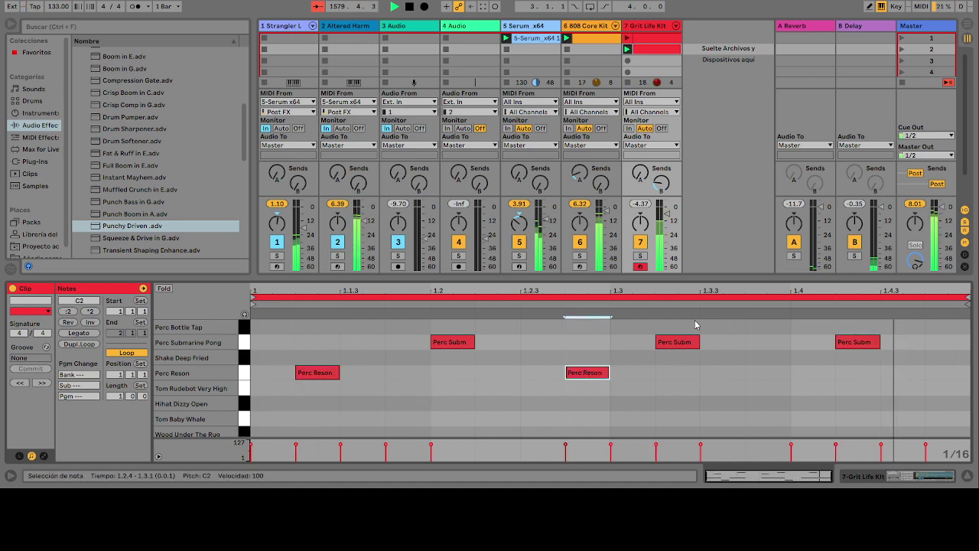
left_click(795, 382)
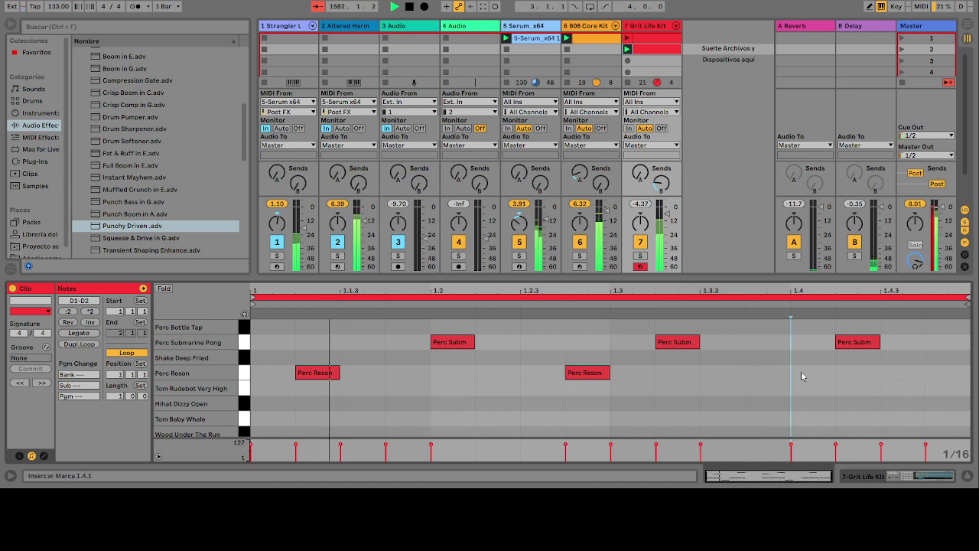
double_click(802, 373)
left_click_drag(306, 373, 263, 375)
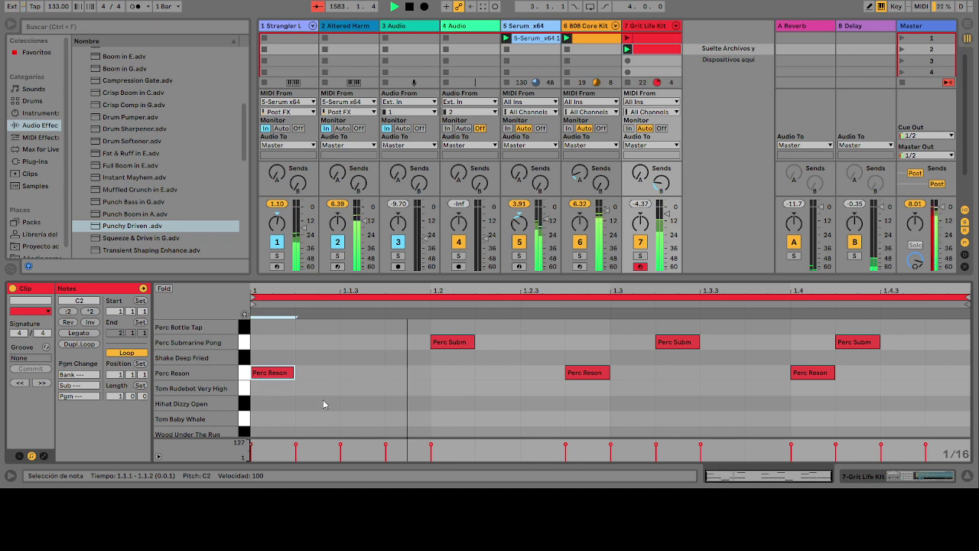
left_click_drag(596, 375, 541, 382)
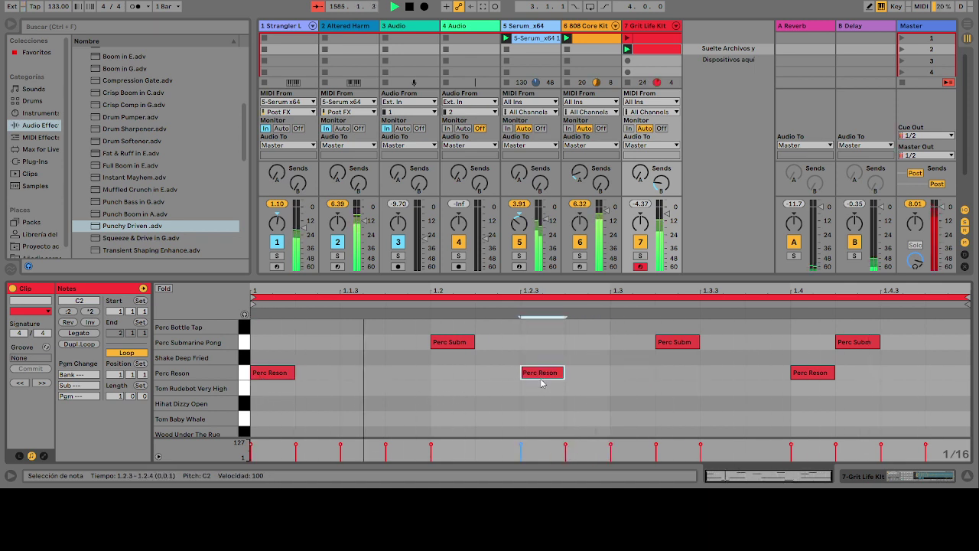
Step: Replace the Perc Submarine Pong notes at 1.3.2 and 1.4.2 with notes at 1.3.3 and 1.4.3
left_click(677, 342)
left_click(844, 344)
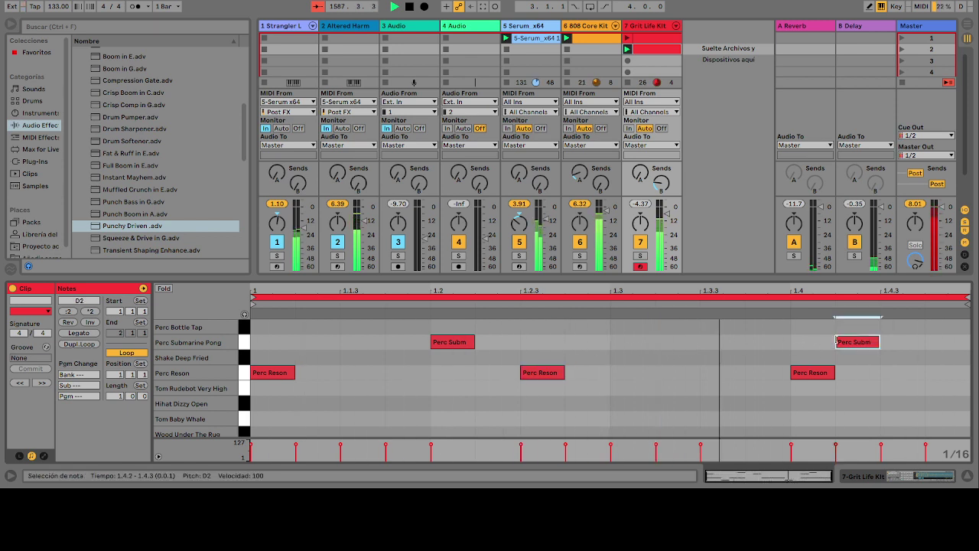
key("Delete")
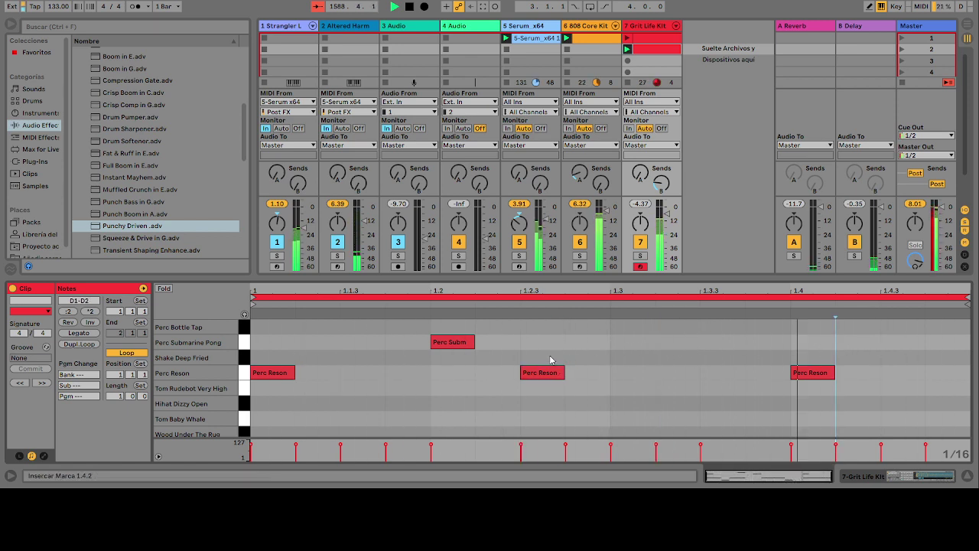
double_click(711, 342)
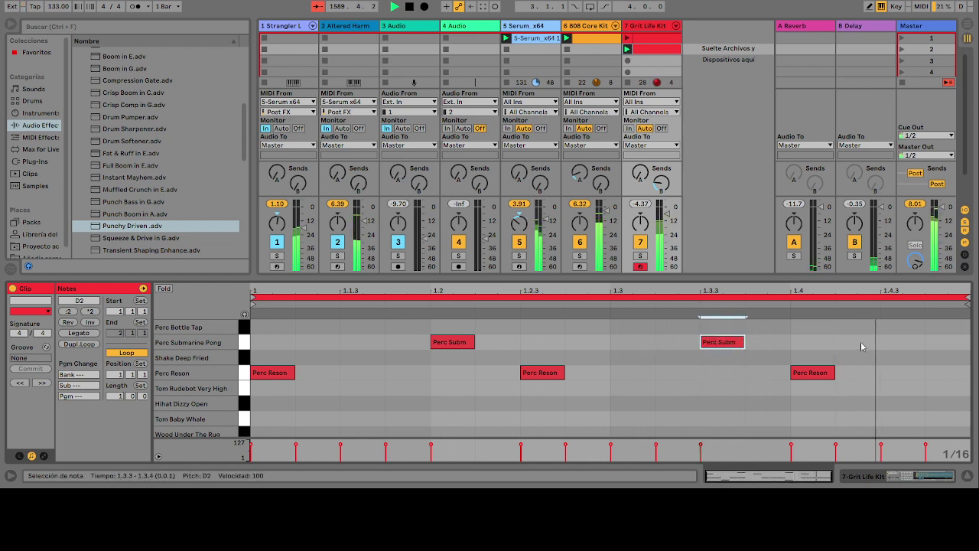
double_click(912, 342)
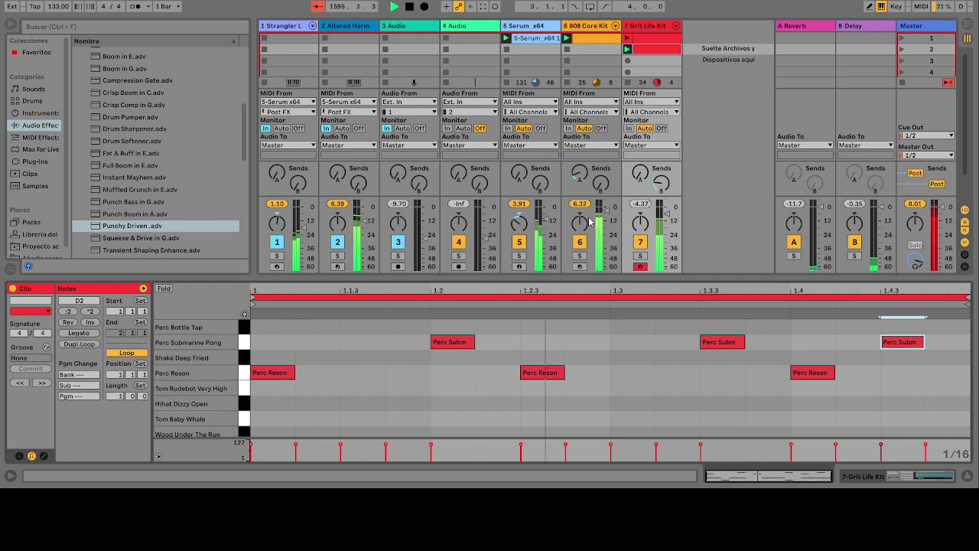
Step: In the 808 Core Kit clip, re-enter the Clap 808 note at 1.2.1 and lower its velocity to 8
left_click(578, 39)
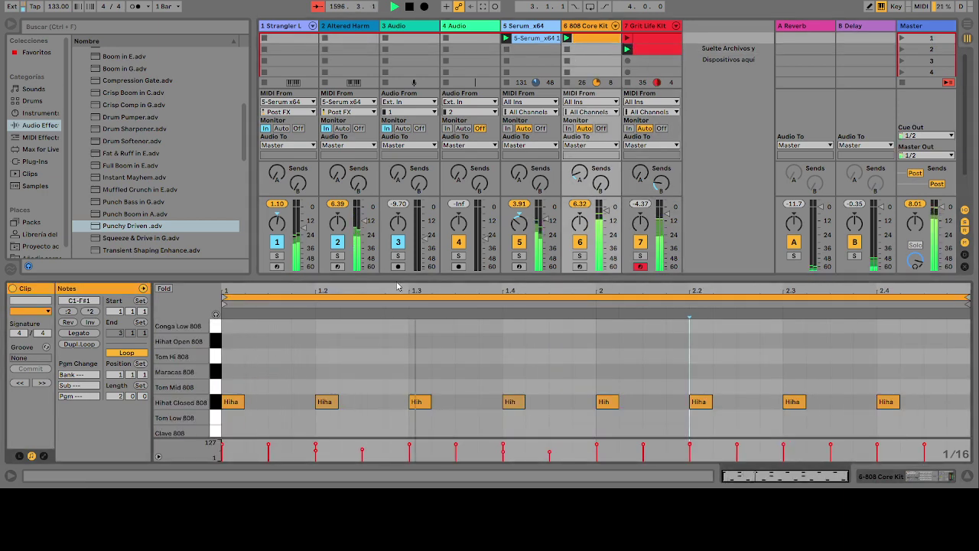
scroll(318, 378, "down", 2)
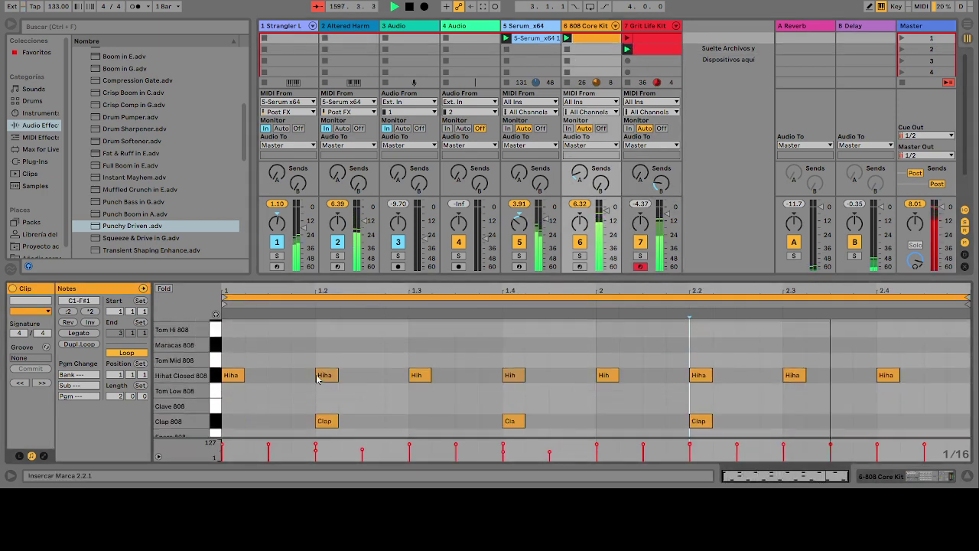
scroll(320, 378, "down", 2)
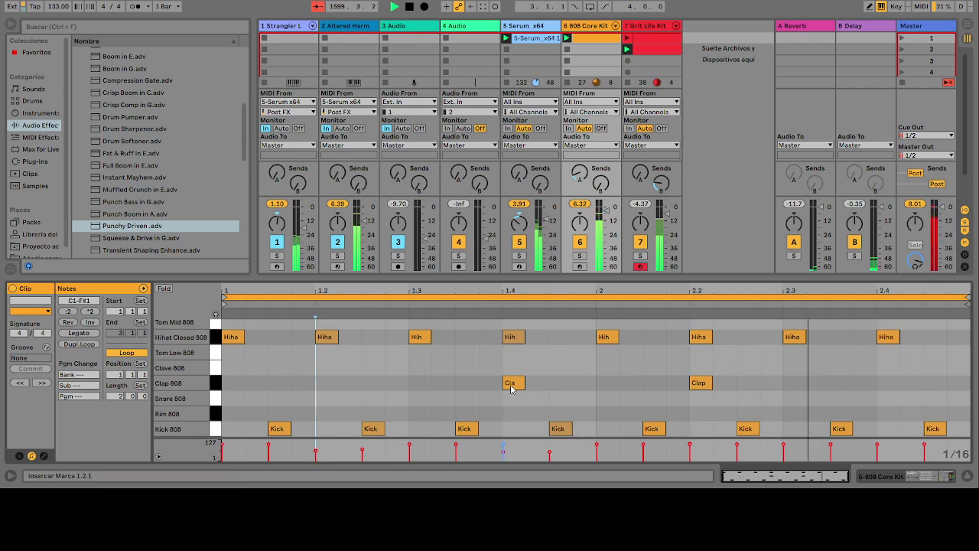
double_click(321, 383)
left_click_drag(315, 447, 315, 453)
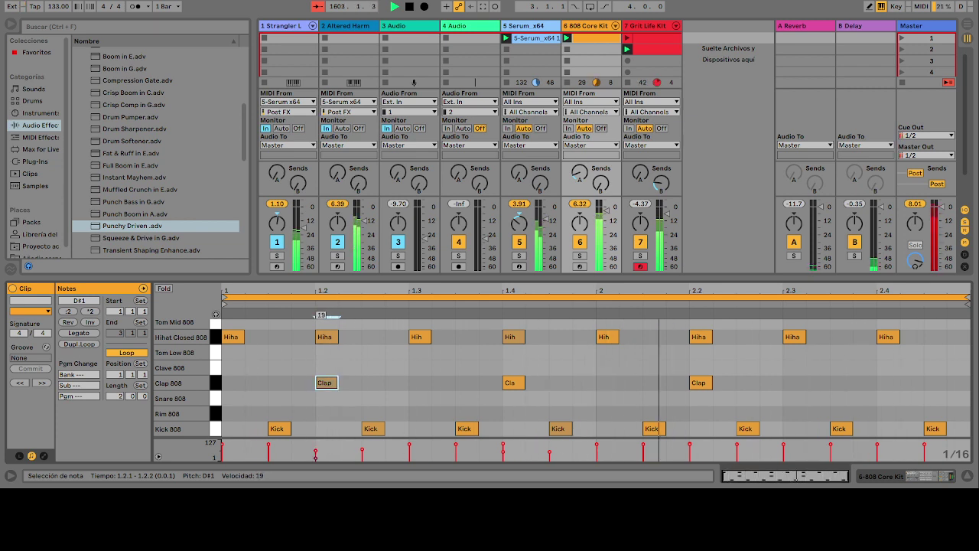
left_click_drag(316, 454, 315, 453)
Step: Lower the Clap 808 velocities to 20 at 1.4.1 and 24 at 2.2.1
left_click(513, 383)
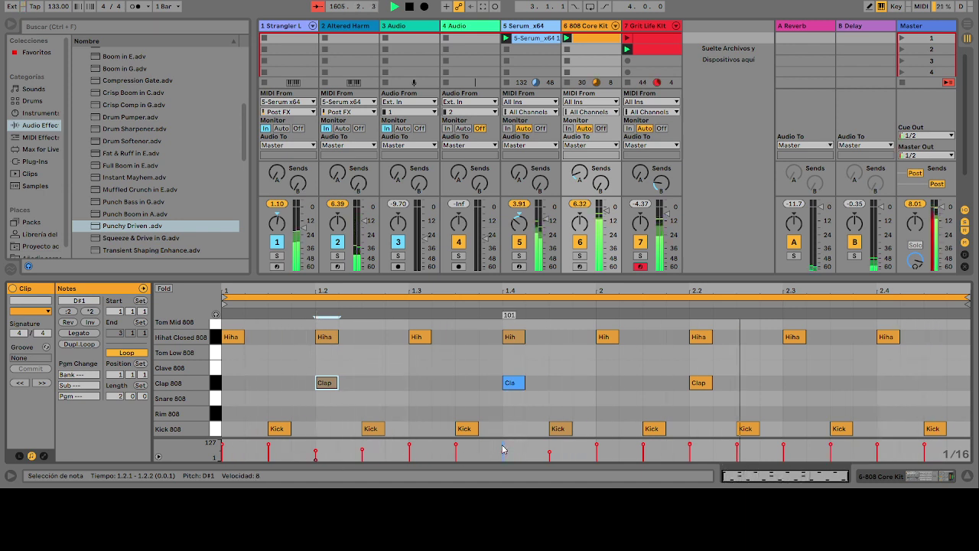
left_click_drag(503, 455, 503, 456)
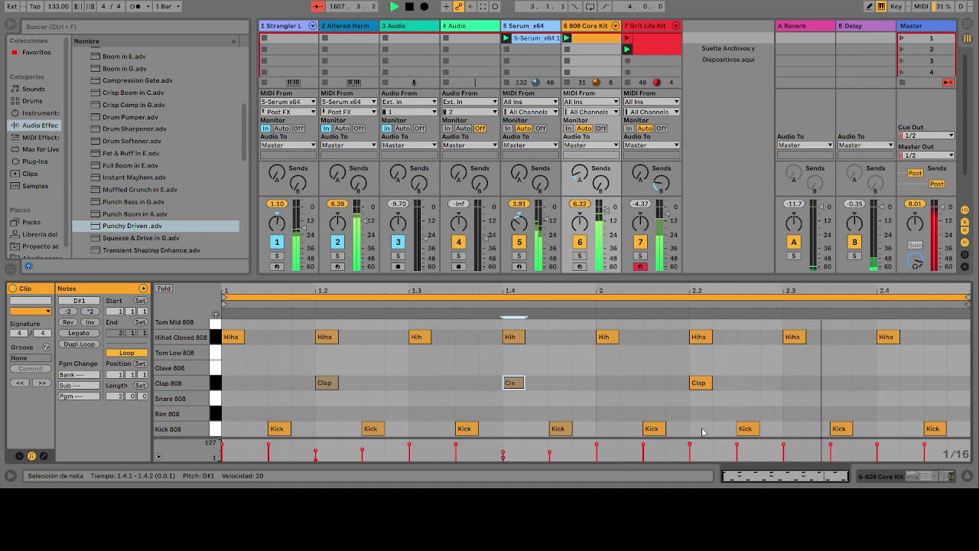
left_click_drag(693, 448, 693, 457)
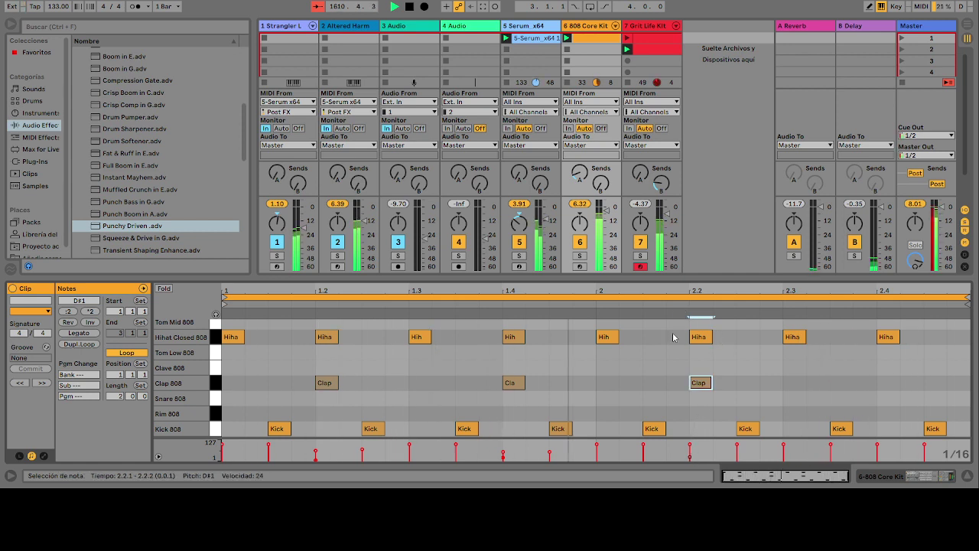
Step: Lower the Kick 808 velocities to 48 at 1.2.3 and 1.3.3, 45 at 2.2.3, less at 2.3.3, and the closed hi-hat at 2.4.1 to 67
left_click_drag(456, 444, 456, 452)
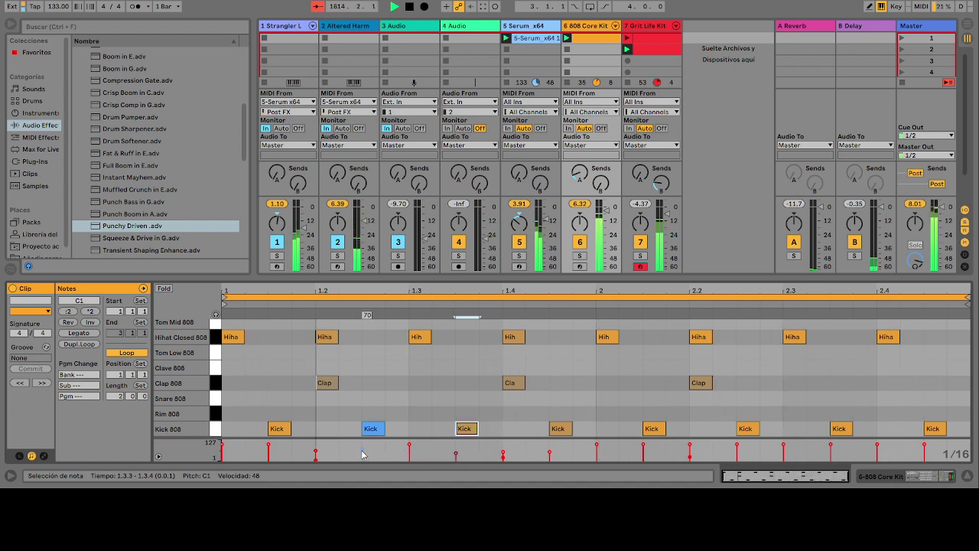
left_click_drag(363, 445, 363, 453)
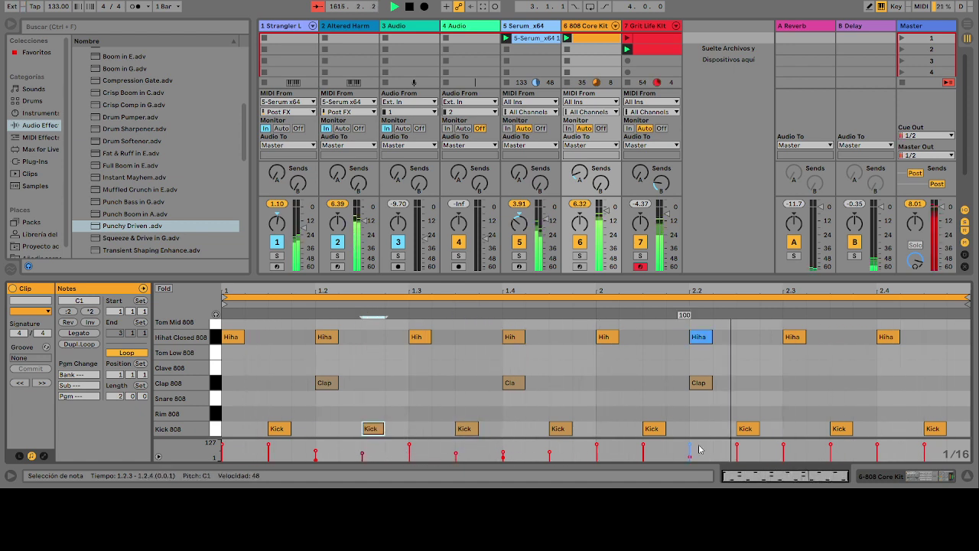
left_click_drag(736, 449, 735, 447)
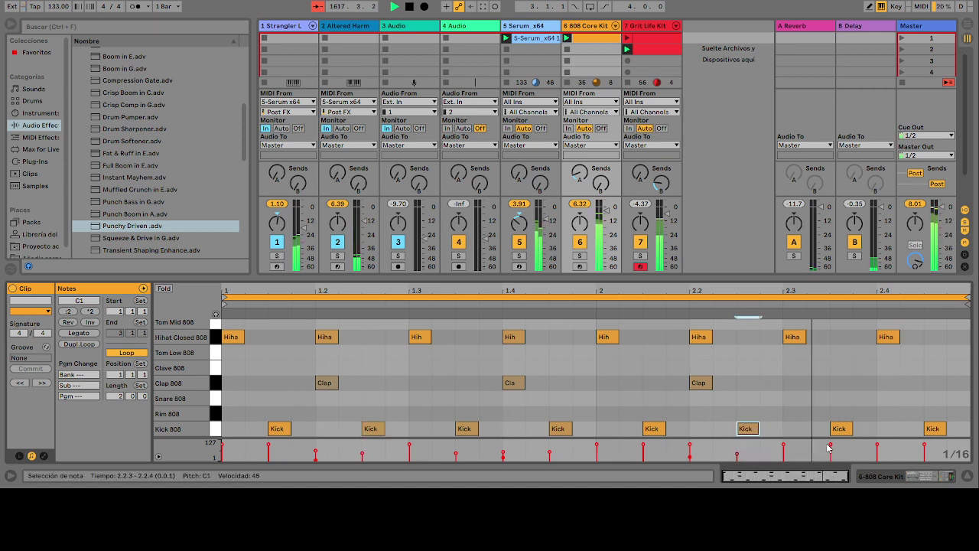
left_click_drag(831, 445, 878, 452)
left_click(878, 448)
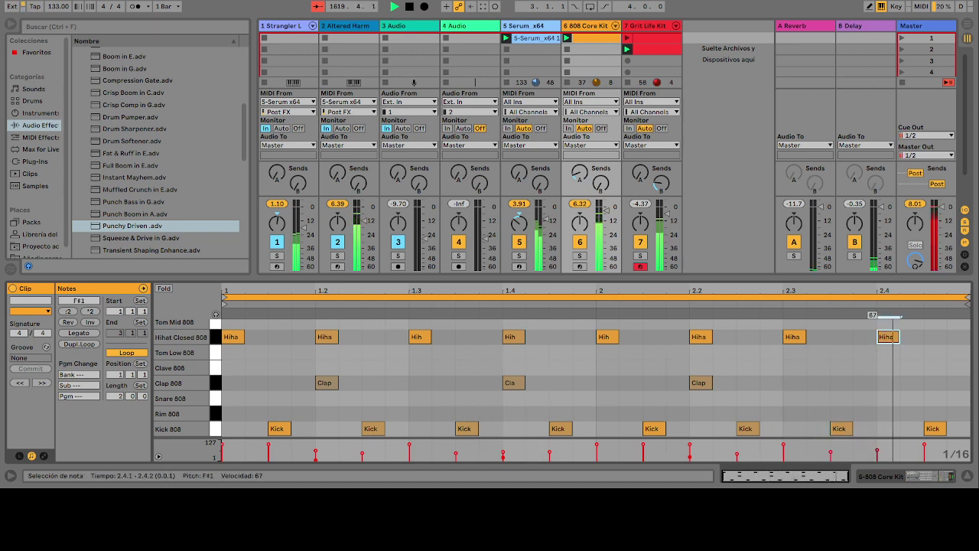
Step: Set the closed hi-hat velocities to 70 at 2.2.1 and 34 at 2.1.1, and raise the Kick 808 velocity at 1.4.3
left_click_drag(690, 446, 690, 451)
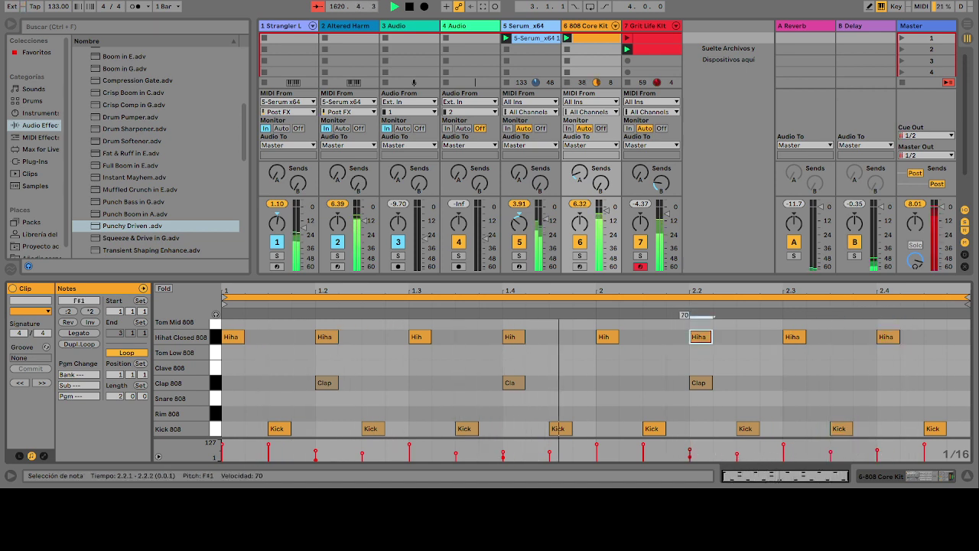
left_click_drag(596, 446, 597, 454)
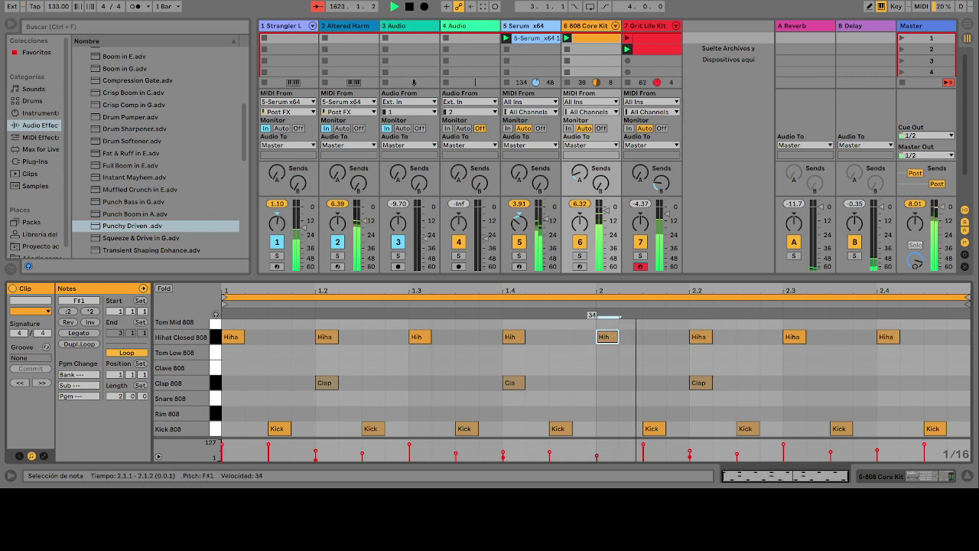
left_click_drag(551, 454, 550, 440)
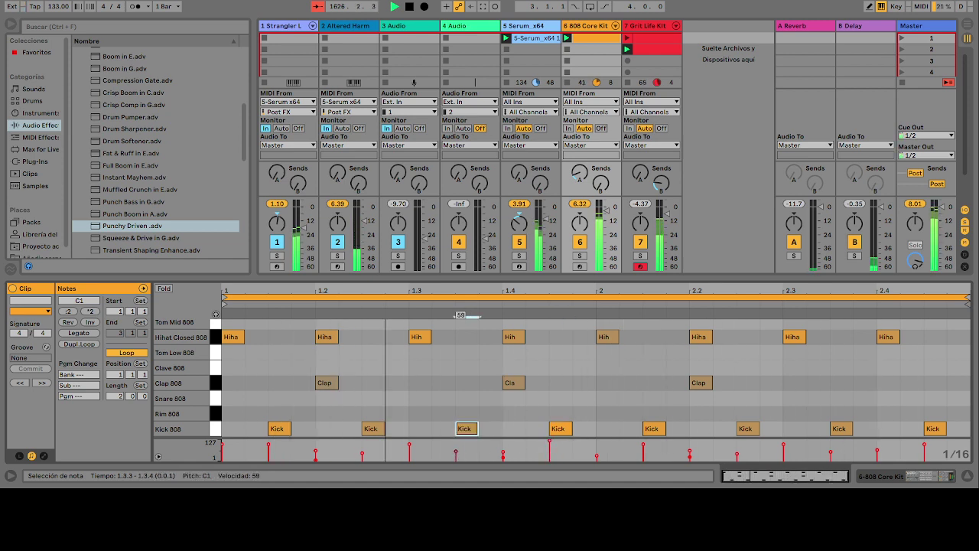
Step: Raise the closed hi-hat velocity at 1.4.1 and lower the Kick 808 velocity at 1.3.3
left_click(456, 451)
mouse_move(503, 455)
left_mouse_down()
mouse_move(503, 467)
mouse_move(502, 449)
mouse_move(456, 450)
left_mouse_up()
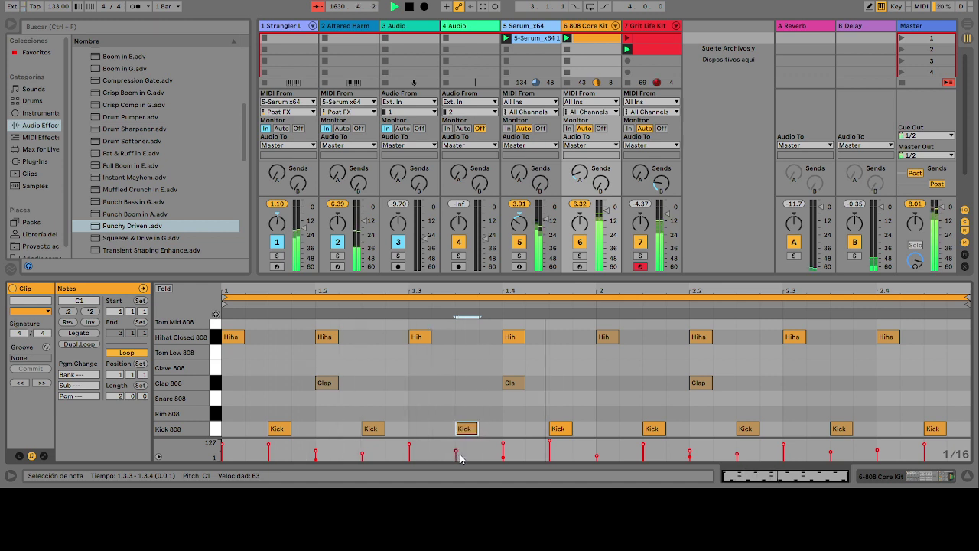
left_click_drag(463, 460, 463, 470)
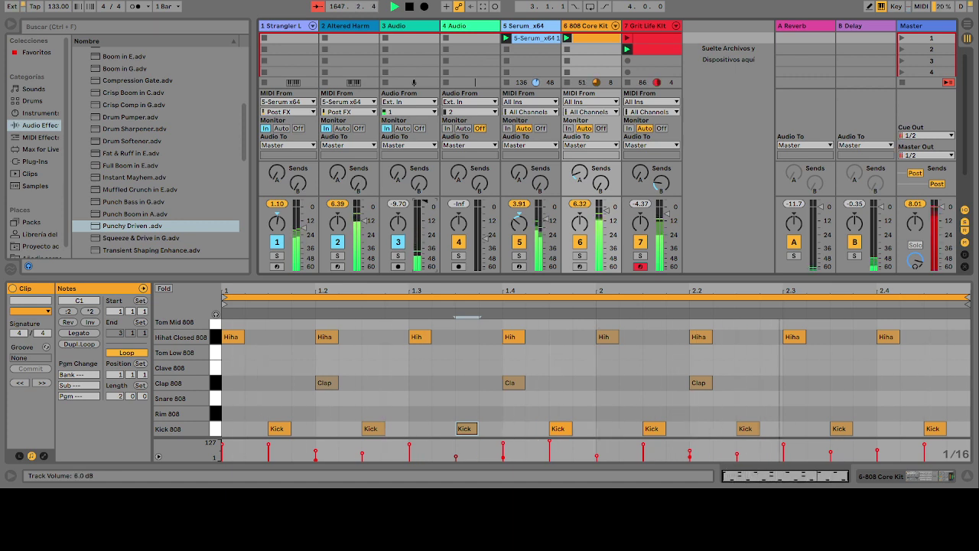
Step: Raise the 3 Audio track volume to 6.0 dB, then set its monitoring to Auto and arm it for recording
left_click_drag(424, 219, 420, 205)
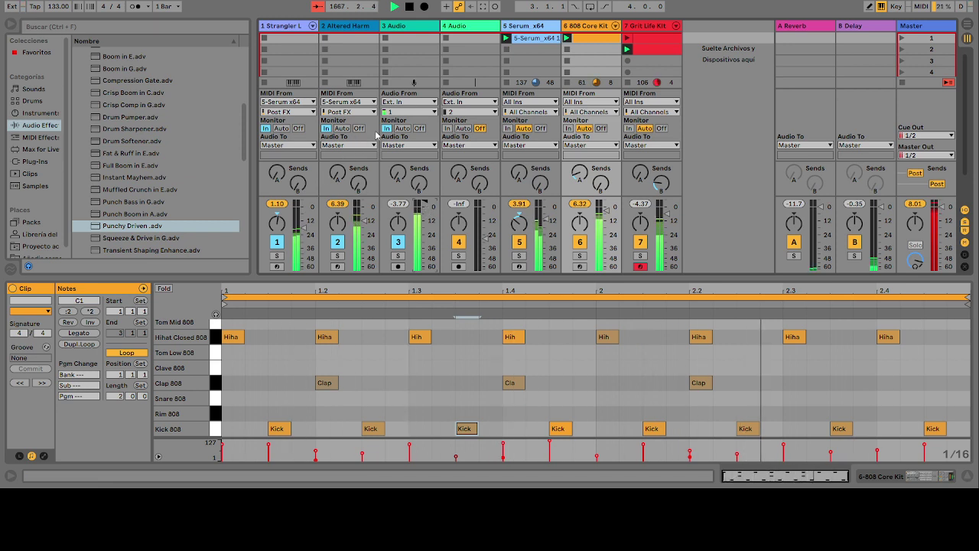
left_click(404, 129)
left_click(398, 266)
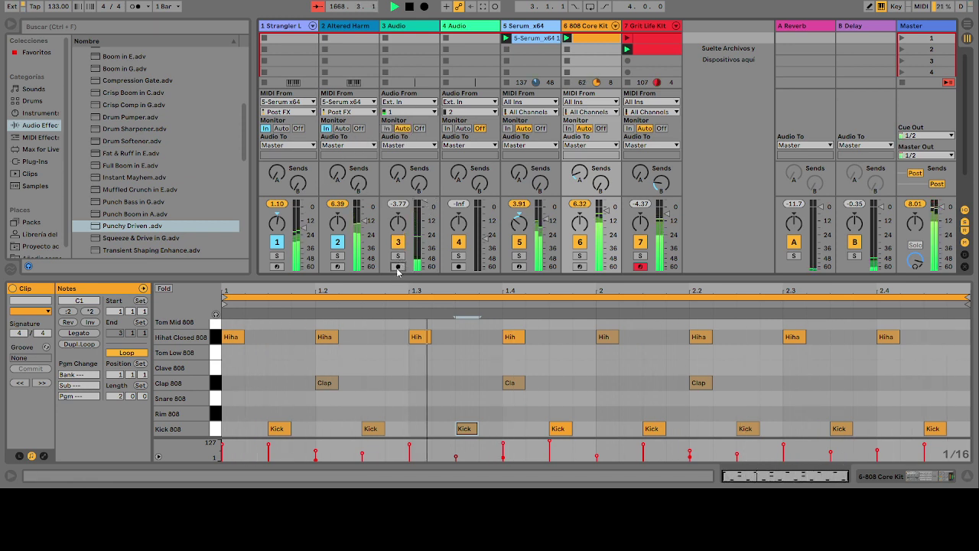
Step: Record trial takes from the external input into the first slot of 3 Audio, deleting each one before recording again
left_click(385, 38)
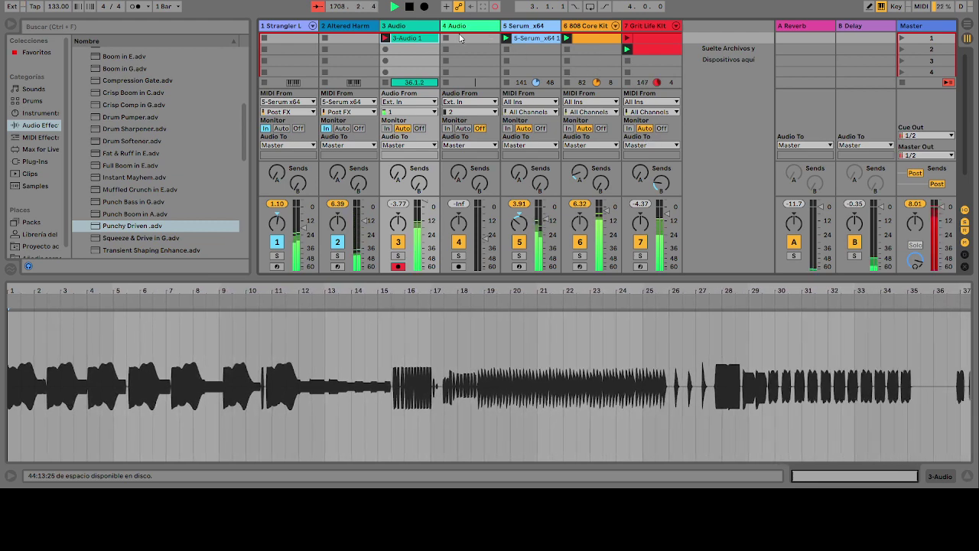
key("Delete")
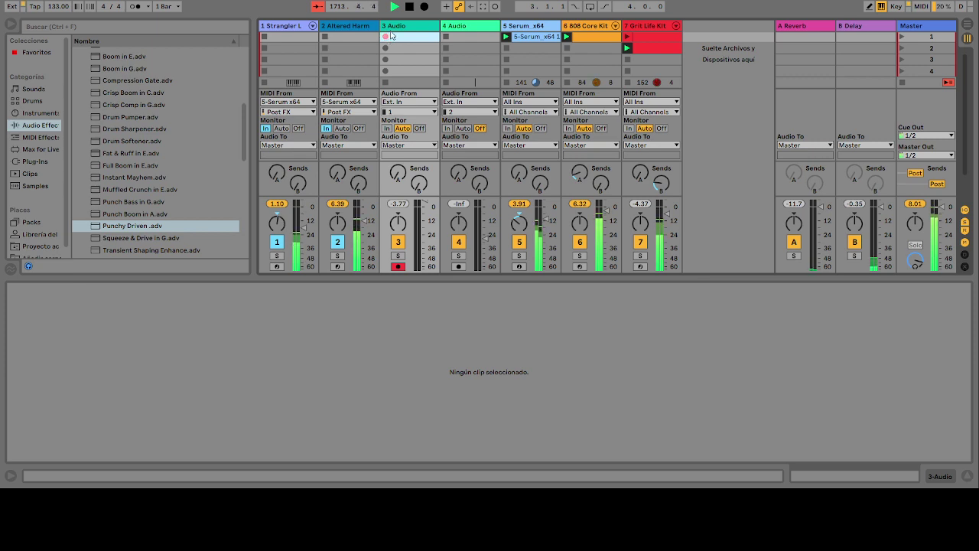
left_click(386, 36)
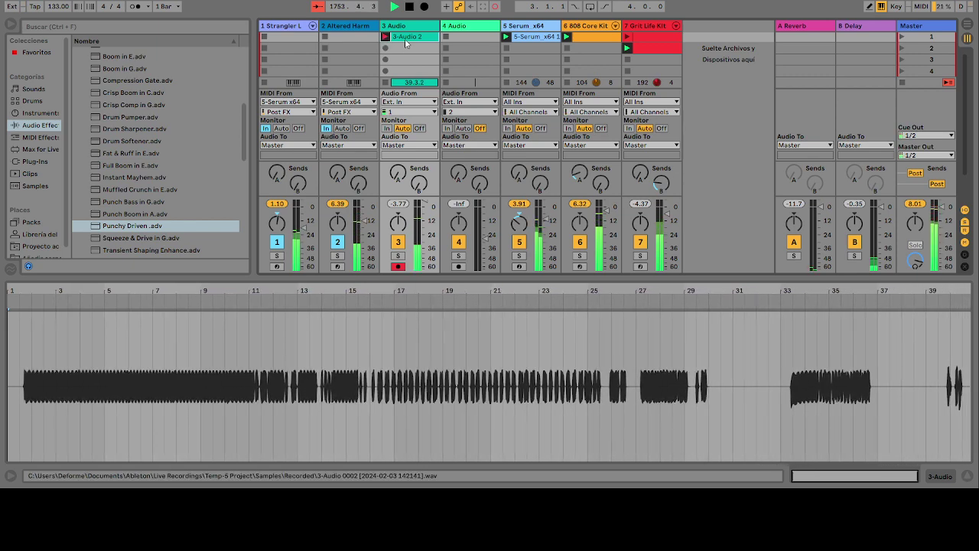
key("Delete")
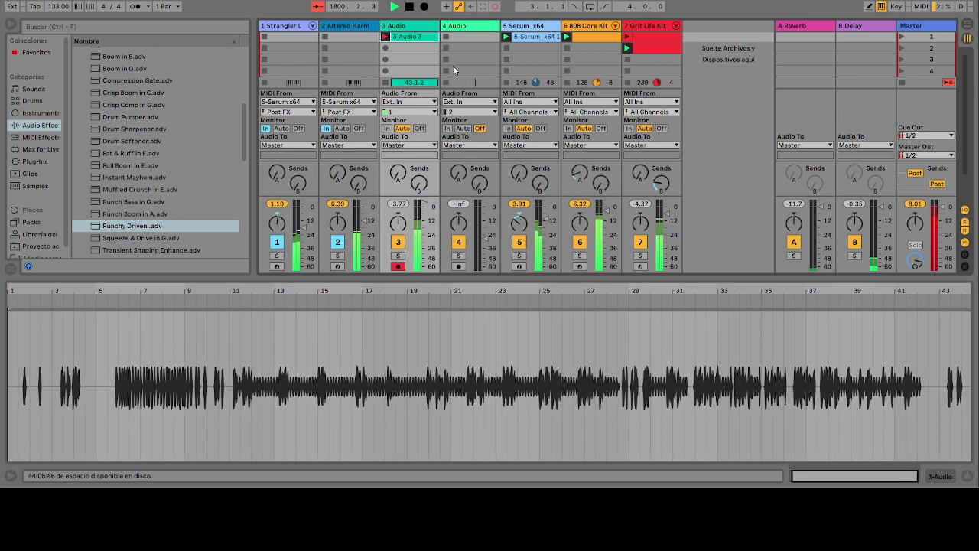
Step: Record another take into the second slot of 3 Audio, then remove the takes from both slots
left_click(394, 48)
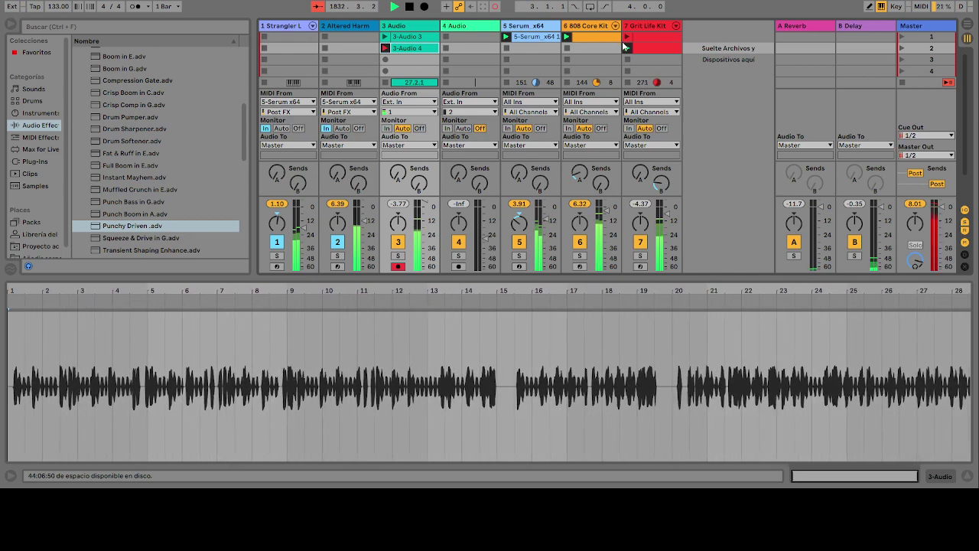
left_click(625, 47)
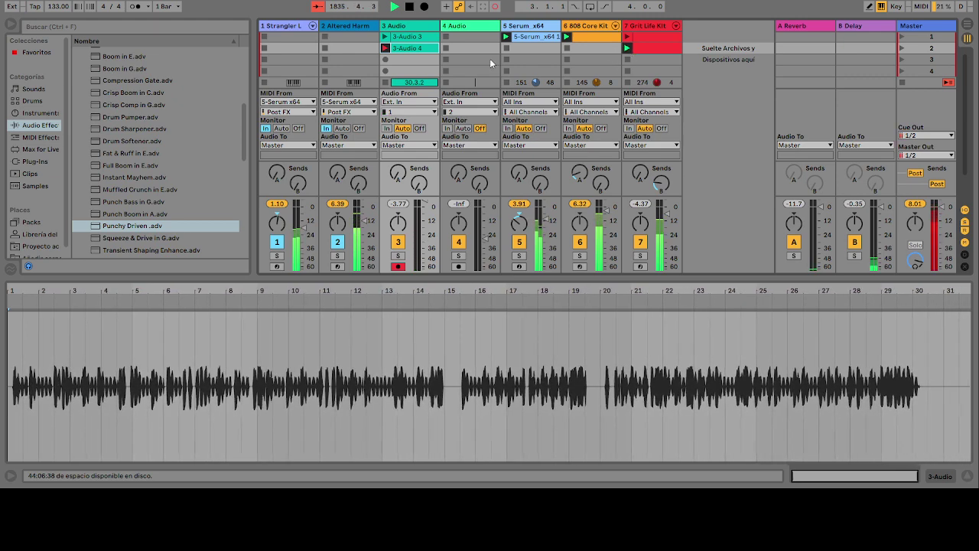
key("ctrl+z")
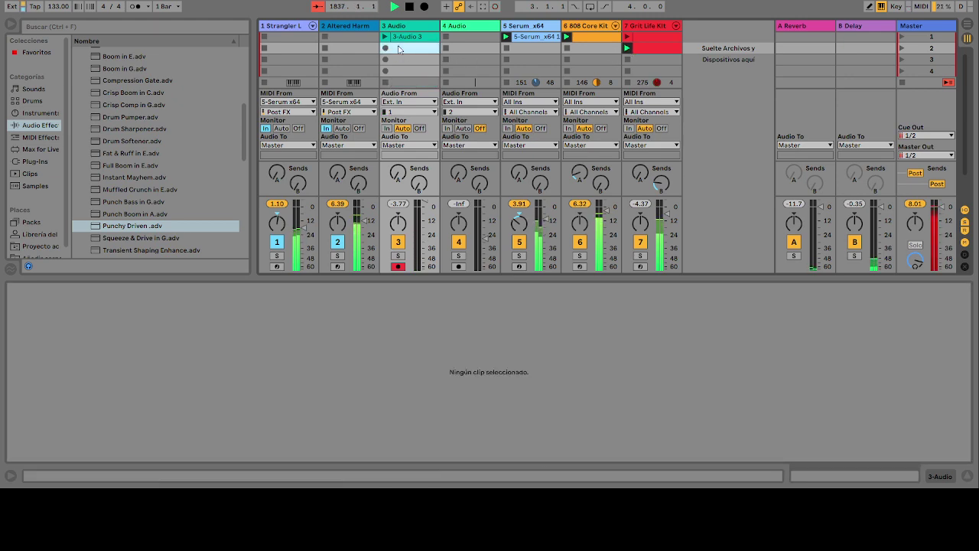
key("ctrl+z")
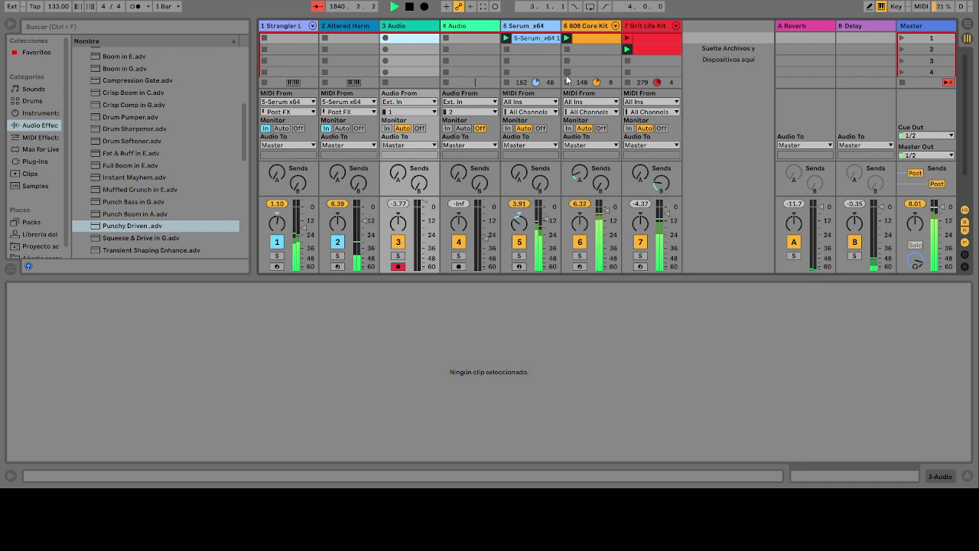
Step: Stop the 5 Serum_x64 and 808 Core Kit clips, and switch the Grit Life Kit to its first clip and back to its second
left_click(508, 49)
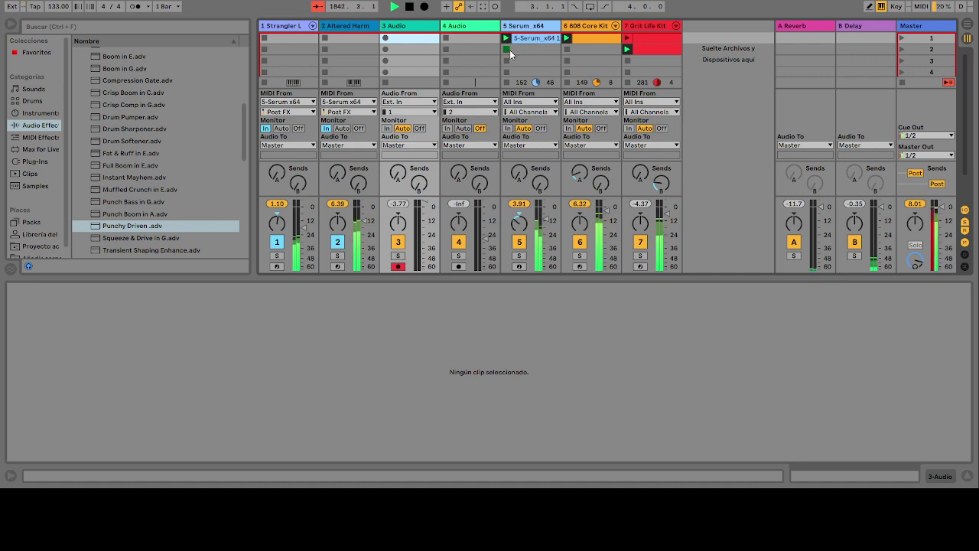
left_click(629, 41)
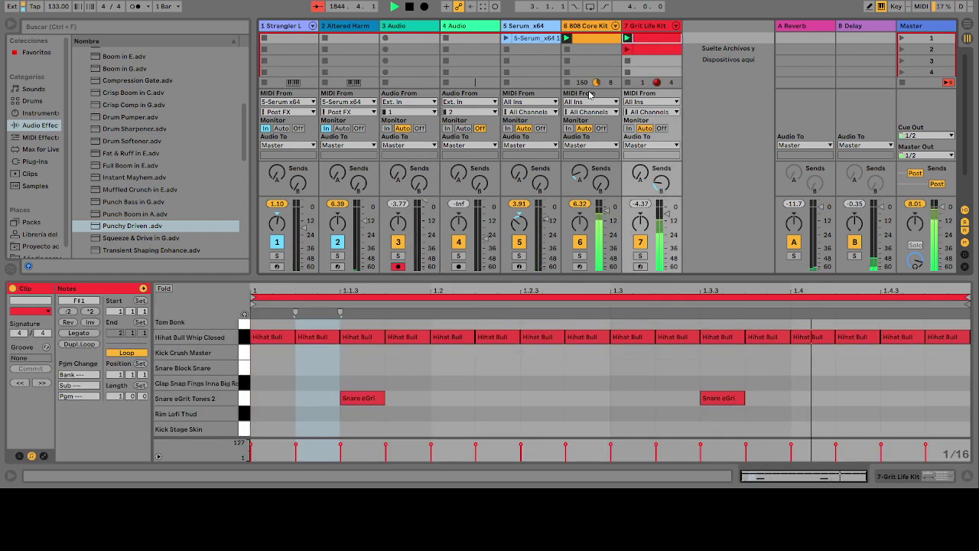
left_click(628, 50)
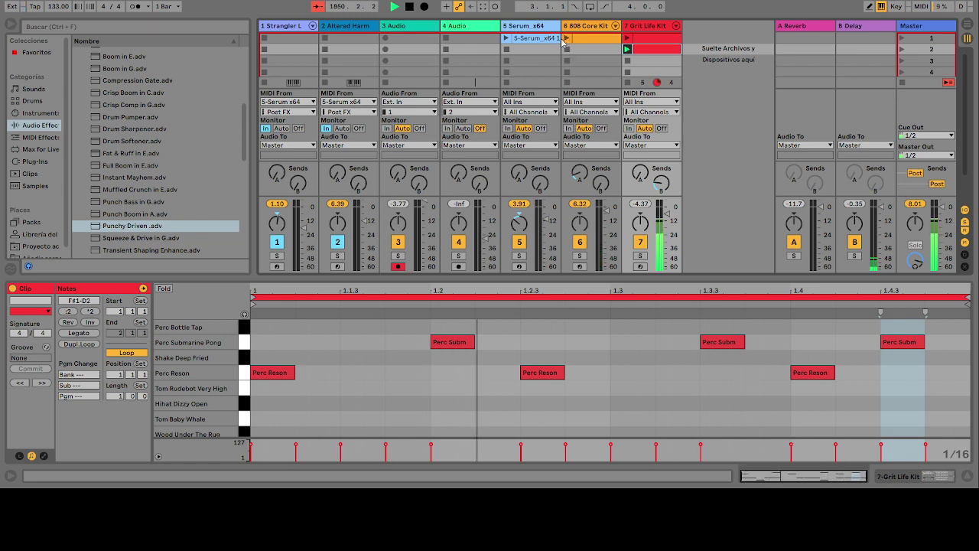
Step: Record four takes into the first four slots of 3 Audio over the Grit Life Kit percussion
key("Left")
key("Left")
key("Left")
key("Left")
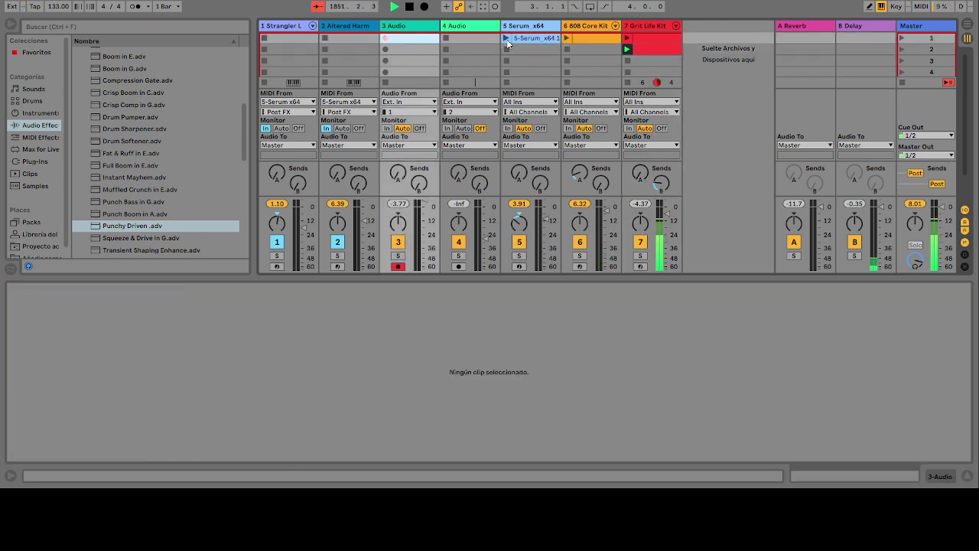
key("Return")
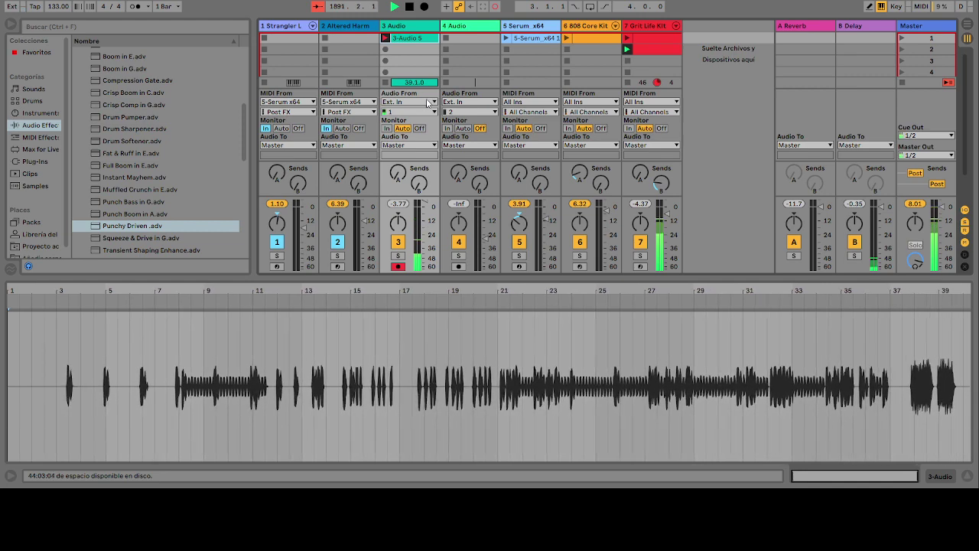
left_click(385, 52)
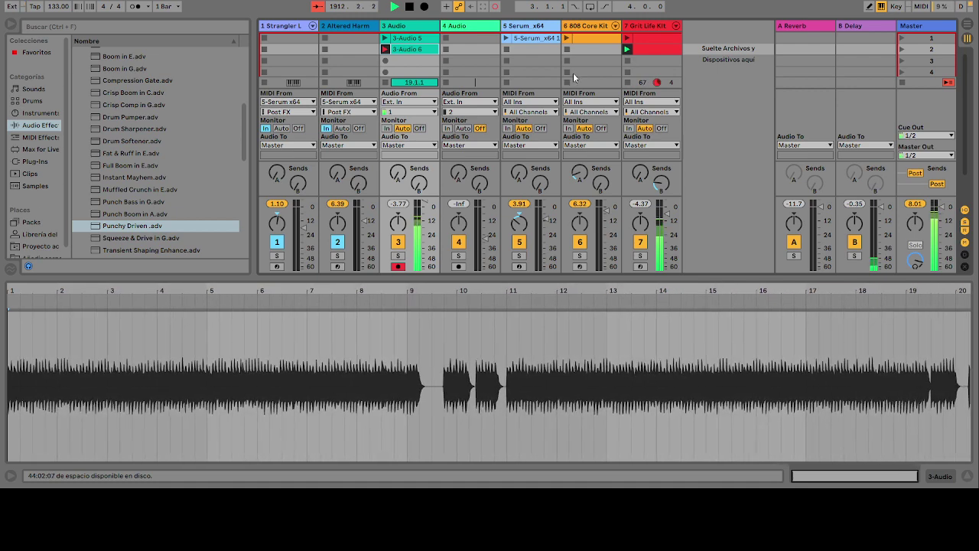
left_click(386, 65)
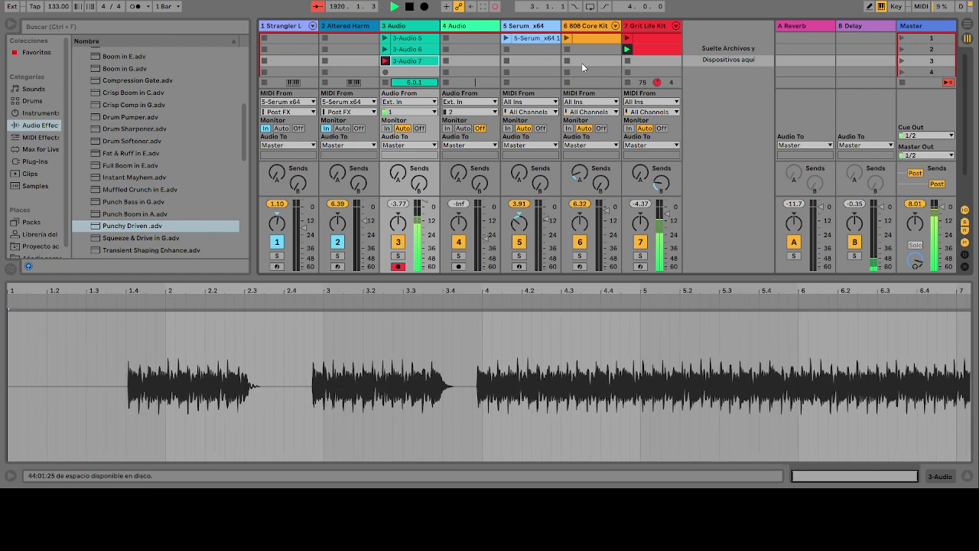
left_click(385, 72)
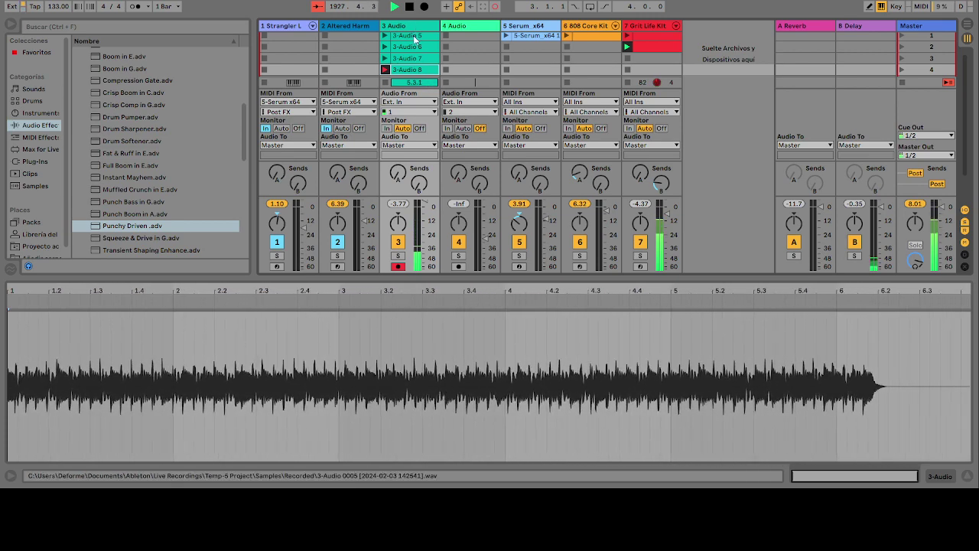
Step: Delete all four recorded takes from the 3 Audio track
left_click(417, 47)
key("Delete")
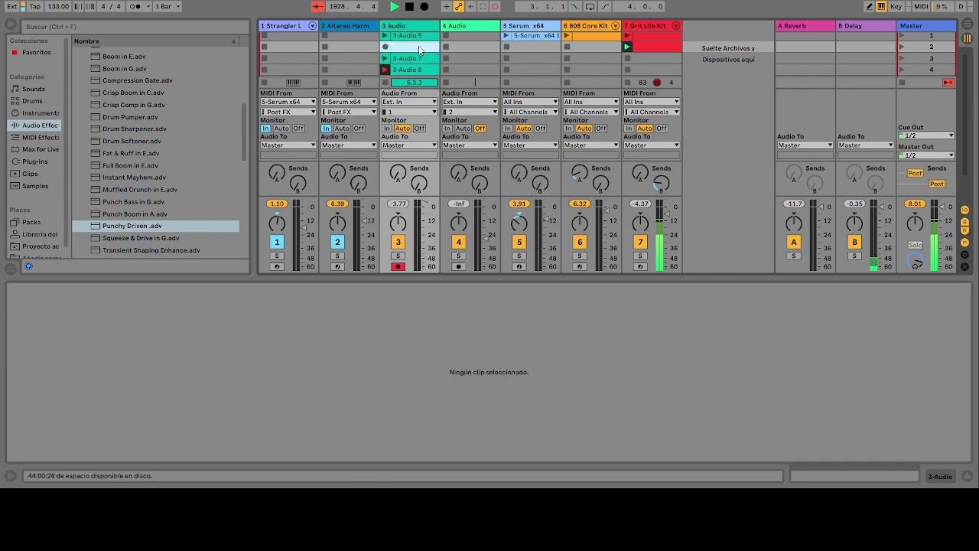
left_click(410, 36)
key("Delete")
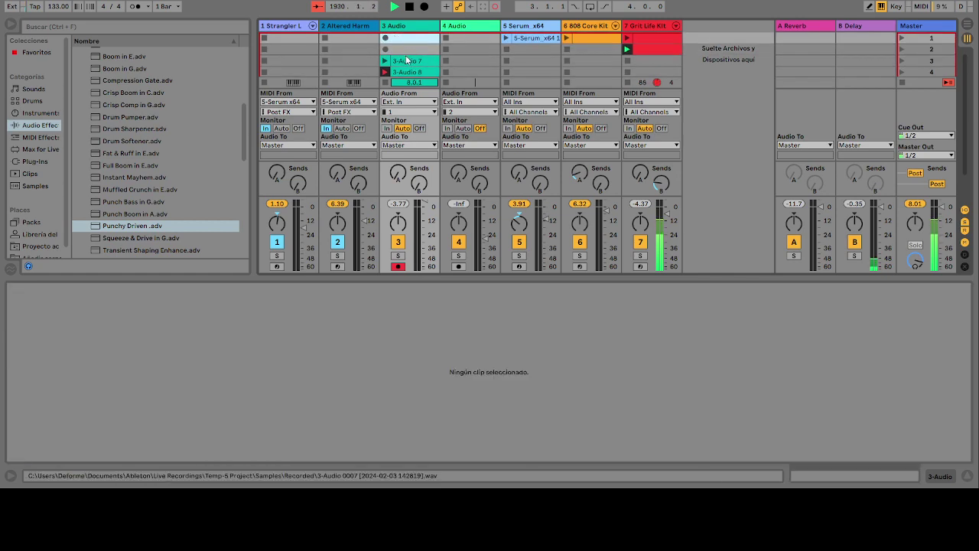
left_click(408, 60)
key("Delete")
left_click(408, 72)
key("Delete")
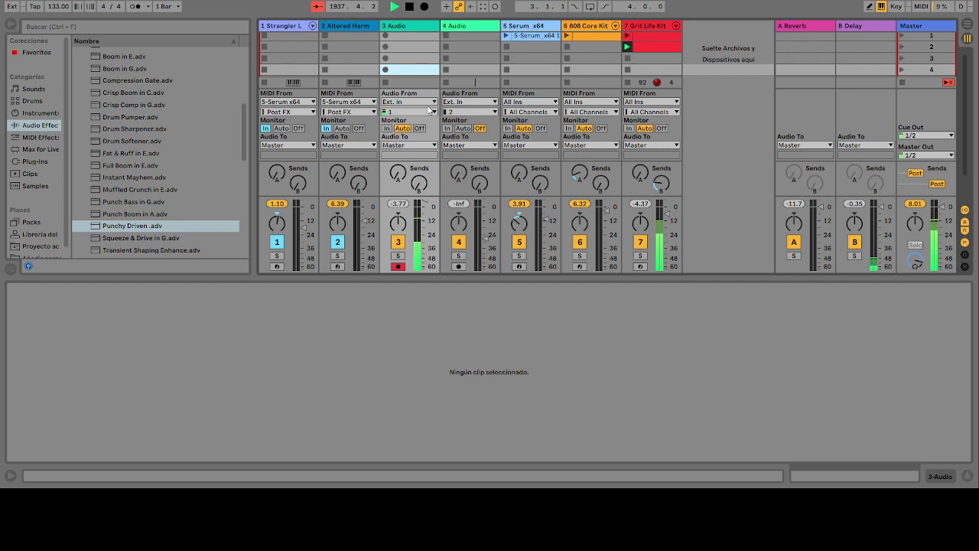
Step: Insert a MIDI track after the Grit Life Kit, receiving from 5-Serum x64 with monitoring set to In and output to monologue
left_click(711, 40)
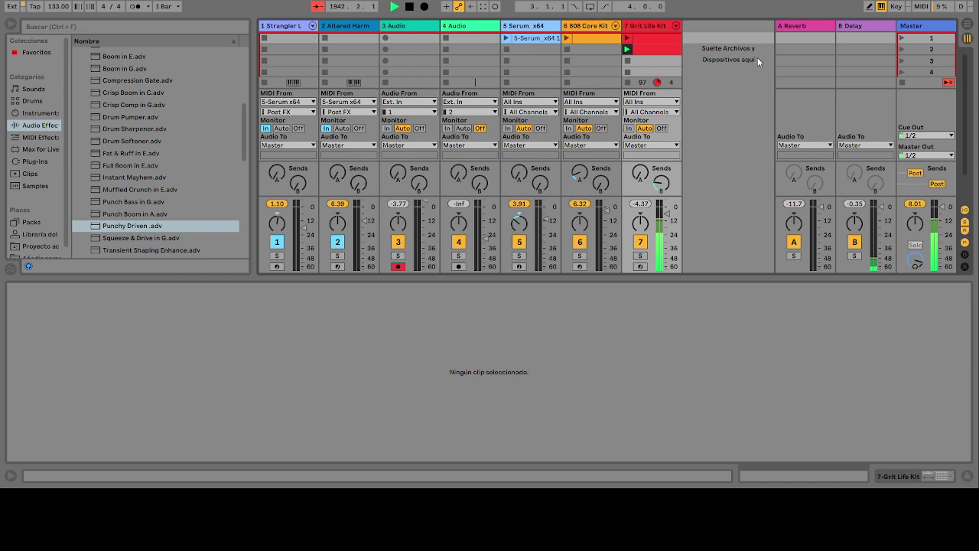
key("ctrl+shift+t")
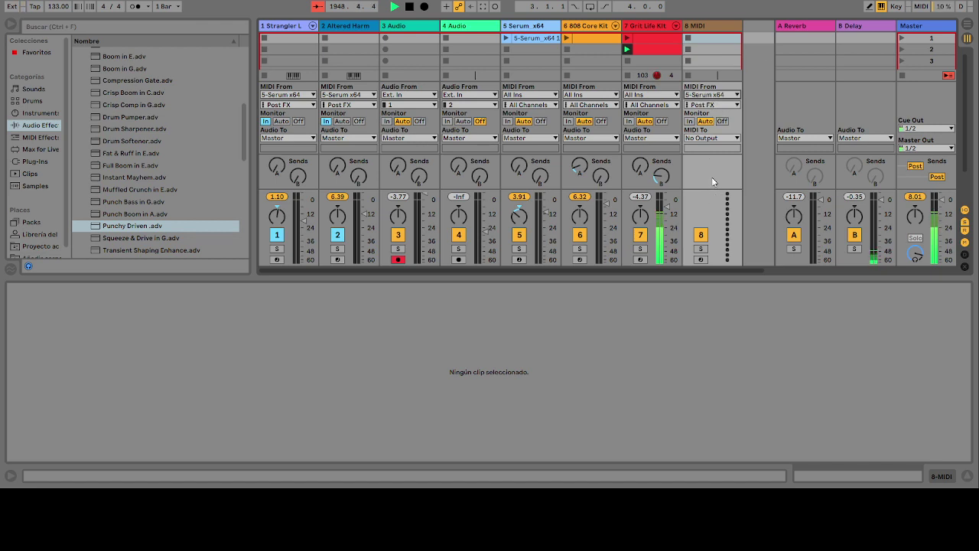
left_click(690, 121)
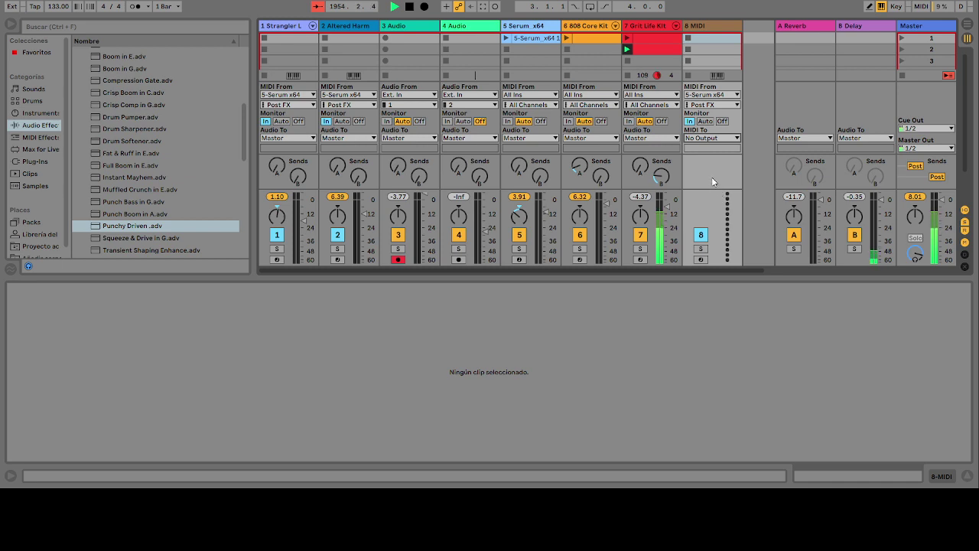
left_click(711, 138)
left_click(716, 149)
Step: Relaunch the 5 Serum_x64 and 808 Core Kit clips, and lower the volume of track 1
left_click(503, 40)
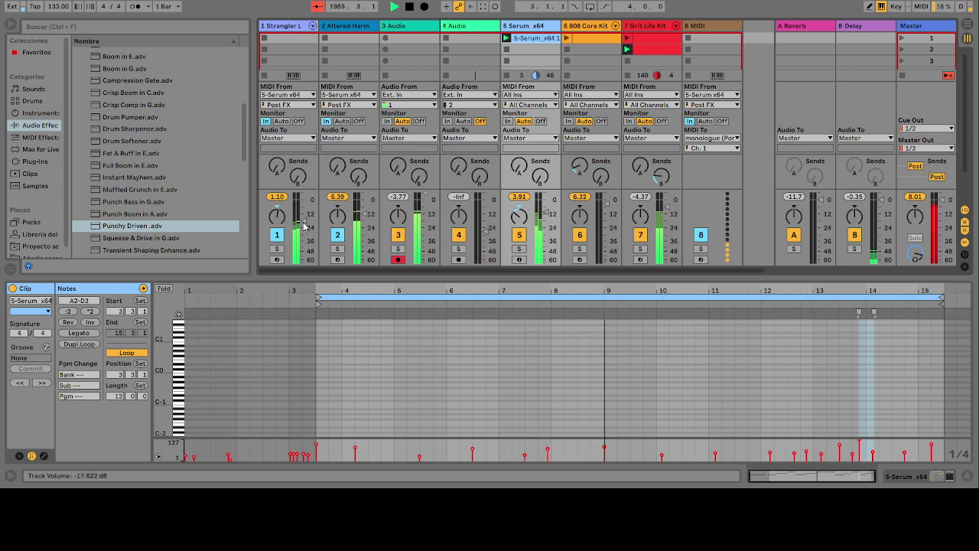
left_click_drag(299, 216, 304, 239)
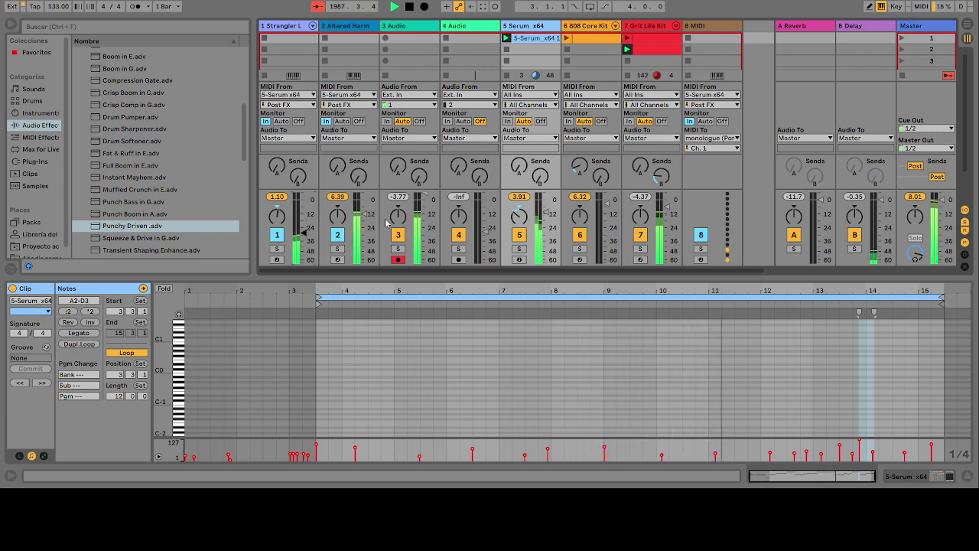
left_click(567, 40)
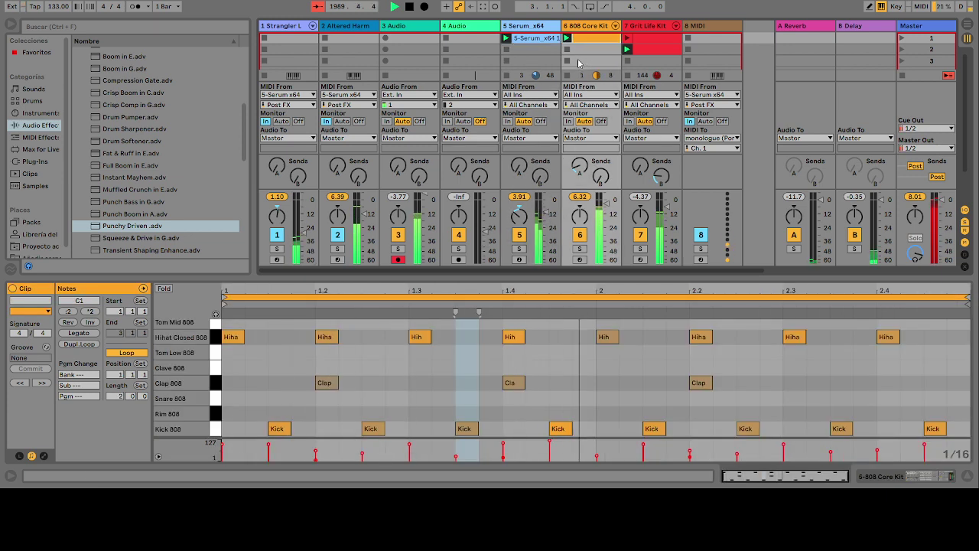
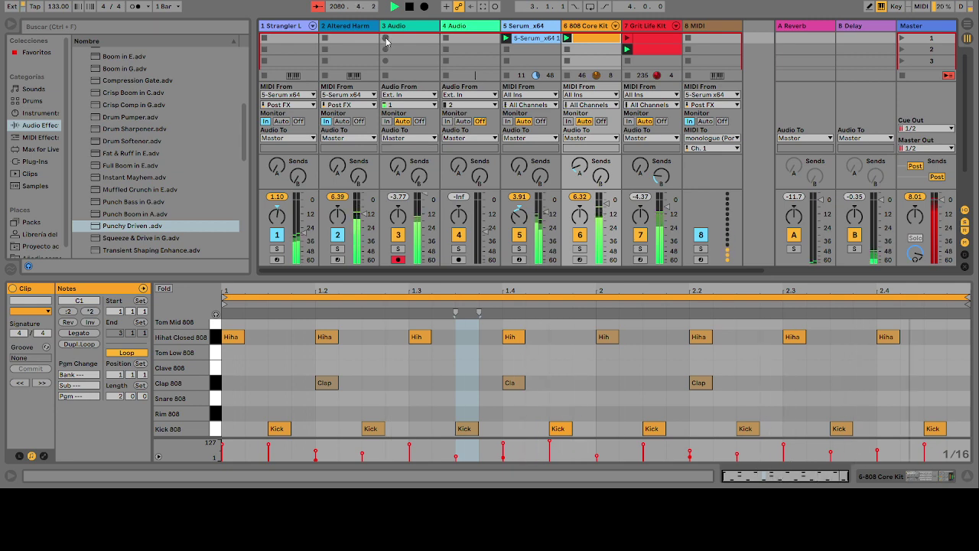
Step: Record a new take into the first slot of 3 Audio over the full beat, then launch the second scene
left_click(412, 39)
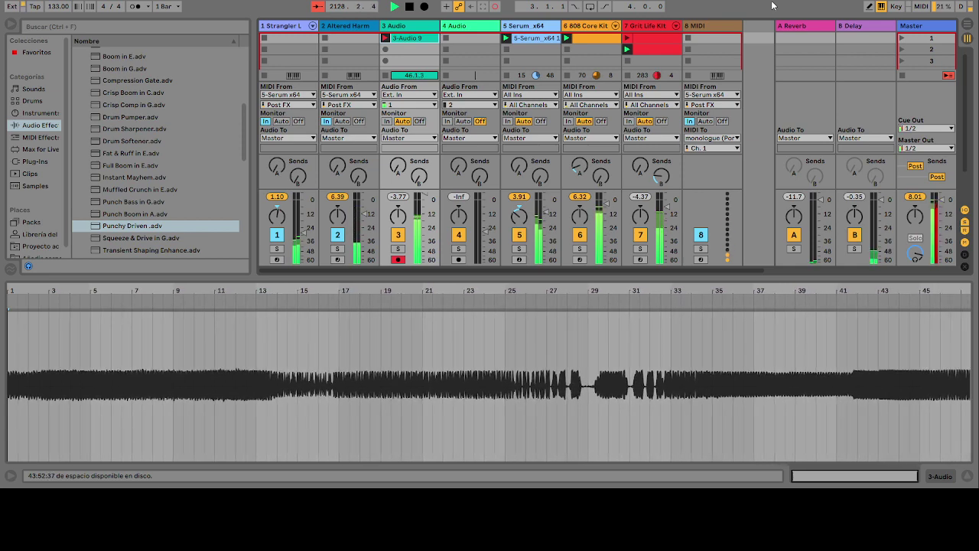
key("Down")
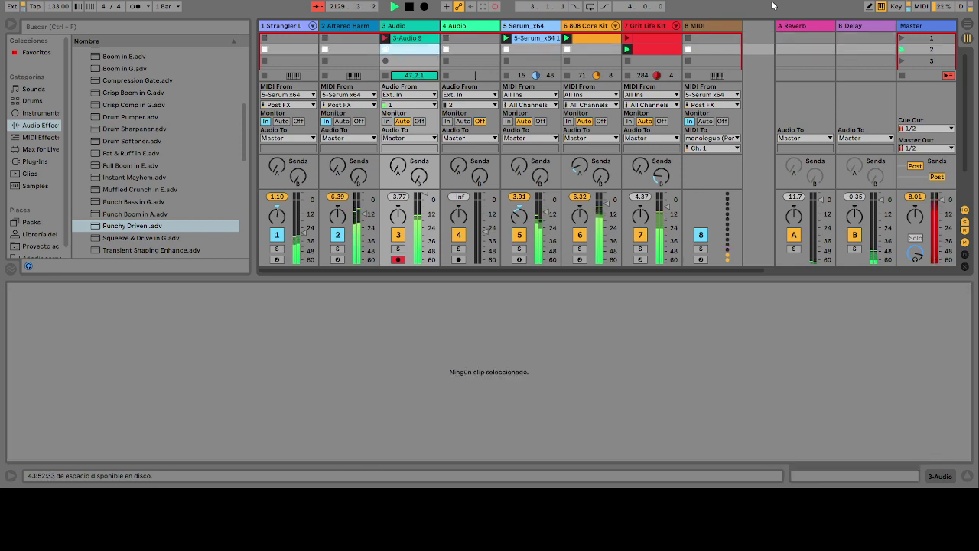
Step: Launch the first scene, switch briefly to the second scene, and return to the first scene
key("Up")
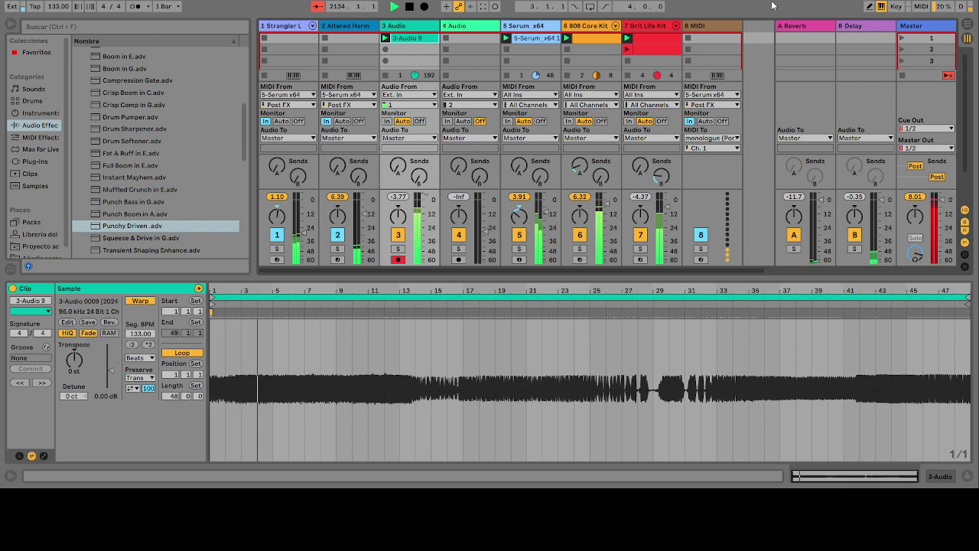
key("Down")
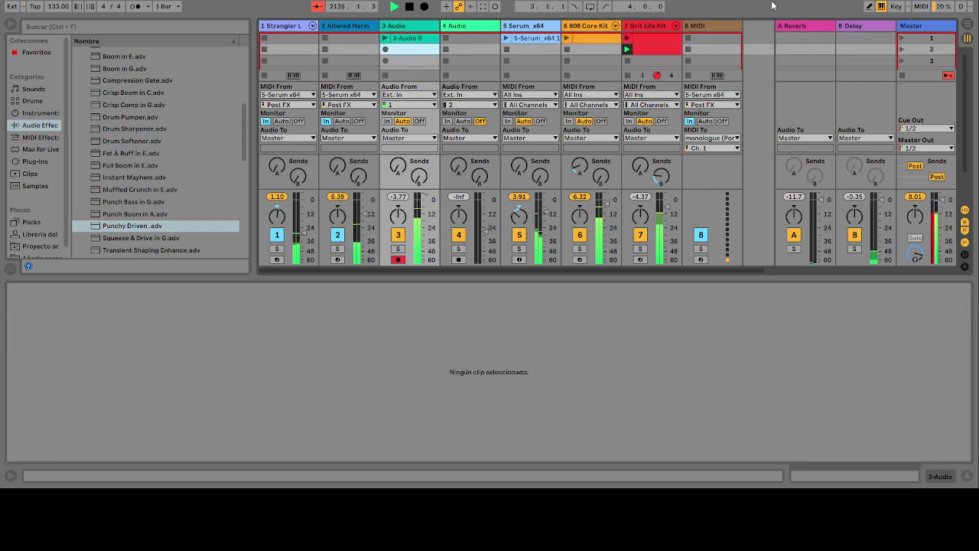
key("Up")
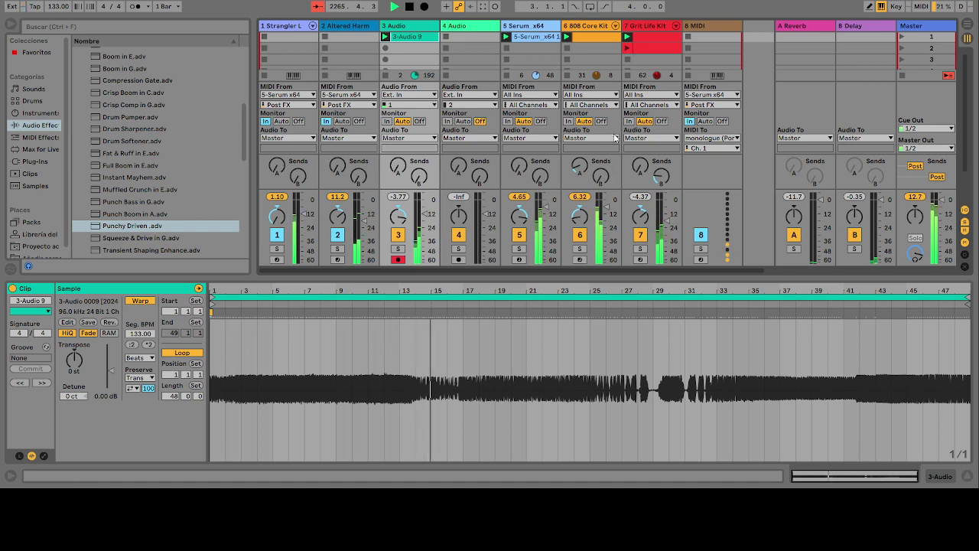
Step: Duplicate the 5-Serum_x64 clip into the slot below and display the copy's notes around C3
left_click(542, 40)
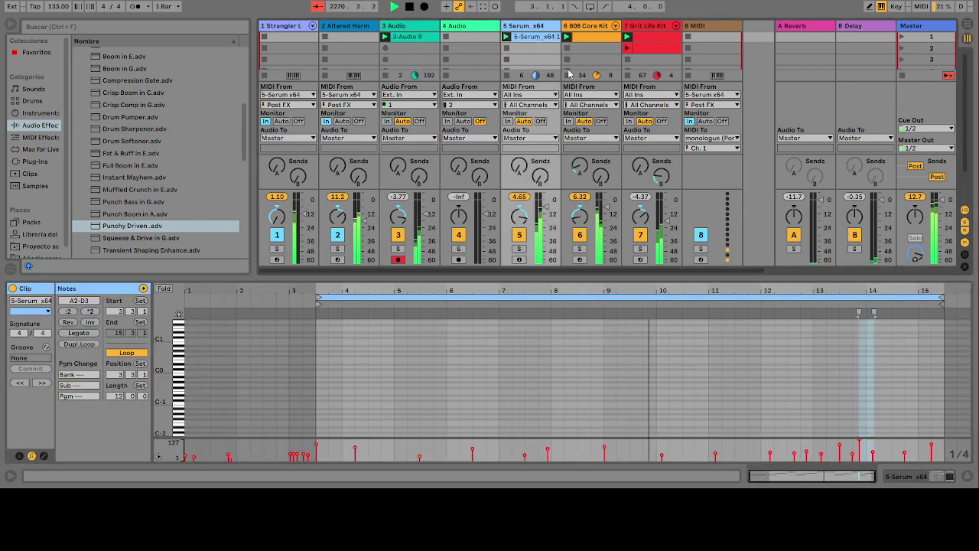
key("ctrl+d")
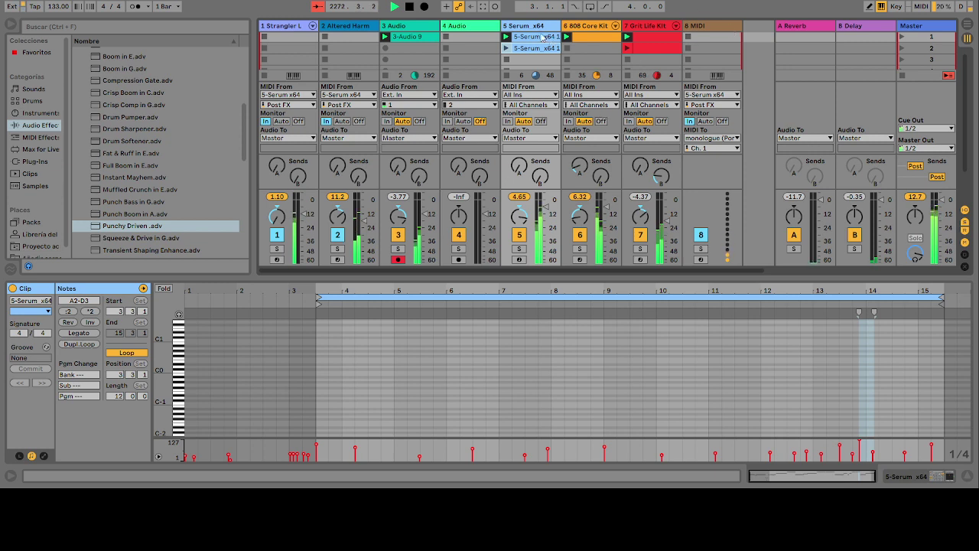
left_click(523, 51)
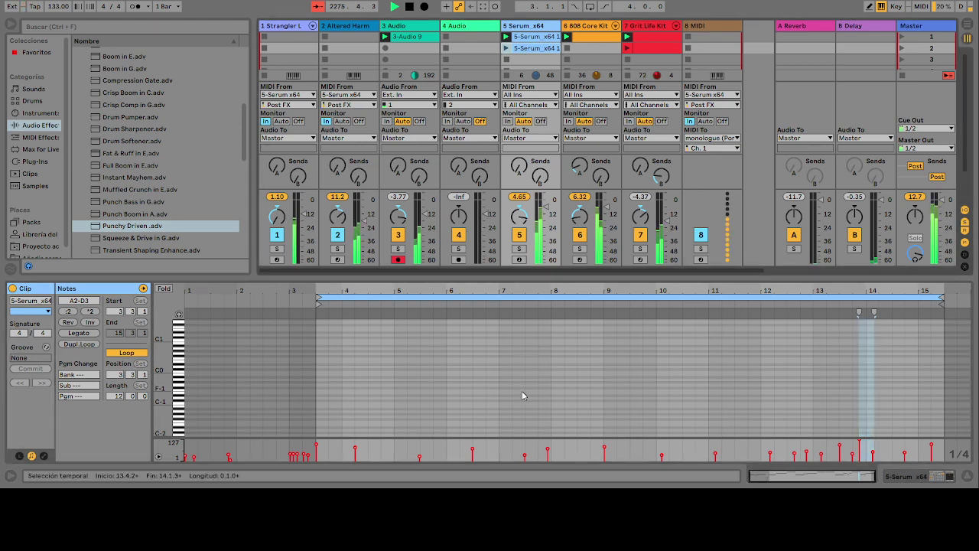
scroll(516, 391, "up", 5)
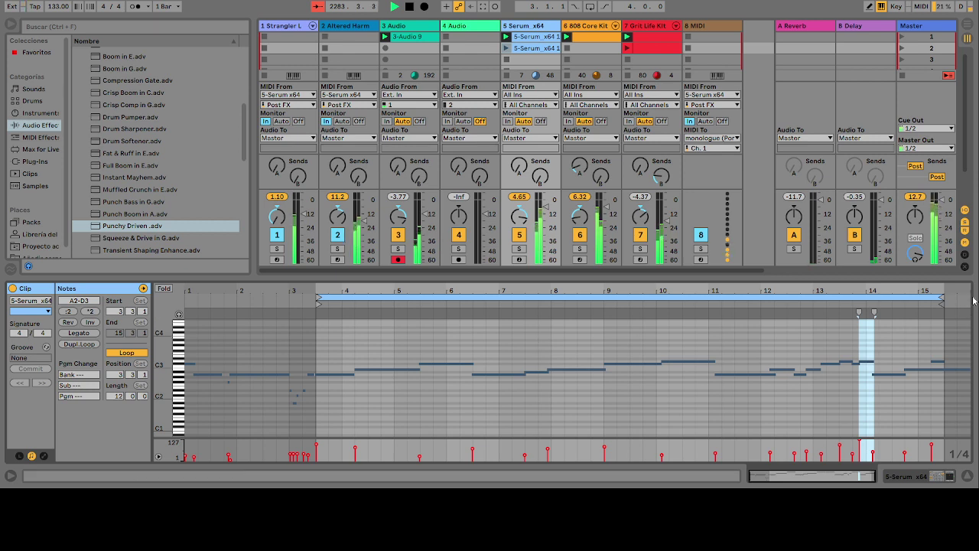
Step: Launch the duplicated Serum clip and extend its loop end to bar 21
left_click_drag(942, 302, 710, 320)
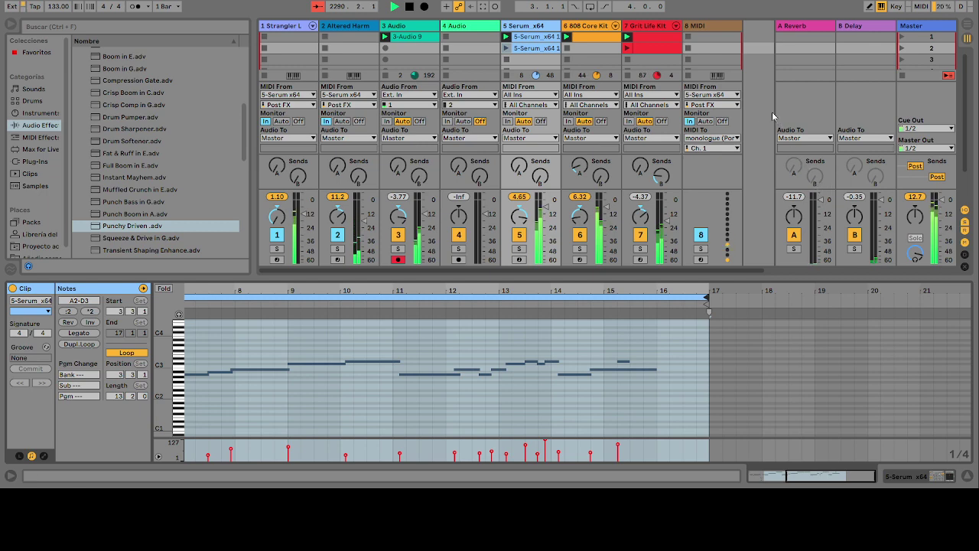
left_click(505, 48)
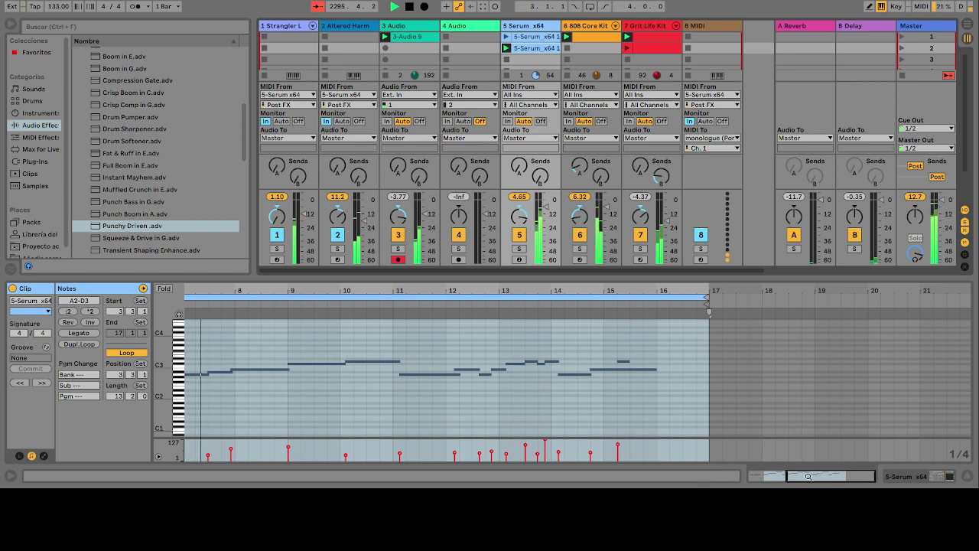
left_click_drag(808, 476, 799, 462)
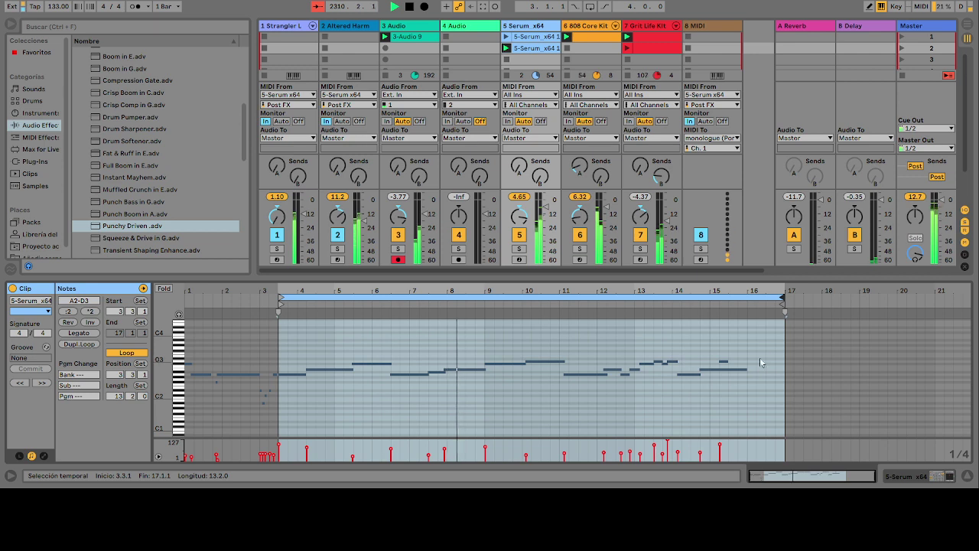
mouse_move(783, 303)
left_mouse_down()
mouse_move(955, 306)
mouse_move(934, 308)
left_mouse_up()
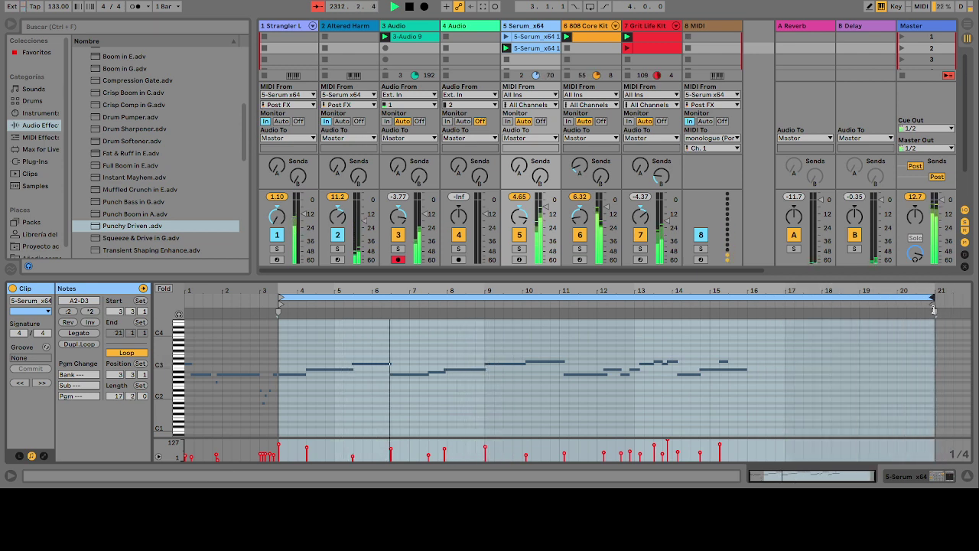
Step: Add quarter-note A2 notes at the start of bars 16, 17, 18, 19 and 20 in the duplicated Serum clip
double_click(752, 374)
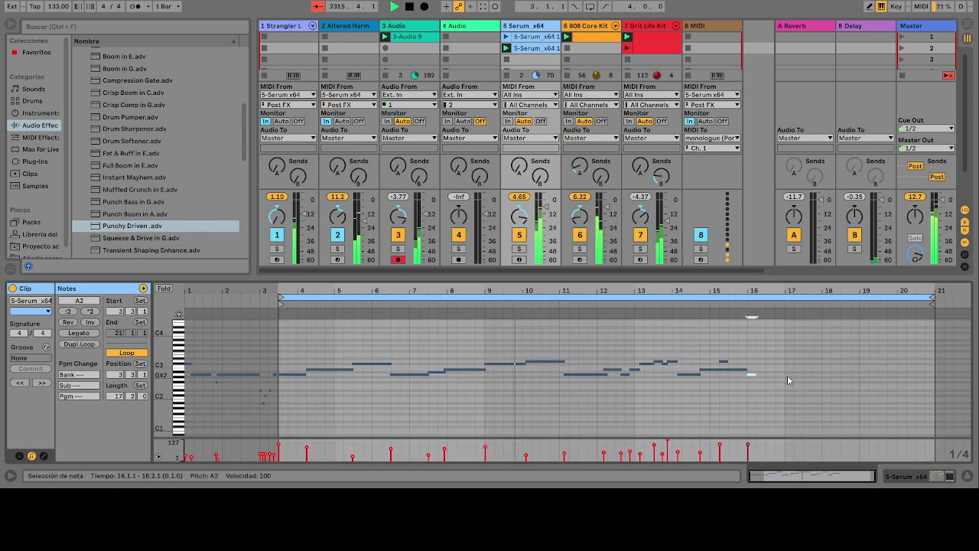
double_click(787, 375)
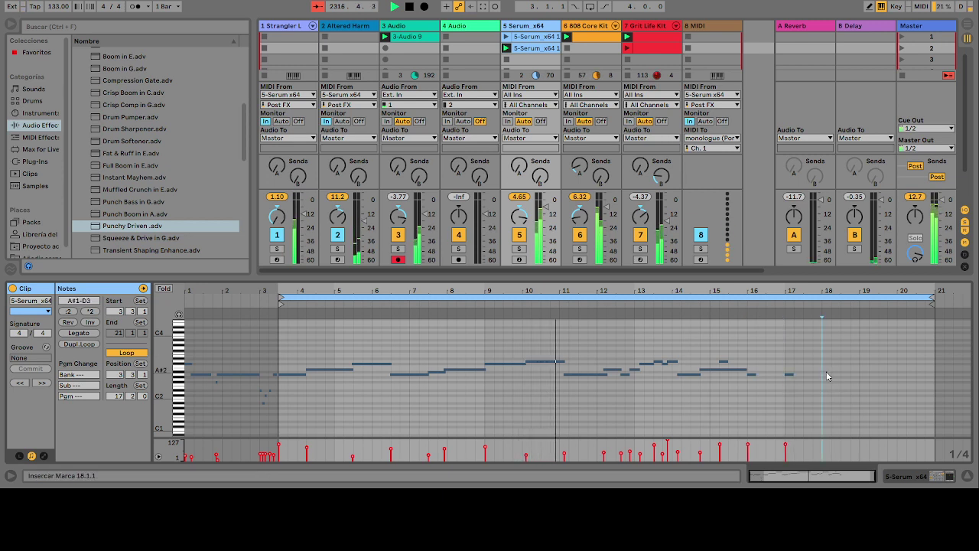
double_click(825, 374)
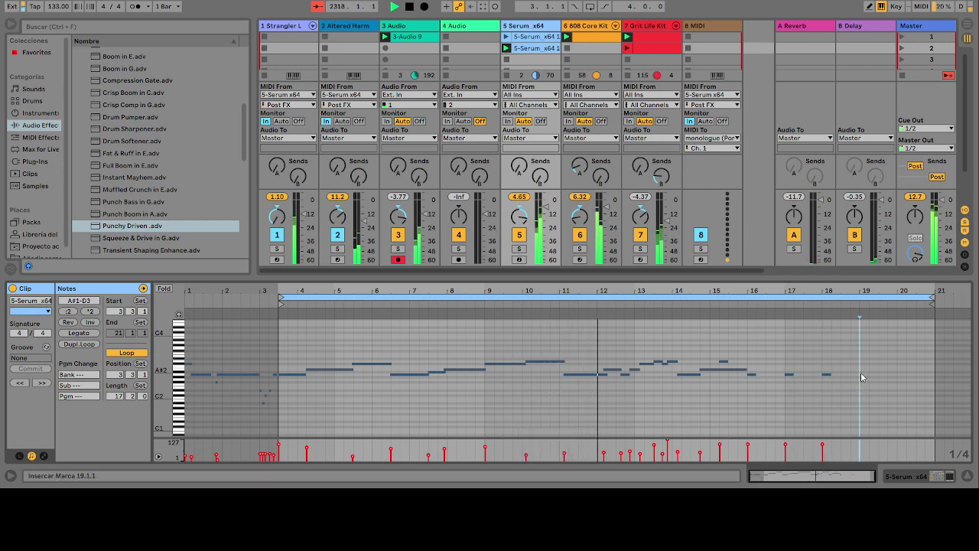
double_click(863, 374)
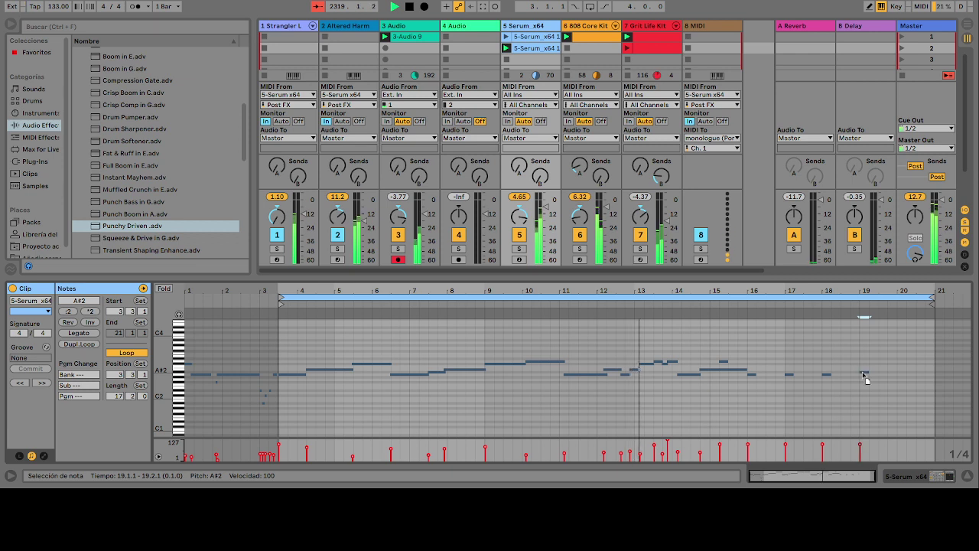
left_click_drag(863, 375, 863, 378)
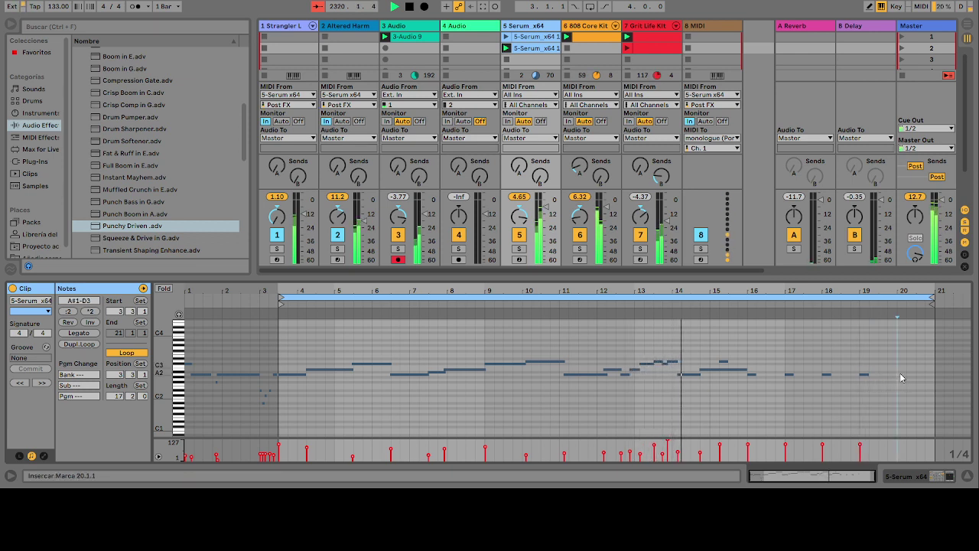
double_click(900, 375)
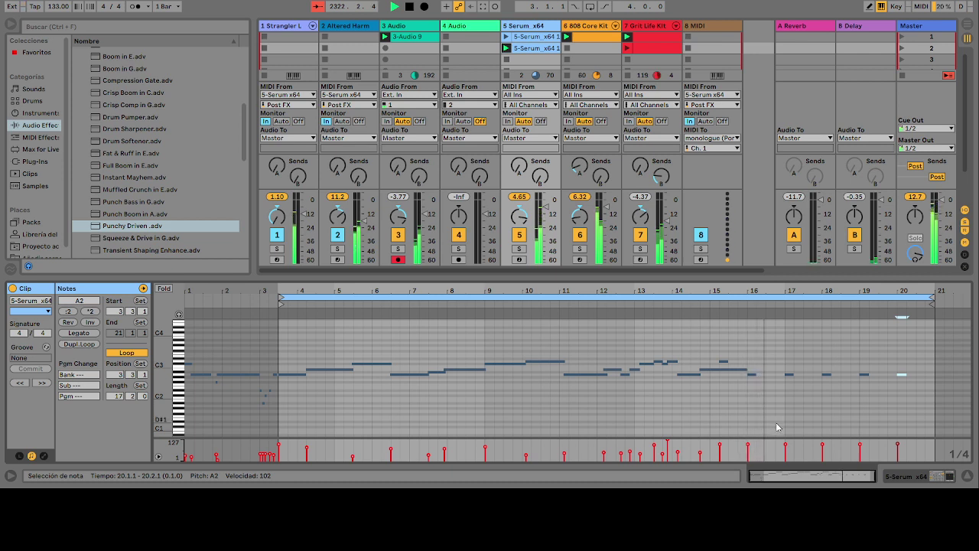
Step: Add quarter notes on the third beats of the Serum copy: A#2 in bar 16, C#3 in bar 17 and D3 in bar 18
double_click(771, 364)
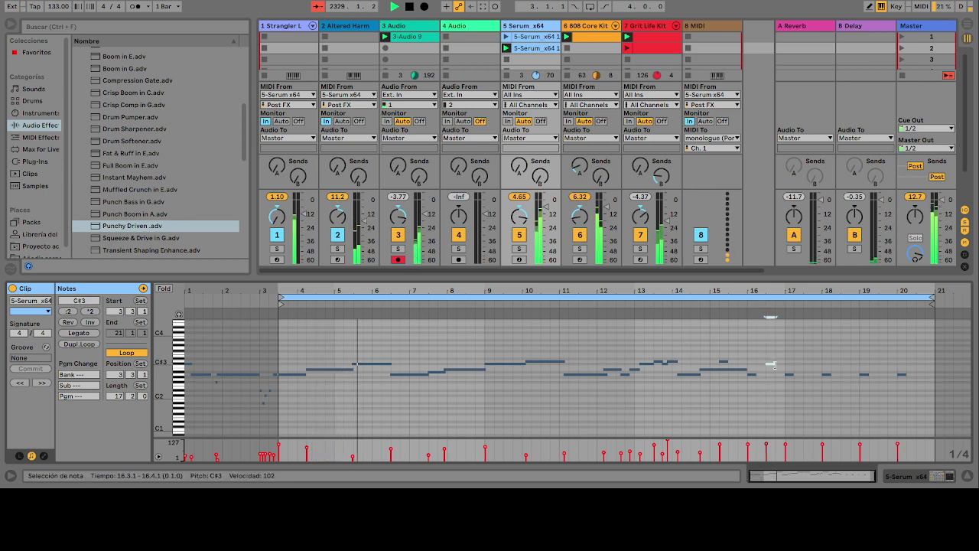
left_click_drag(771, 364, 773, 374)
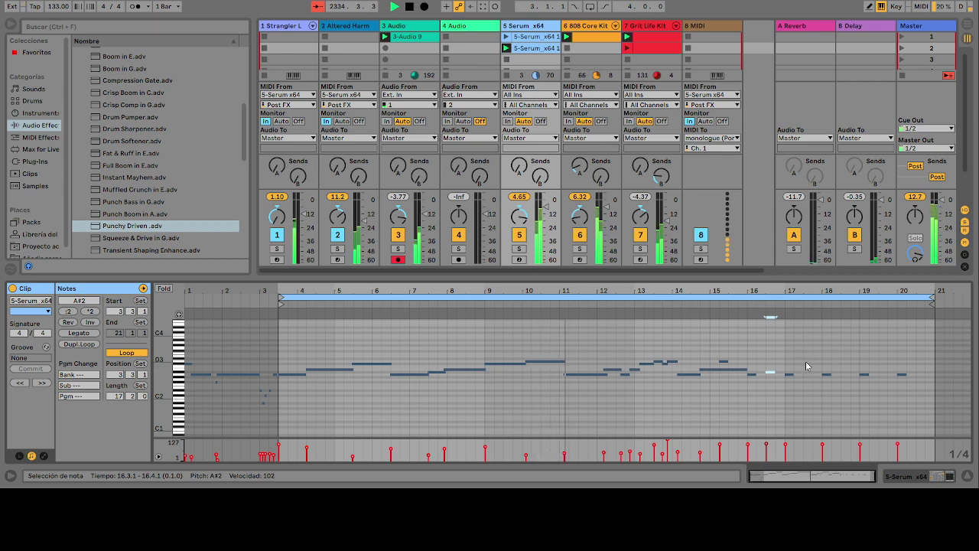
double_click(807, 367)
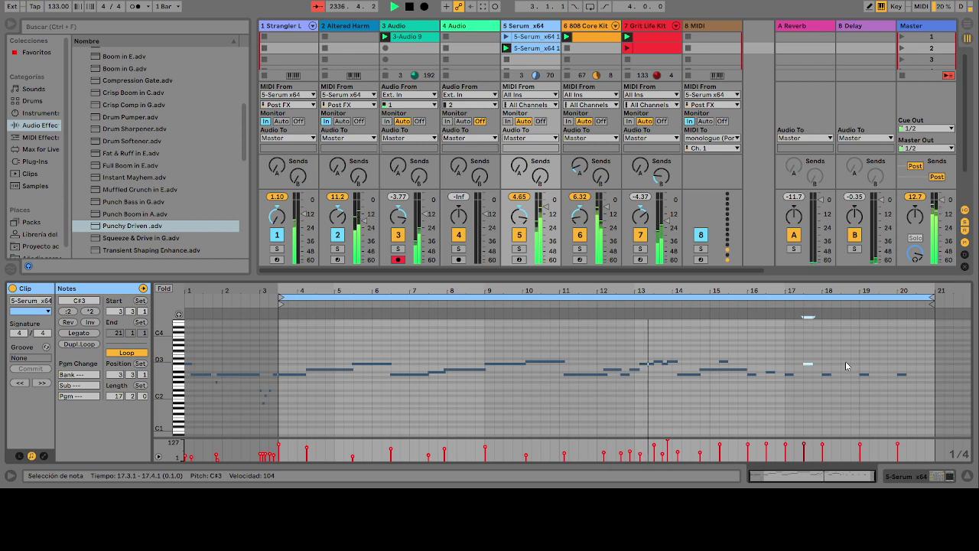
double_click(845, 360)
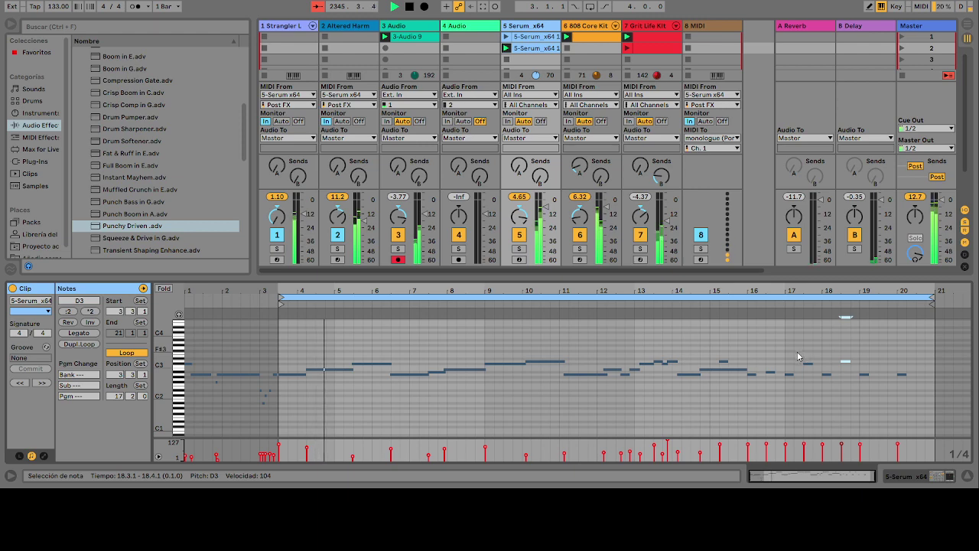
Step: Delete the recorded 3-Audio 9 take from the first slot of 3 Audio
left_click(400, 41)
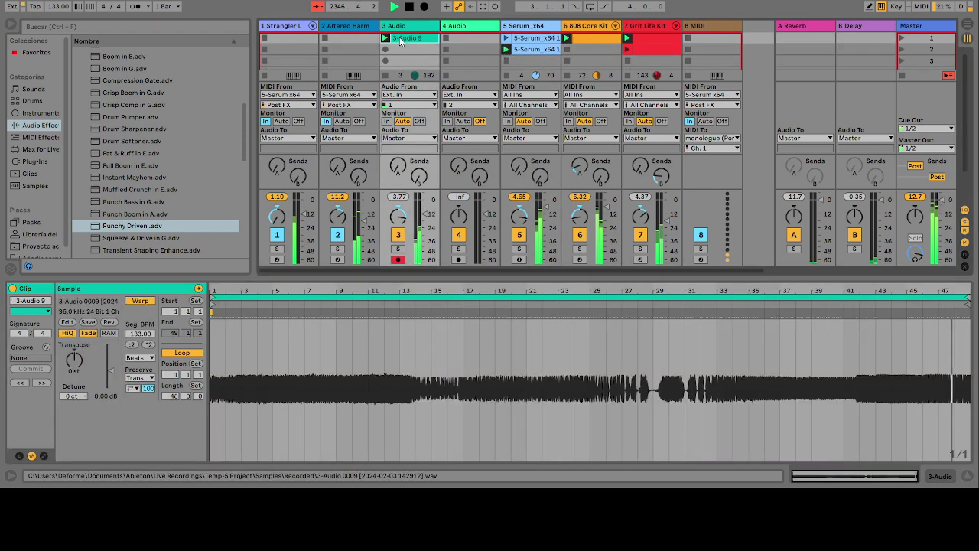
key("Delete")
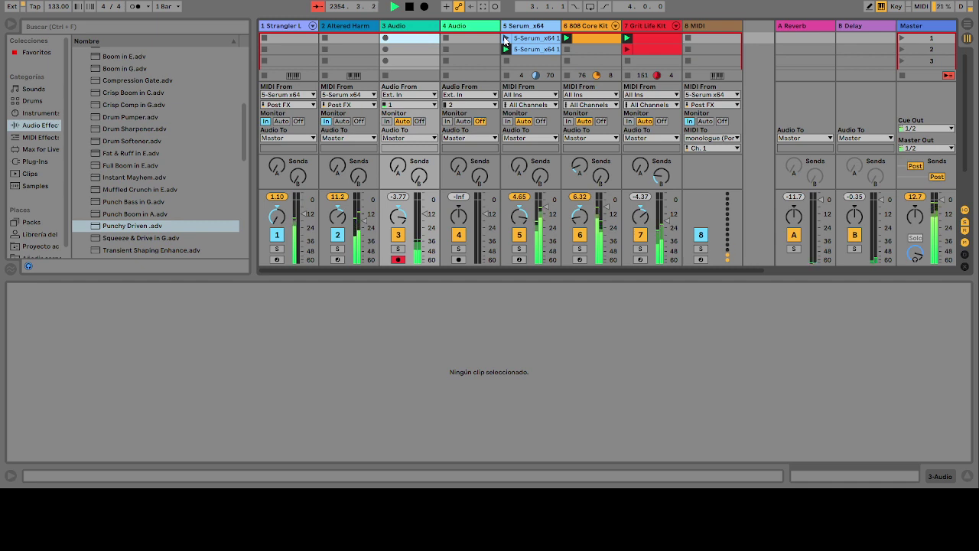
Step: Duplicate the 808 Core Kit clip into the second slot and add kicks at 1.3 and 2.1 in the copy
left_click(583, 38)
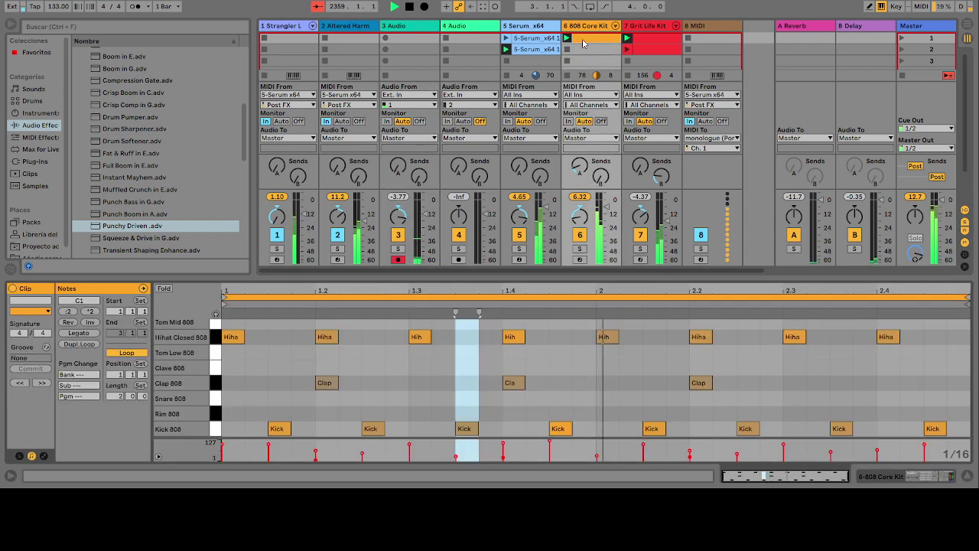
key("ctrl+d")
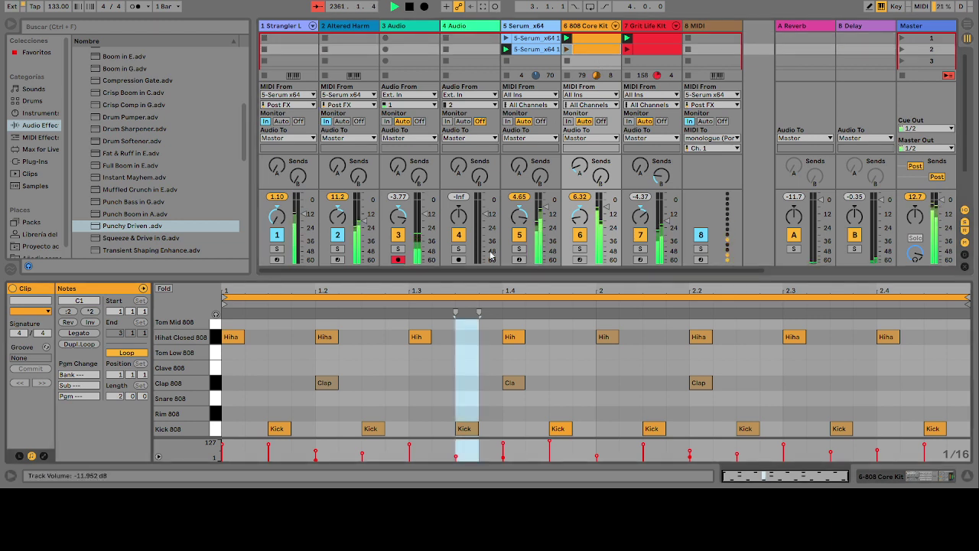
double_click(421, 429)
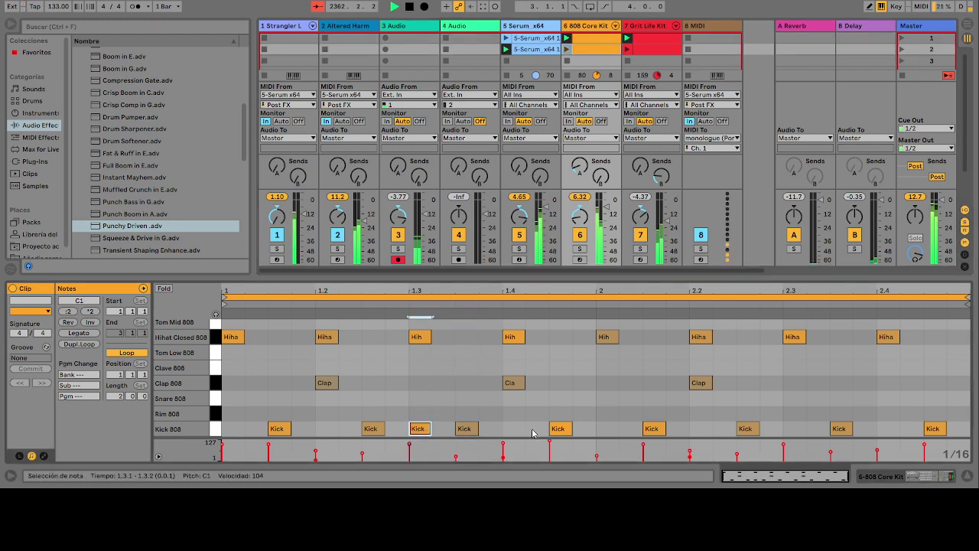
double_click(608, 430)
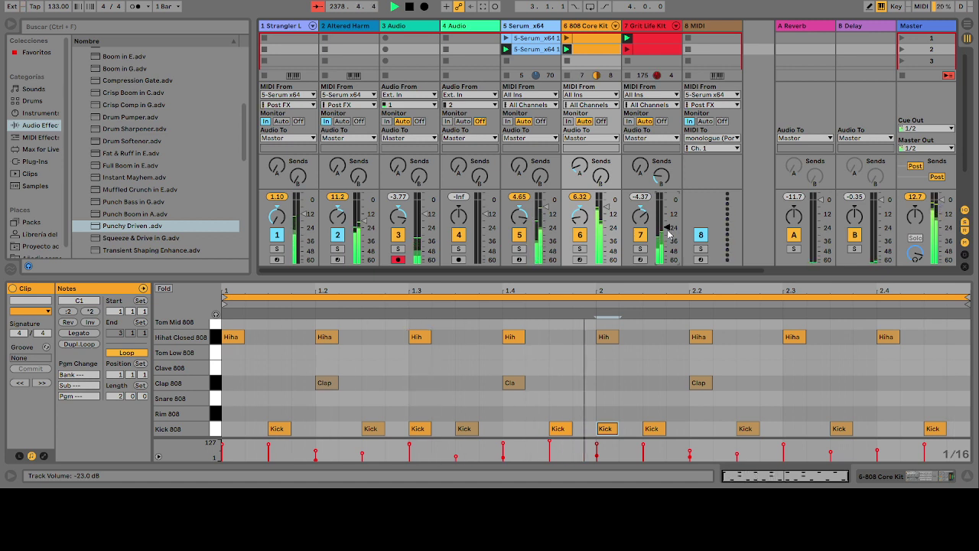
Step: Raise the 808 track's volume, set DrBuss Drive to 106, and Punchy Driven's Drive to 70 %, Boom 37 %, Freq 46.0 Hz, Transients 0.30, output -4.03 dB
left_click_drag(610, 210, 606, 200)
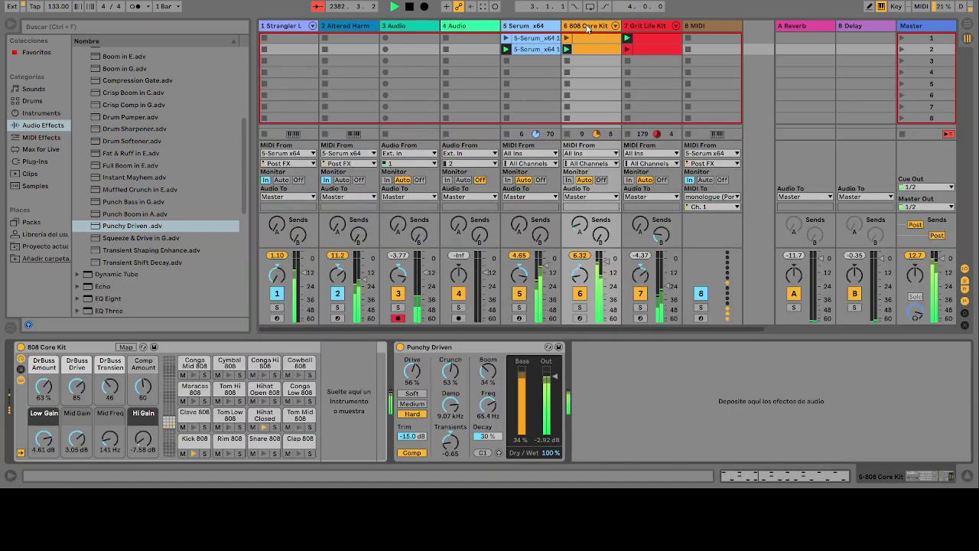
double_click(585, 25)
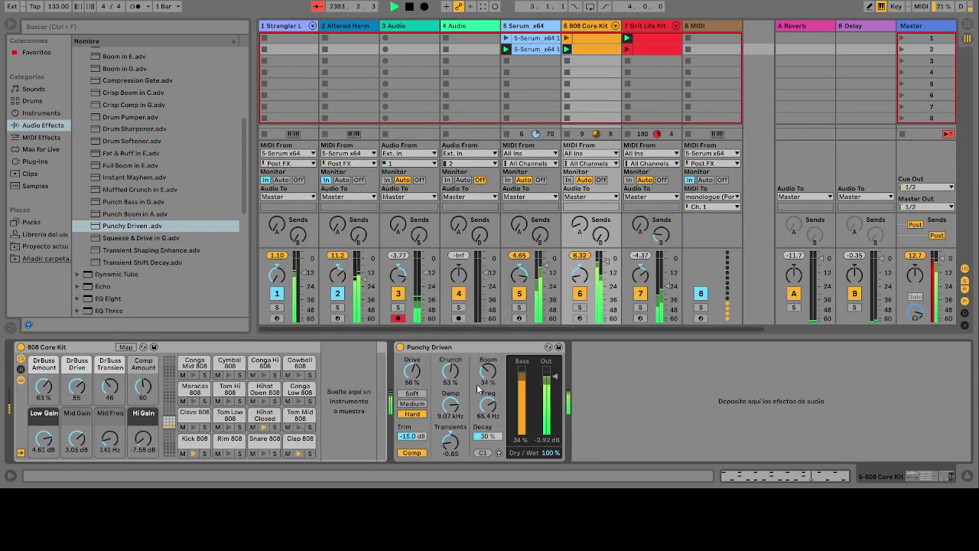
left_click_drag(411, 369, 412, 353)
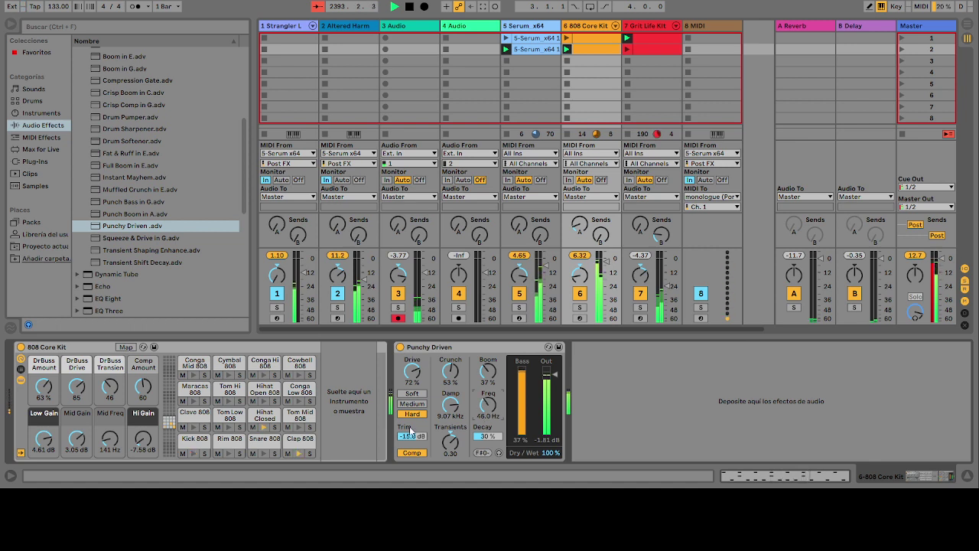
left_click_drag(77, 387, 76, 368)
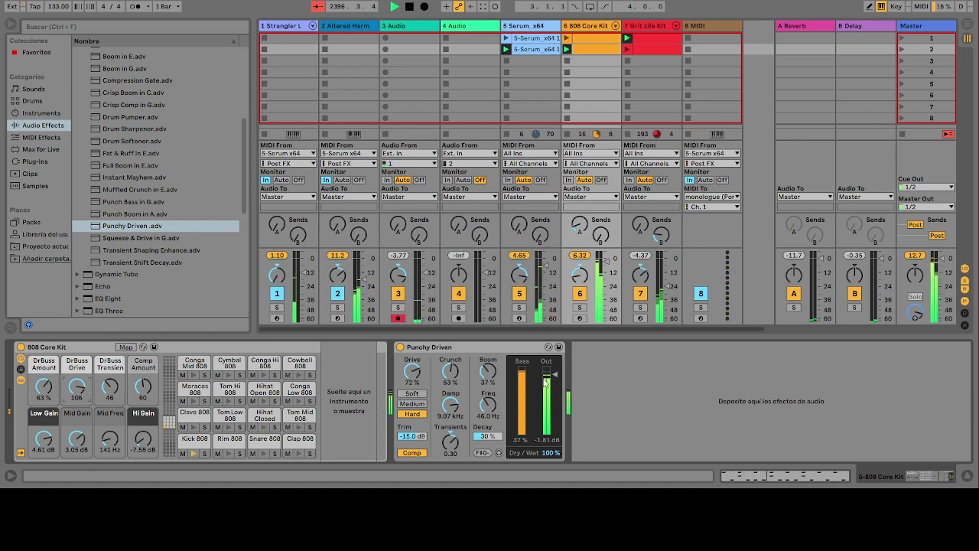
left_click_drag(545, 382, 546, 387)
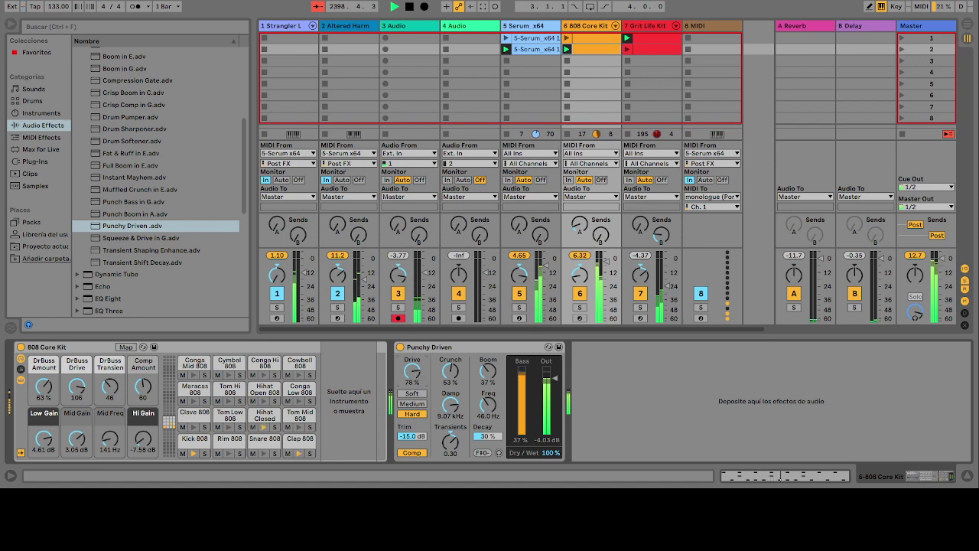
left_click_drag(411, 372, 412, 369)
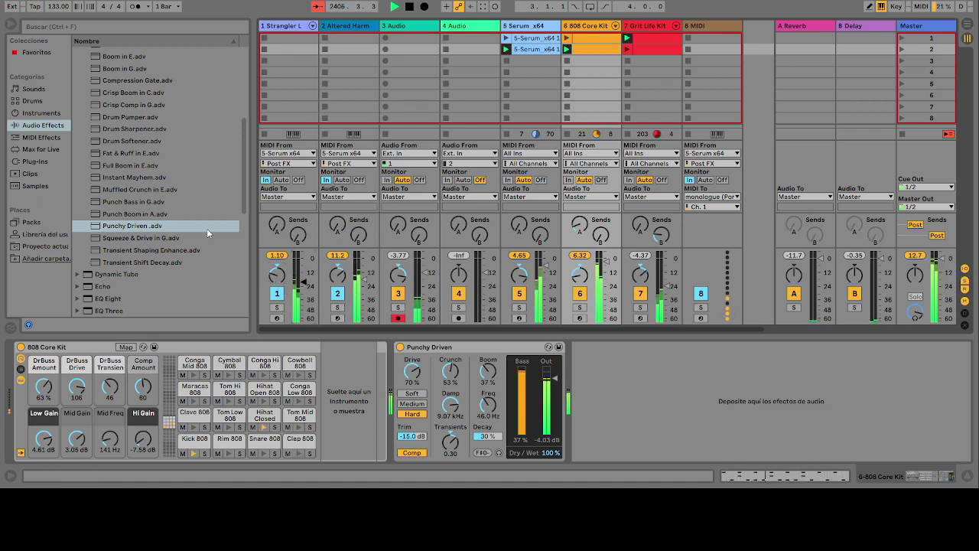
Step: Add the Filter Delay preset Loopo to the Strangler Lead Guitar track and fine-tune that track's volume
left_click(42, 124)
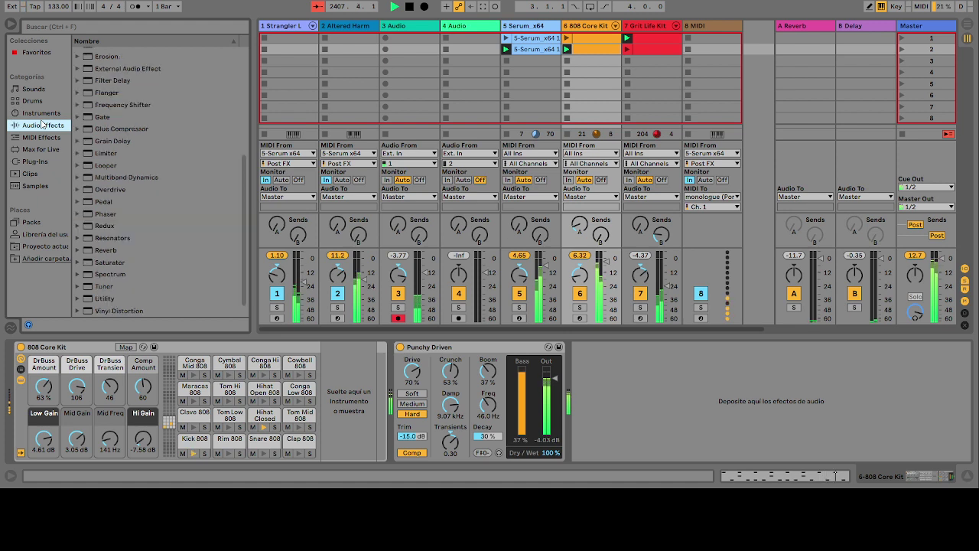
left_click(78, 79)
left_click(101, 140)
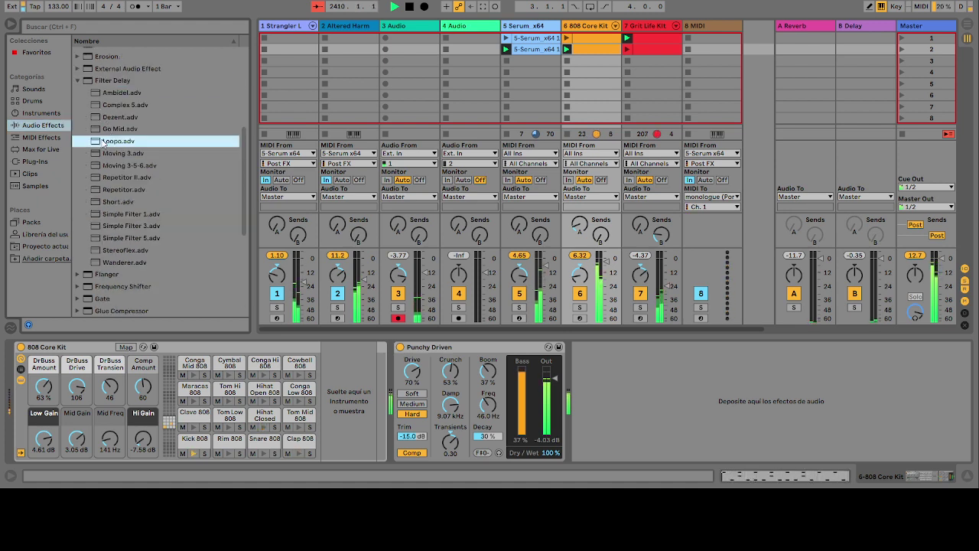
left_click_drag(298, 187, 298, 187)
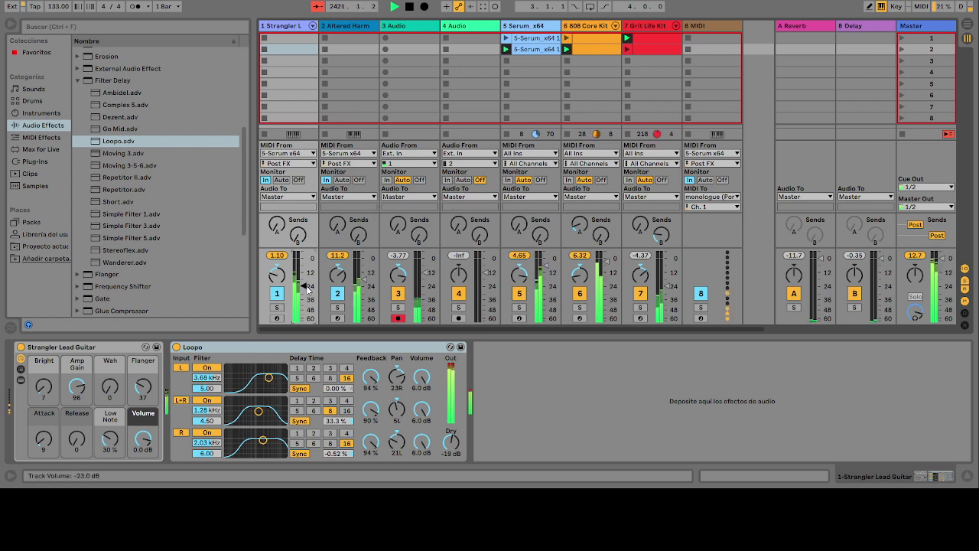
left_click_drag(303, 287, 303, 285)
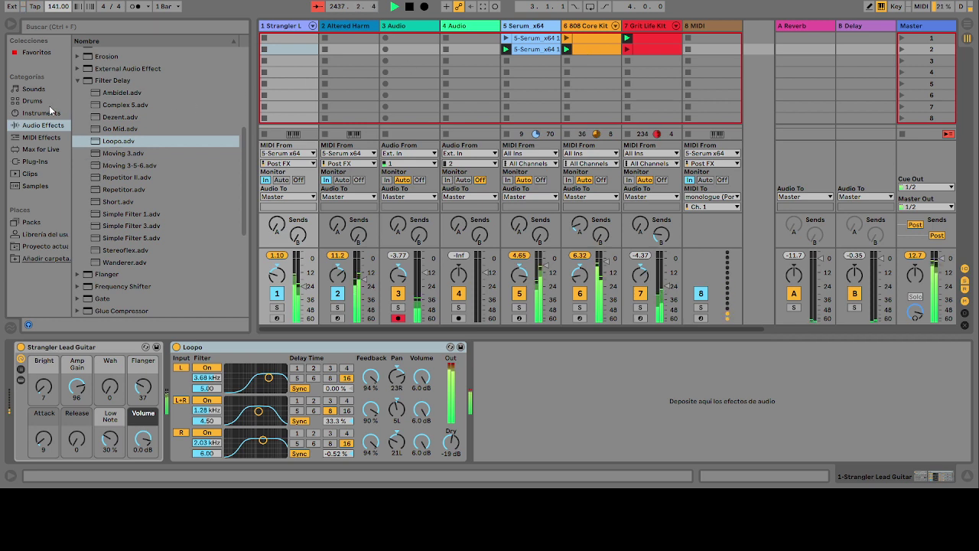
Step: Preview several bass presets from the Sounds library and load Analog Saw Bass onto a new MIDI track after 8 MIDI
left_click(34, 89)
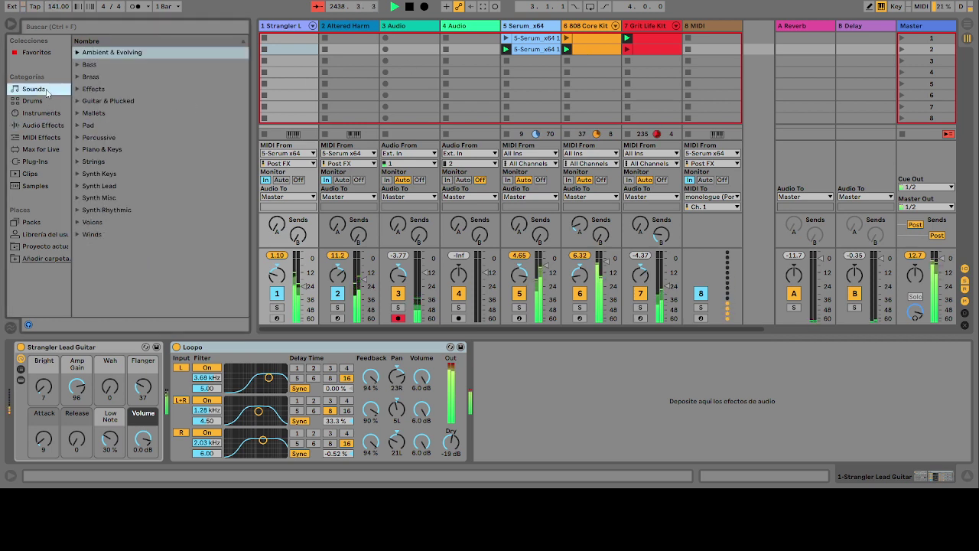
left_click(78, 65)
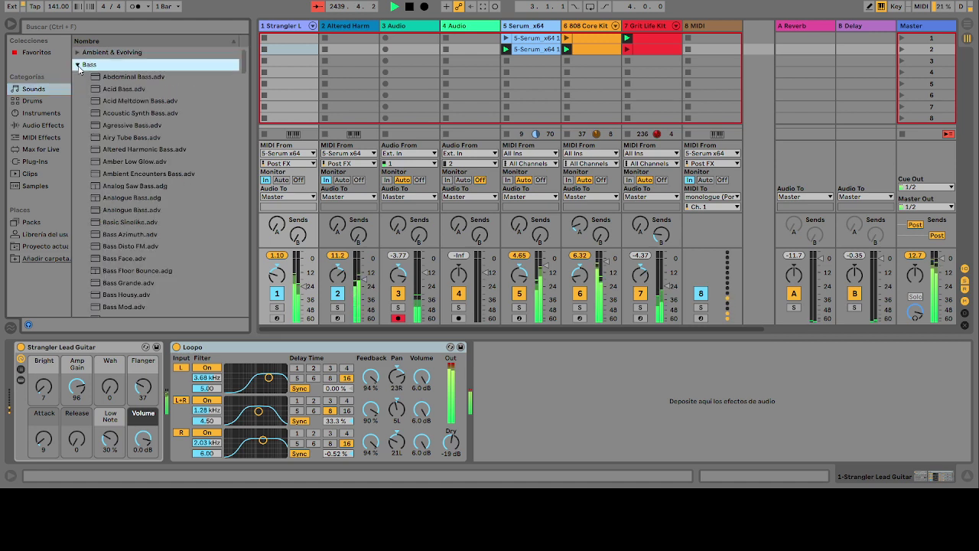
left_click(111, 106)
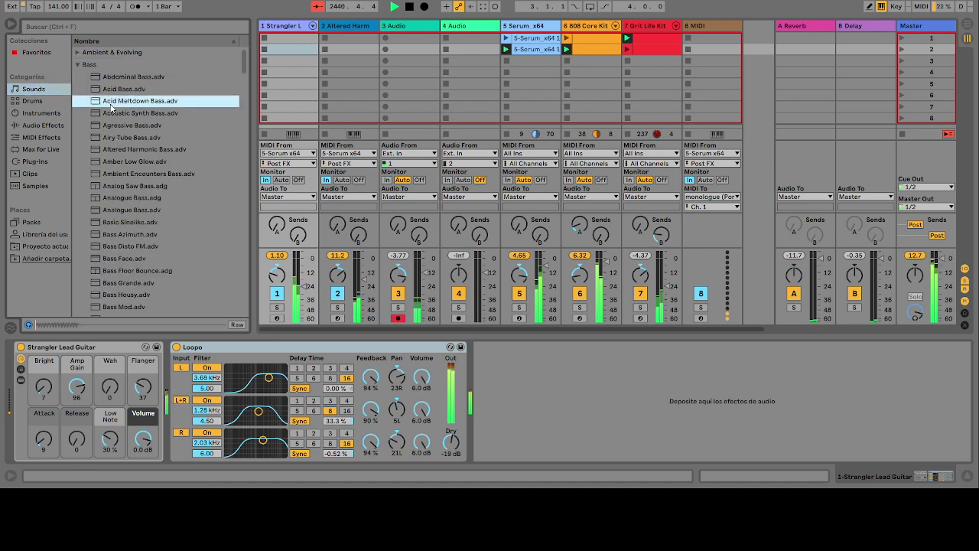
left_click(117, 152)
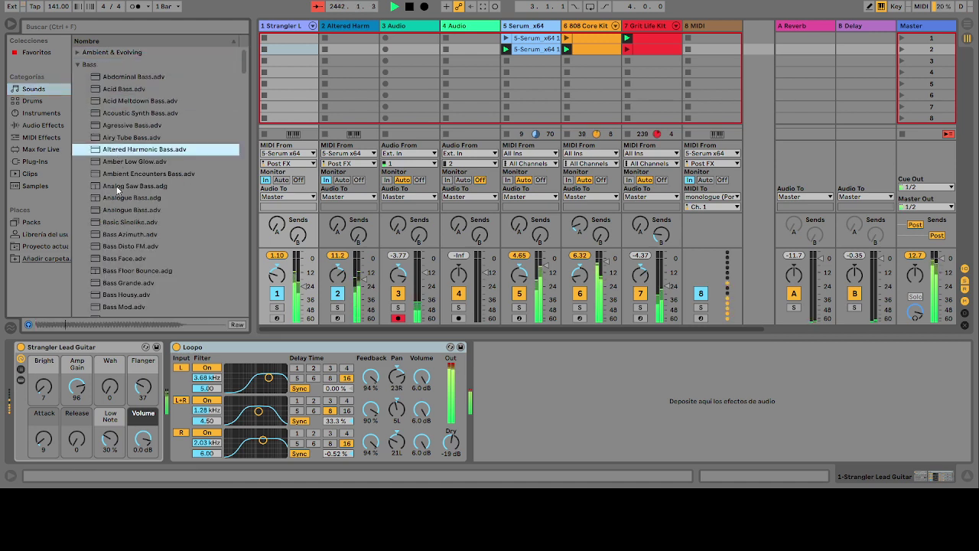
left_click(109, 169)
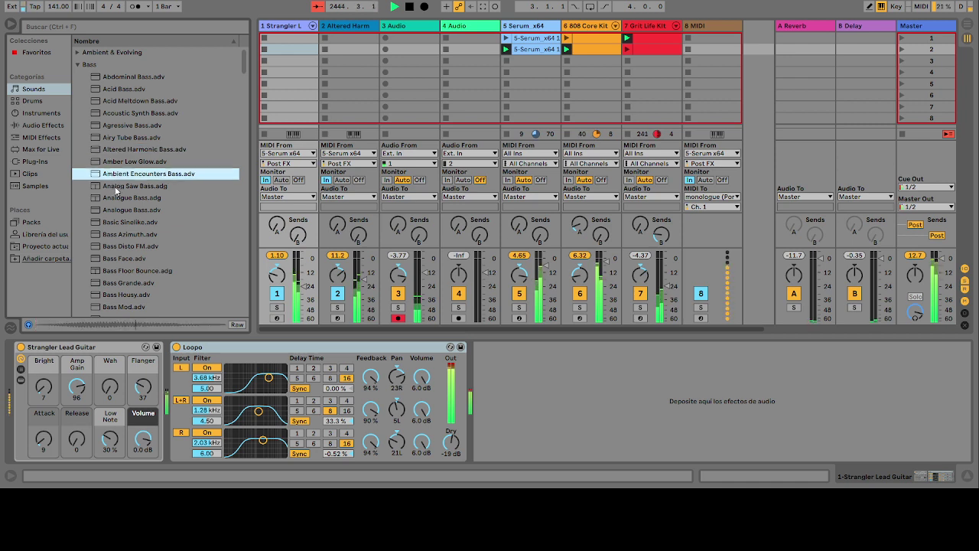
left_click(116, 189)
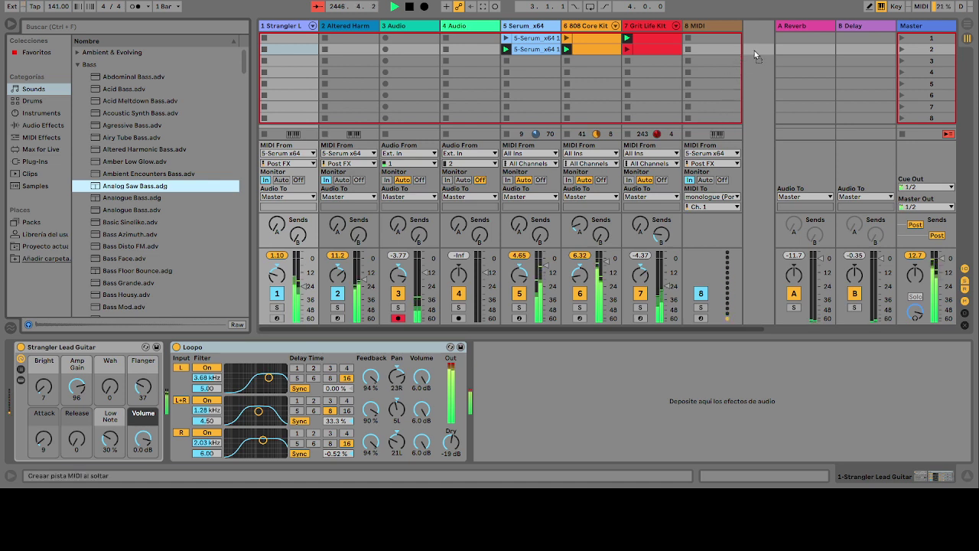
left_click(719, 27)
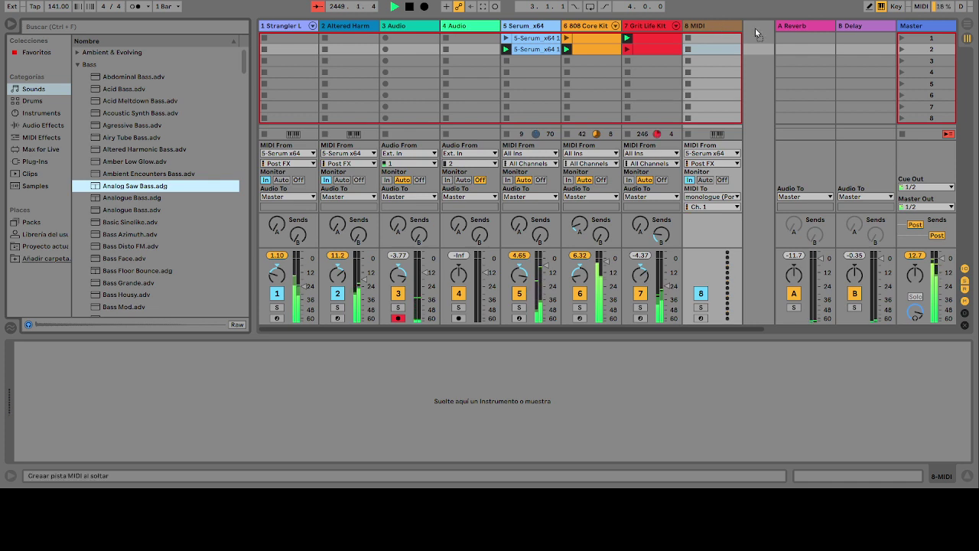
key("Return")
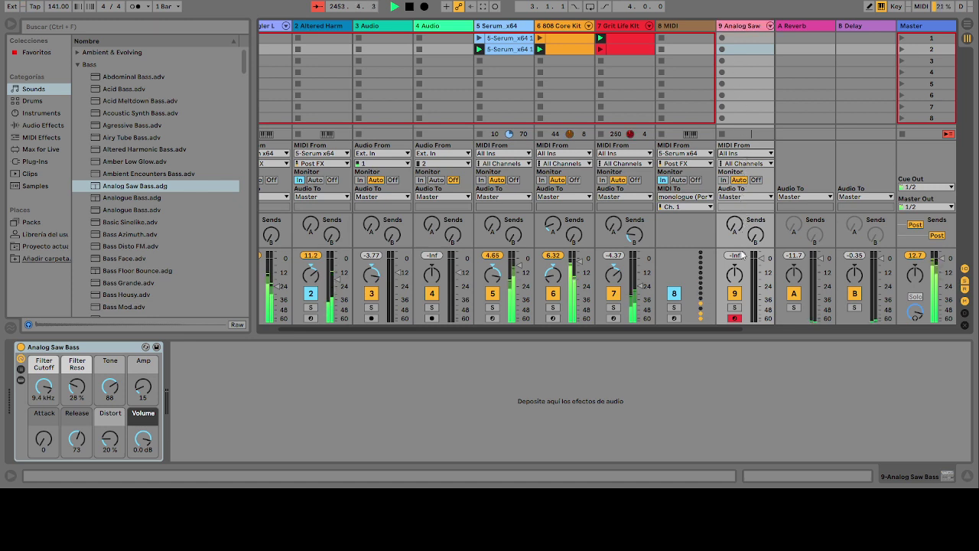
Step: Feed the Analog Saw Bass track with MIDI from 6-808 Core Kit, set its volume to -11.0 dB, and compare it under both 808 clips
left_click(765, 153)
left_click(769, 200)
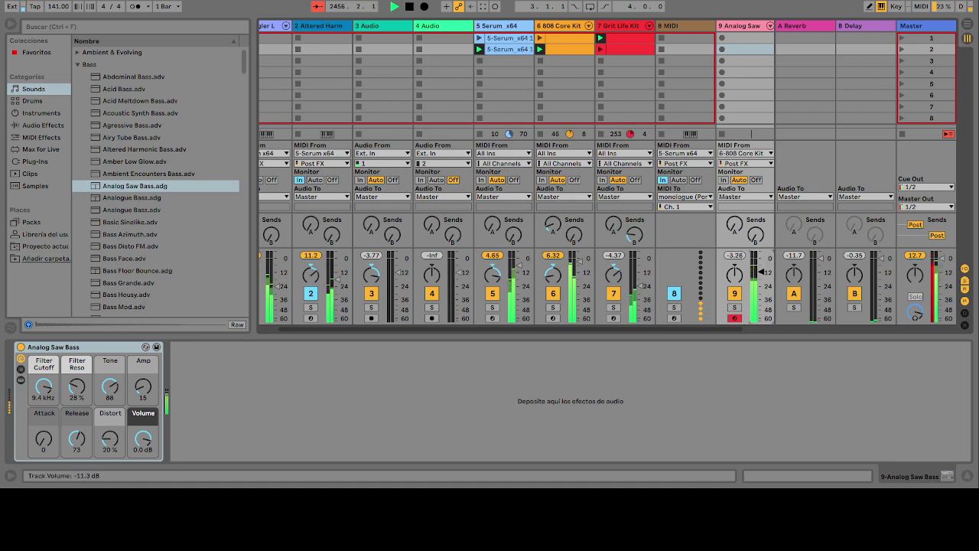
left_click_drag(761, 272, 761, 271)
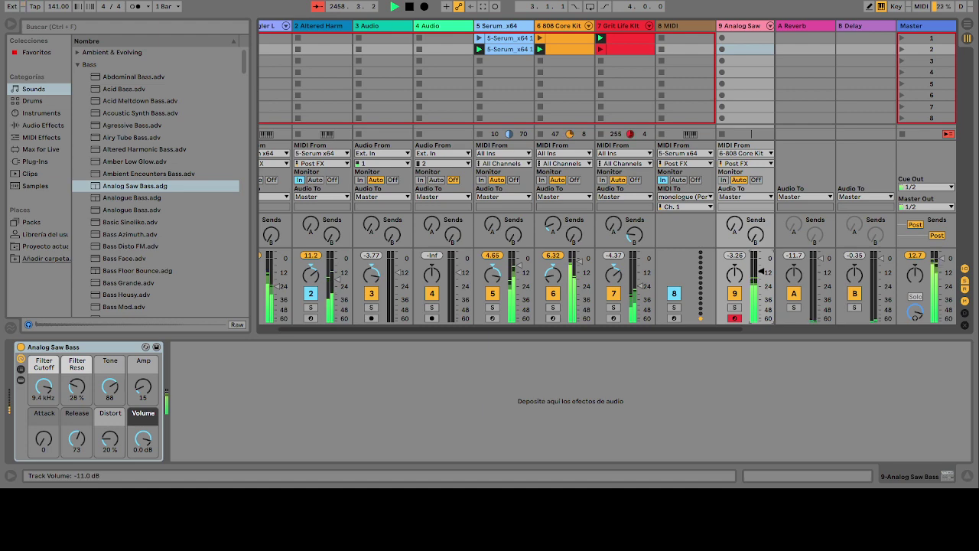
left_click(540, 40)
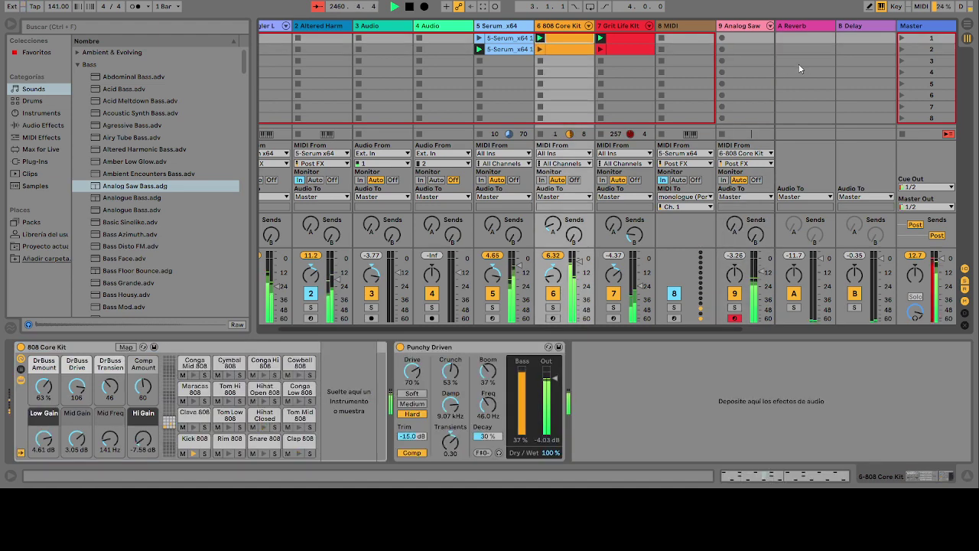
left_click(541, 49)
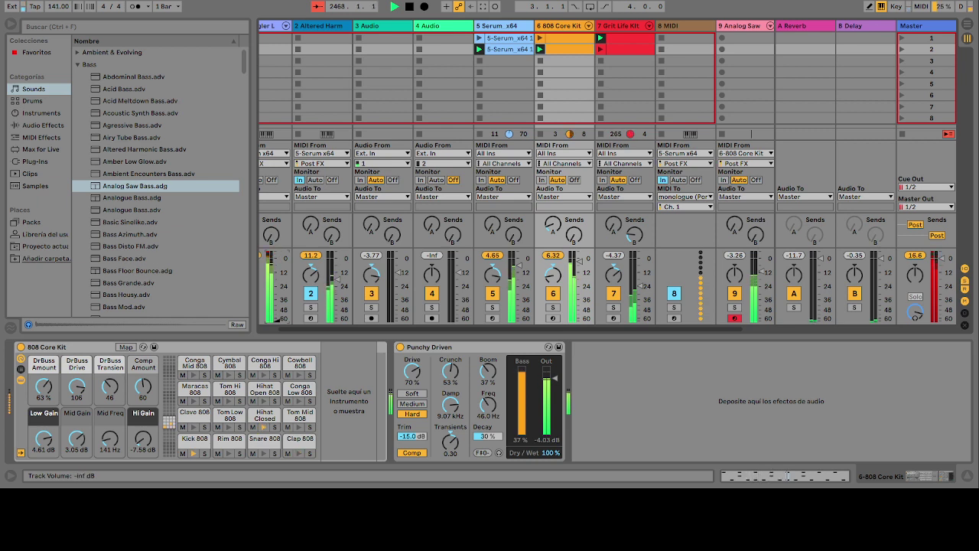
Step: Lower the Strangler Lead Guitar track's volume and set the tempo to 124 BPM
left_click_drag(273, 319, 272, 304)
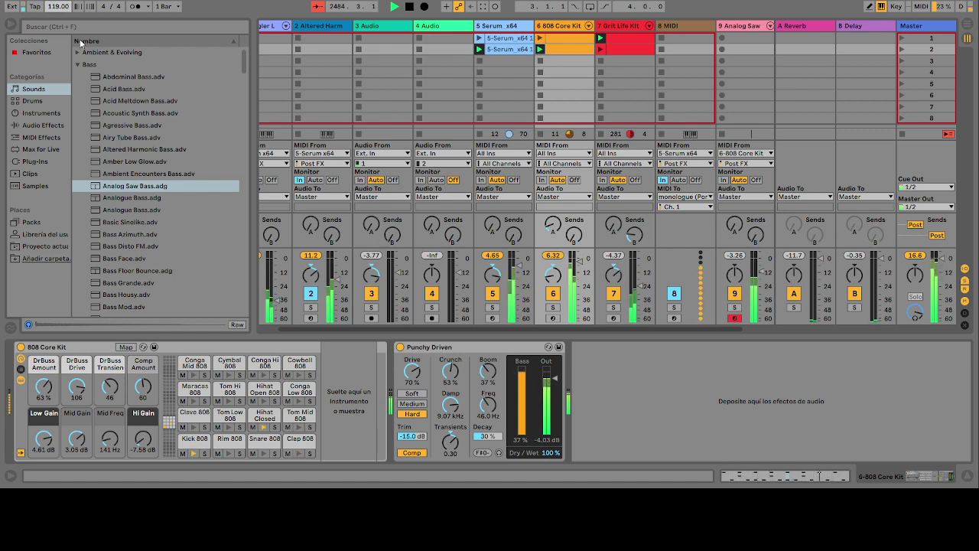
left_click_drag(59, 6, 60, 3)
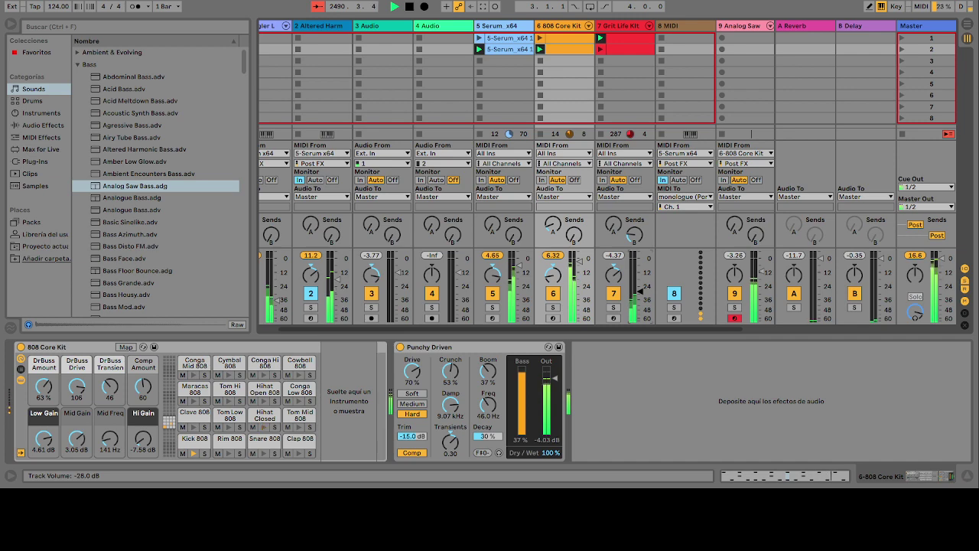
Step: Delete the Clap 808 notes at 1.2, 1.4 and 2.2 from the second 808 Core Kit clip
double_click(552, 49)
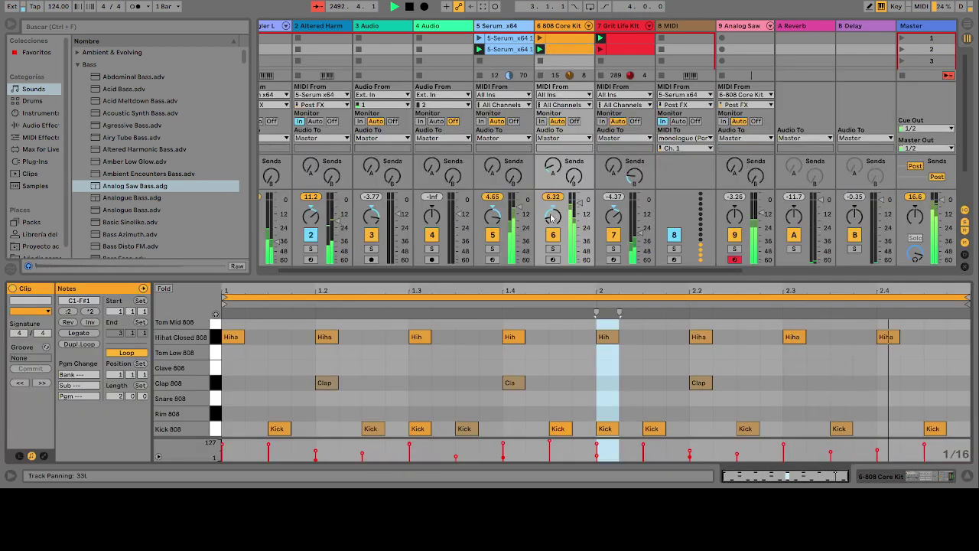
left_click(331, 385)
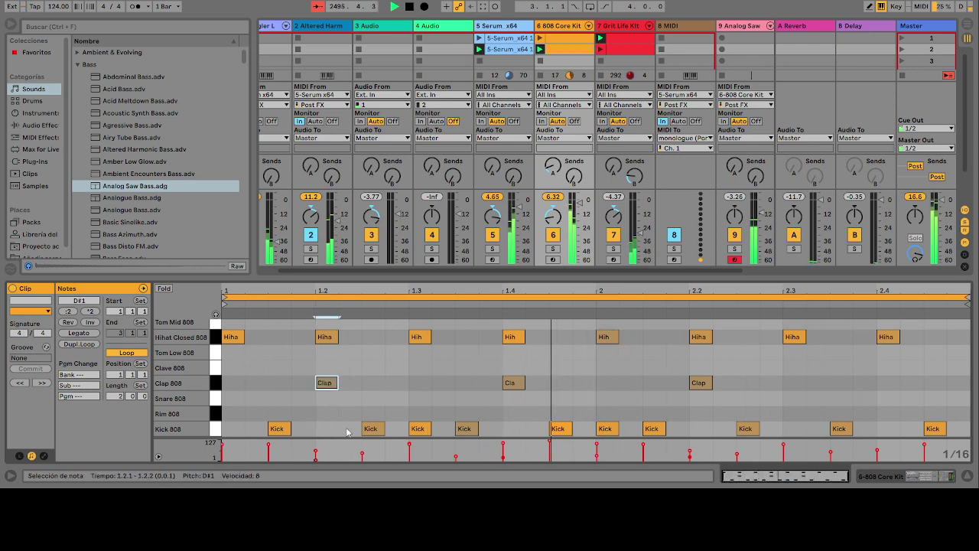
key("Delete")
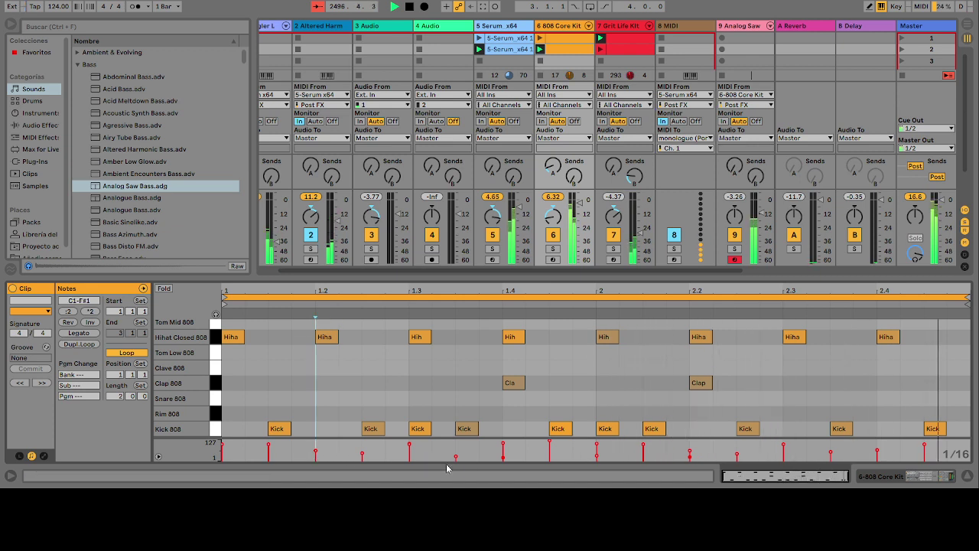
left_click(510, 384)
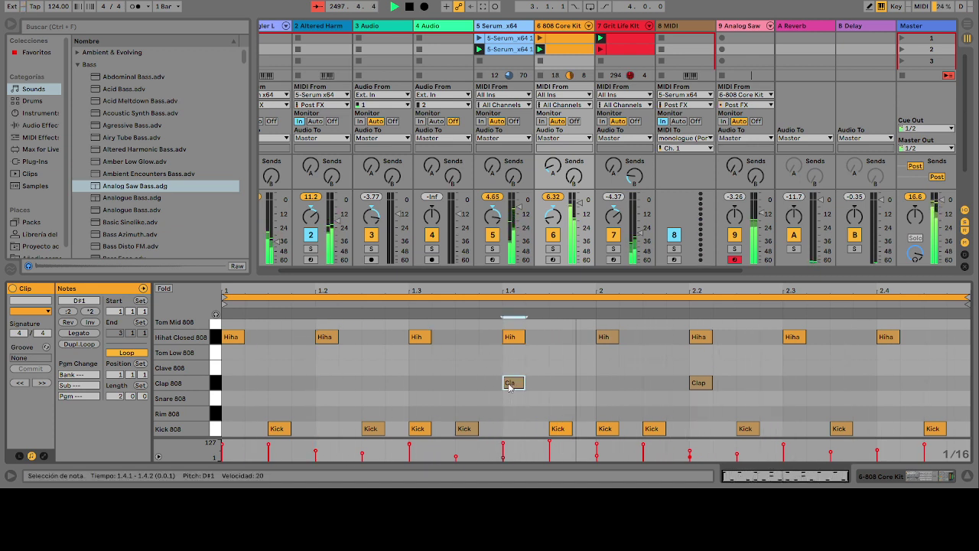
key("Delete")
left_click(694, 384)
key("Delete")
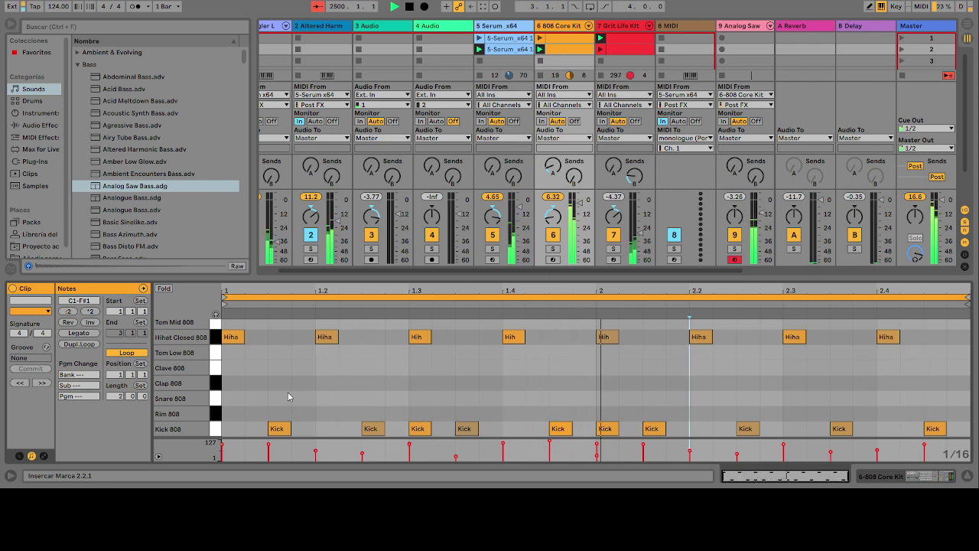
Step: Add Tom Hi 808 sixteenth notes at 1.1.3, 1.3.3, 2.1.3 and 2.3.3 in the second 808 Core Kit clip
scroll(313, 396, "up", 1)
scroll(313, 396, "up", 1)
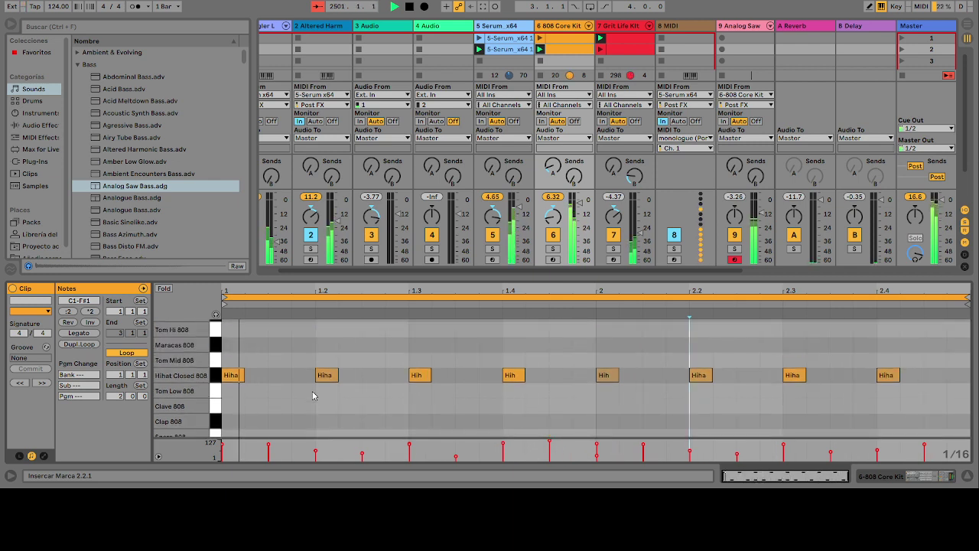
double_click(278, 329)
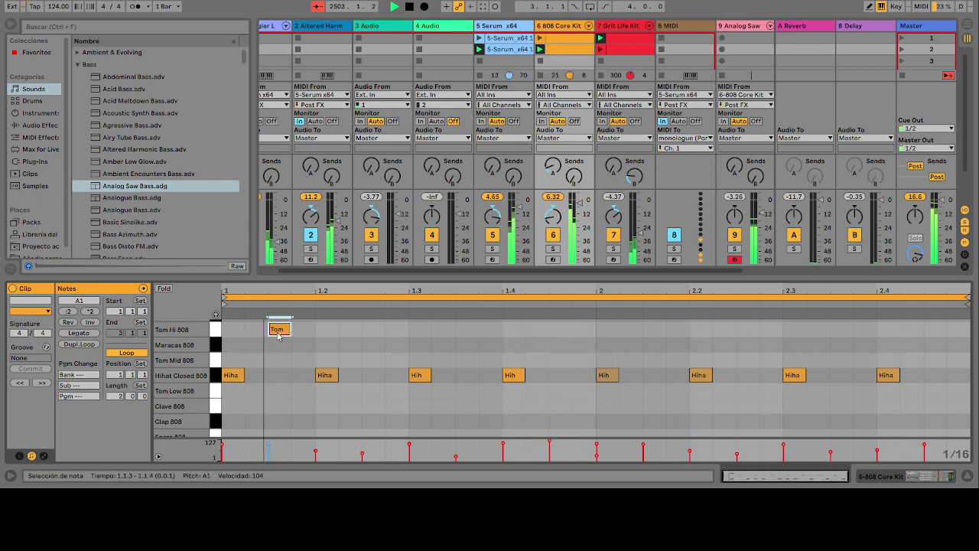
left_click(488, 331)
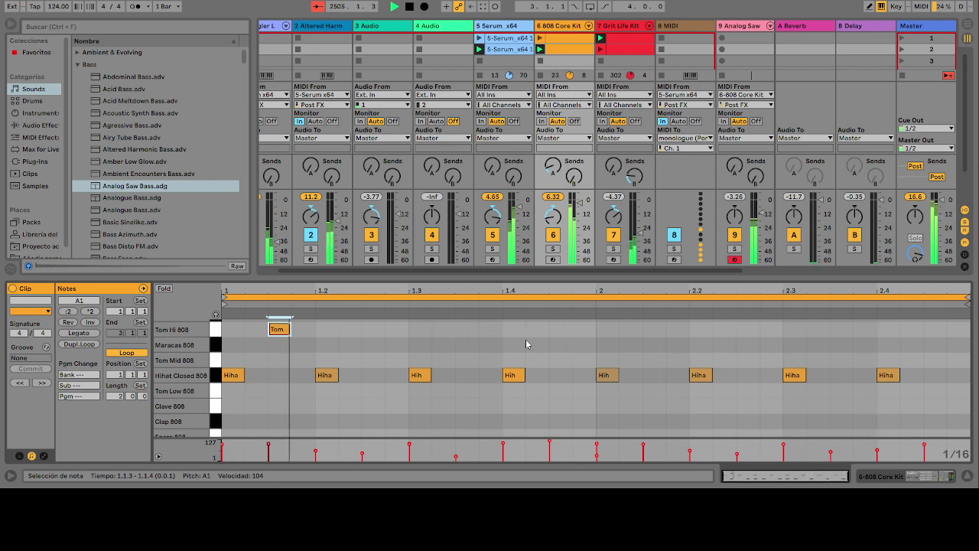
left_click(555, 334)
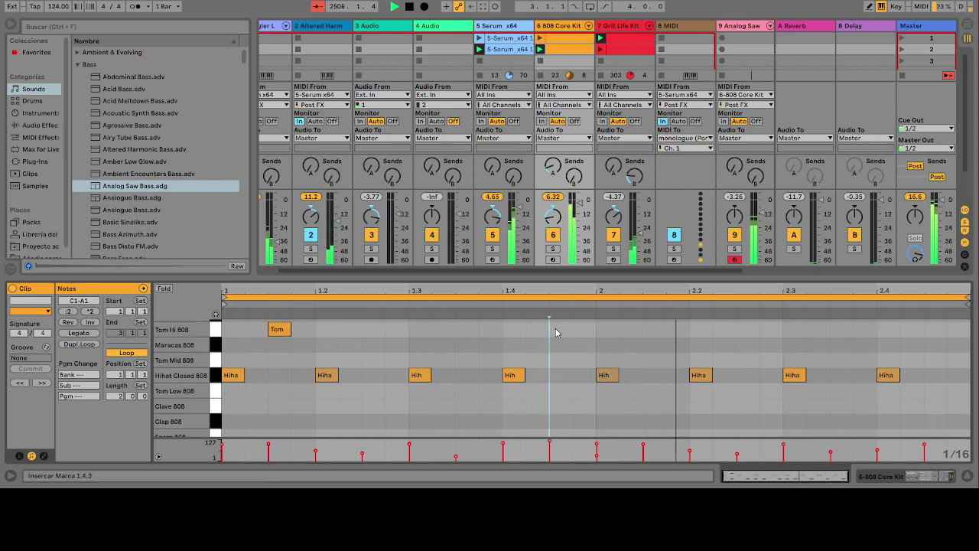
double_click(558, 330)
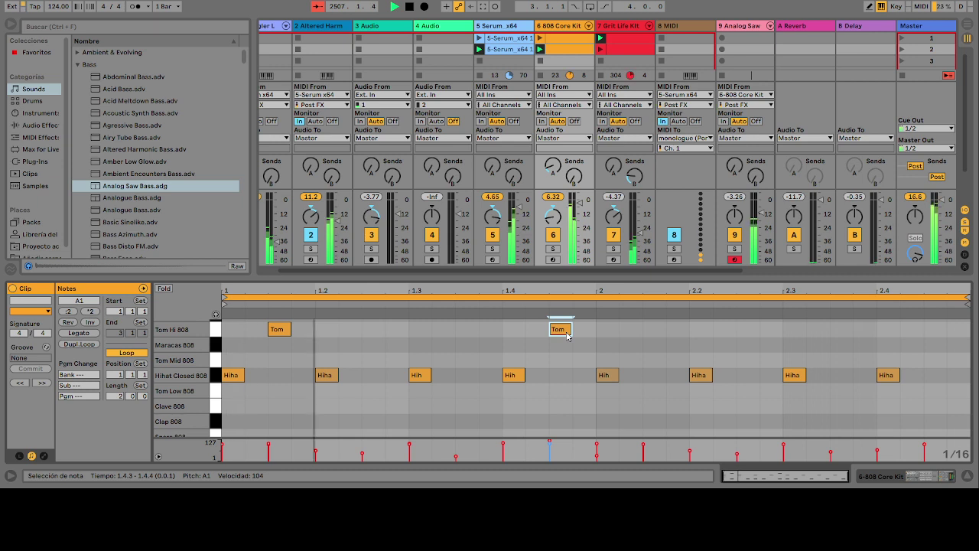
double_click(840, 329)
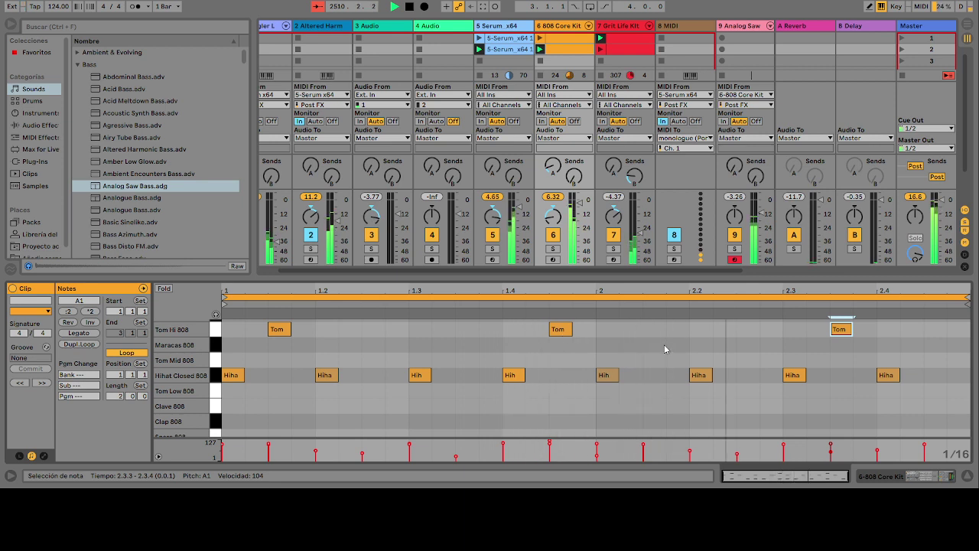
double_click(370, 331)
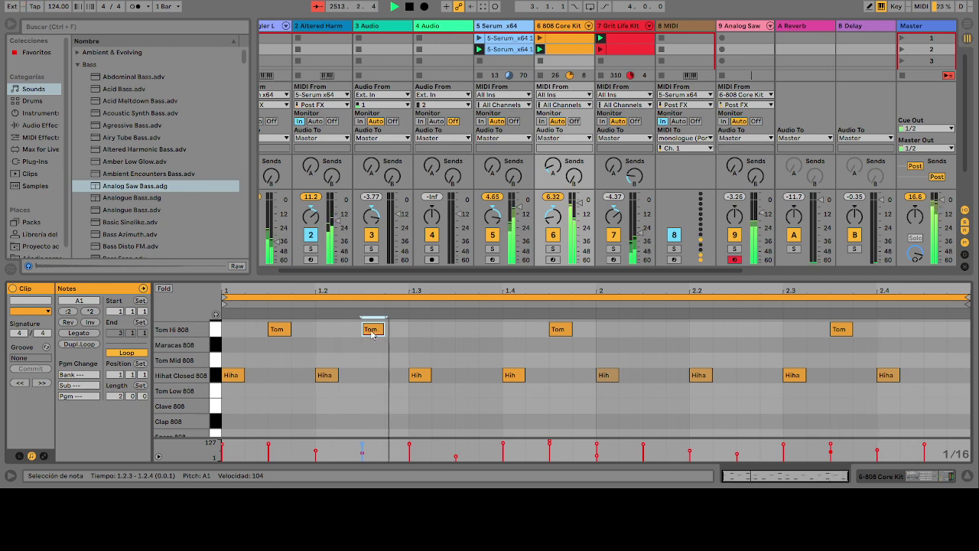
left_click_drag(372, 332, 484, 342)
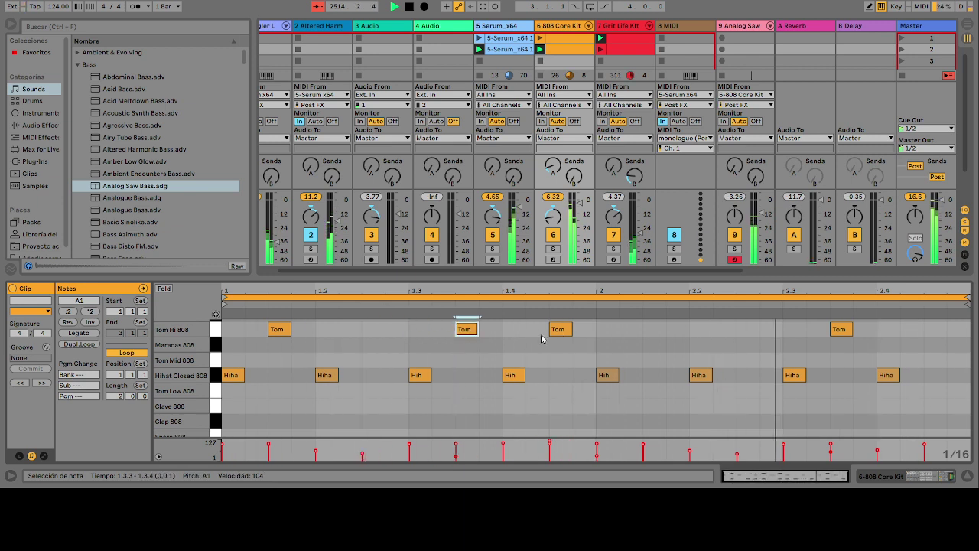
left_click_drag(568, 332, 662, 334)
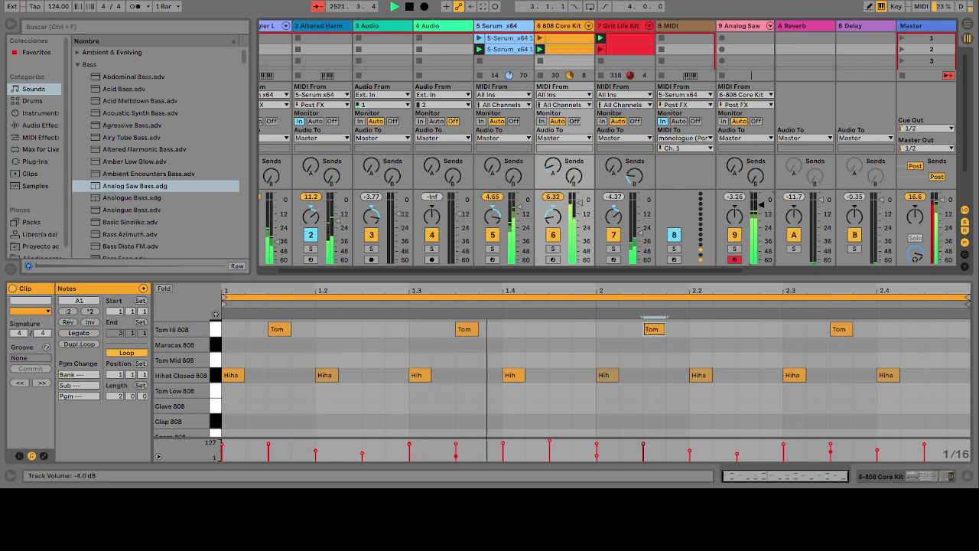
Step: Duplicate the Analog Saw Bass track and pan the original track to the left
left_click(749, 27)
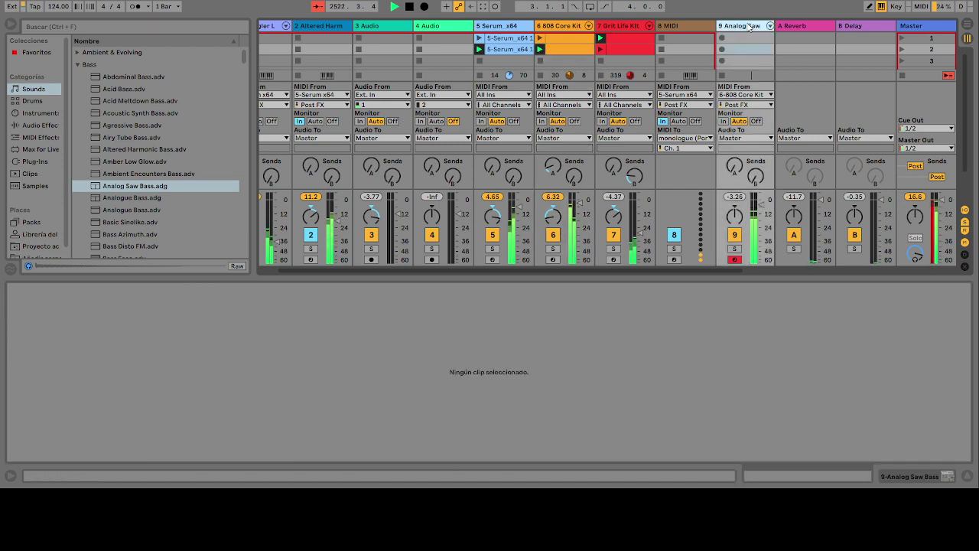
key("ctrl+d")
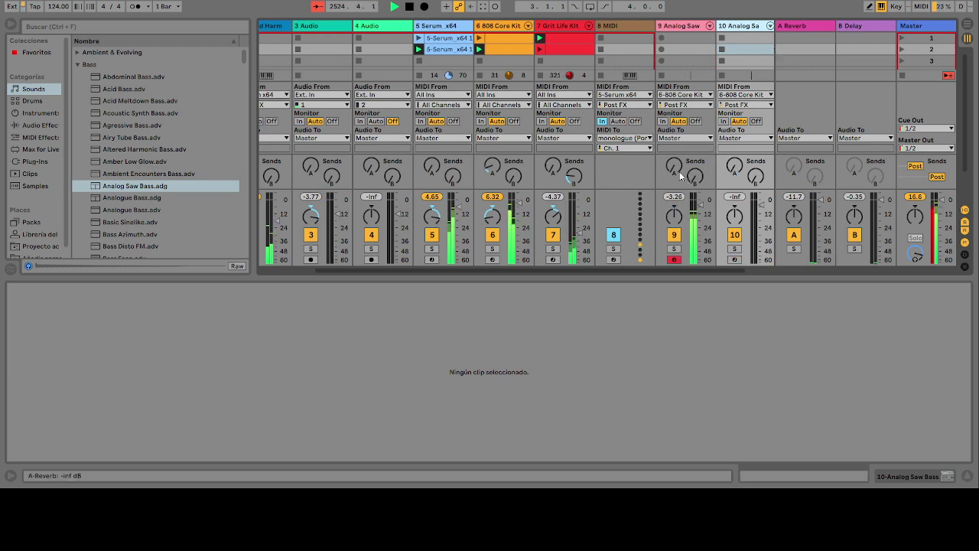
left_click_drag(674, 216, 674, 223)
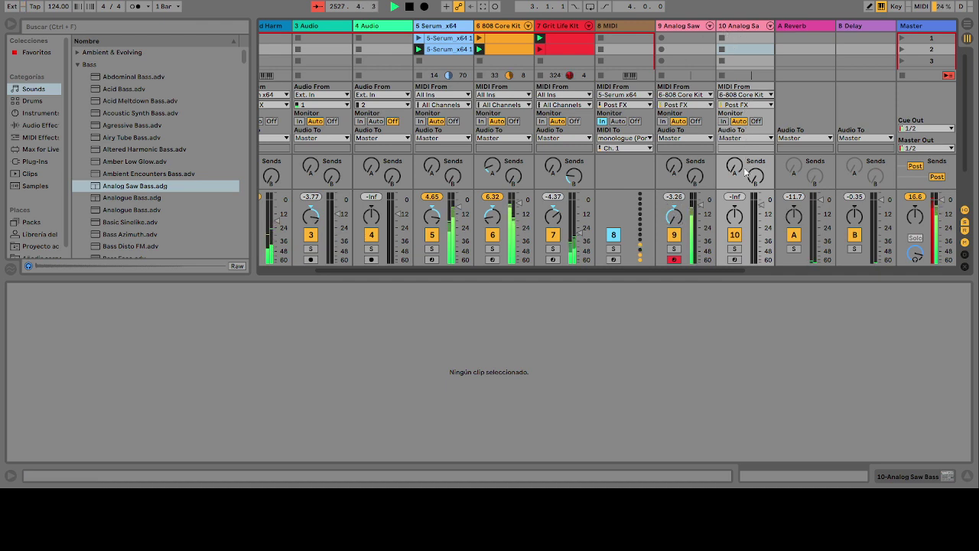
Step: Feed the duplicated Analog Saw Bass track from 5-Serum x64 with monitoring set to In, pan it 50R and lower its volume
scroll(742, 94, "up", 1)
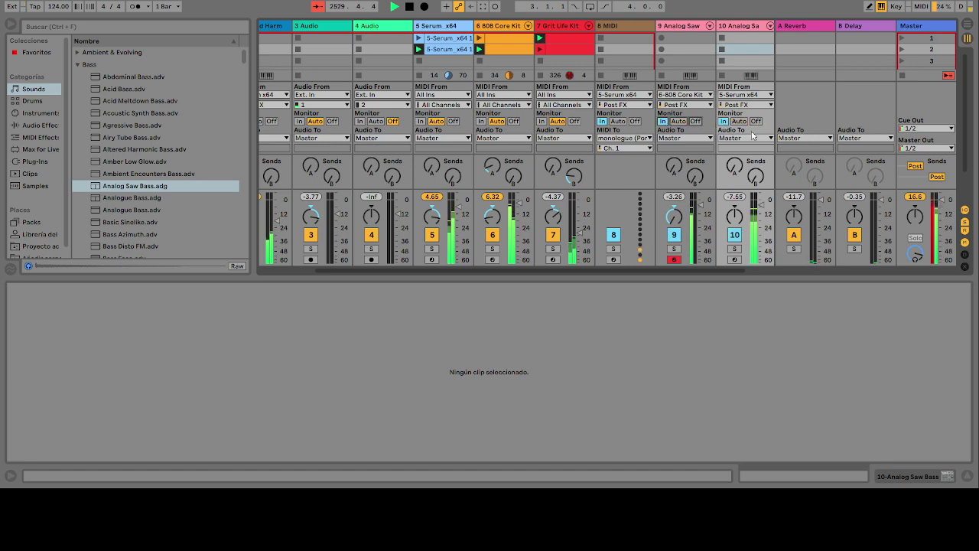
left_click_drag(763, 211, 762, 214)
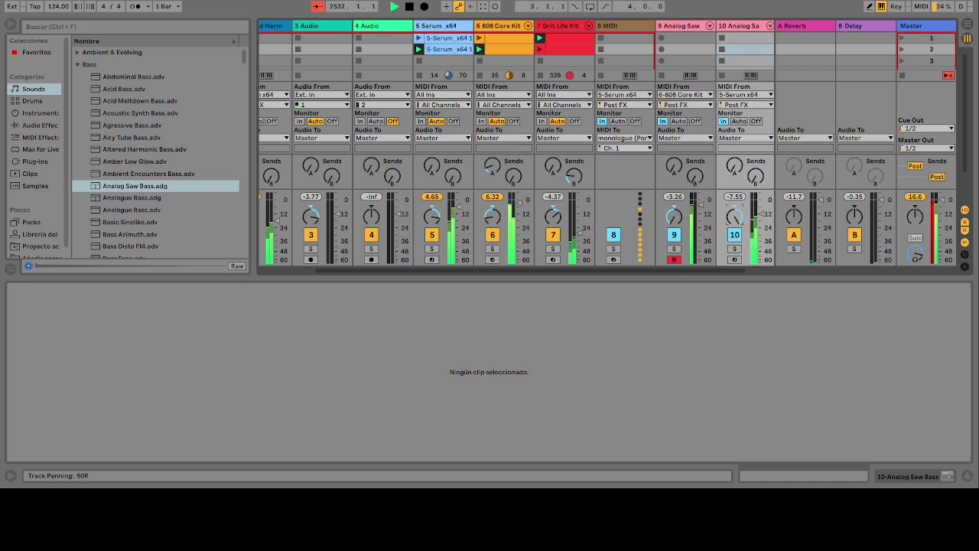
left_click_drag(762, 214, 762, 217)
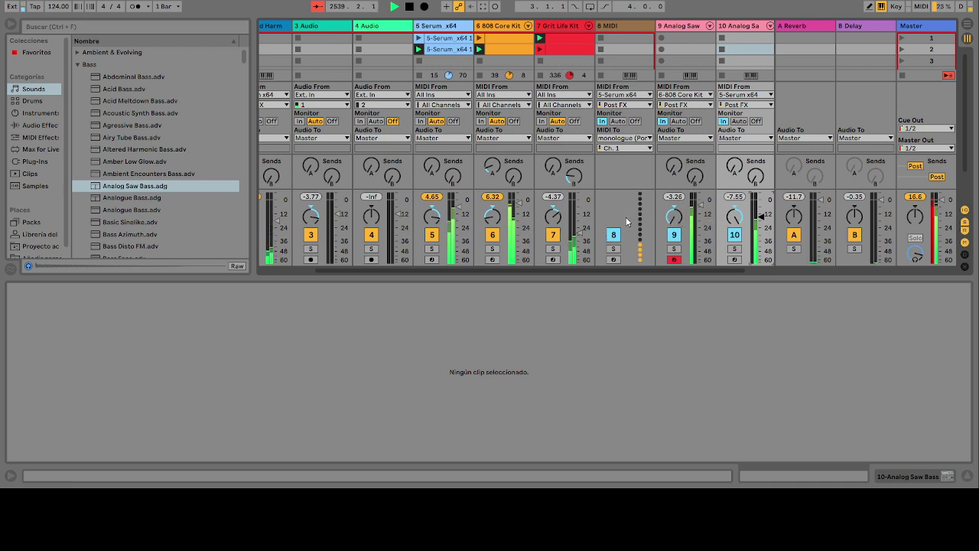
Step: Show the Serum track's devices and raise the Altered Harm track's volume
left_click(436, 41)
key("shift+Tab")
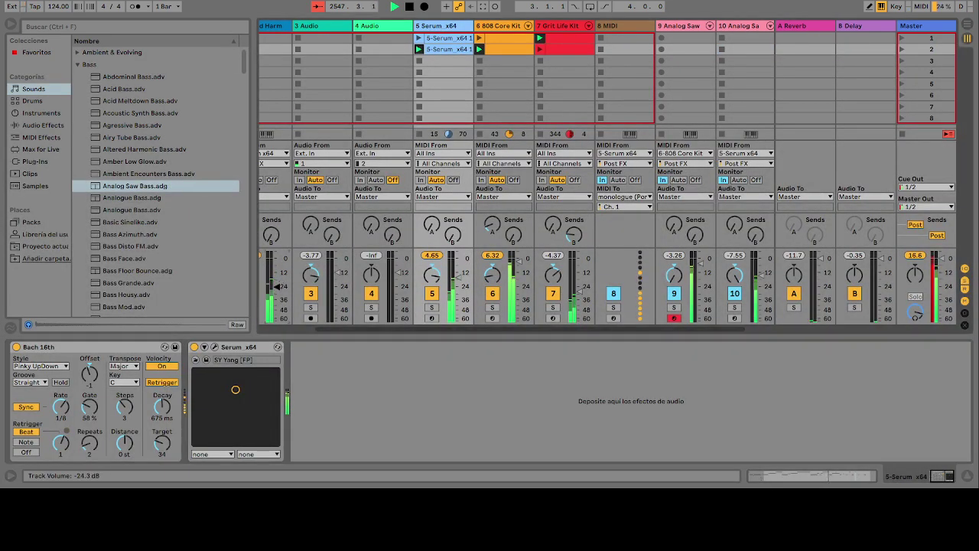
left_click_drag(275, 285, 275, 260)
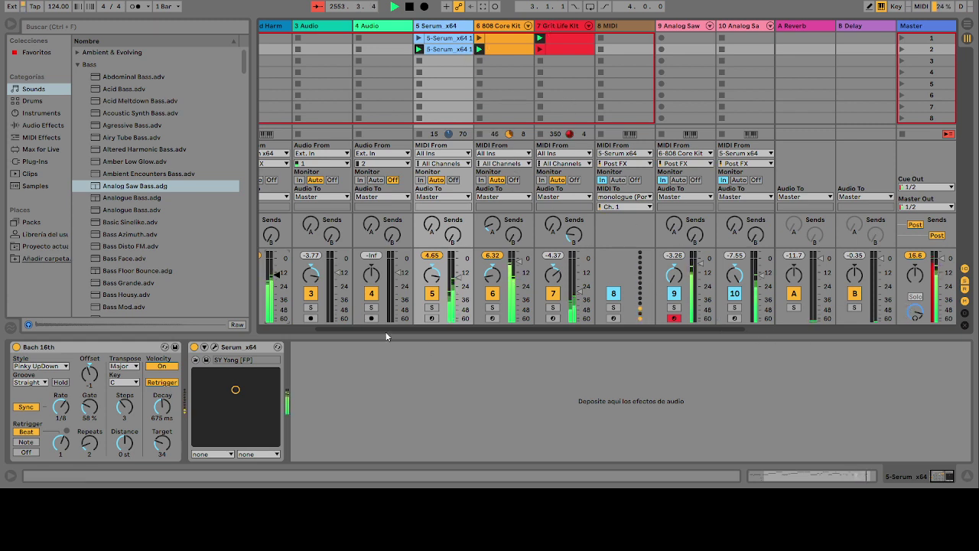
Step: Centre the Strangler Lead Guitar track's panning and rebalance its volume to about -31 dB
left_click_drag(354, 330, 272, 336)
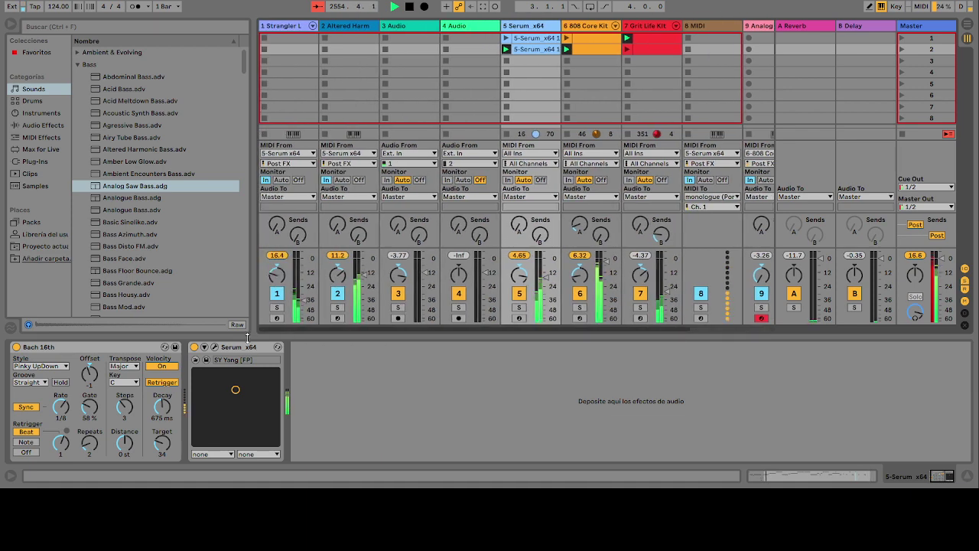
left_click_drag(300, 306, 303, 316)
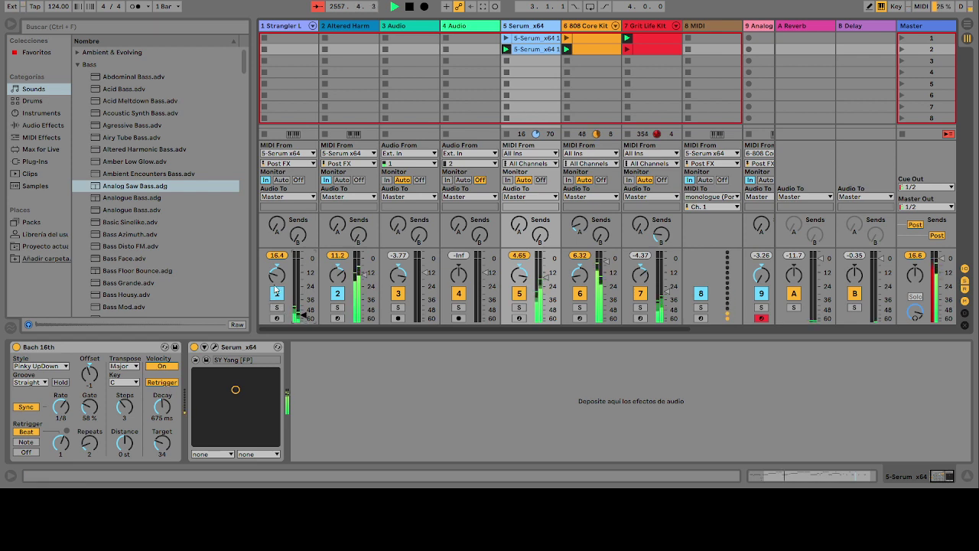
left_click_drag(277, 274, 277, 268)
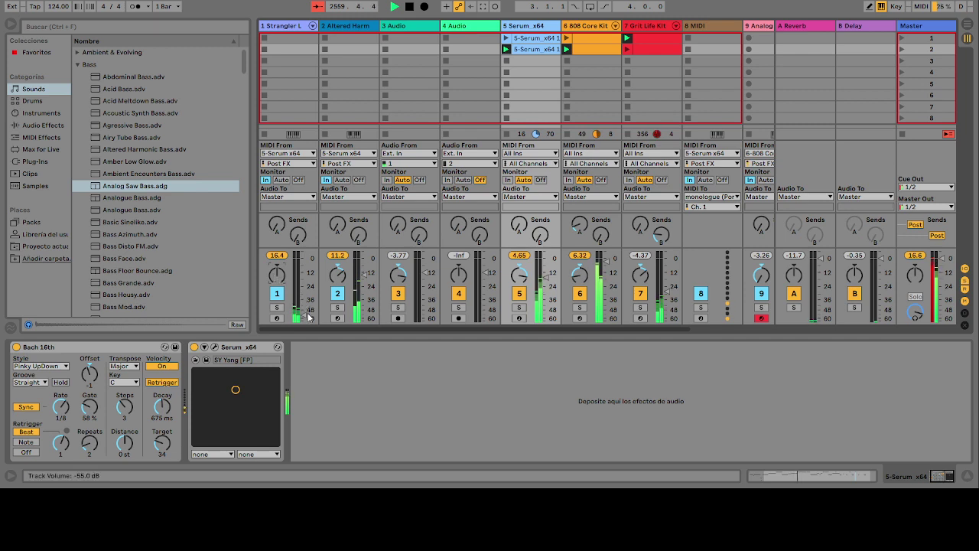
left_click_drag(309, 317, 308, 286)
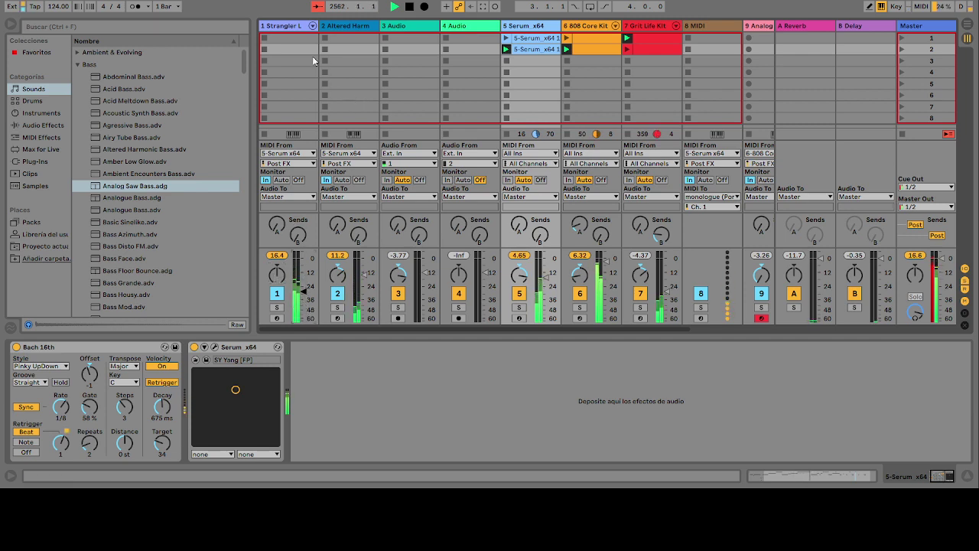
Step: Delete the Loopo delay from the Strangler Lead Guitar track, then raise the track's volume slightly and pan it a little left
left_click(291, 24)
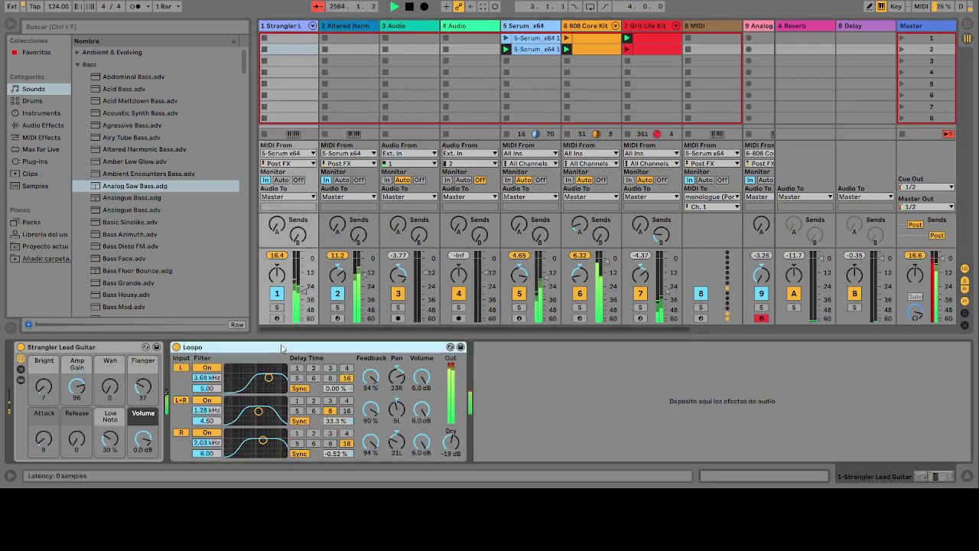
key("Delete")
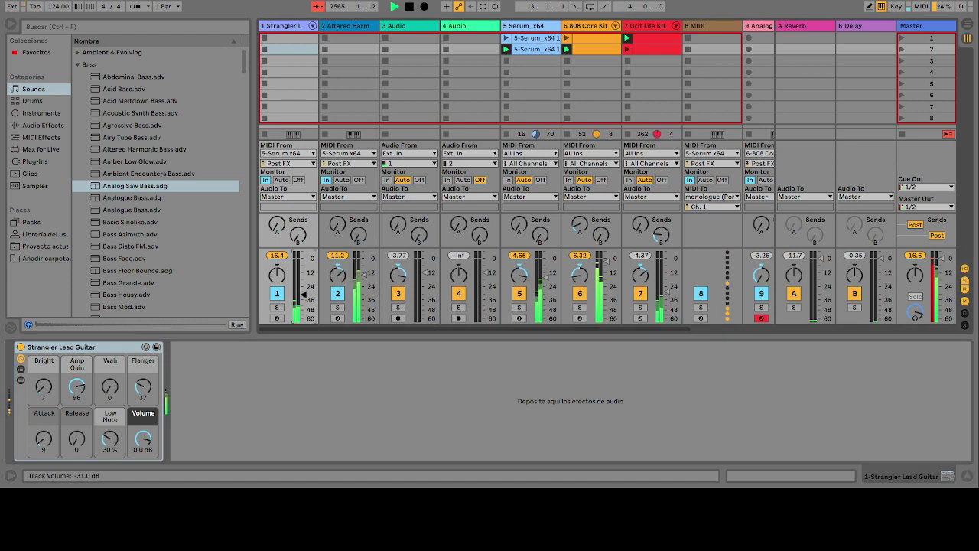
mouse_move(304, 288)
left_mouse_down()
mouse_move(303, 275)
mouse_move(304, 287)
left_mouse_up()
left_click_drag(277, 274, 277, 277)
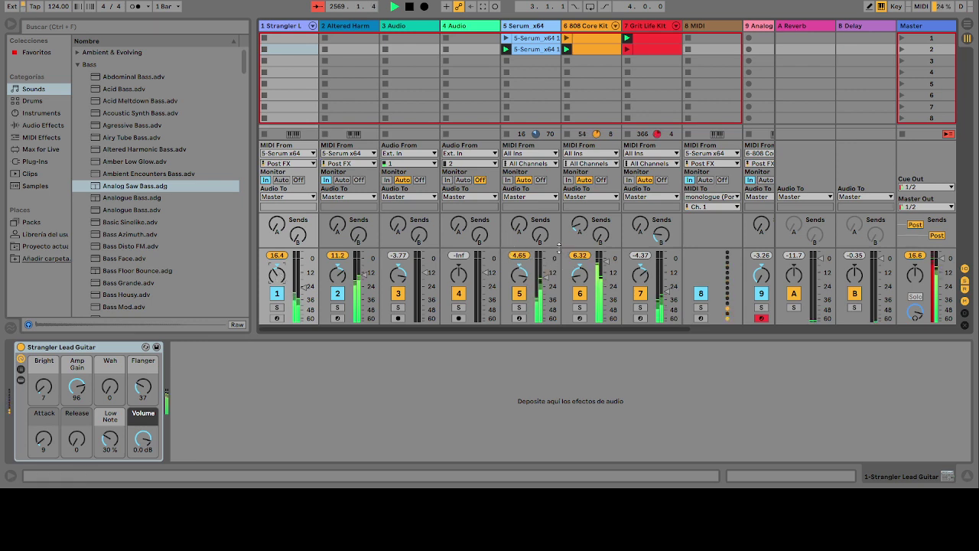
Step: Stop the Serum and Grit Life Kit clips and switch playback to the second 808 Core Kit clip
left_click(511, 40)
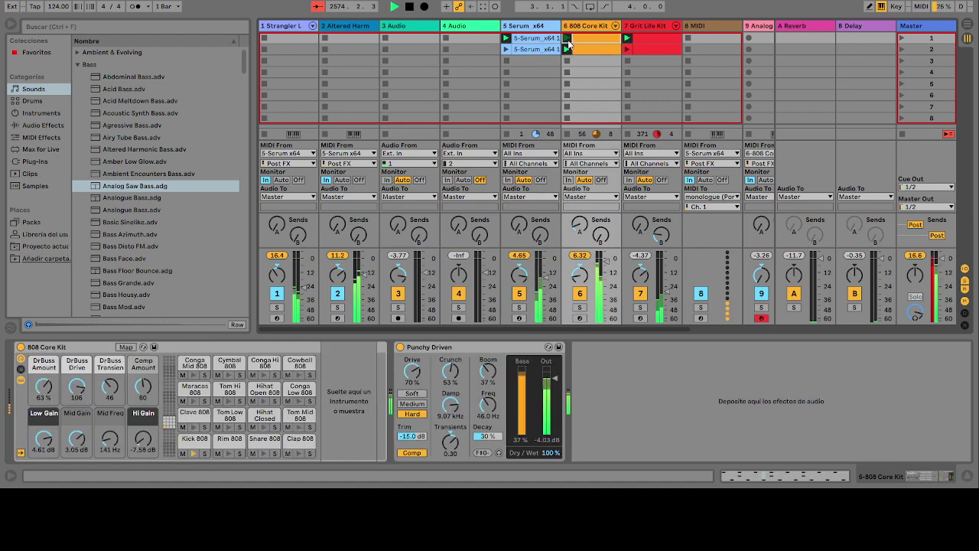
left_click(583, 244)
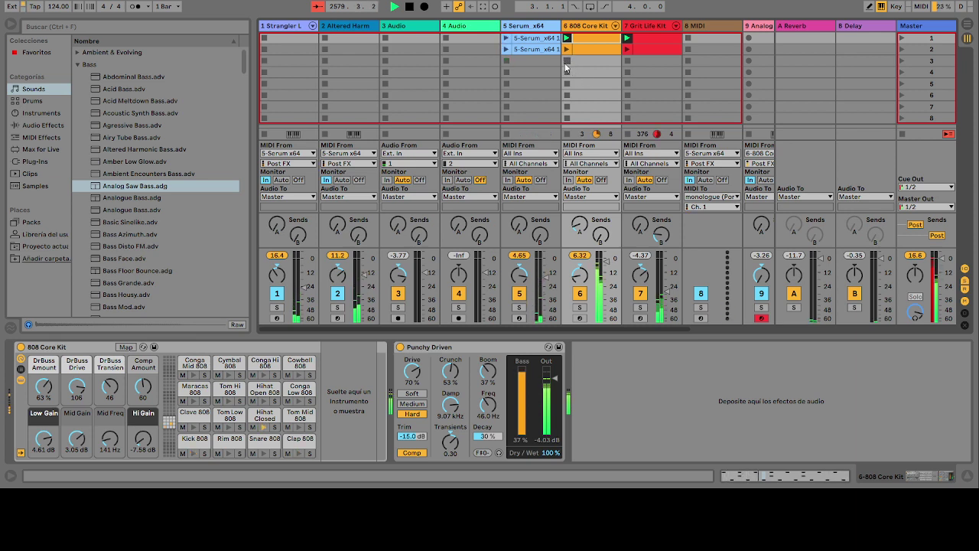
left_click(628, 65)
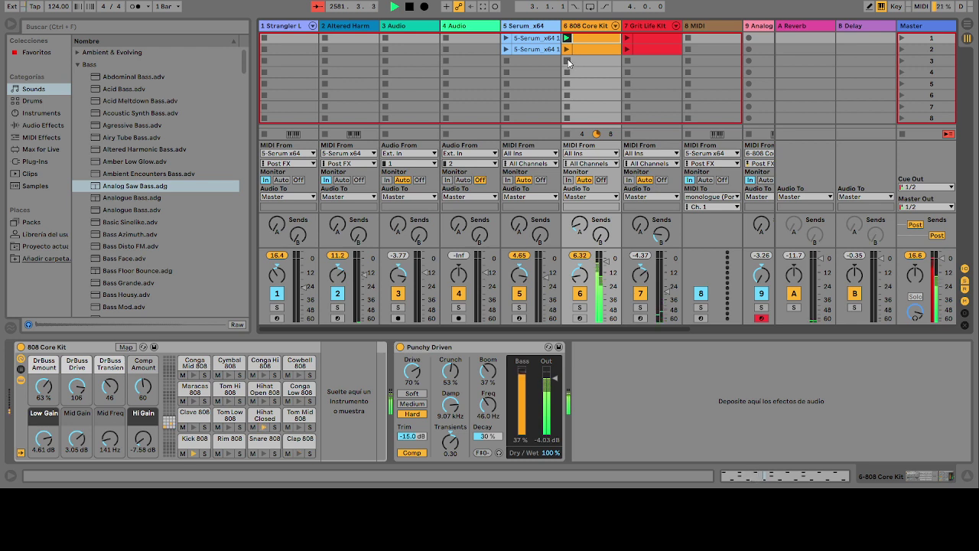
left_click(566, 49)
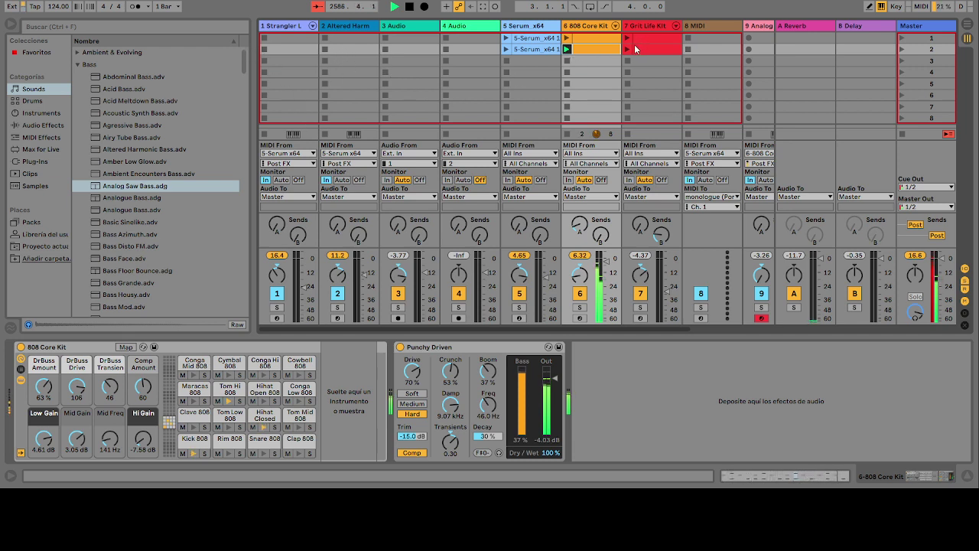
Step: Create a one-bar clip in the Serum track's third slot with an A2 sixteenth note at 1.2.1 and launch it
double_click(521, 62)
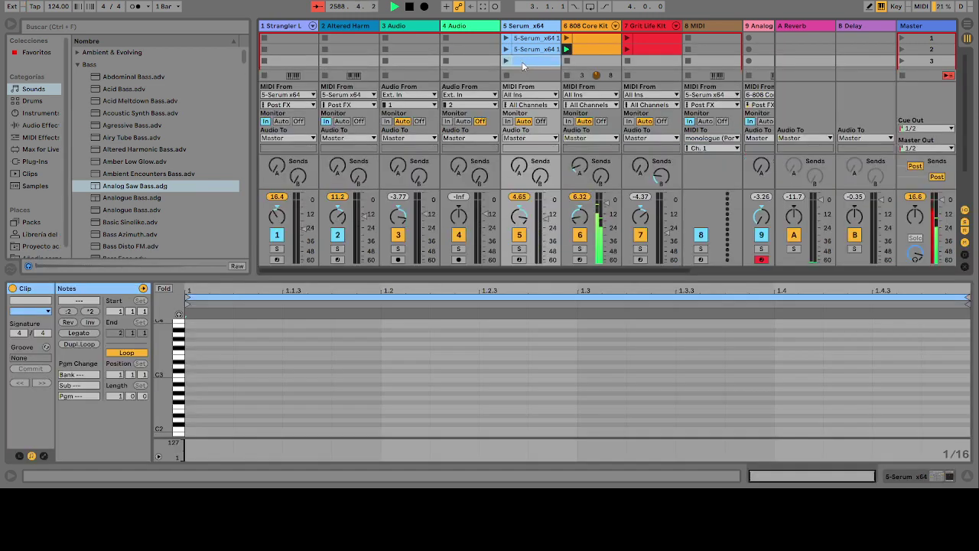
double_click(400, 393)
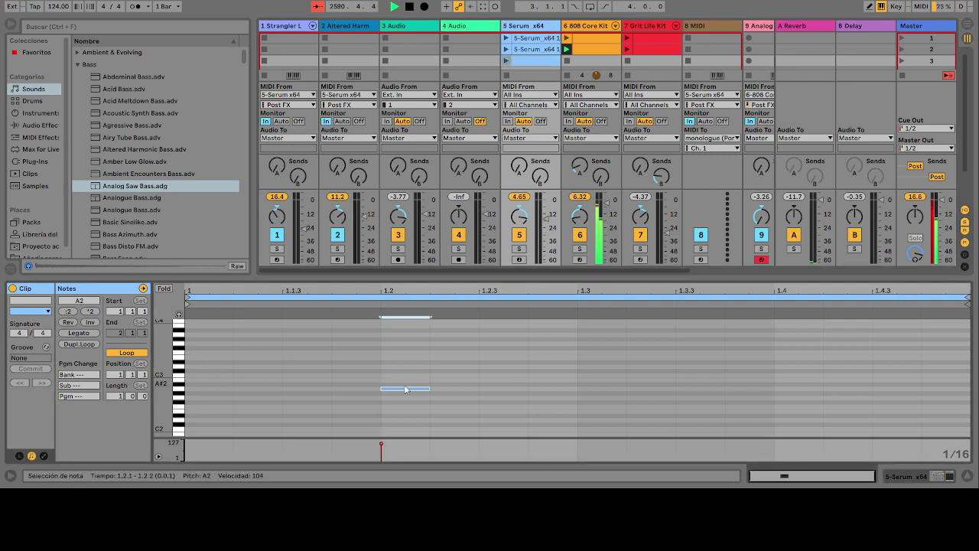
left_click(506, 61)
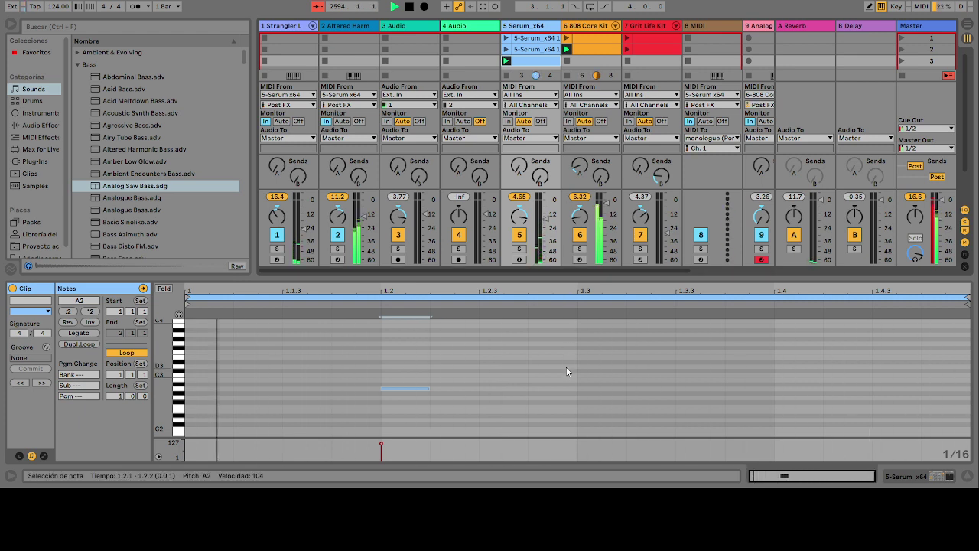
Step: Enlarge the clip grid and space out the Serum clips, moving the one-note clip to scene 5 and the second clip to scene 3
left_click(542, 49)
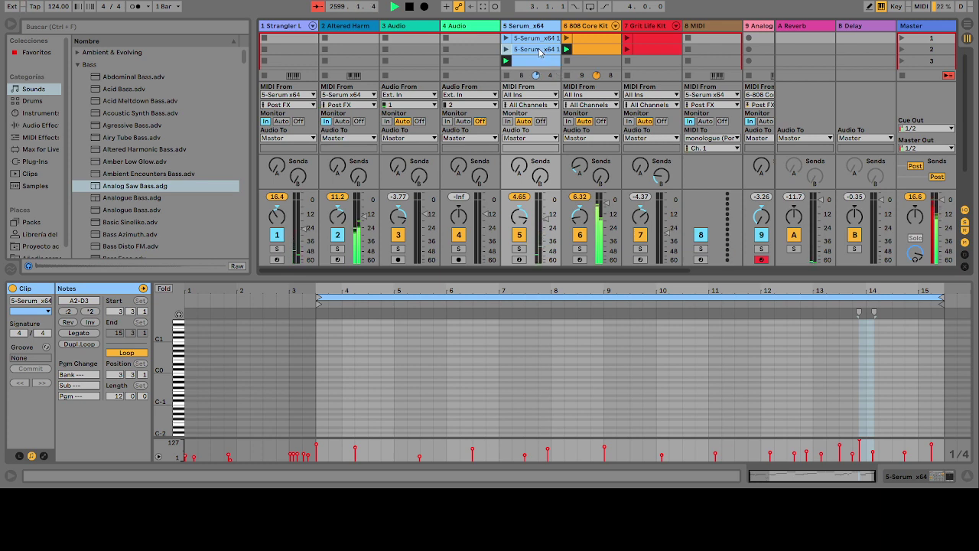
left_click(540, 50)
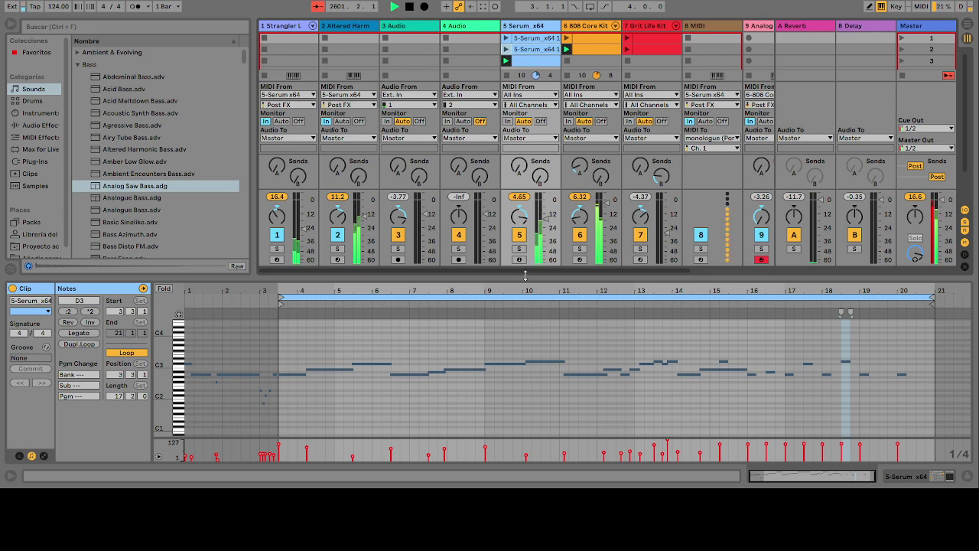
left_click_drag(525, 276, 524, 328)
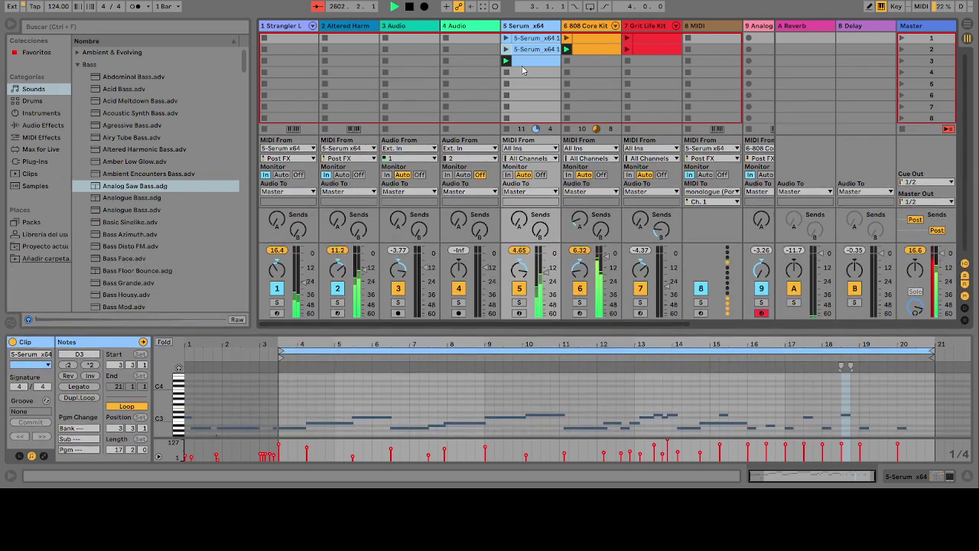
left_click(531, 84)
left_click_drag(530, 49, 531, 61)
Step: Duplicate the first Serum clip and move the copy to scene 6
left_click(528, 38)
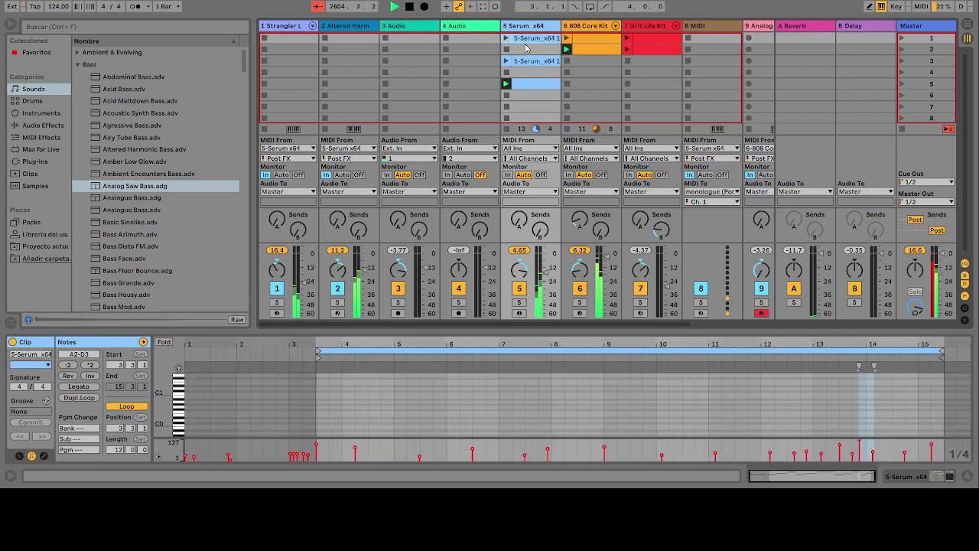
key("ctrl+d")
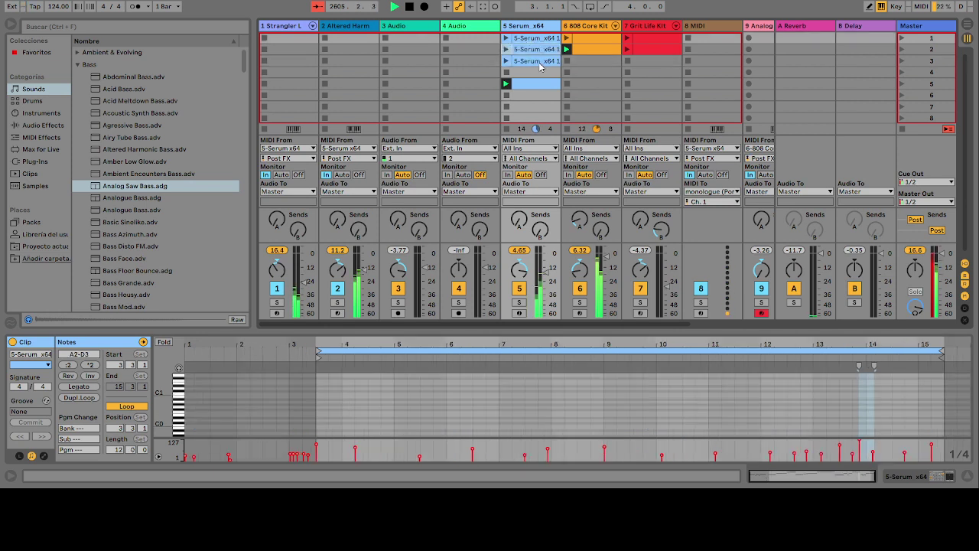
left_click_drag(531, 53, 532, 96)
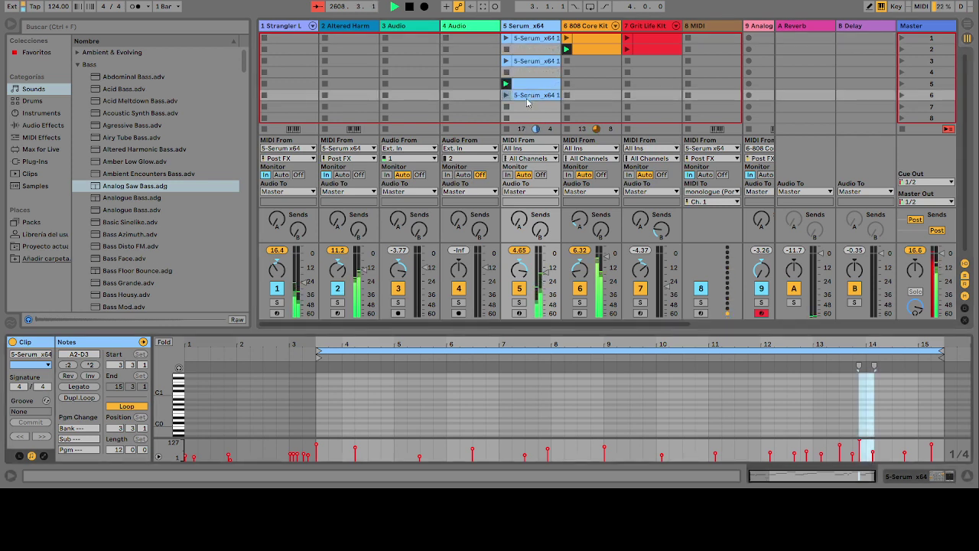
Step: Delete the B2 note at 4.2.1 and the C#3 note following it from the scene 6 Serum clip
scroll(470, 428, "up", 5)
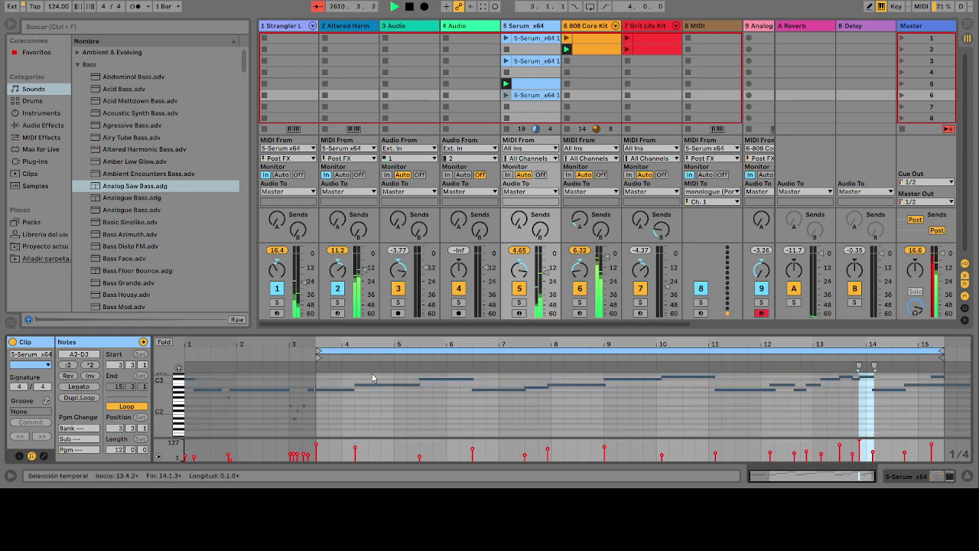
left_click_drag(373, 377, 442, 375)
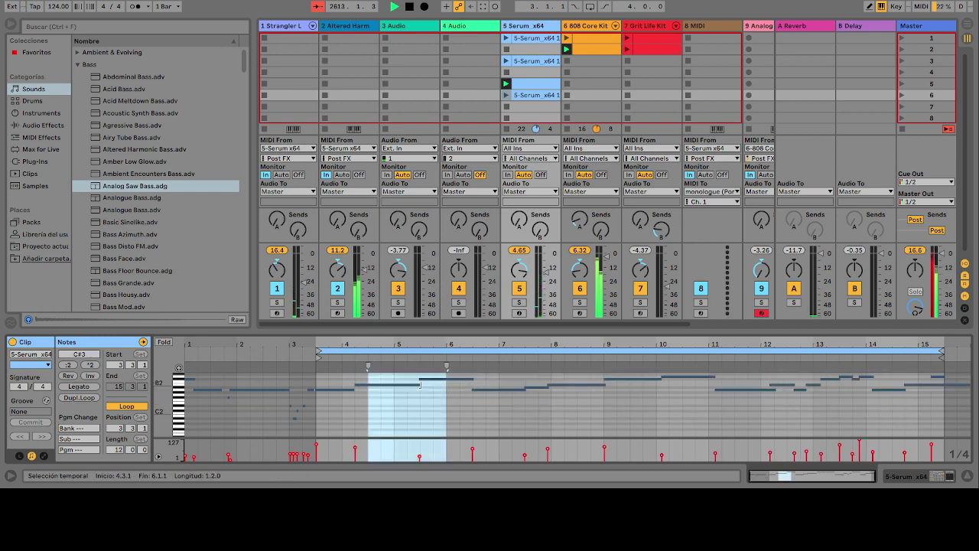
left_click(472, 417)
key("ctrl+z")
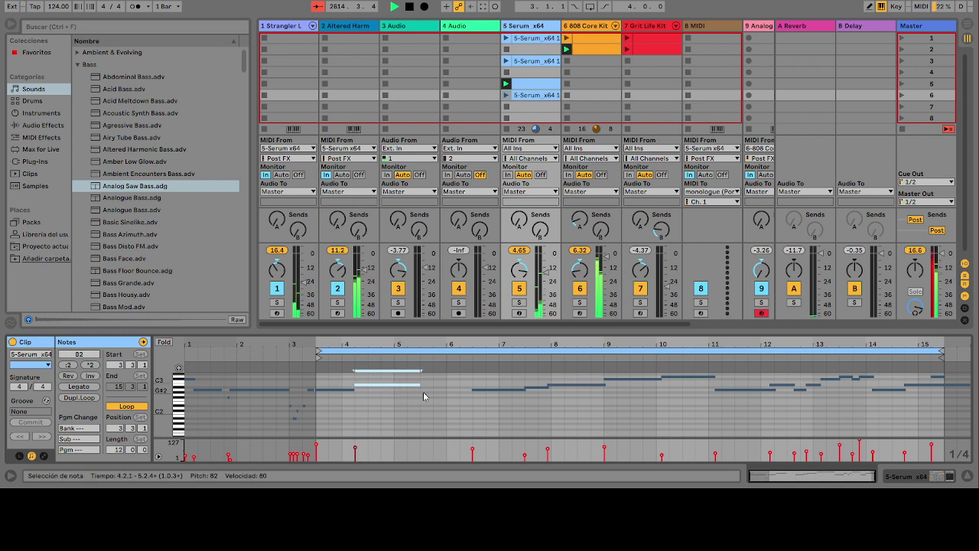
key("ctrl+z")
Step: Delete the notes starting between bars 7 and 10 and all notes from bar 12 onward in the scene 6 Serum clip
left_click_drag(535, 376, 632, 396)
key("Delete")
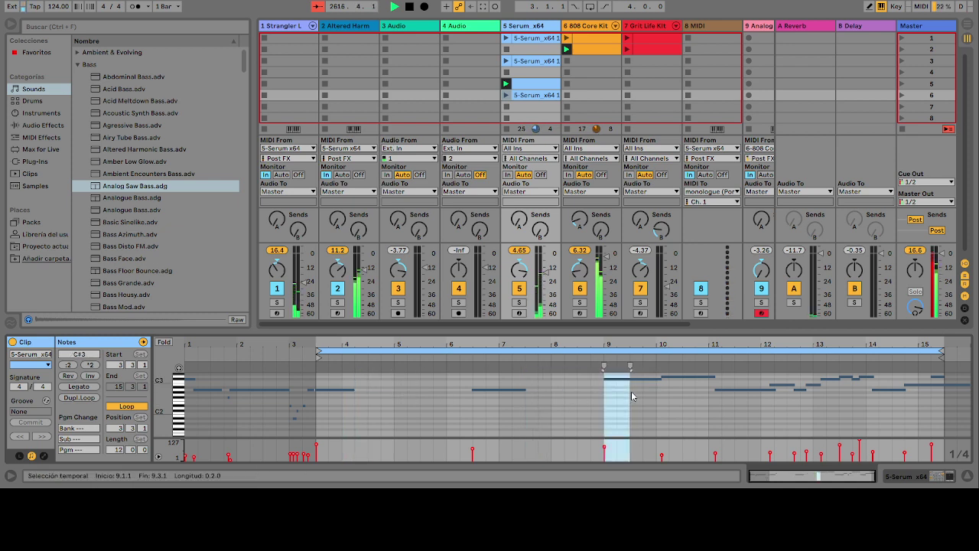
key("Delete")
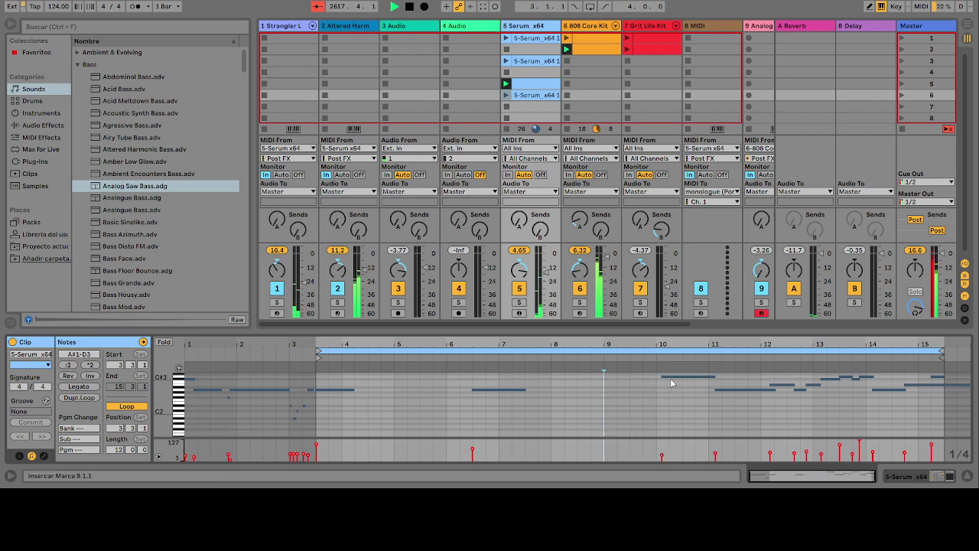
left_click_drag(721, 375, 941, 433)
key("Delete")
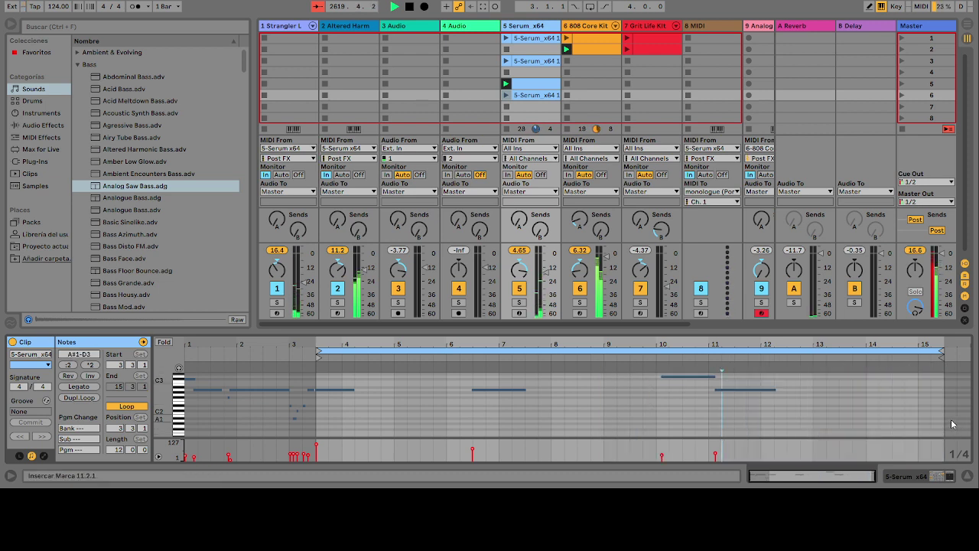
Step: Launch the scene 6 Serum clip, then return playback to the scene 1 Serum clip
left_click(506, 95)
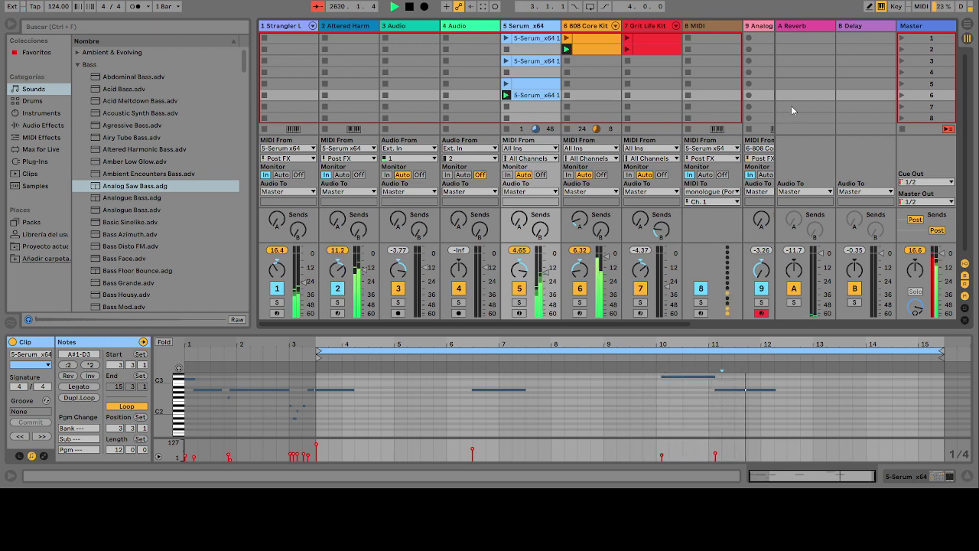
left_click(508, 41)
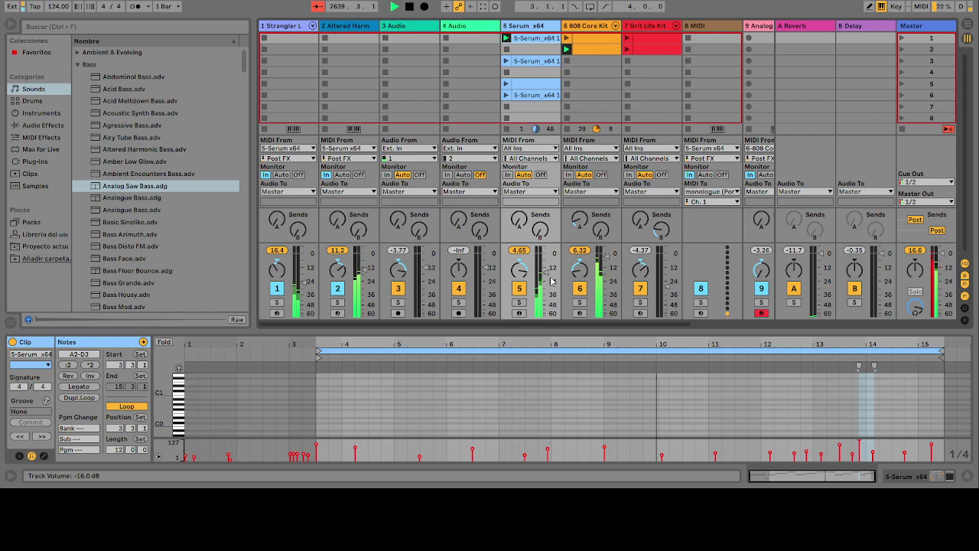
Step: Raise the Serum track's volume to about -13 dB and load the BA Digimods [ASL] preset in Serum
left_click_drag(551, 282, 550, 268)
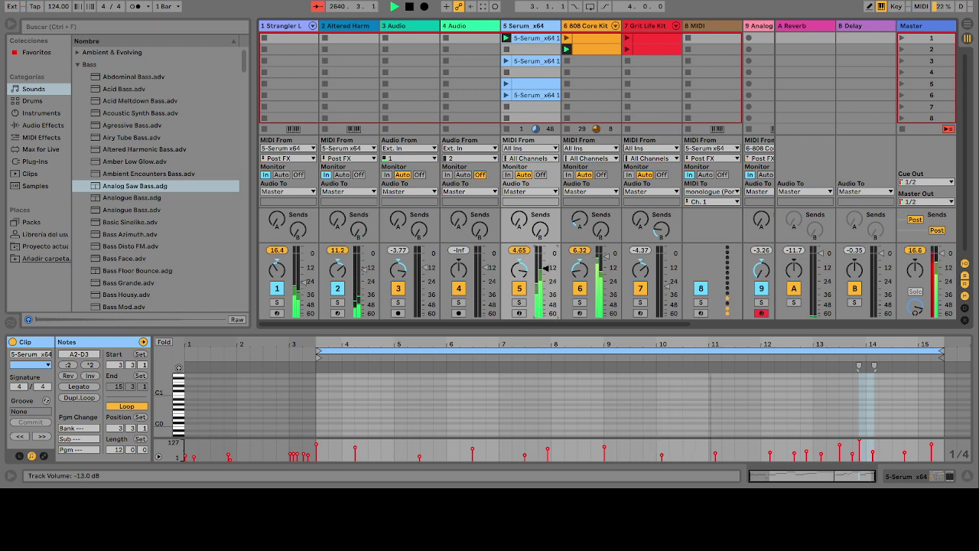
left_click(522, 28)
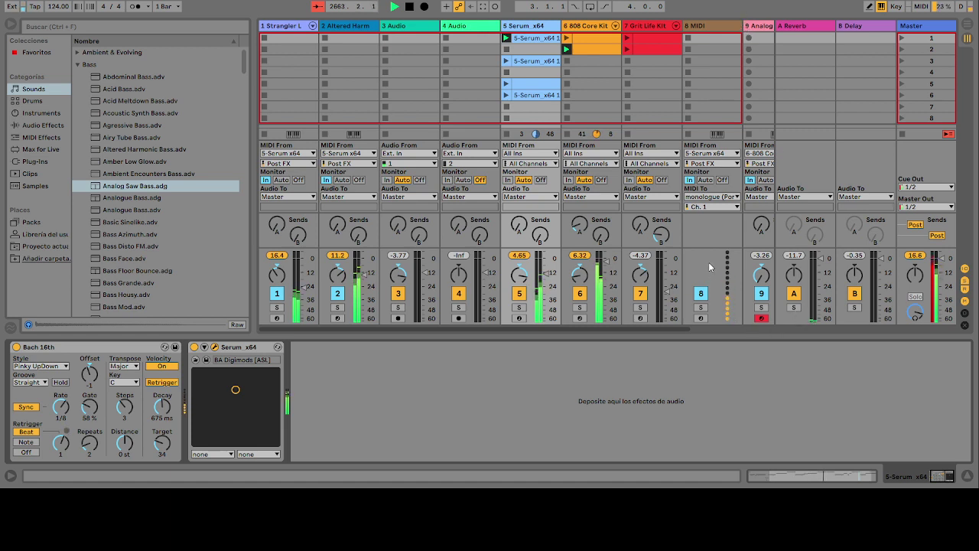
Step: Audition the scene 3 Serum clip with the SAW Taboo [AF] preset and return playback to the scene 1 clip
left_click(506, 60)
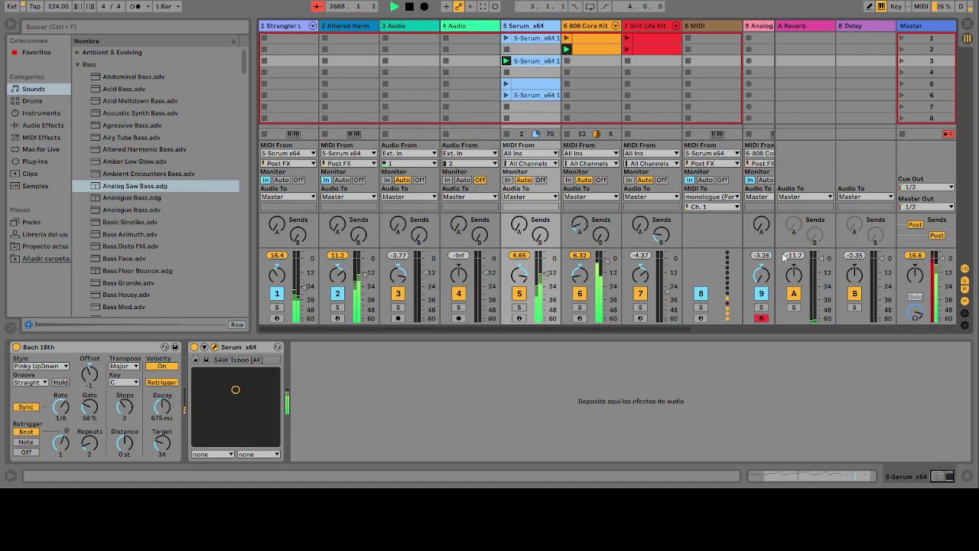
left_click(506, 38)
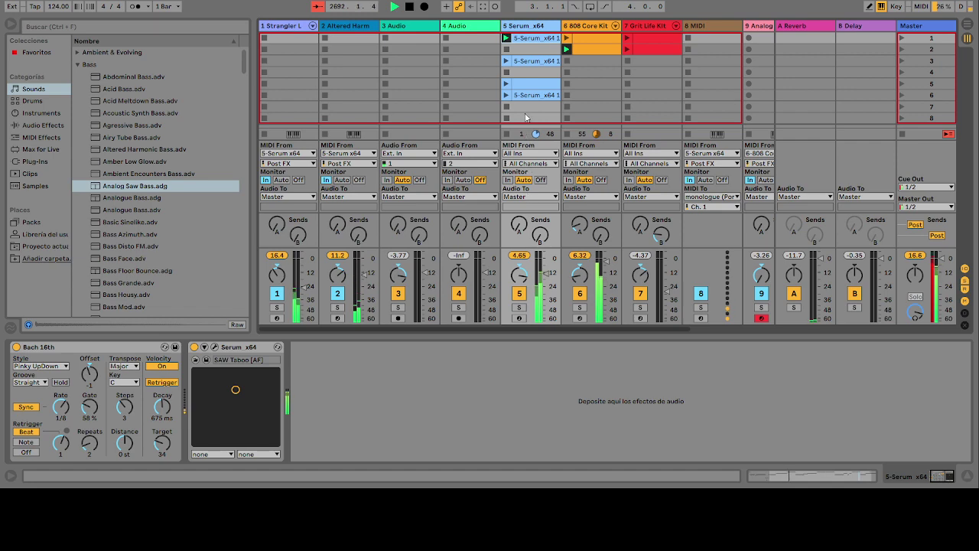
Step: Launch the scene 2 Grit Life Kit clip and raise that track's volume
left_click(626, 51)
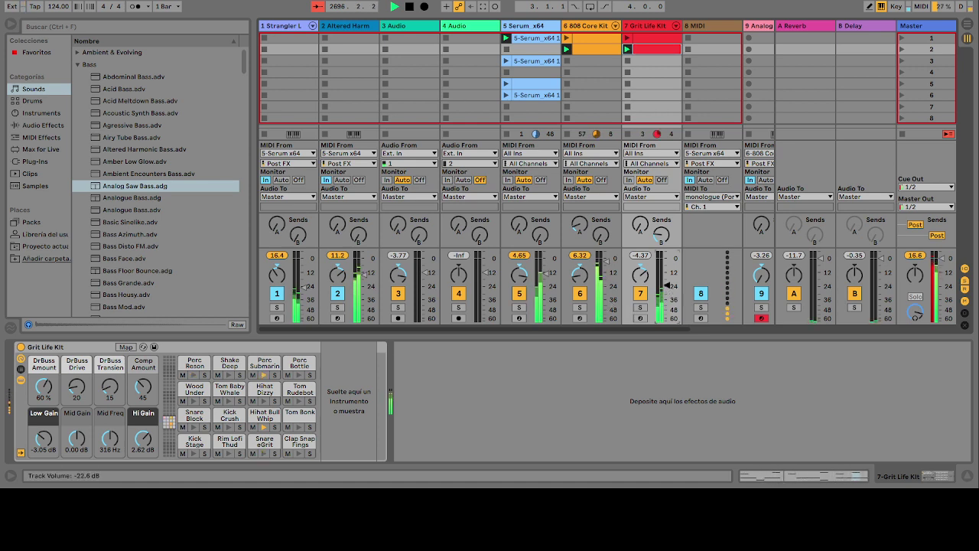
left_click_drag(665, 285, 667, 282)
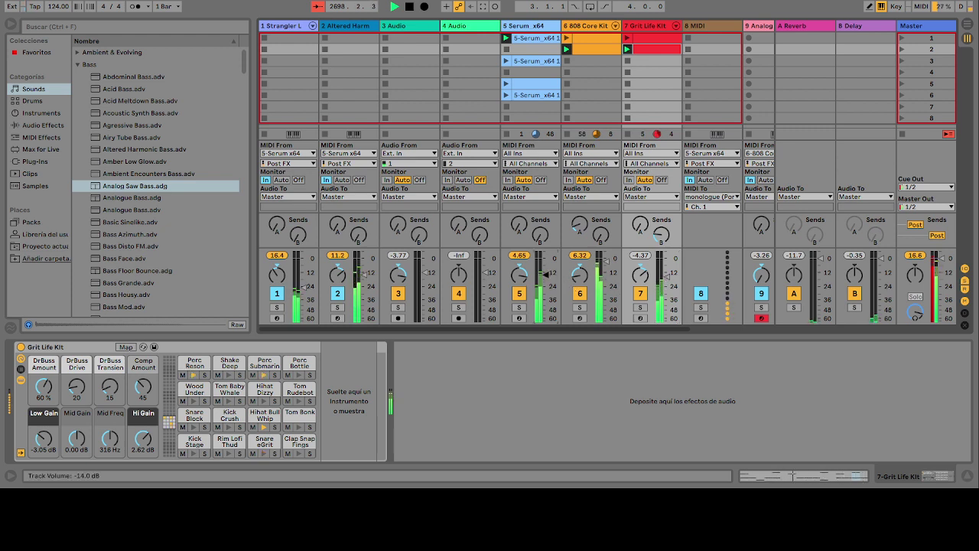
Step: Lower the Serum track's volume slightly and raise the Strangler track's volume slightly
left_click_drag(547, 269, 545, 264)
mouse_move(545, 300)
left_mouse_down()
mouse_move(545, 274)
mouse_move(544, 286)
left_mouse_up()
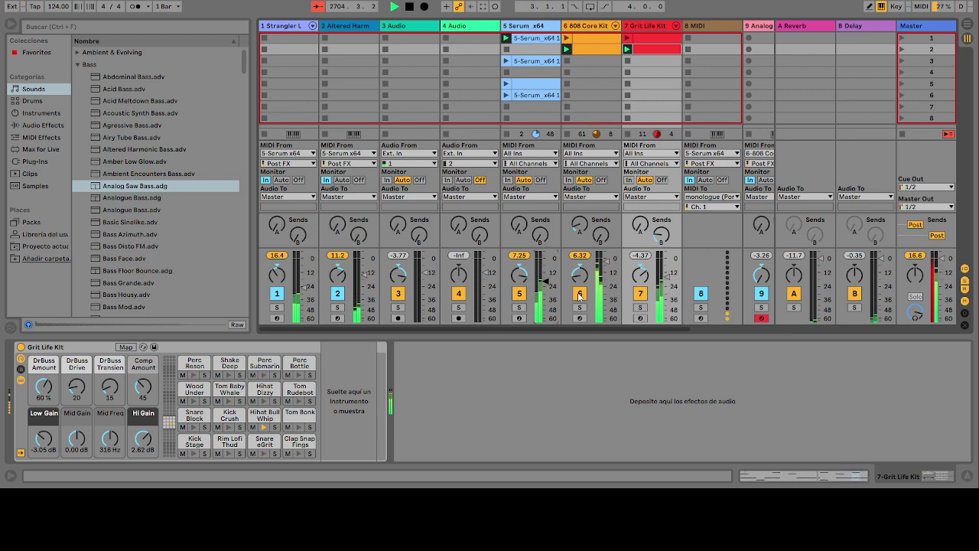
left_click_drag(303, 286, 303, 279)
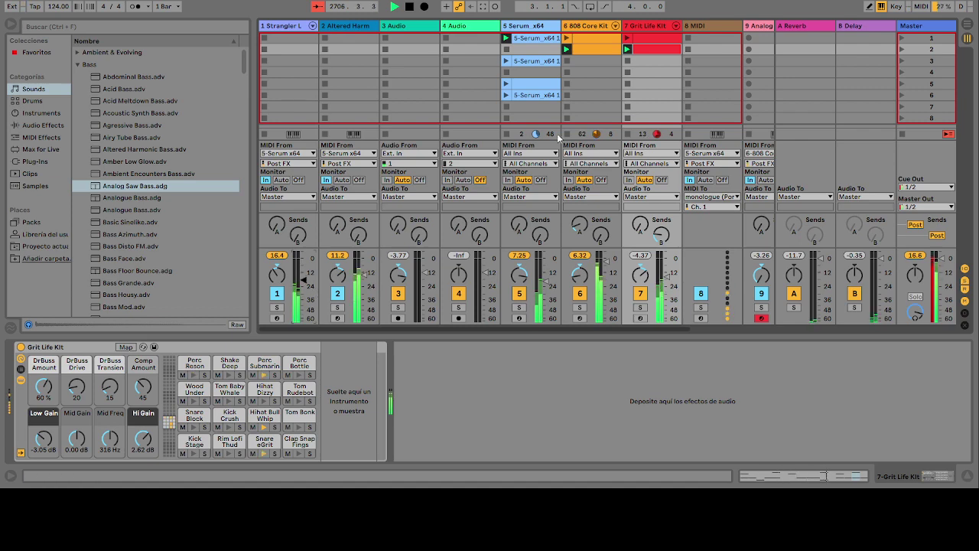
Step: Load the PD Circling Orch [GS] preset in Serum and lower the Strangler track's volume to around the -36 dB mark
left_click(518, 27)
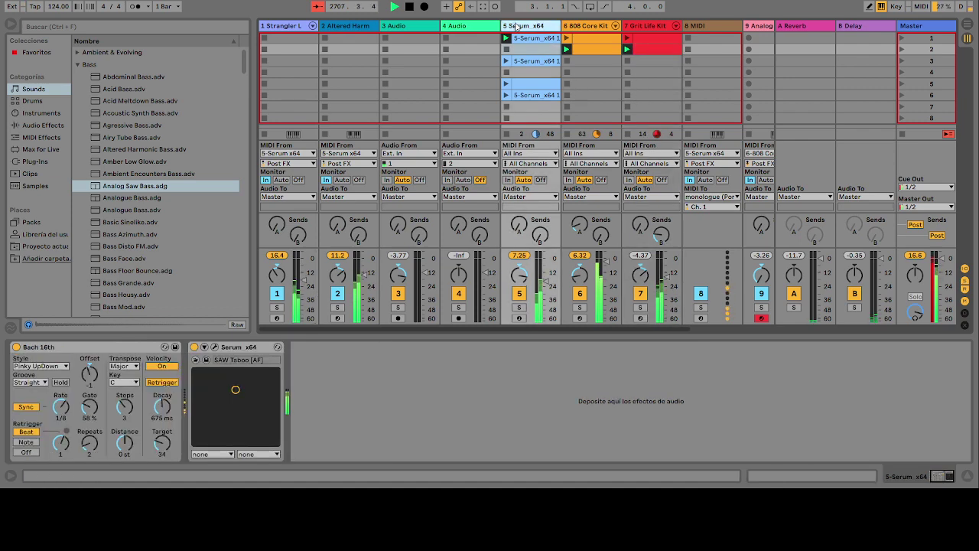
left_click(221, 349)
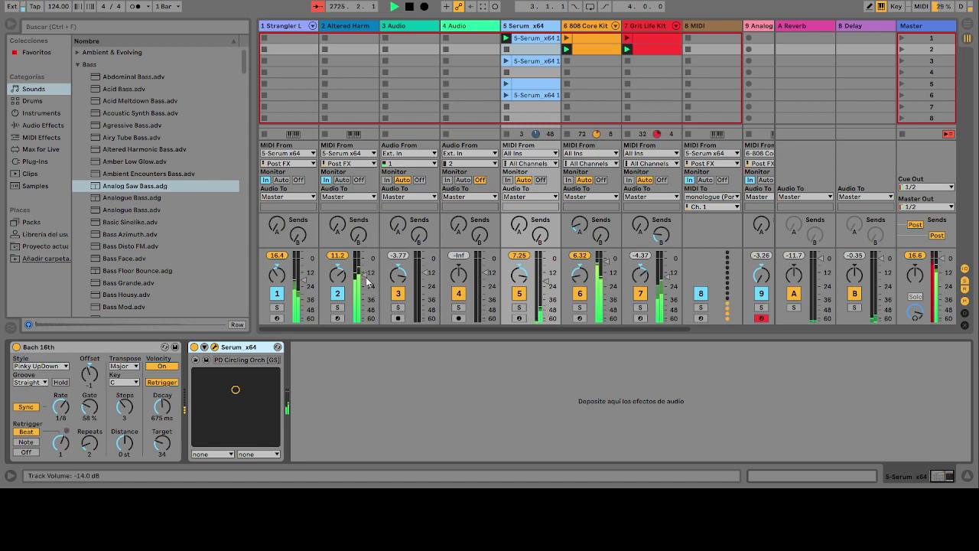
left_click_drag(304, 280, 303, 300)
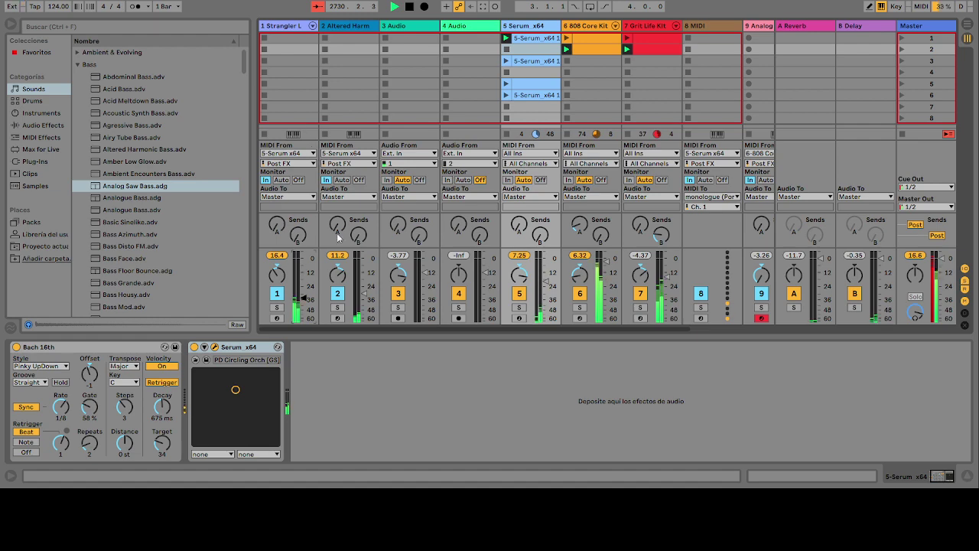
Step: Delete the Perc Reson notes at 1.1.1 and 1.2.3 from the scene 2 Grit Life Kit clip
left_click(645, 52)
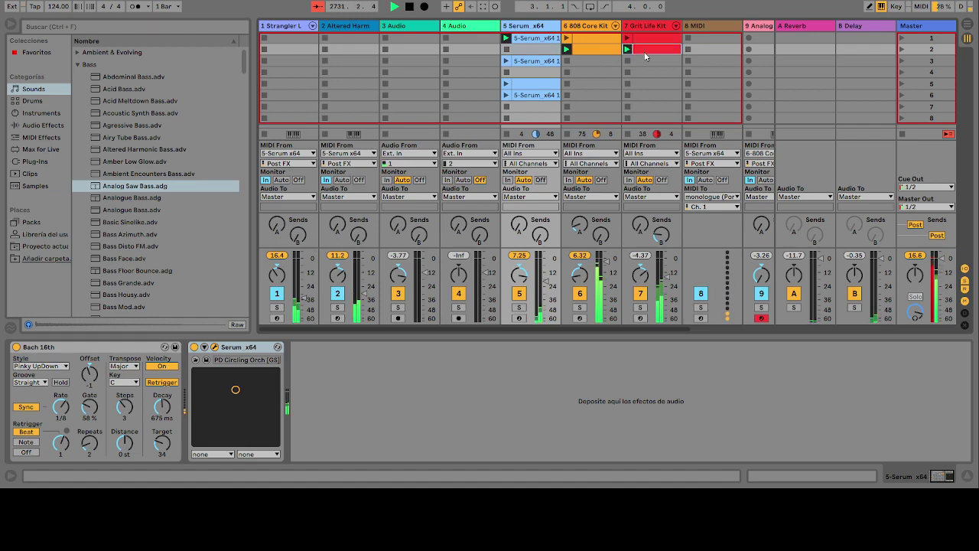
double_click(645, 55)
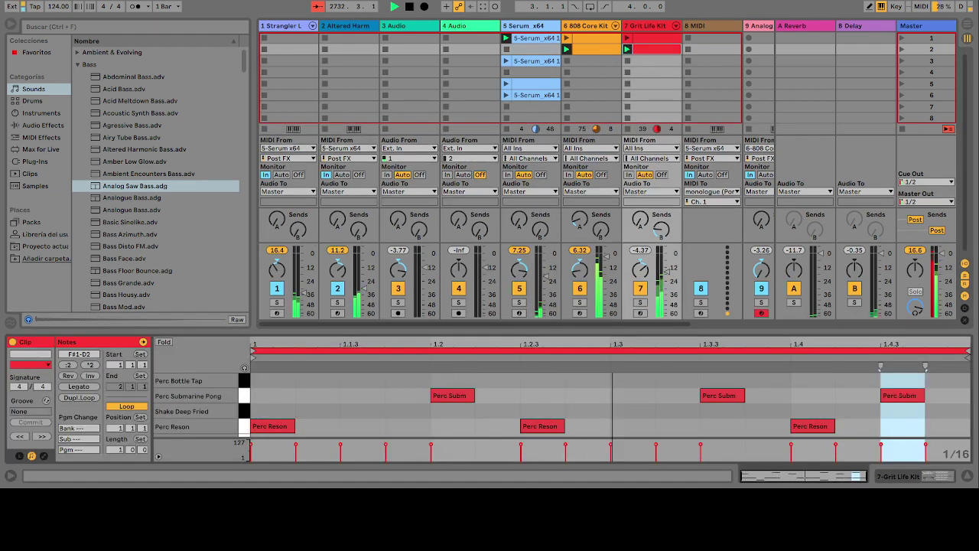
left_click(264, 426)
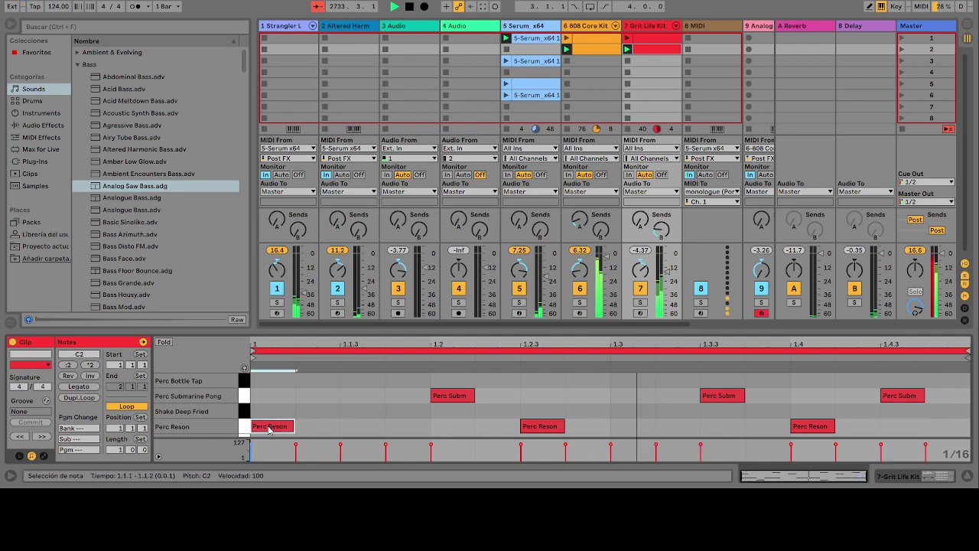
double_click(264, 426)
double_click(562, 432)
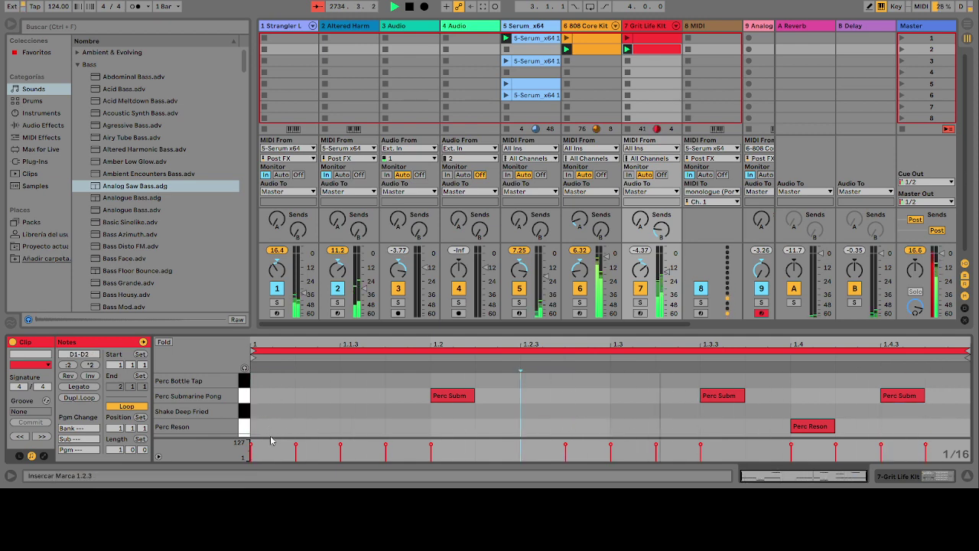
Step: Delete the Snare eGrit Tones 2 notes at 1.1.3 and 1.3.3 from the scene 2 Grit Life Kit clip
scroll(470, 406, "down", 5)
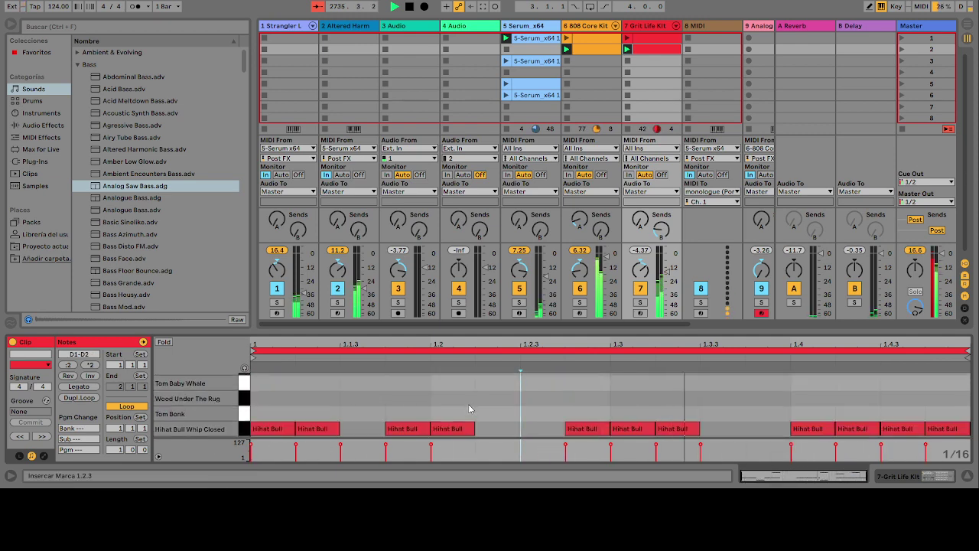
double_click(364, 399)
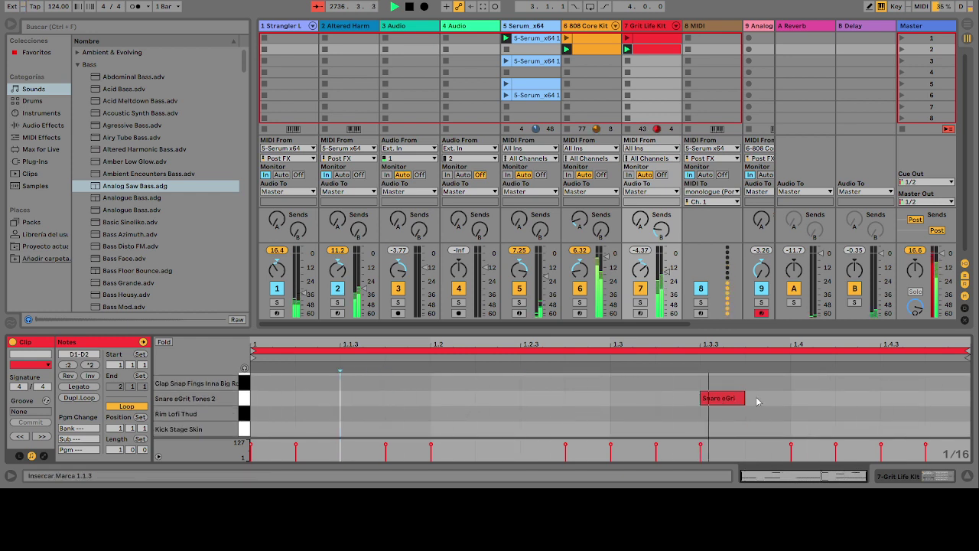
double_click(719, 399)
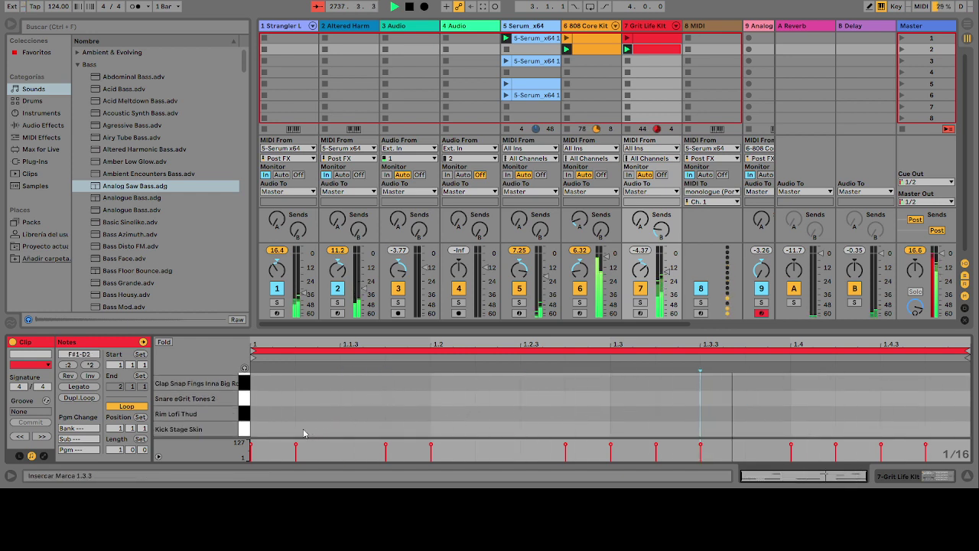
Step: Add Kick Stage Skin notes on all four beats, at 1.1.1, 1.2.1, 1.3.1 and 1.4.1, in the Grit Life Kit clip
double_click(268, 429)
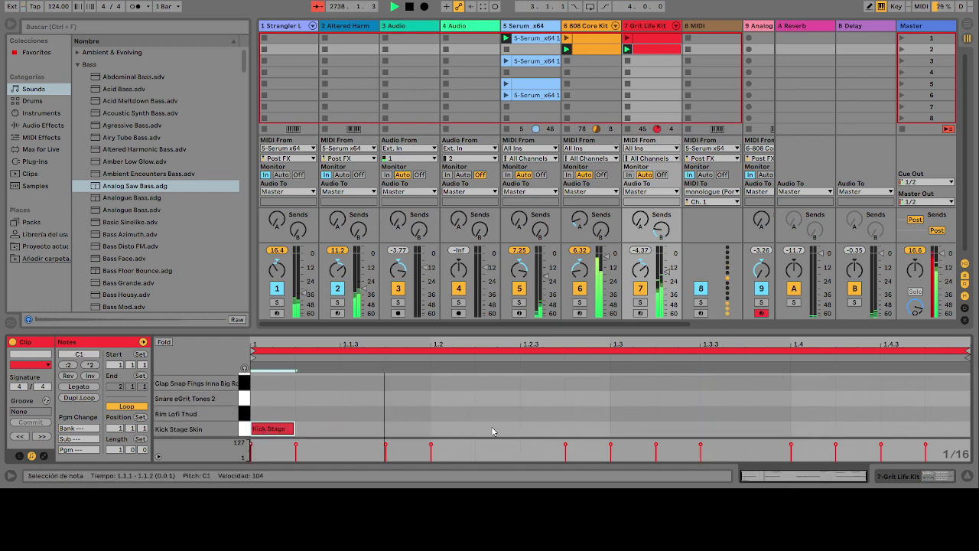
double_click(453, 429)
double_click(624, 430)
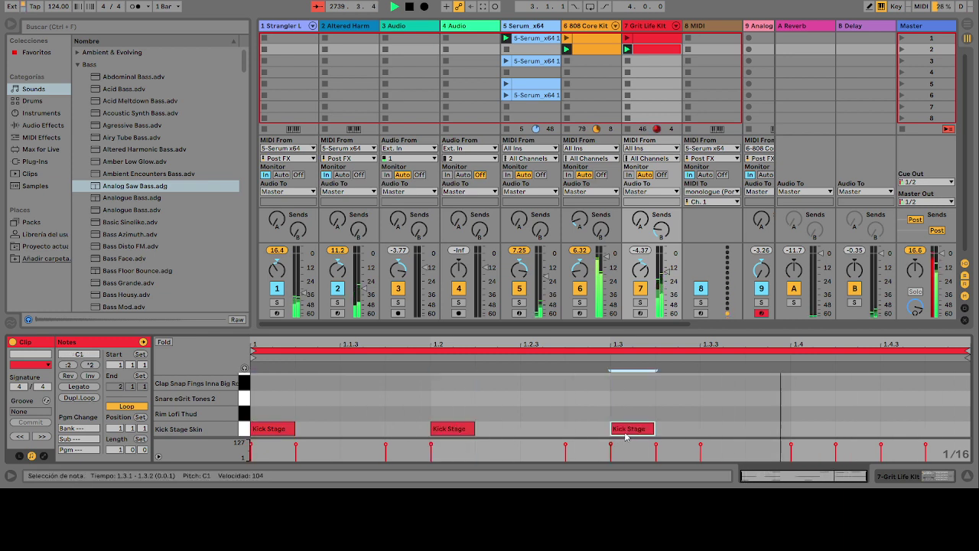
double_click(807, 429)
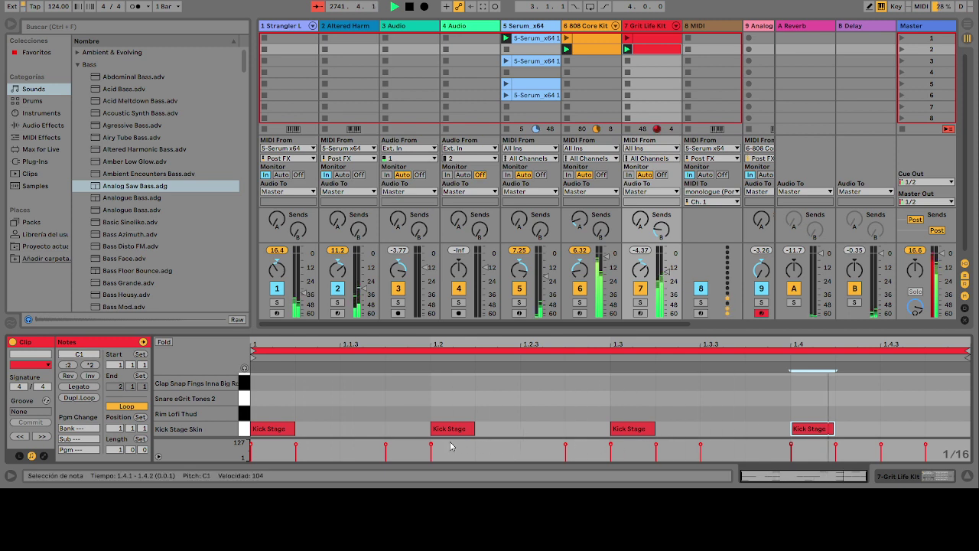
Step: Move the Kick Stage Skin note on beat 2 to 1.1.3 and add kicks at 1.2.2, 1.3.3 and 1.4.3
left_click_drag(449, 434, 359, 435)
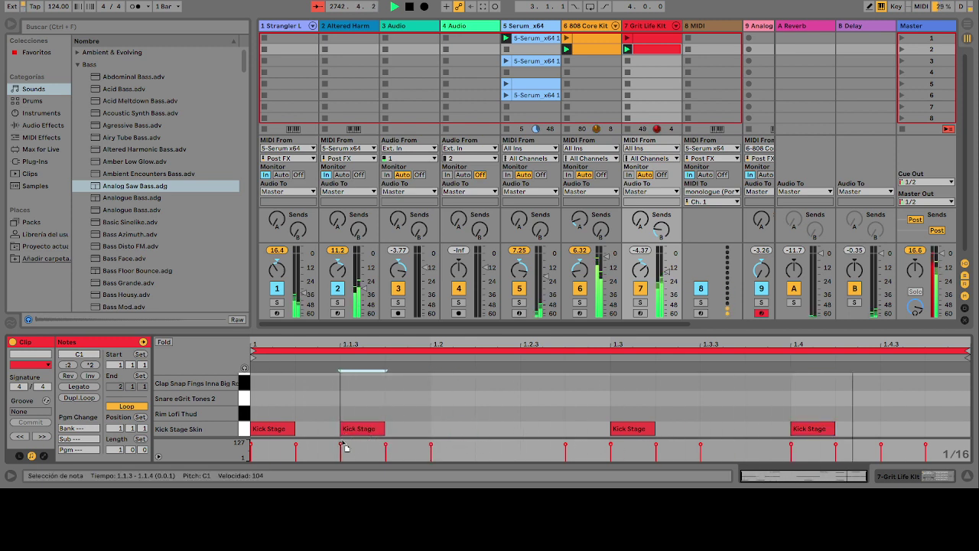
left_click(511, 433)
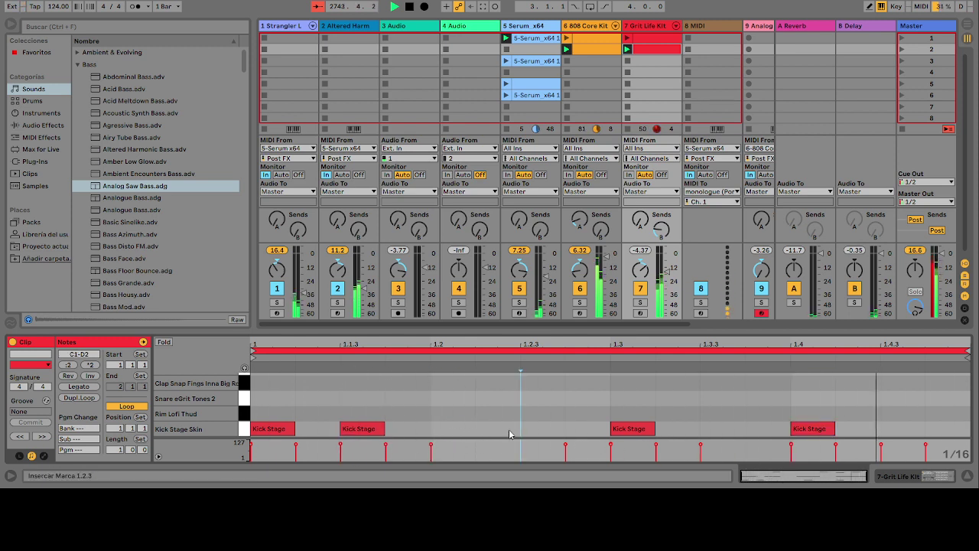
double_click(479, 432)
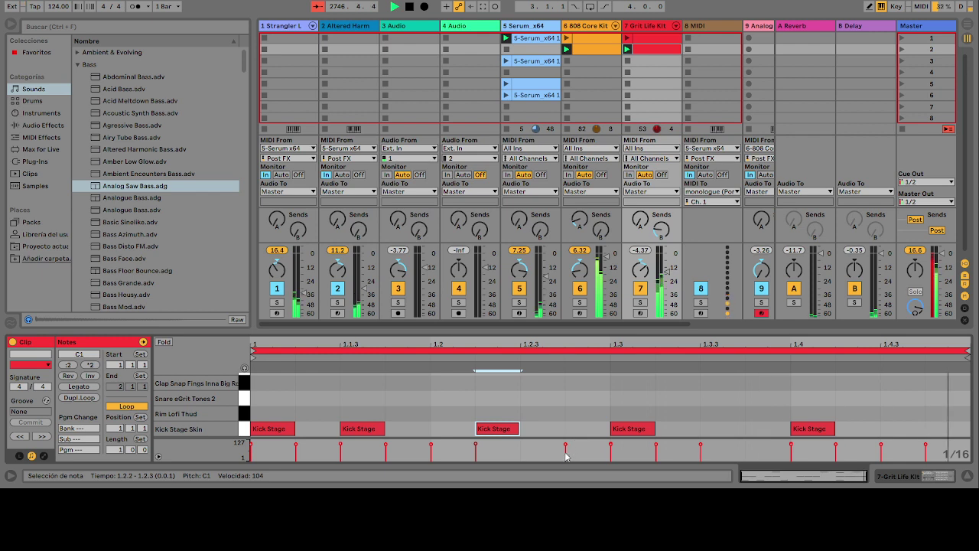
double_click(735, 428)
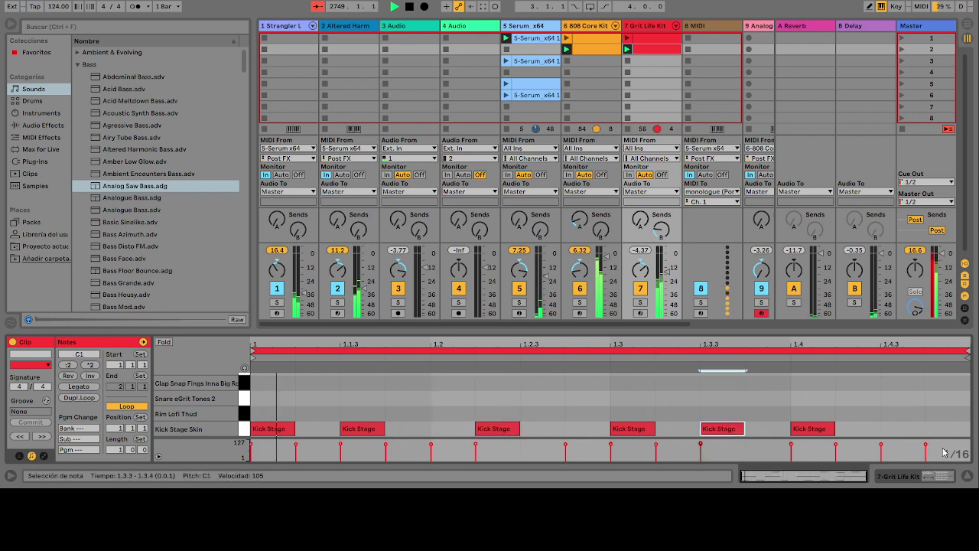
double_click(900, 429)
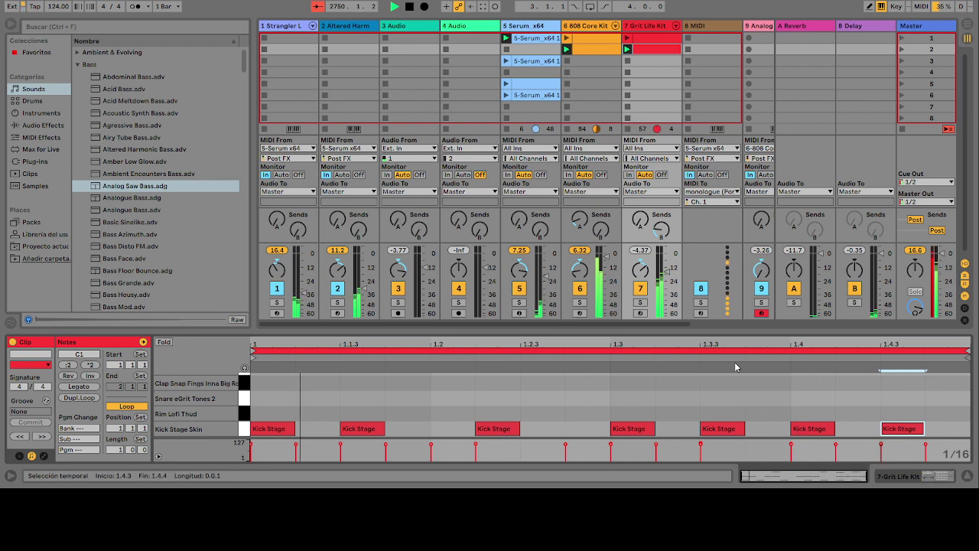
Step: Lower the Grit Life Kit and 808 Core Kit volumes and raise the delay send on both Analog Saw tracks
mouse_move(670, 278)
left_mouse_down()
mouse_move(667, 265)
mouse_move(667, 273)
left_mouse_up()
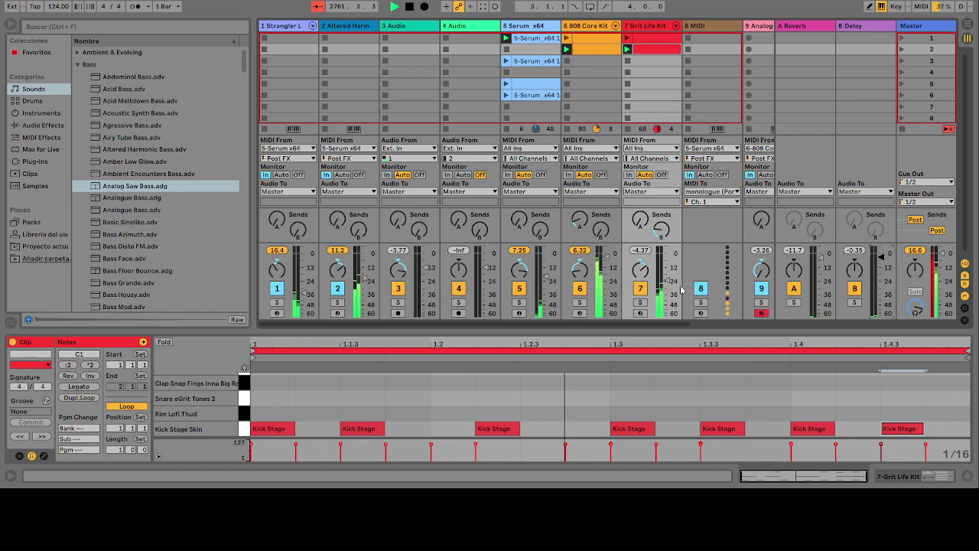
left_click_drag(673, 321, 824, 342)
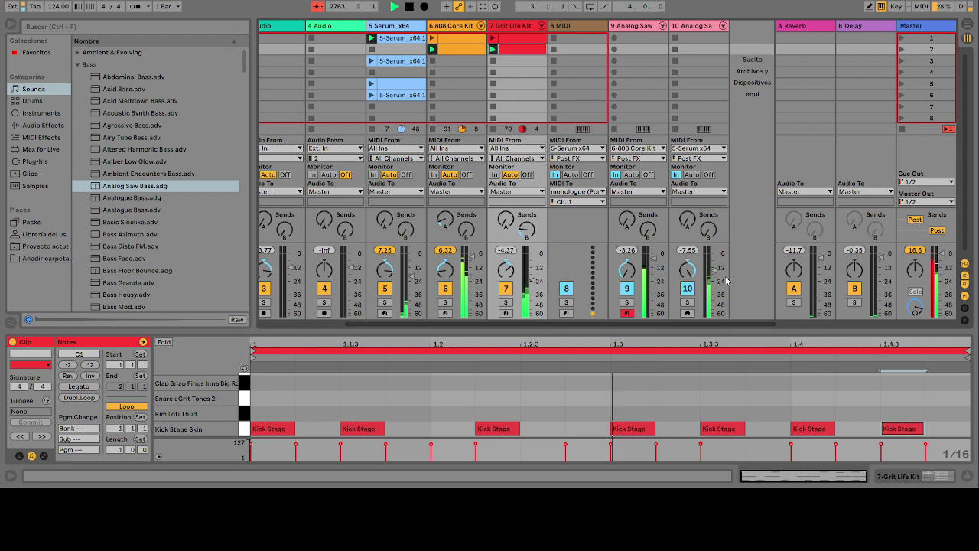
left_click_drag(709, 230, 708, 215)
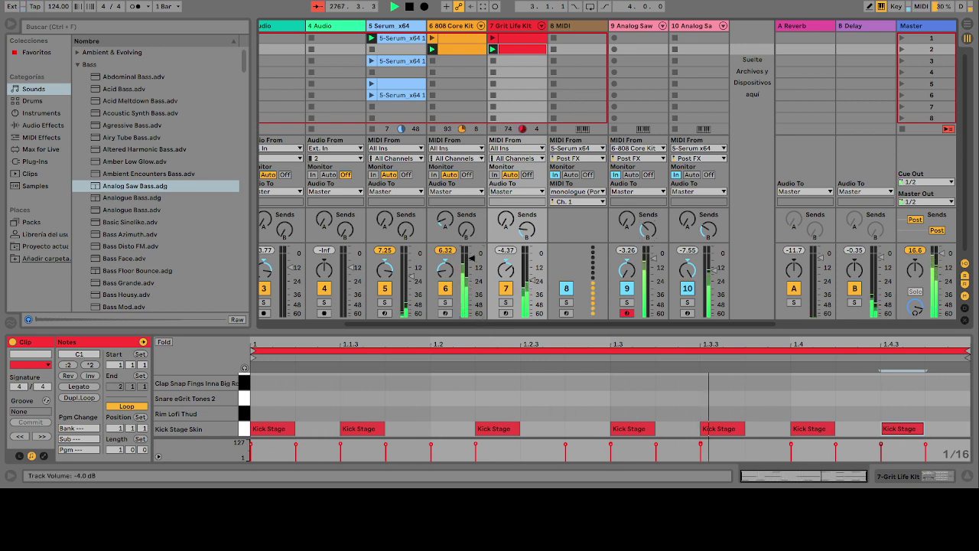
left_click_drag(472, 304, 472, 262)
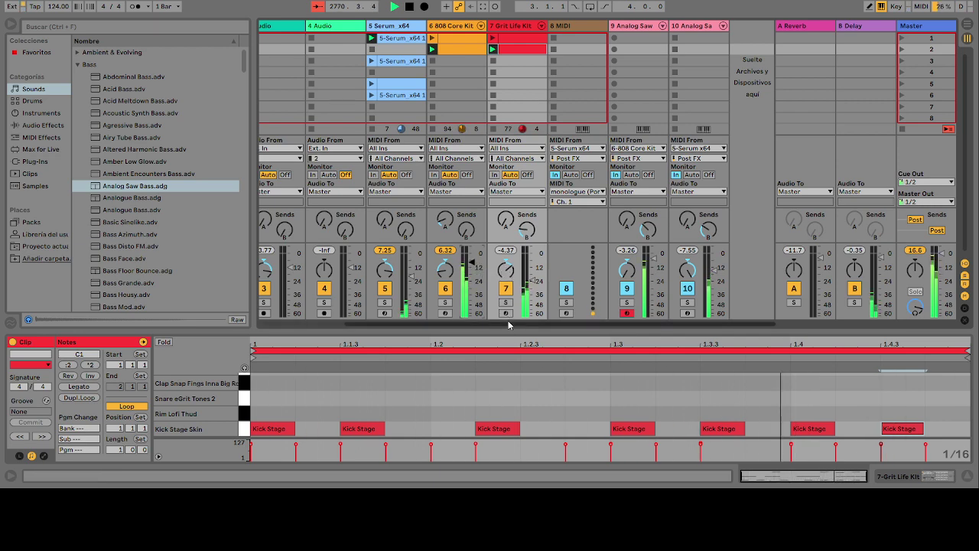
Step: Launch the scene 1 clips of the 808 Core Kit and Grit Life Kit, and return the 808 to its scene 2 clip
left_click_drag(508, 322, 313, 321)
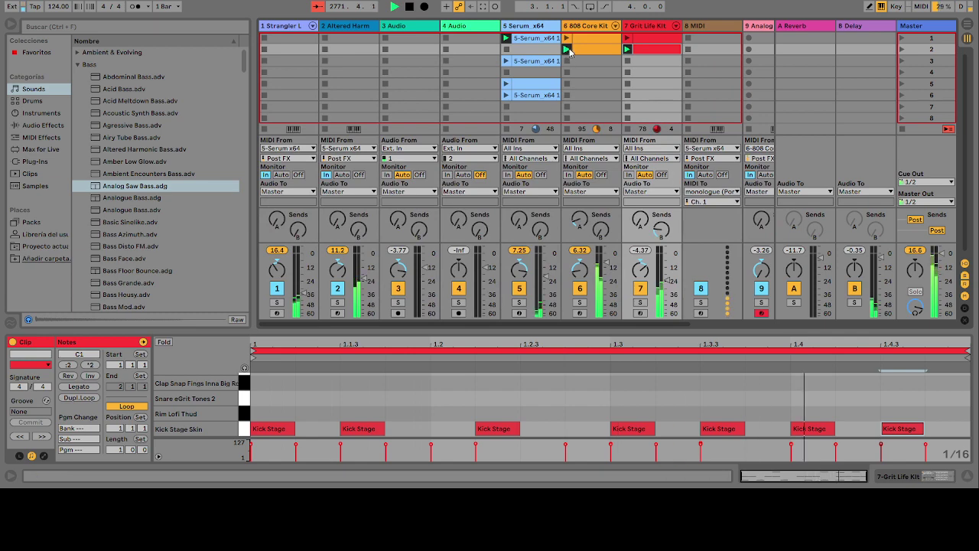
left_click(590, 38)
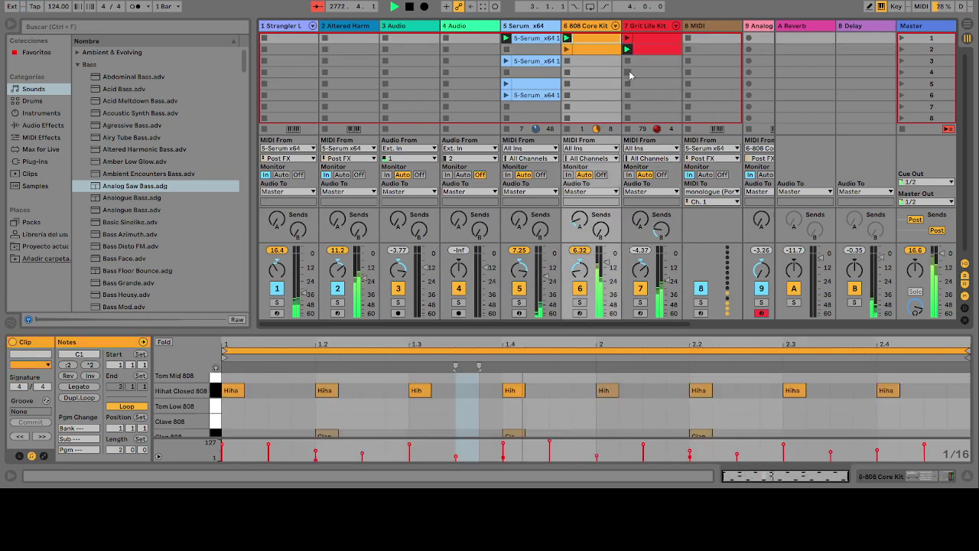
left_click(628, 38)
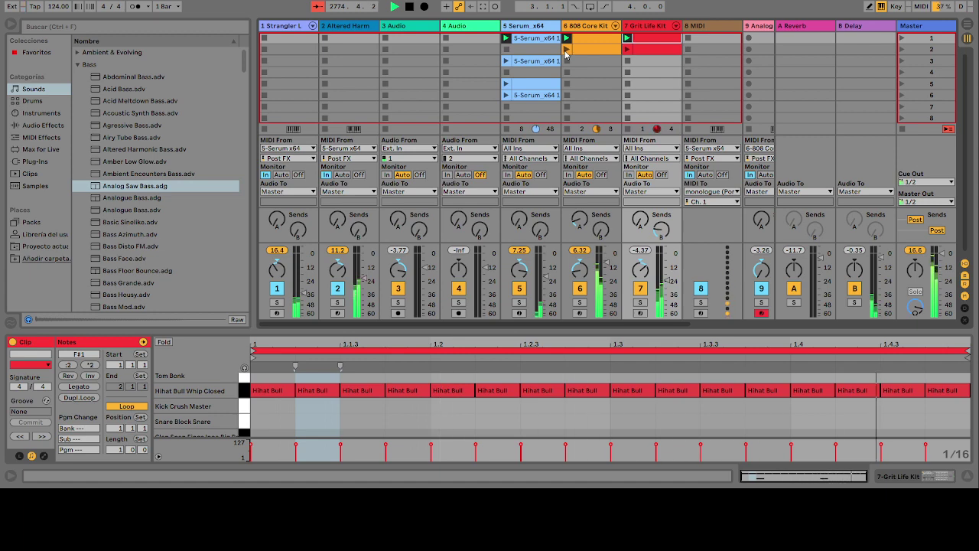
left_click(582, 49)
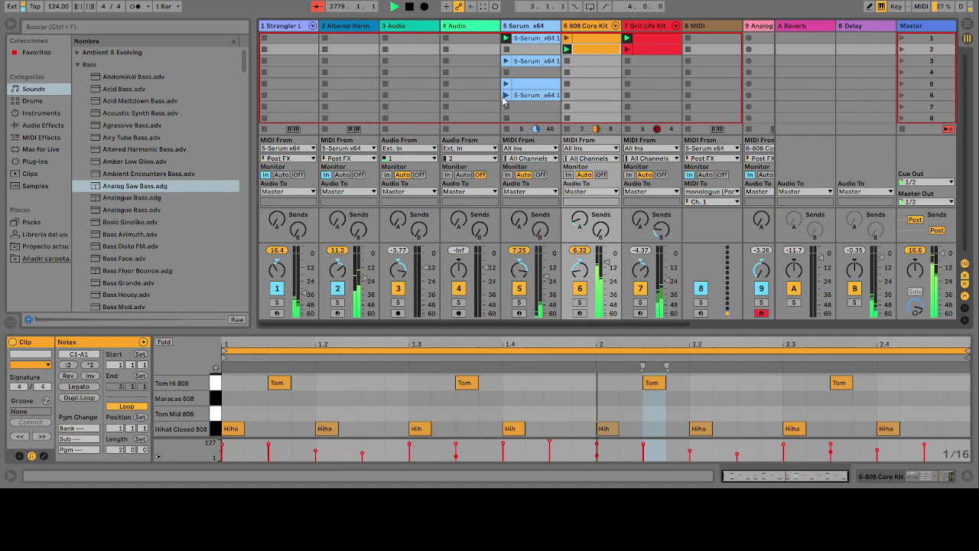
Step: Launch the scene 6 Serum clip, switch to the scene 3 Serum clip, and set the tempo to 128 BPM
left_click(505, 98)
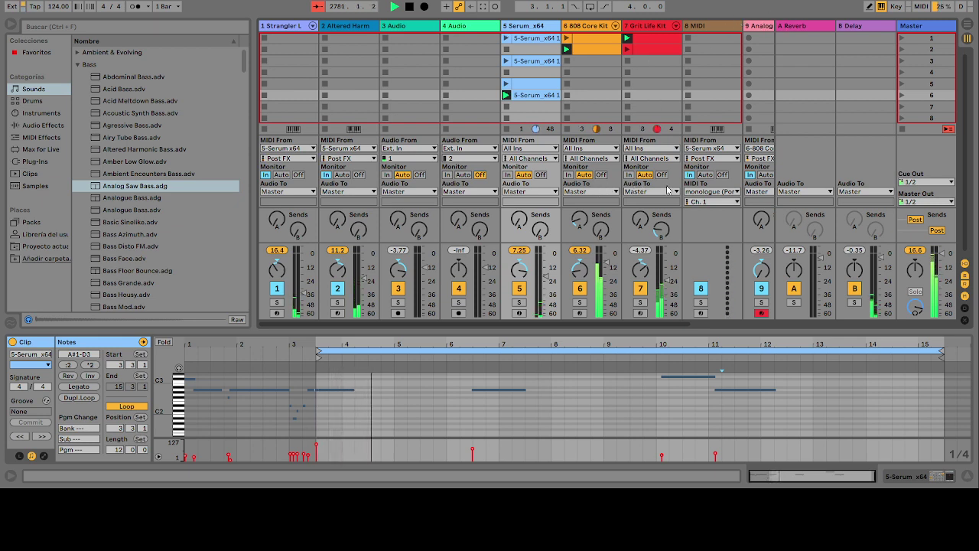
left_click(505, 61)
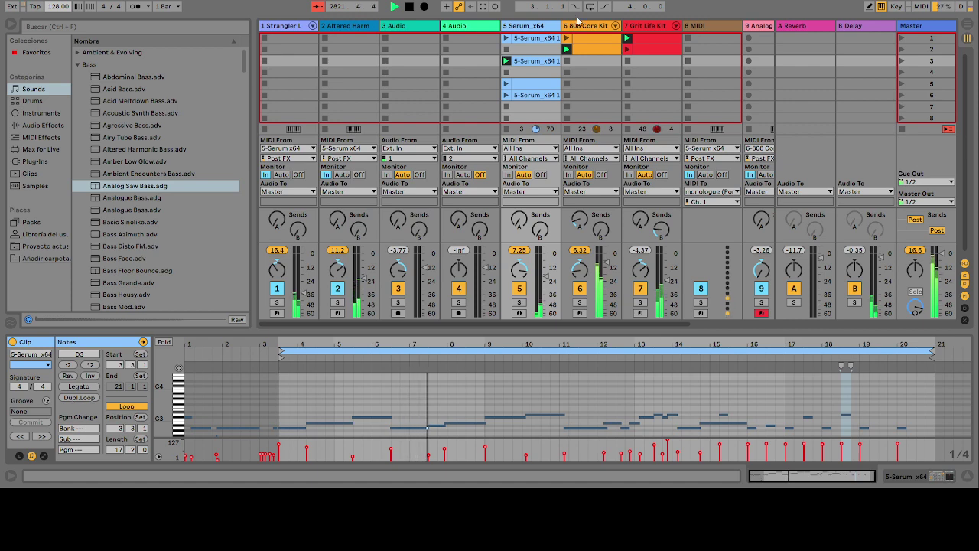
left_click(603, 43)
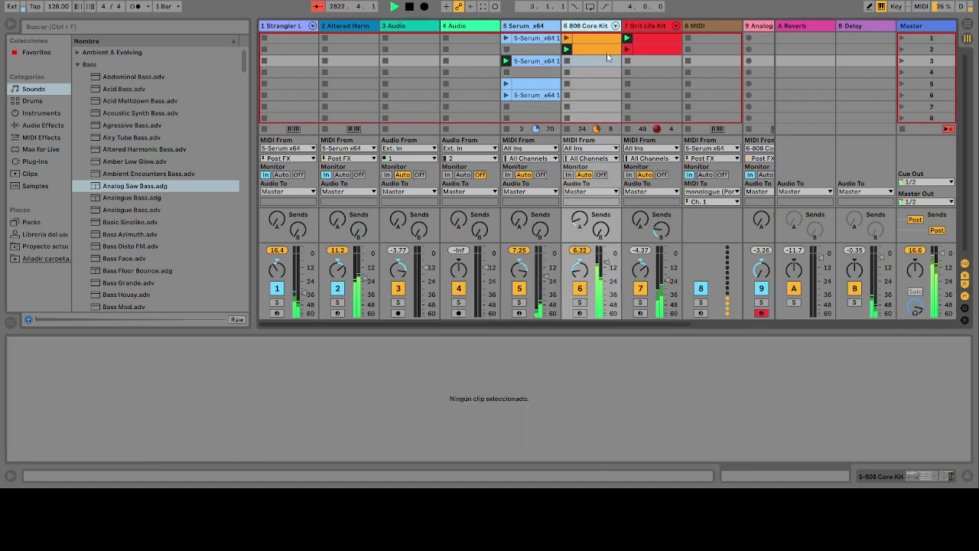
Step: Duplicate the 808 Core Kit track and launch the scene 2 clip on the copy
key("ctrl+d")
left_click(626, 50)
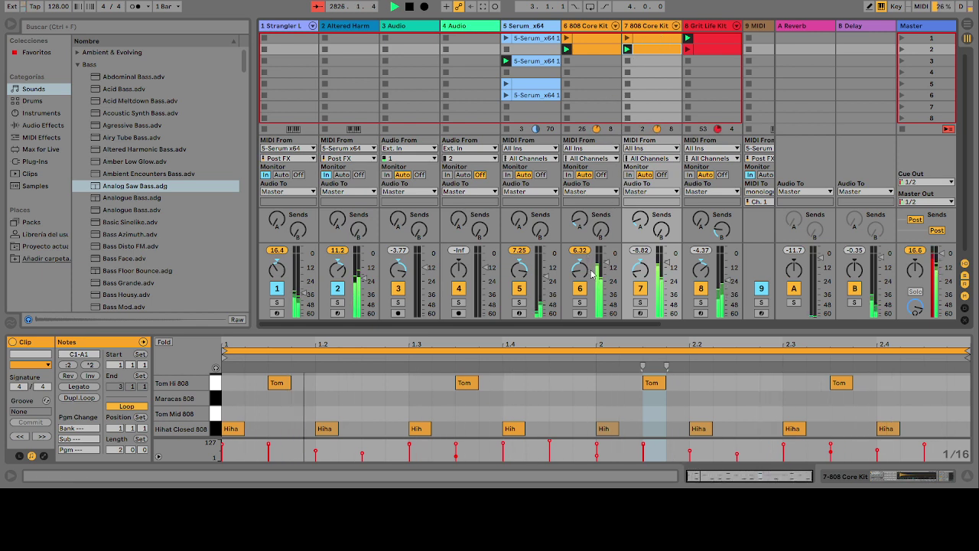
mouse_move(602, 270)
left_mouse_down()
mouse_move(602, 279)
mouse_move(606, 266)
left_mouse_up()
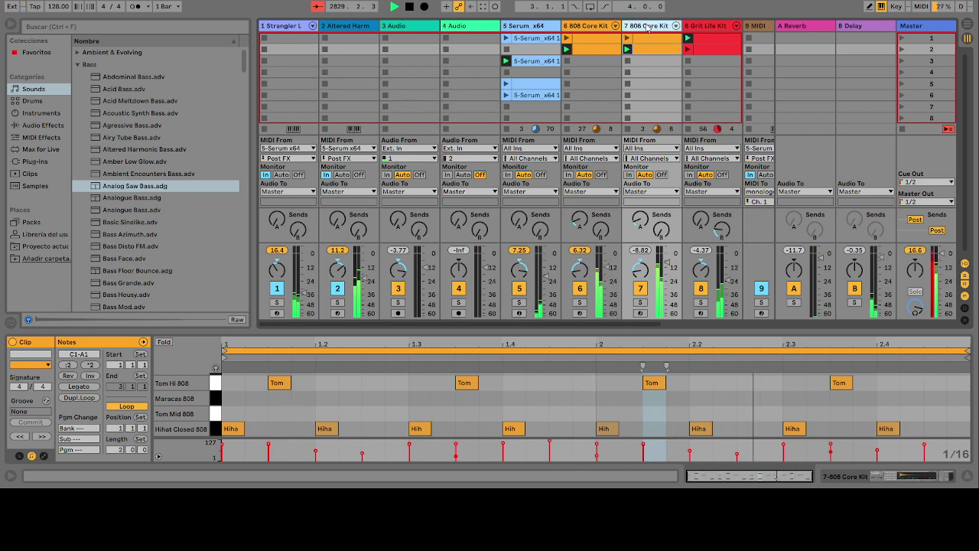
Step: Try the Flares, Formaggio 1 and Glas drum kits on the duplicated 808 track
left_click(32, 100)
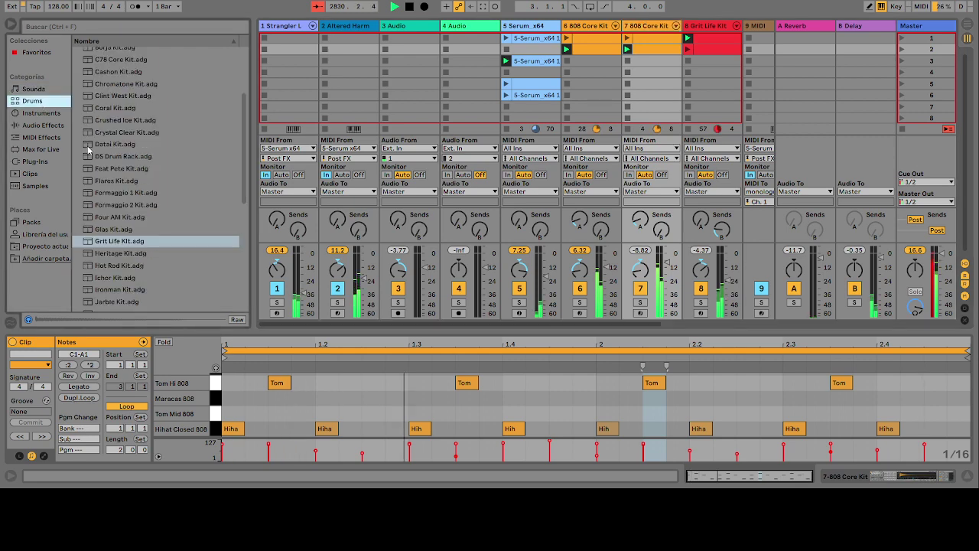
left_click(114, 181)
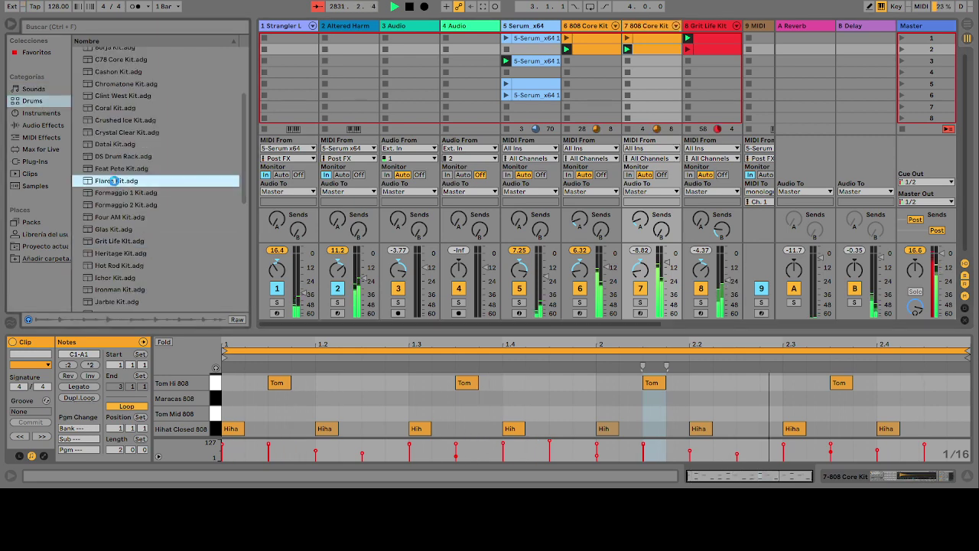
double_click(115, 181)
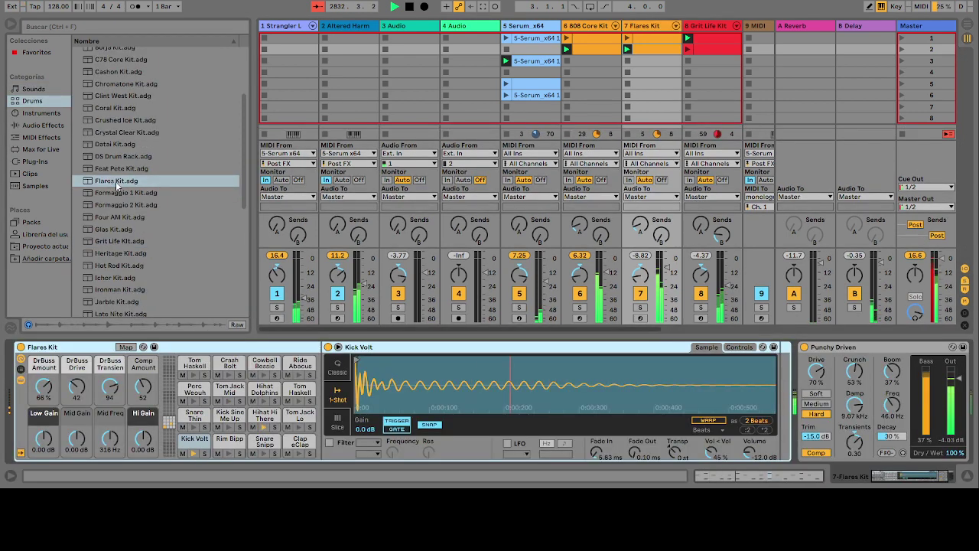
left_click(114, 192)
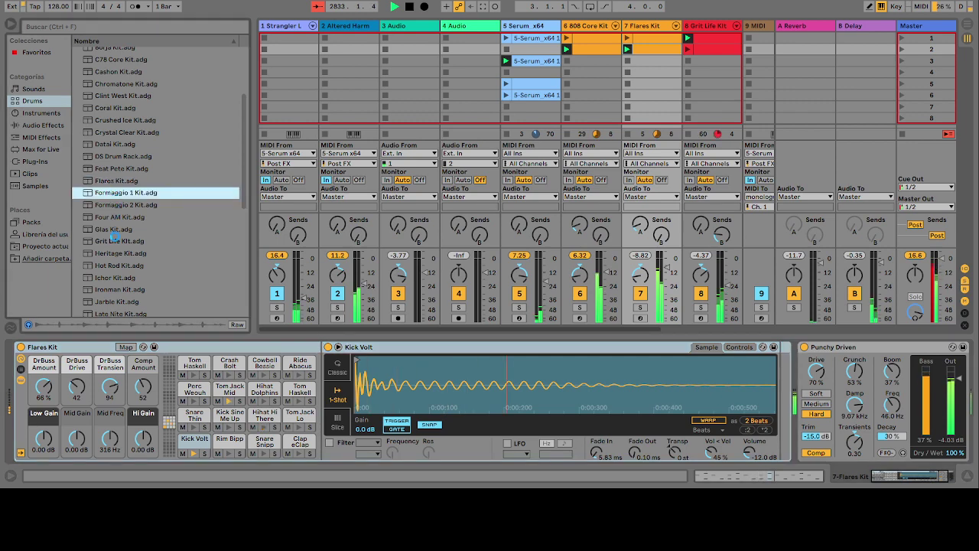
left_click(111, 229)
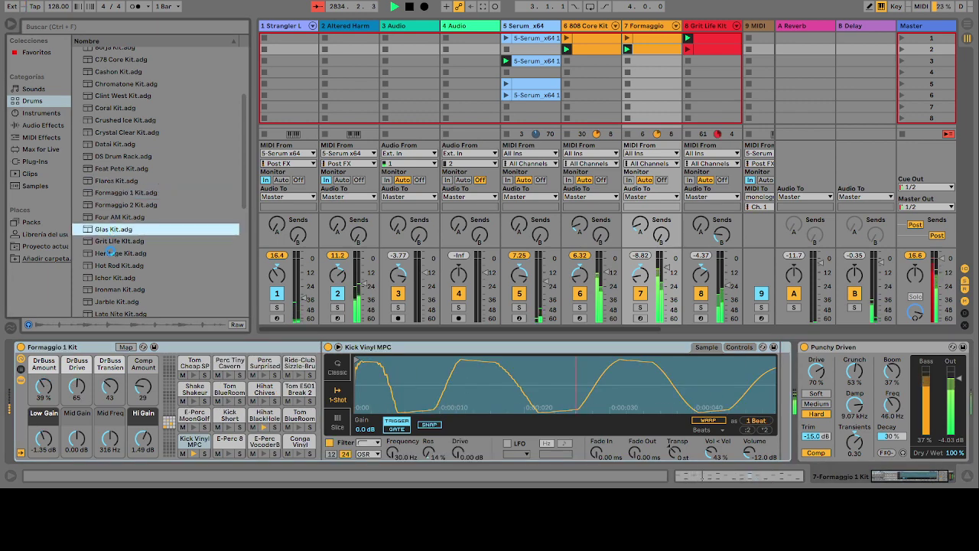
Step: Audition the LD Core, Lycra, Mad Mollusc, Mt Dill and Percussion Core kits on track 7
scroll(114, 261, "down", 4)
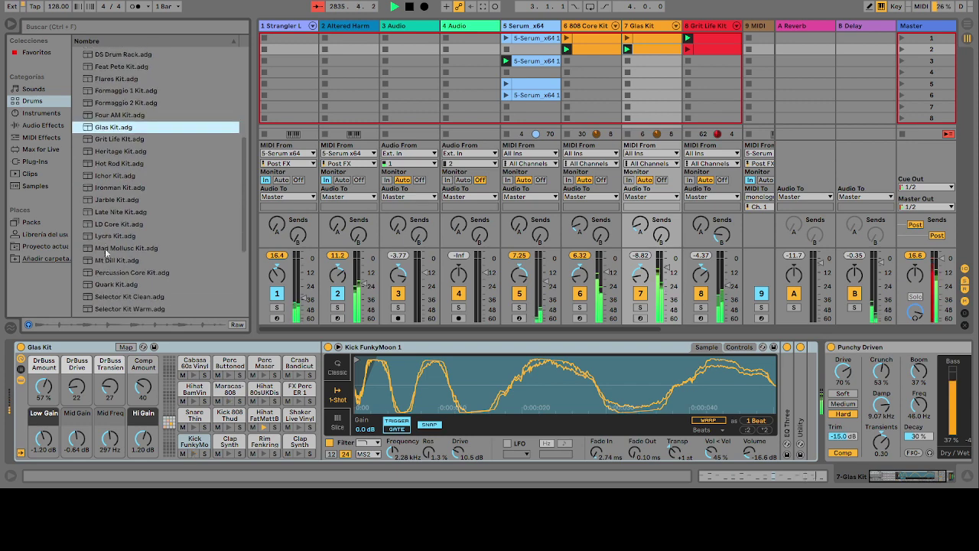
left_click(104, 223)
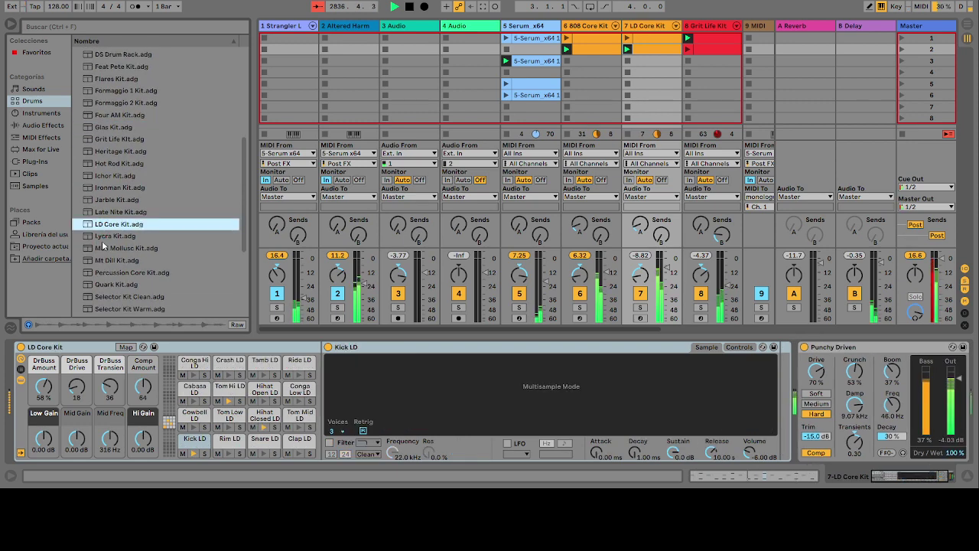
left_click(102, 237)
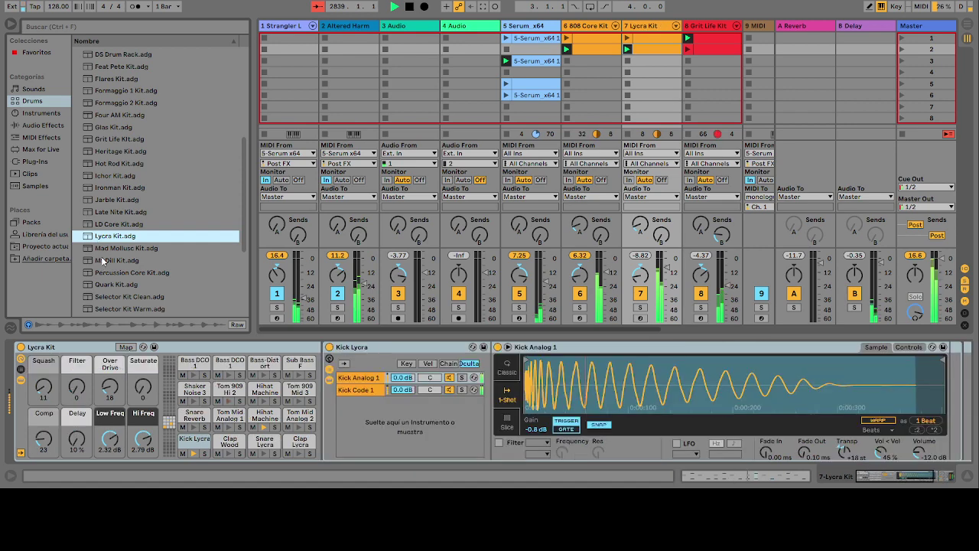
left_click(104, 250)
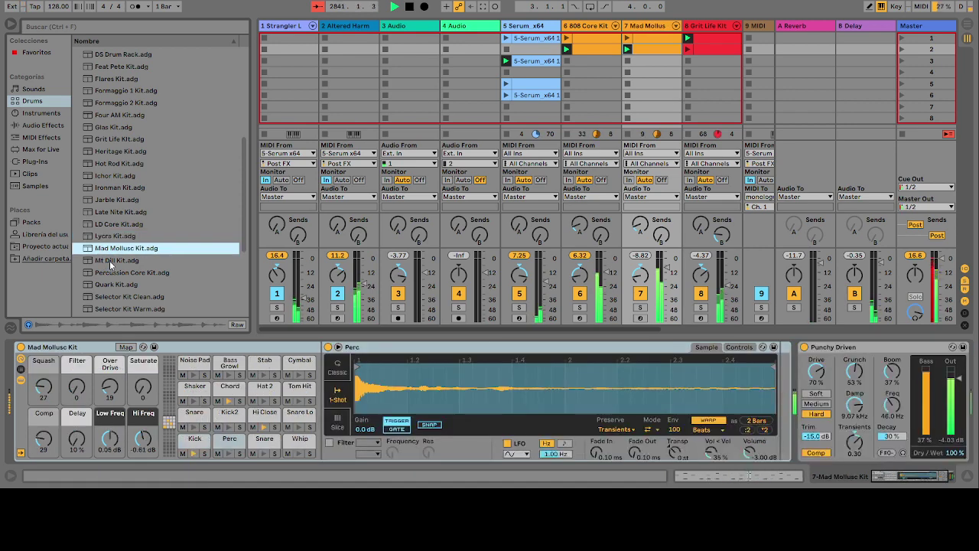
left_click(110, 260)
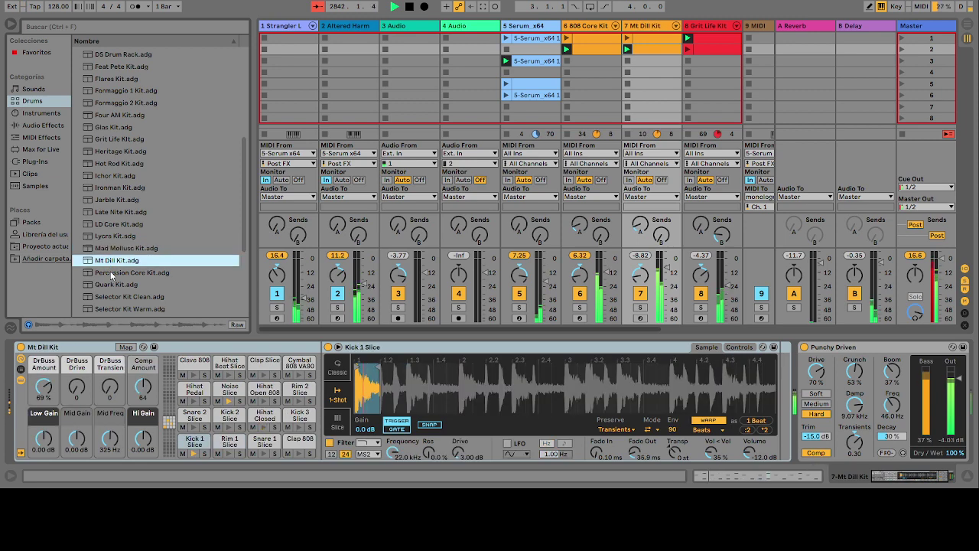
left_click(110, 272)
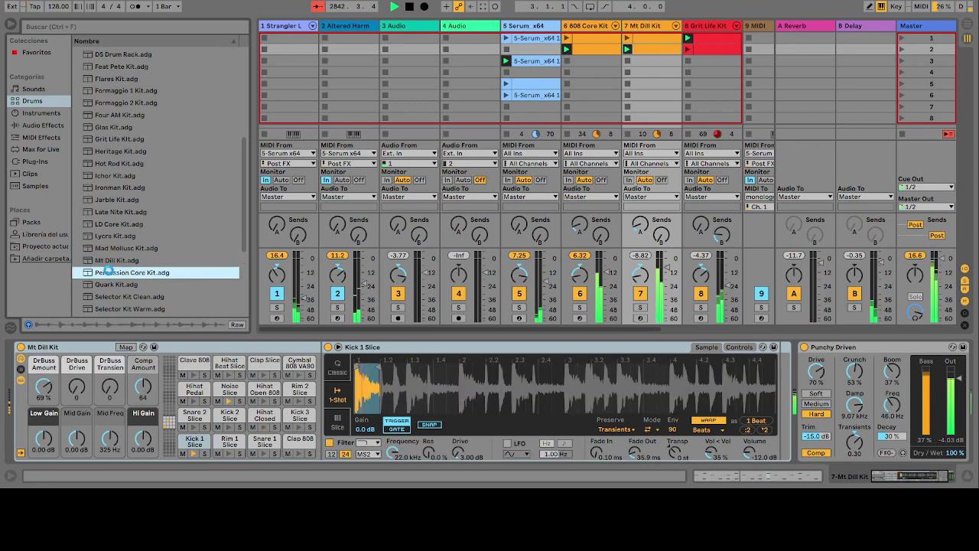
Step: Swap track 7's drum rack to the Quark Kit, Selector Kit Clean and So Future Kit to compare their sounds
scroll(107, 268, "down", 5)
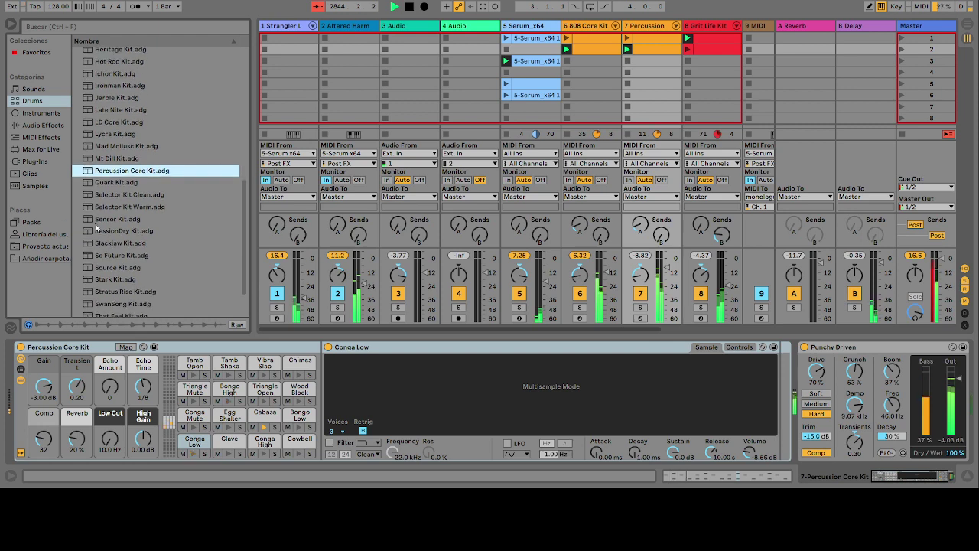
left_click(100, 182)
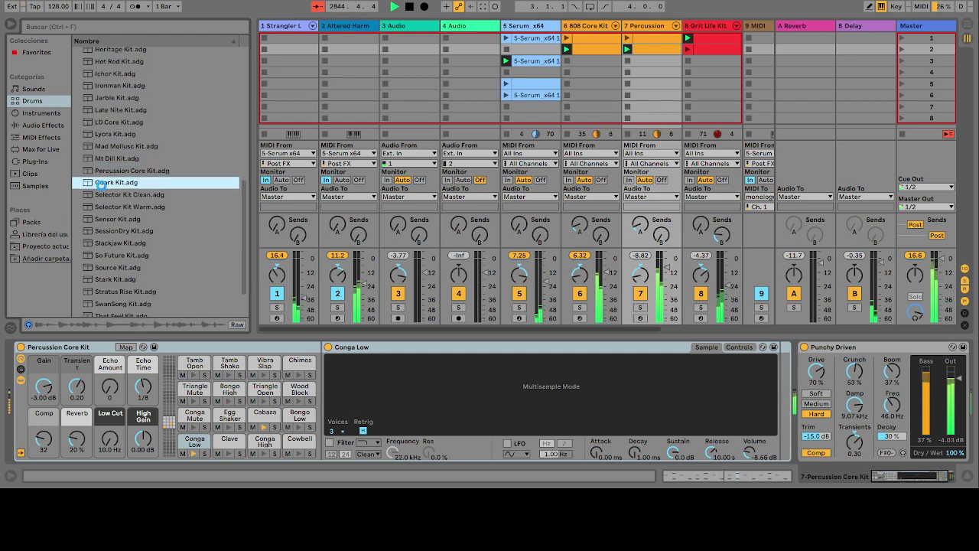
double_click(108, 195)
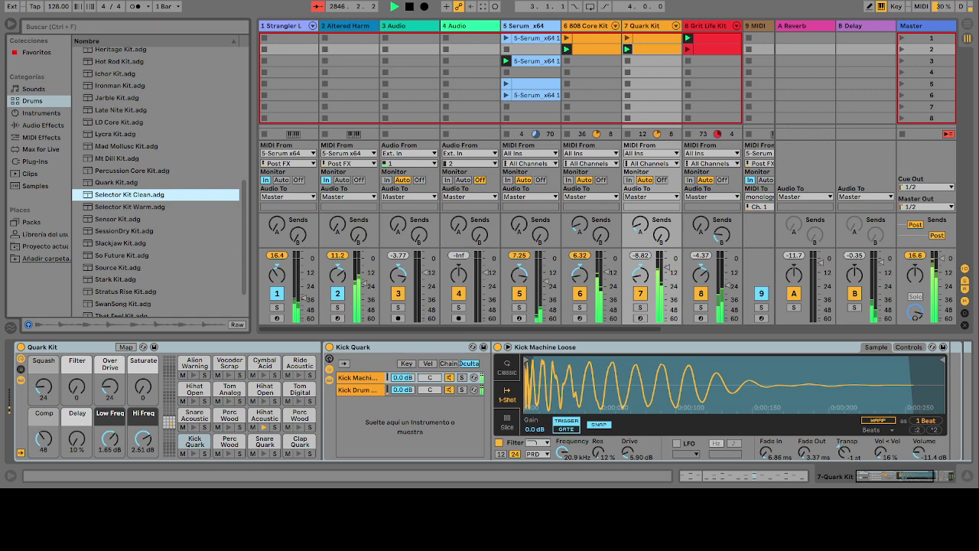
key("Return")
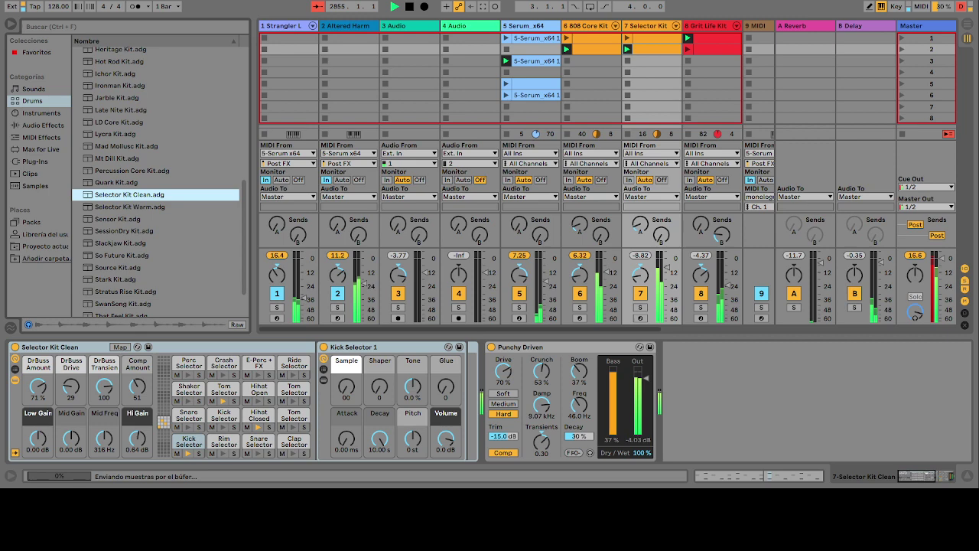
key("Down")
key("Down")
key("Down")
key("Down")
key("Down")
key("Return")
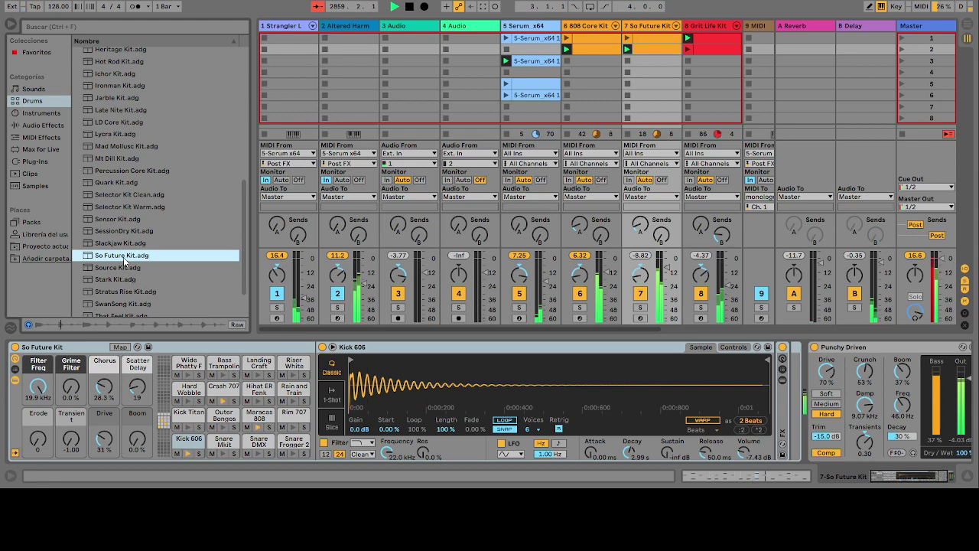
Step: Try the Source, Stark and Stratus Rise kits on track 7
left_click(108, 271)
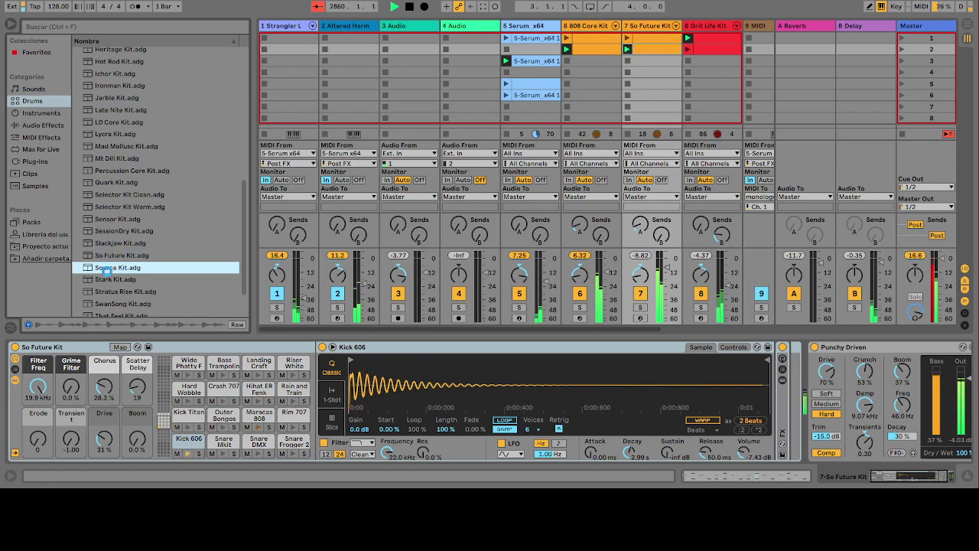
double_click(107, 271)
left_click(102, 280)
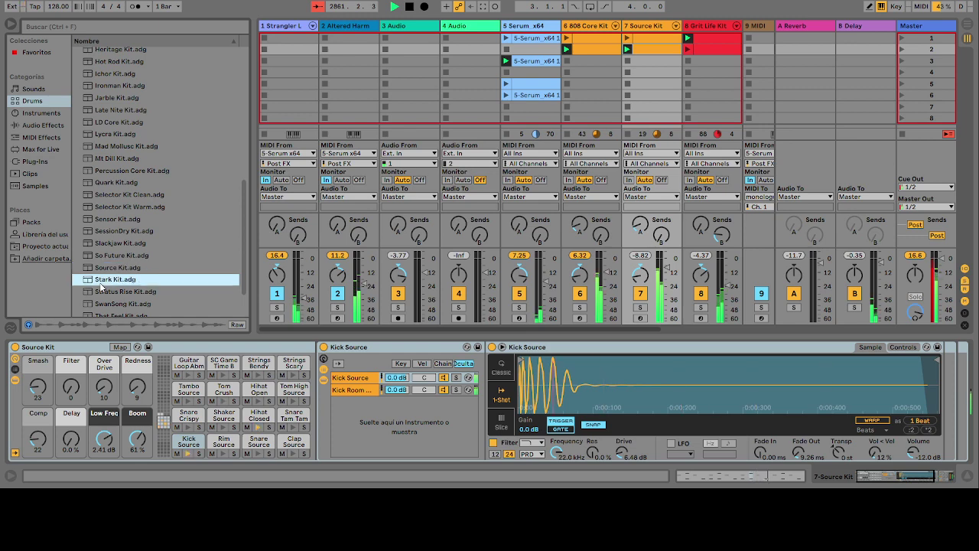
double_click(100, 280)
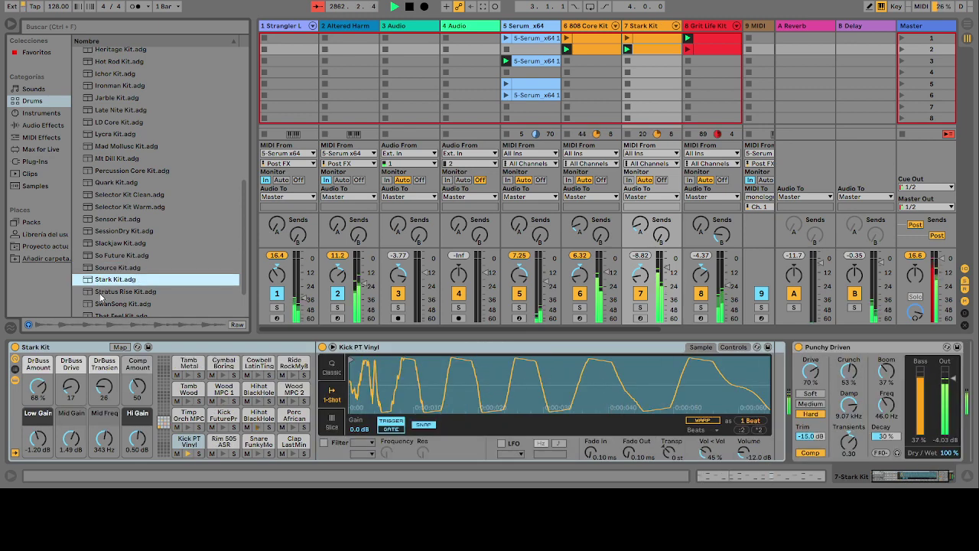
left_click(100, 292)
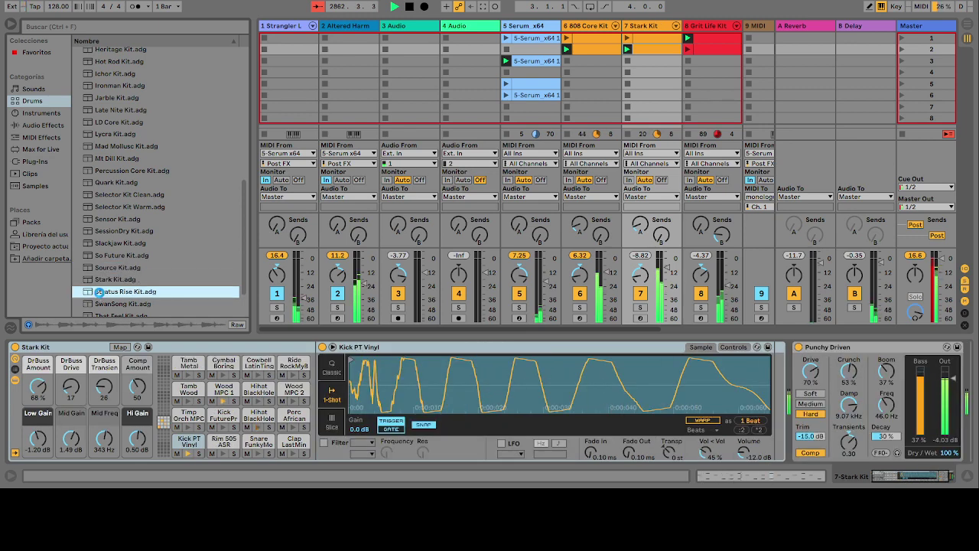
double_click(100, 292)
Step: Compare the SwanSong Kit with the That Feel Kit on track 7
scroll(99, 293, "down", 2)
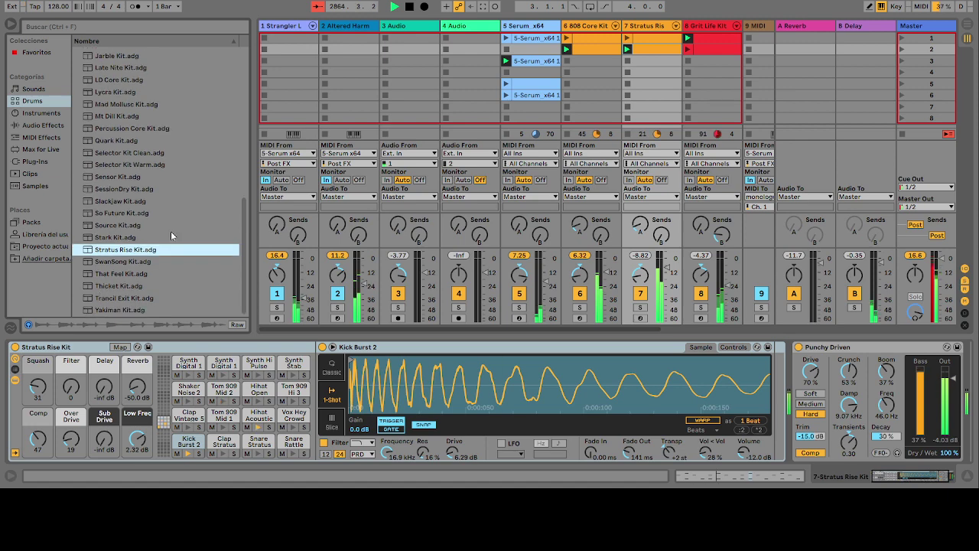
left_click(97, 262)
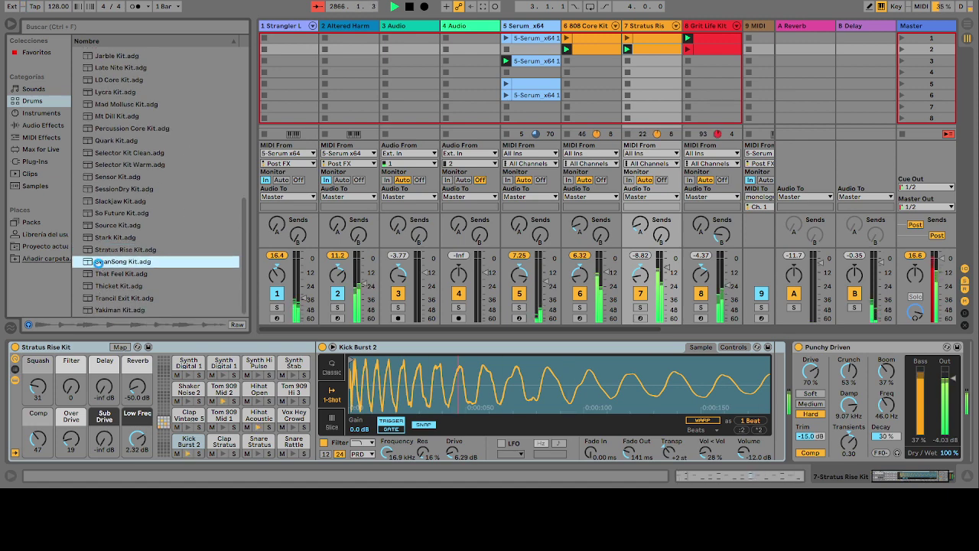
double_click(98, 266)
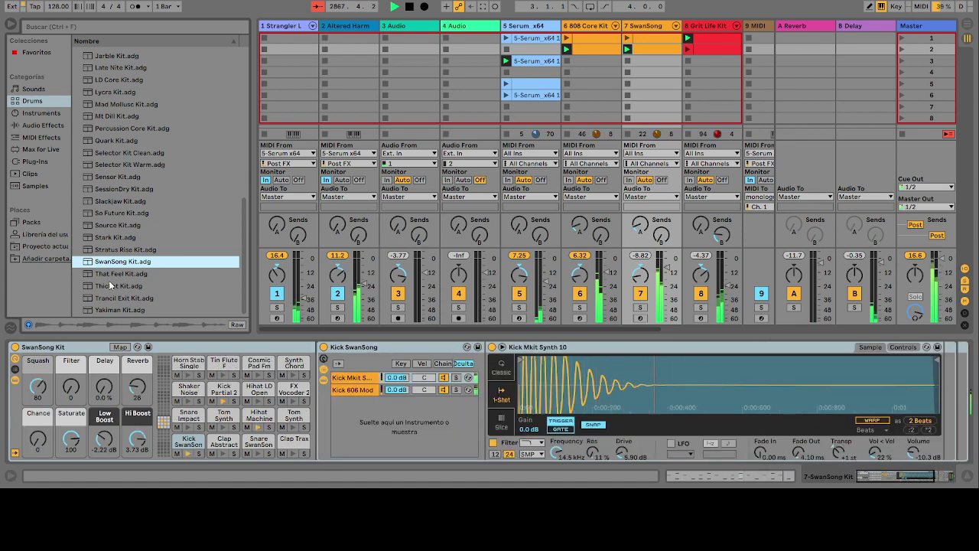
left_click(112, 275)
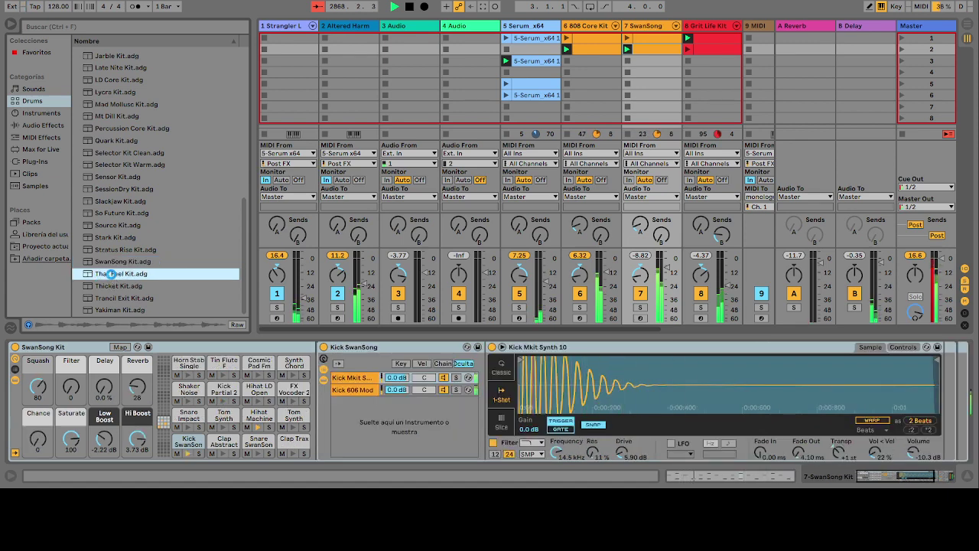
double_click(112, 274)
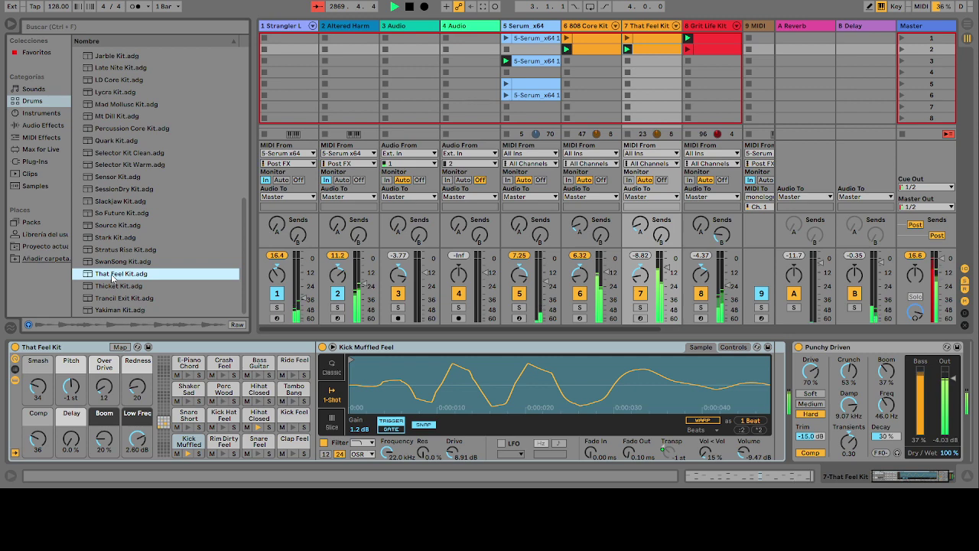
Step: Load the SwanSong Kit on track 7 and set its Filter to 21 and Delay to 13 %
left_click(114, 262)
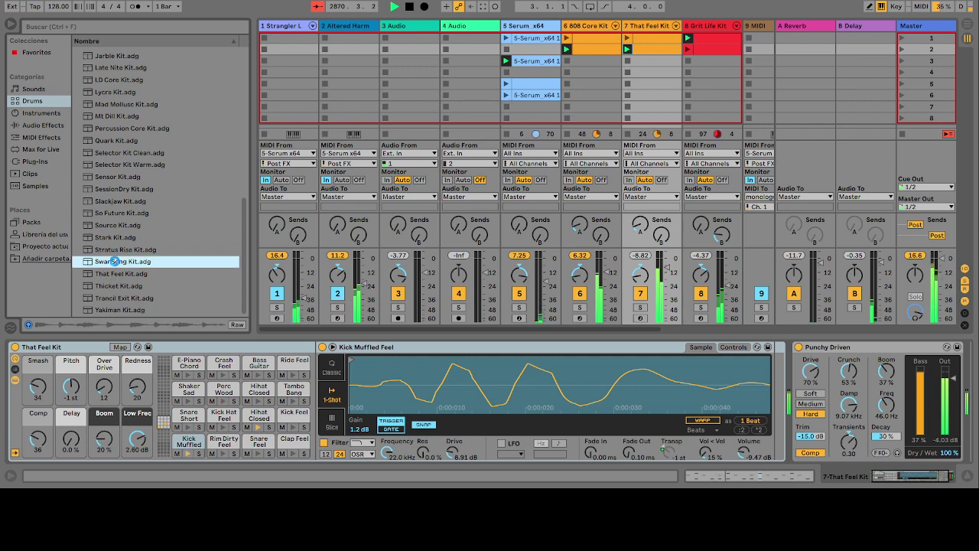
double_click(114, 262)
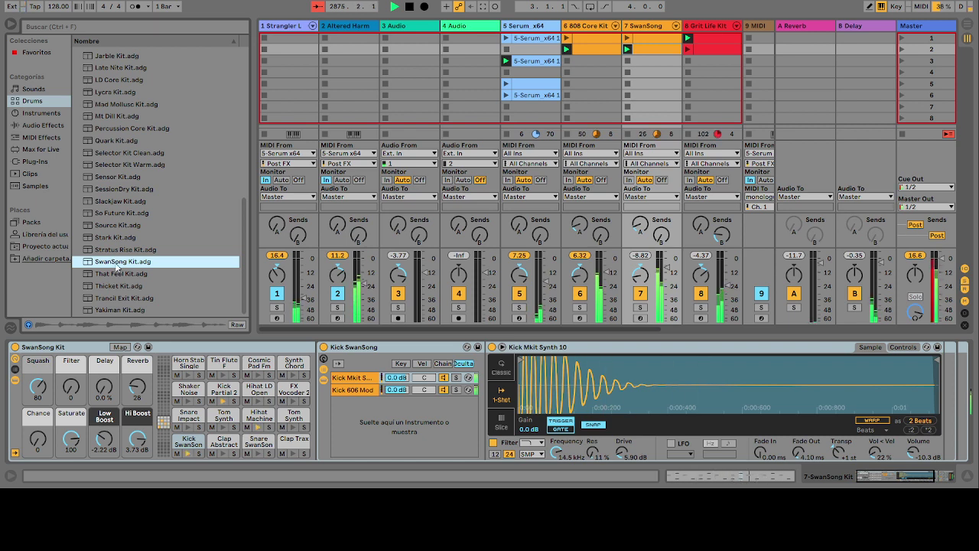
left_click(639, 26)
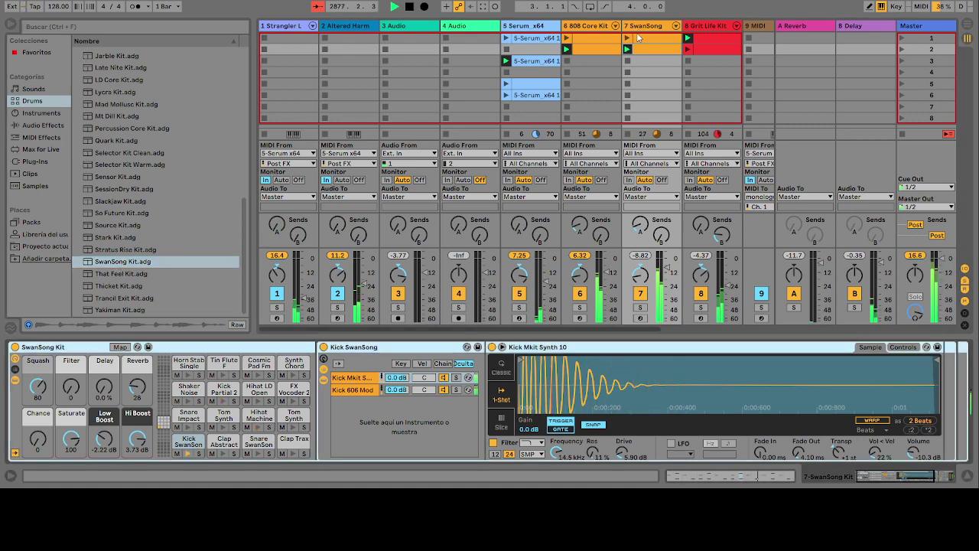
left_click_drag(72, 387, 104, 378)
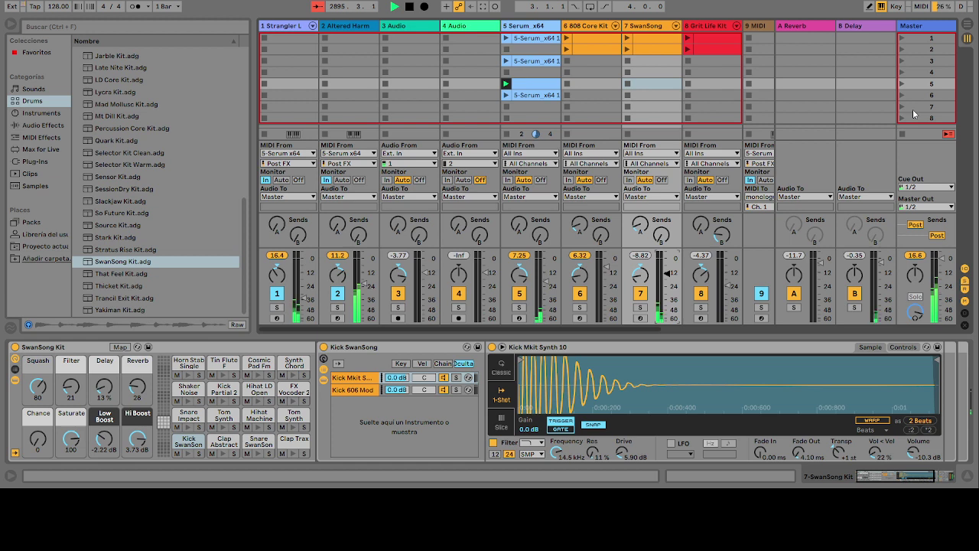
Step: Launch scene 6, switch back to scene 5, and launch scene 3 to change the Serum clip
key("Down")
key("Return")
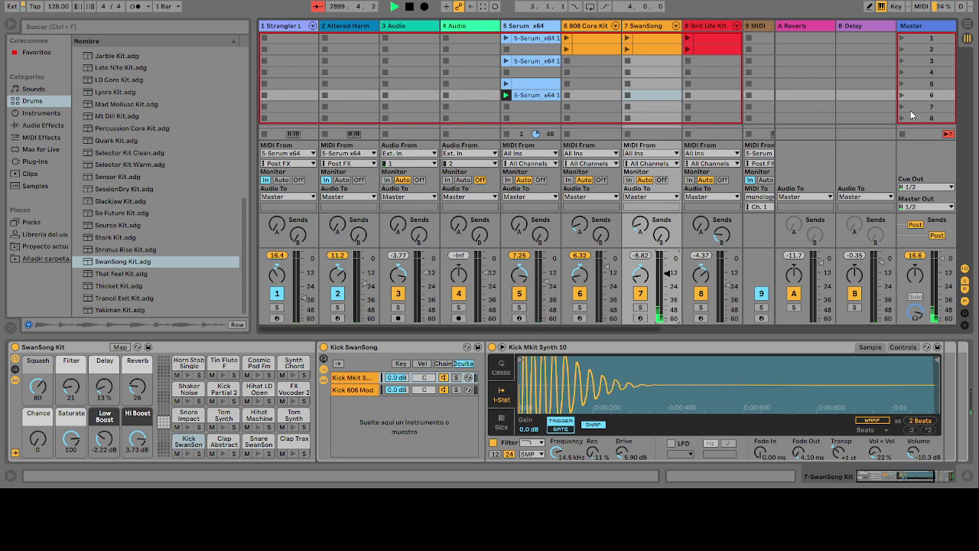
key("Up")
key("Return")
key("Up")
key("Up")
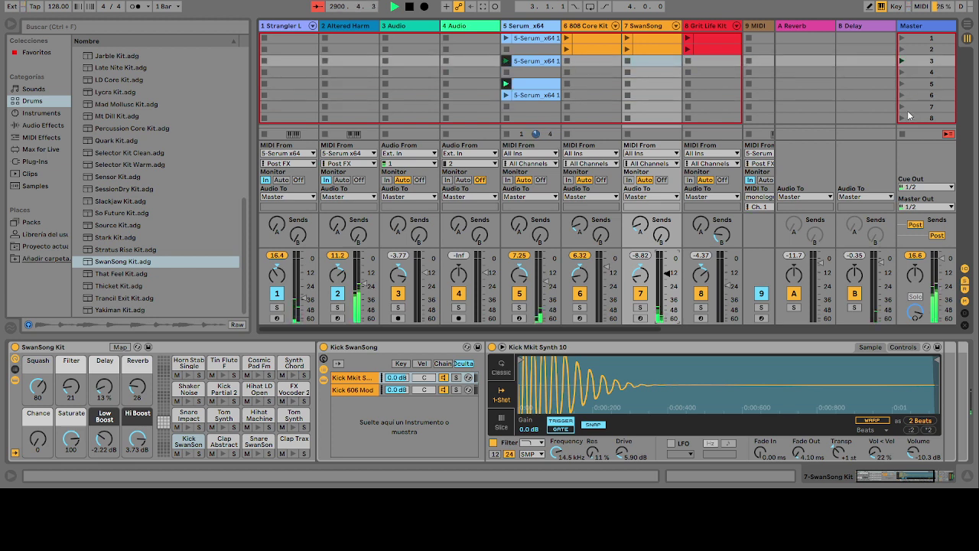
key("Return")
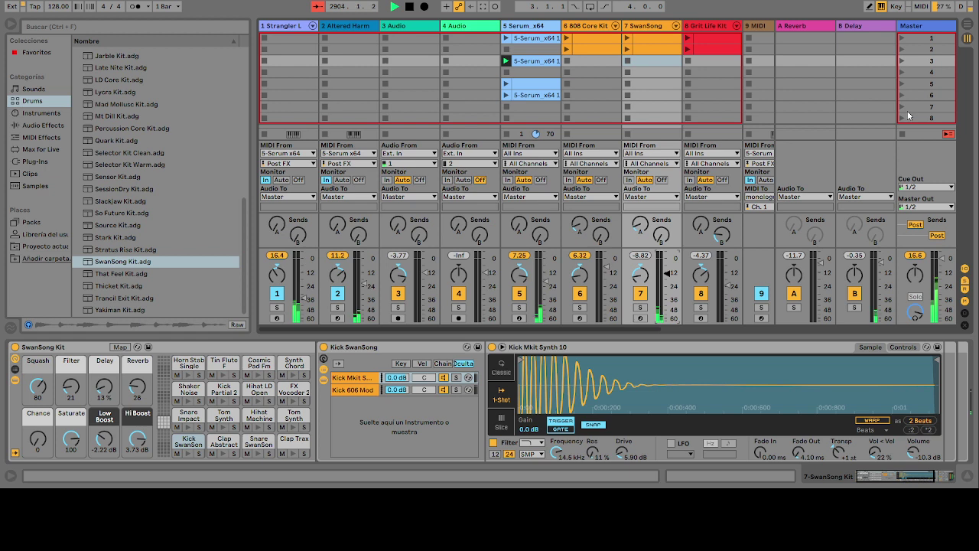
Step: Launch scene 5 and select the Grit Life Kit track
key("Down")
key("Down")
key("Return")
left_click(736, 308)
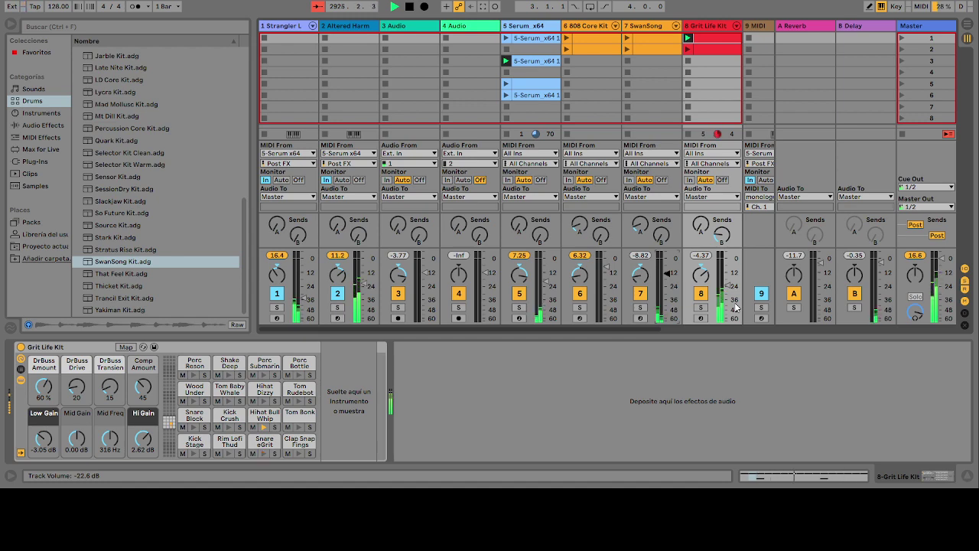
Step: Launch the first 808 Core Kit clip, the first Serum clip and the second SwanSong clip
key("Left")
key("Left")
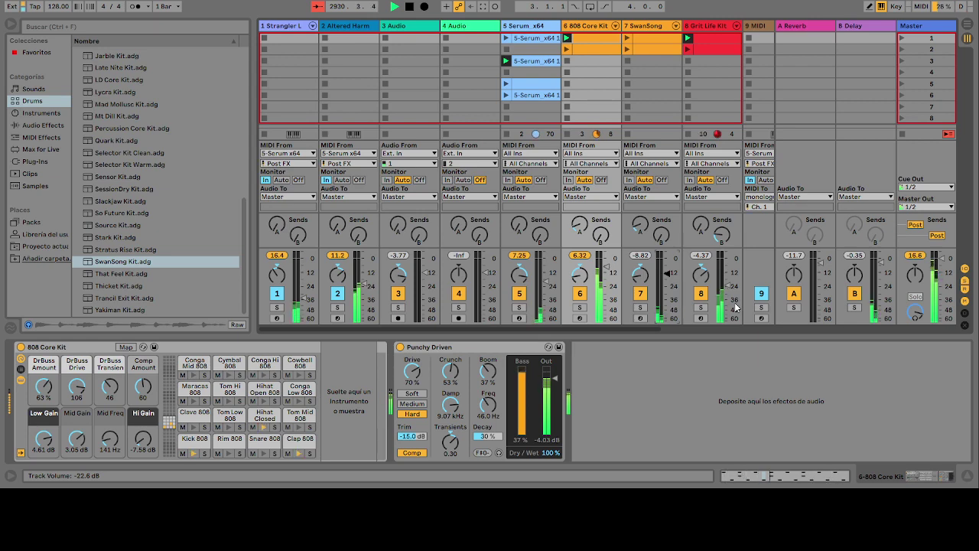
key("Left")
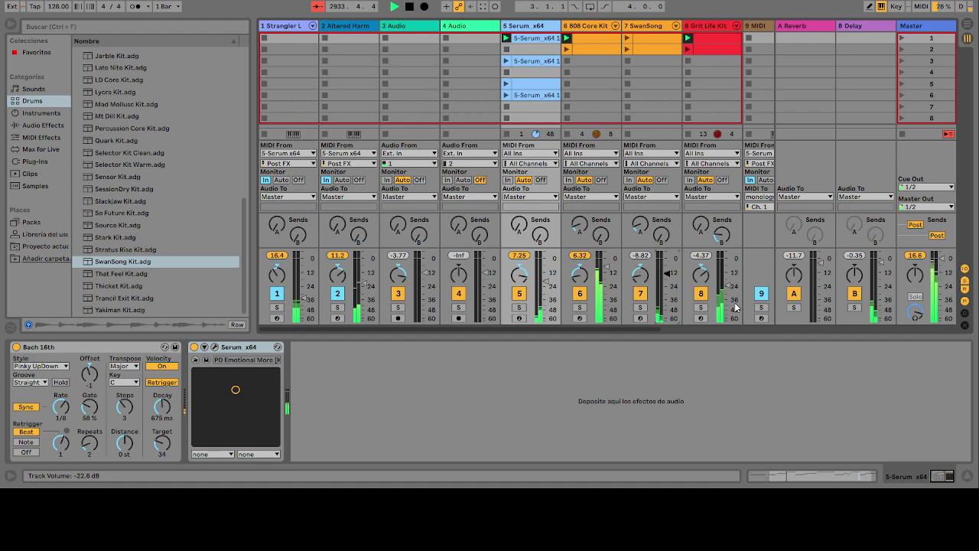
key("Right")
key("Right")
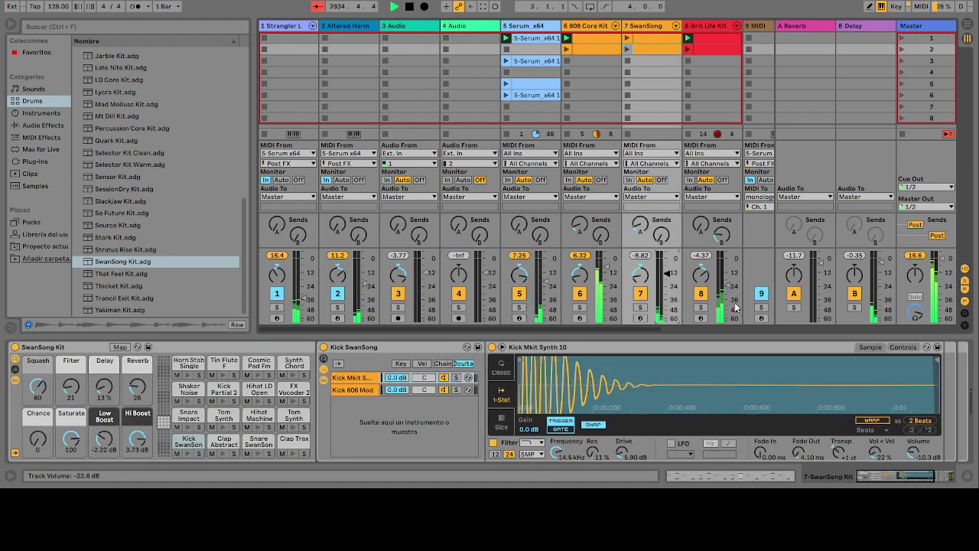
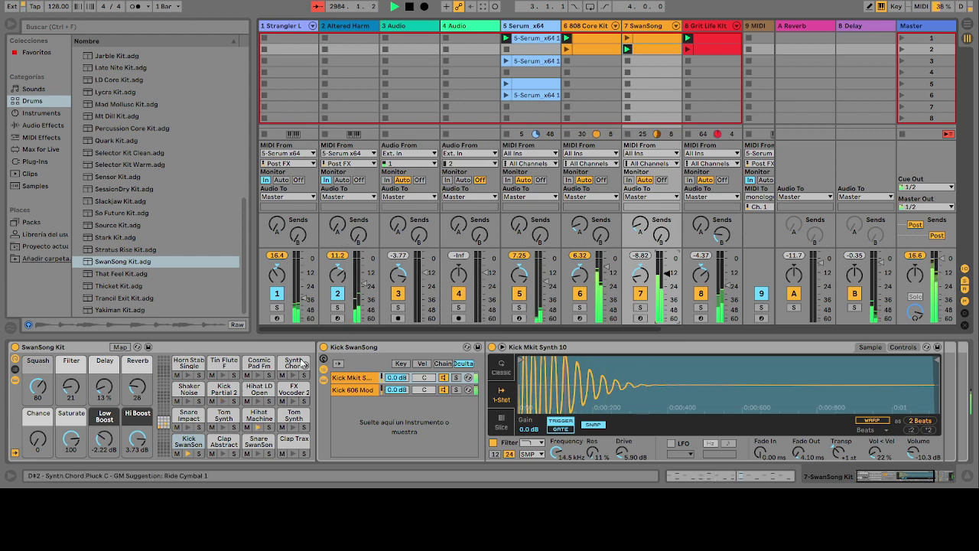
Step: Lower the Serum track's volume to about -12 dB and raise track 1's volume to about -18 dB
left_click(530, 49)
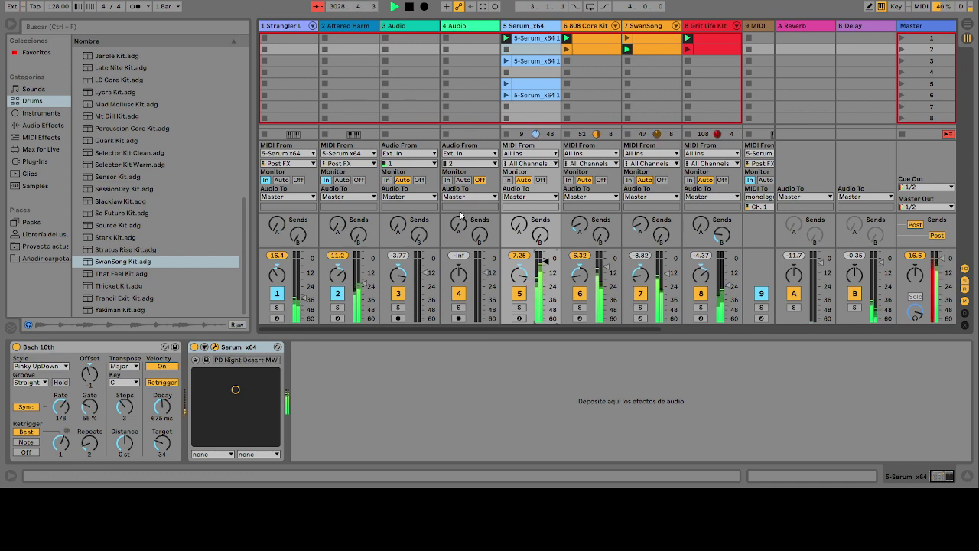
left_click_drag(543, 261, 544, 275)
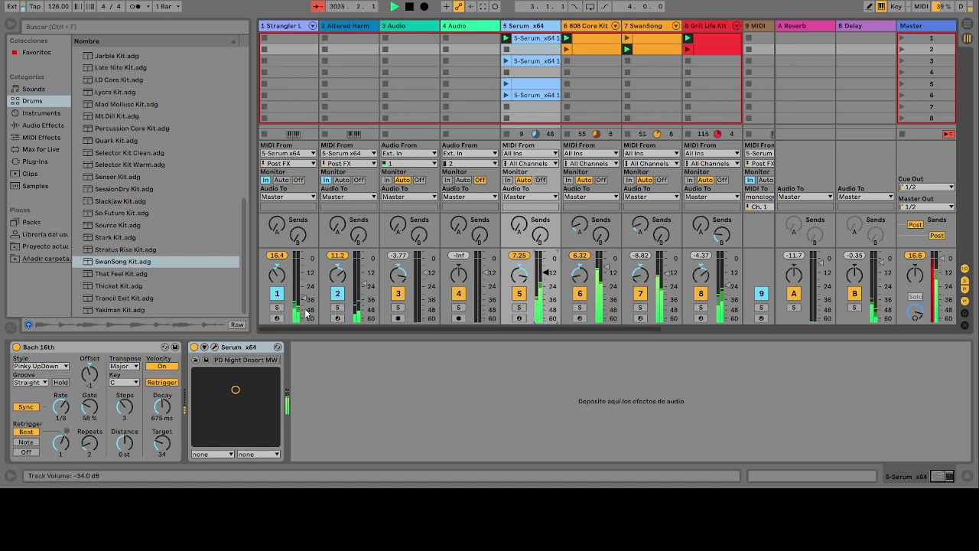
left_click_drag(303, 294, 302, 282)
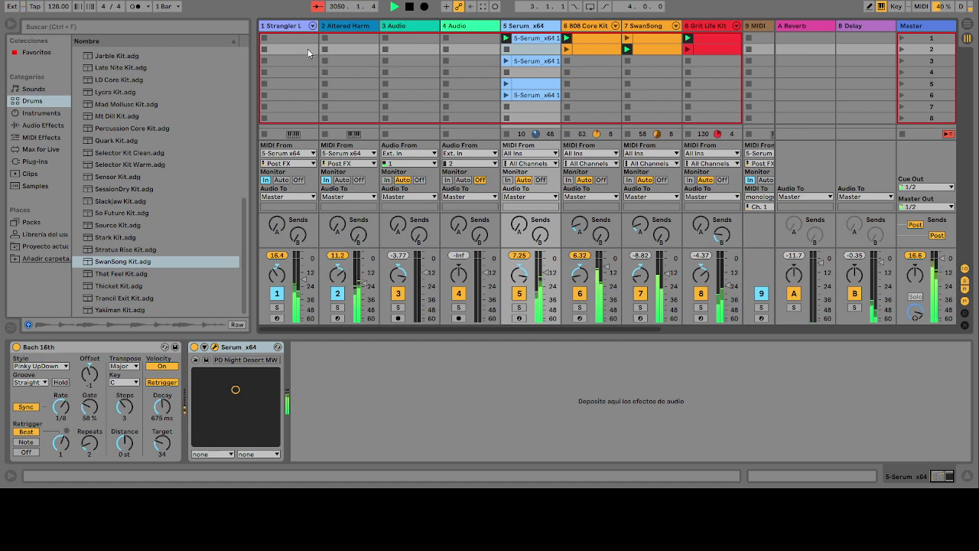
Step: Open the playing Serum clip in scene 1 and examine its notes in the piano roll
left_click(536, 64)
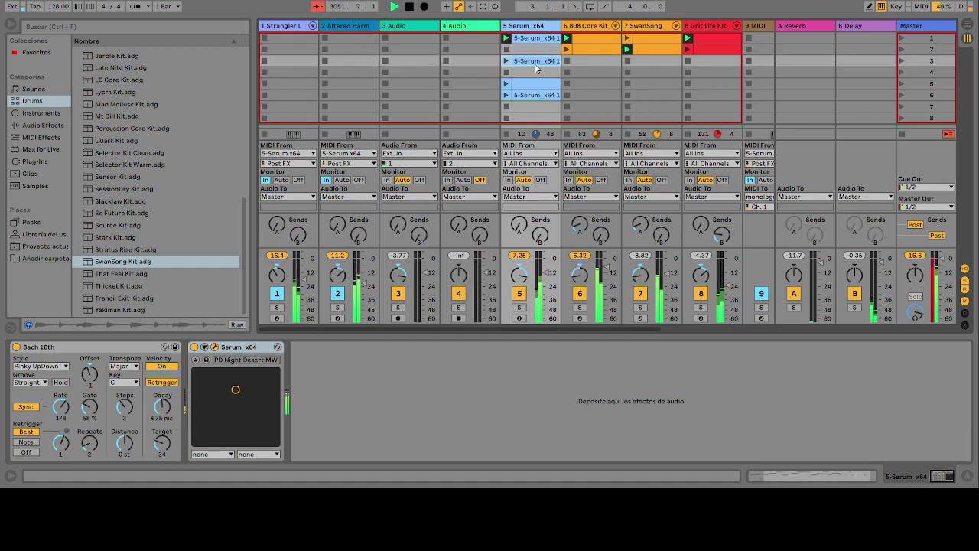
left_click(533, 94)
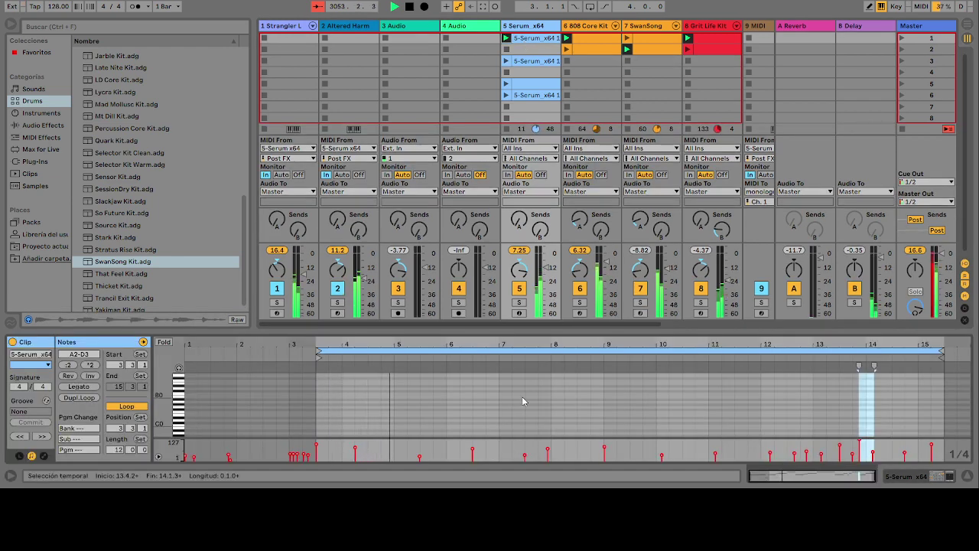
scroll(523, 398, "up", 5)
scroll(524, 402, "down", 1)
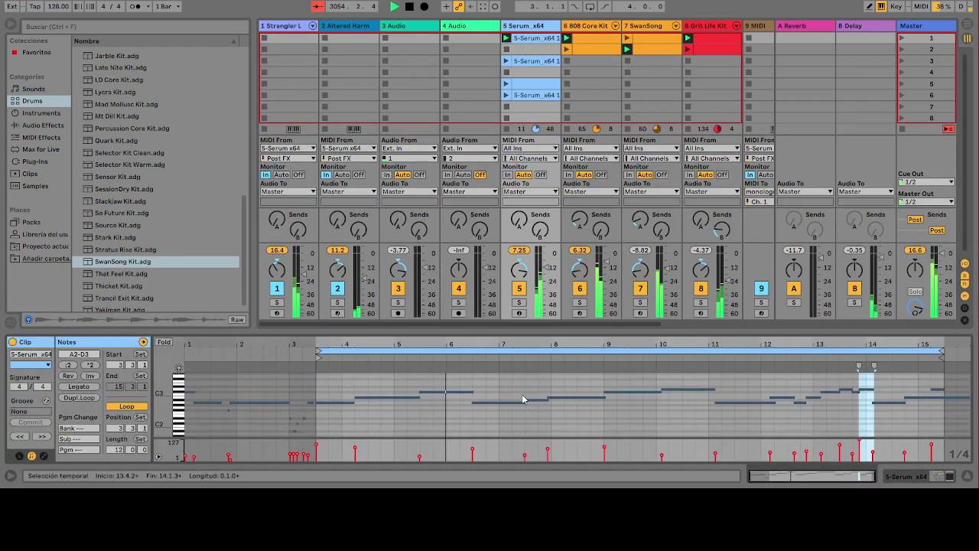